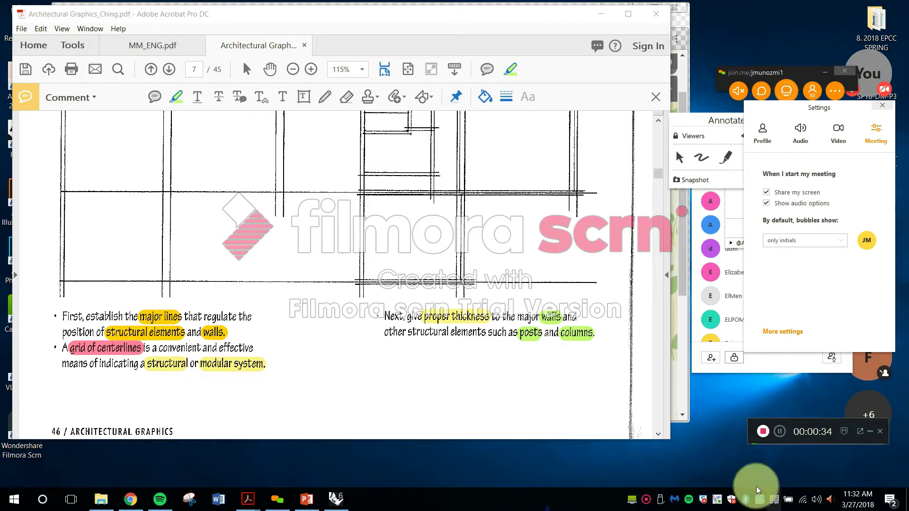
Review the floor plan drawing sequence on page 7 and look at the Comment tools' highlighter colours
scroll(609, 255, up, 10)
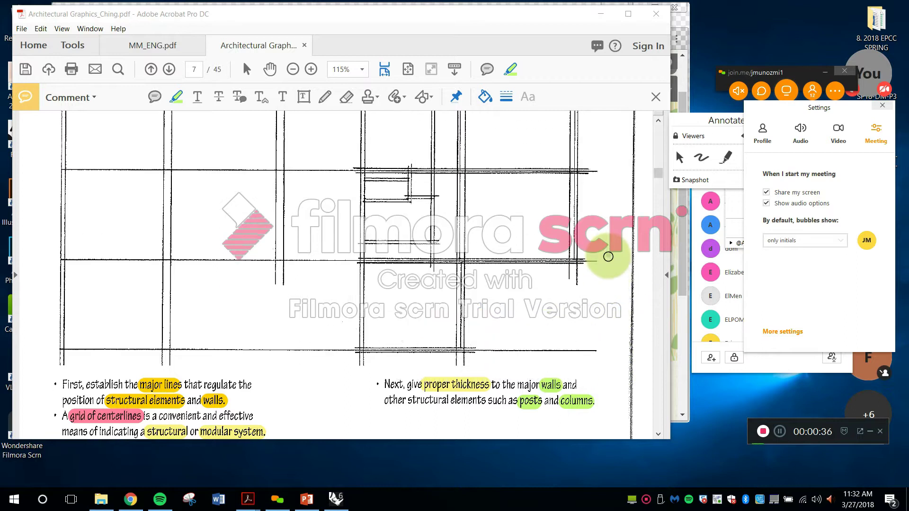
scroll(615, 246, up, 1)
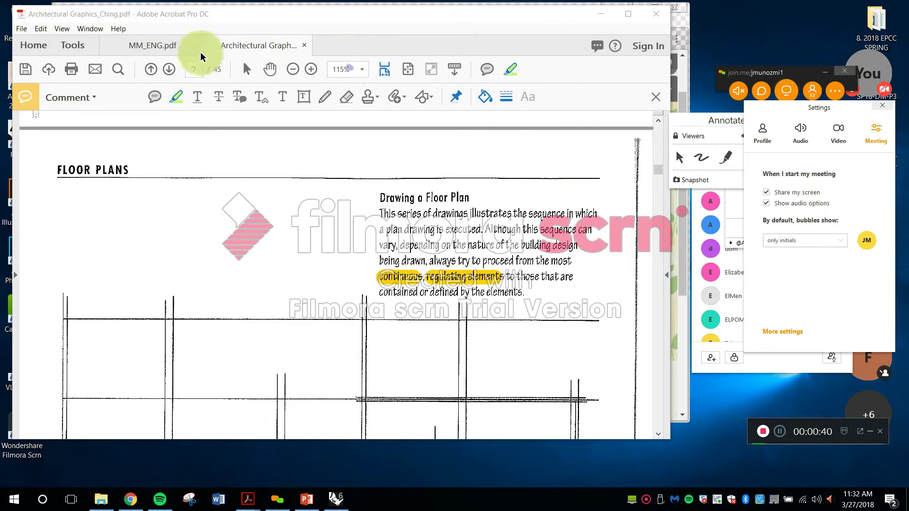
click(71, 46)
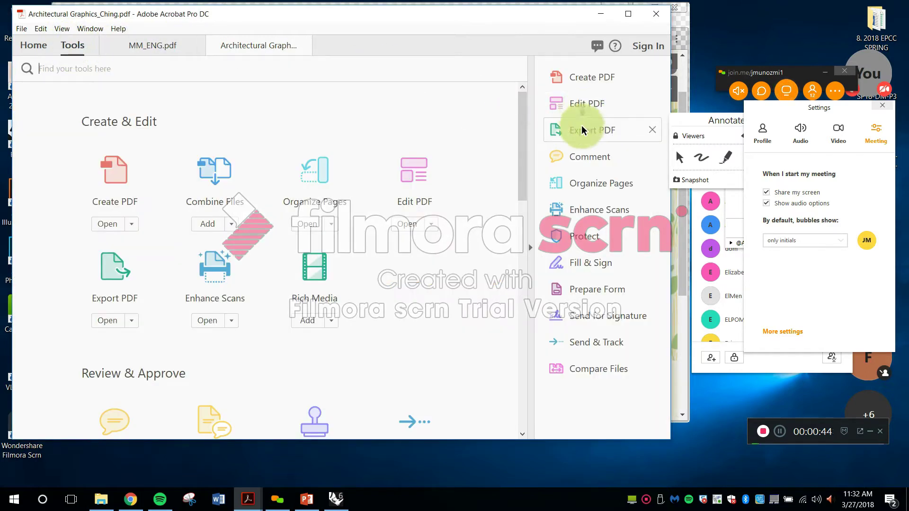
click(586, 157)
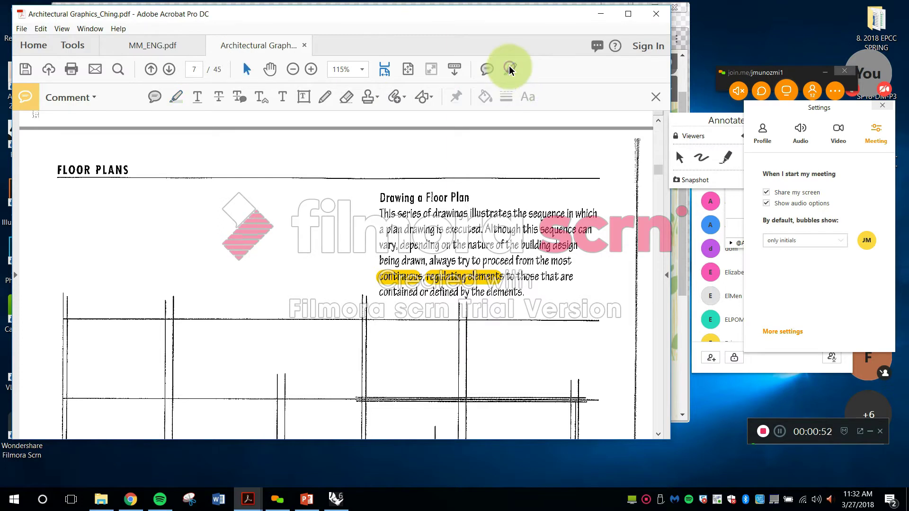
click(487, 101)
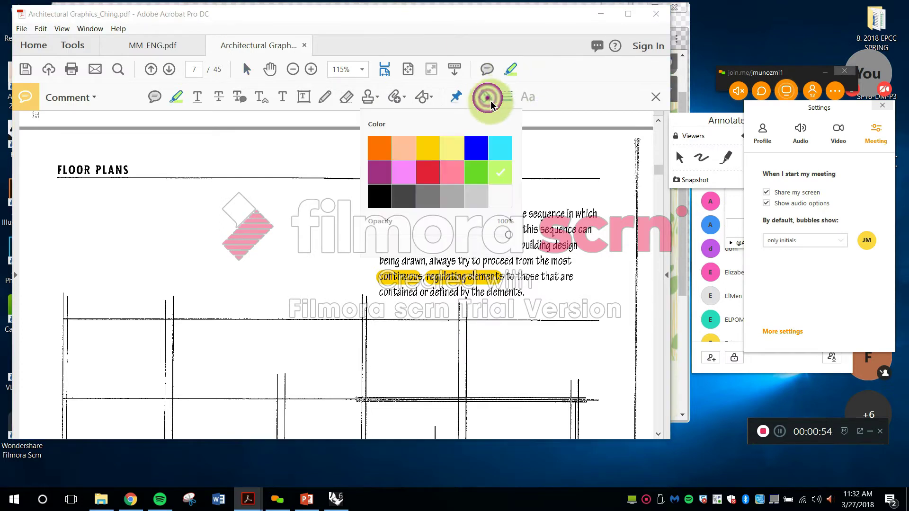
click(582, 90)
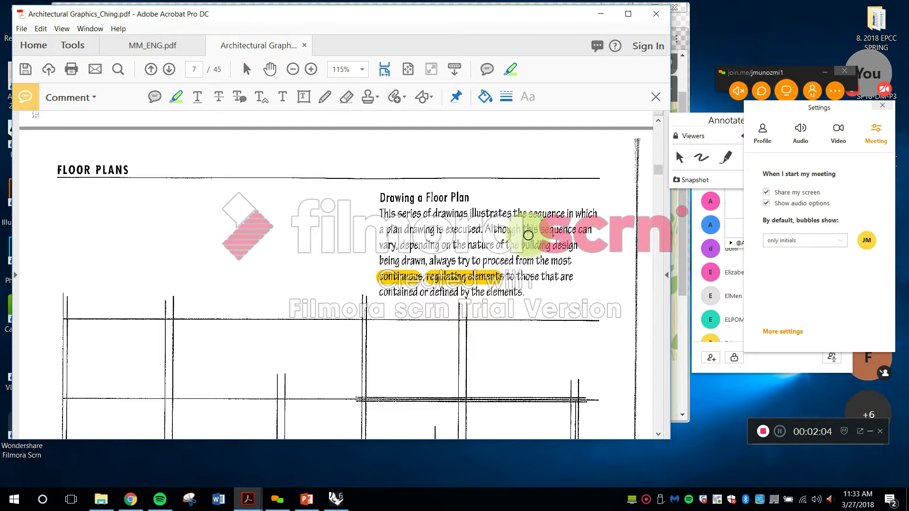
scroll(454, 256, down, 2)
scroll(455, 255, down, 5)
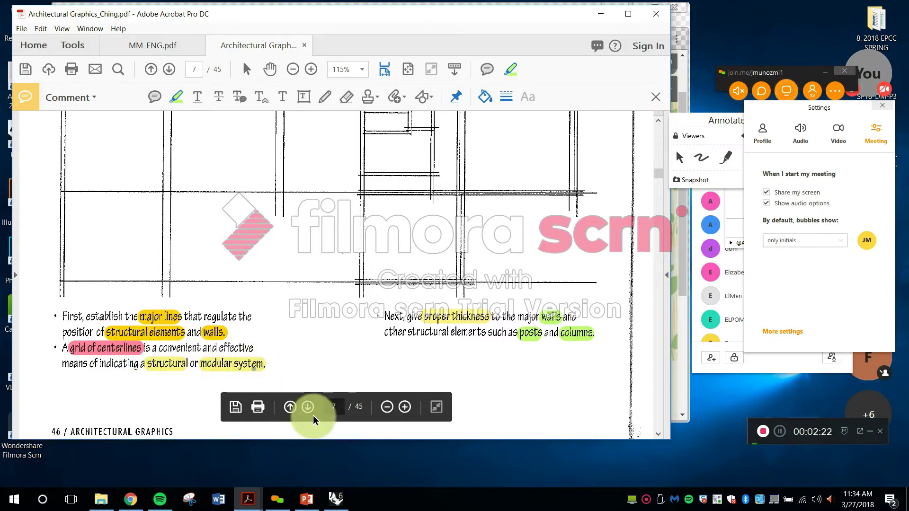
Switch to the Structure & Grid model in Rhino and examine the square and I-shaped column profiles
click(342, 499)
click(340, 497)
click(337, 498)
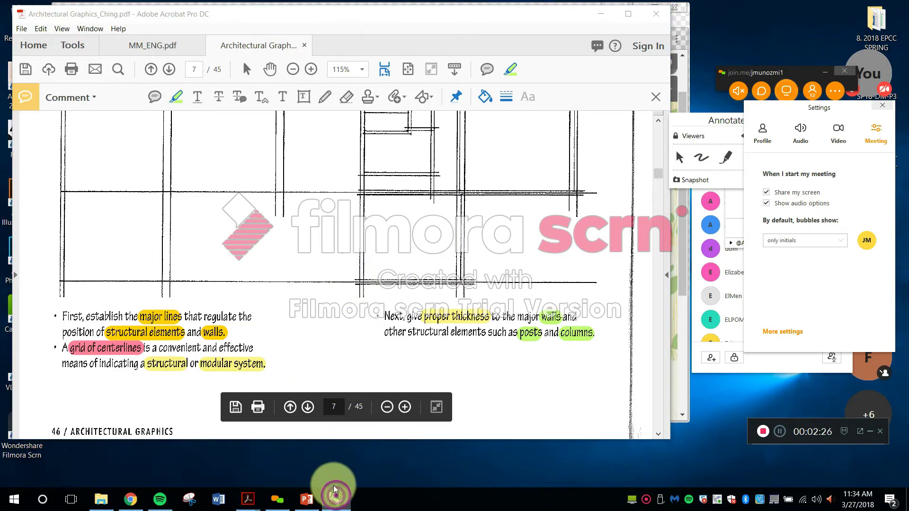
right_drag(331, 263, 316, 258)
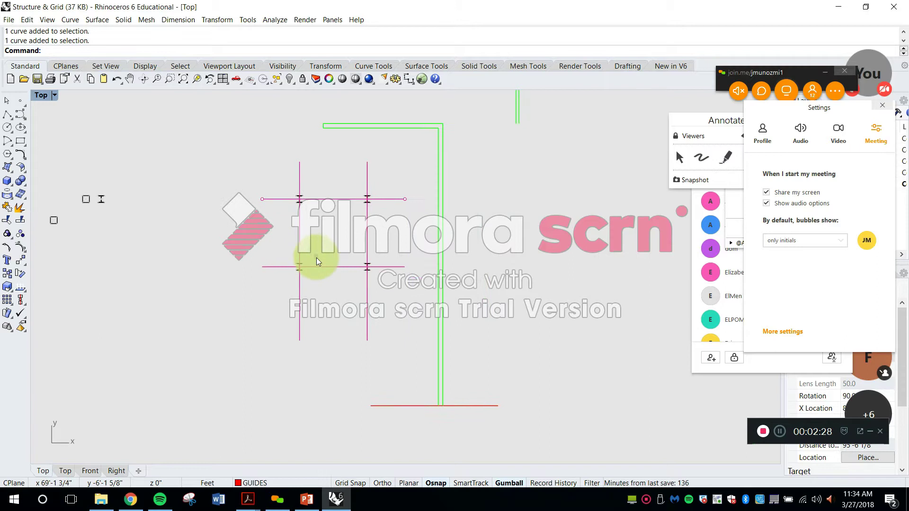
right_drag(258, 234, 404, 284)
scroll(176, 234, up, 12)
right_drag(199, 269, 294, 256)
scroll(279, 260, up, 10)
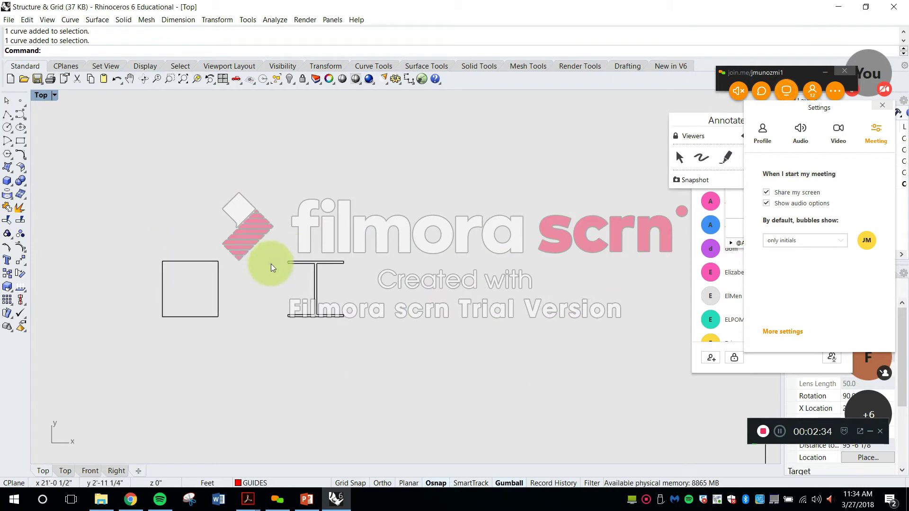
scroll(286, 264, up, 6)
right_drag(223, 284, 297, 272)
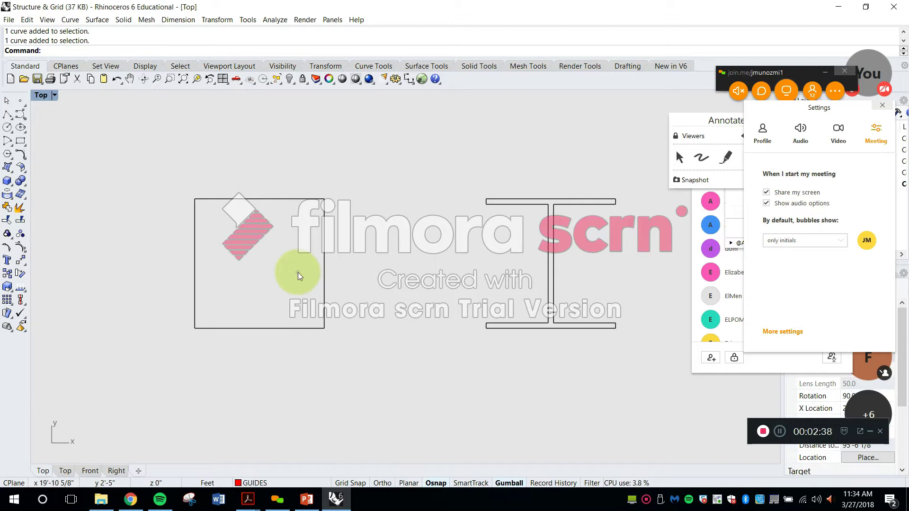
scroll(331, 237, down, 6)
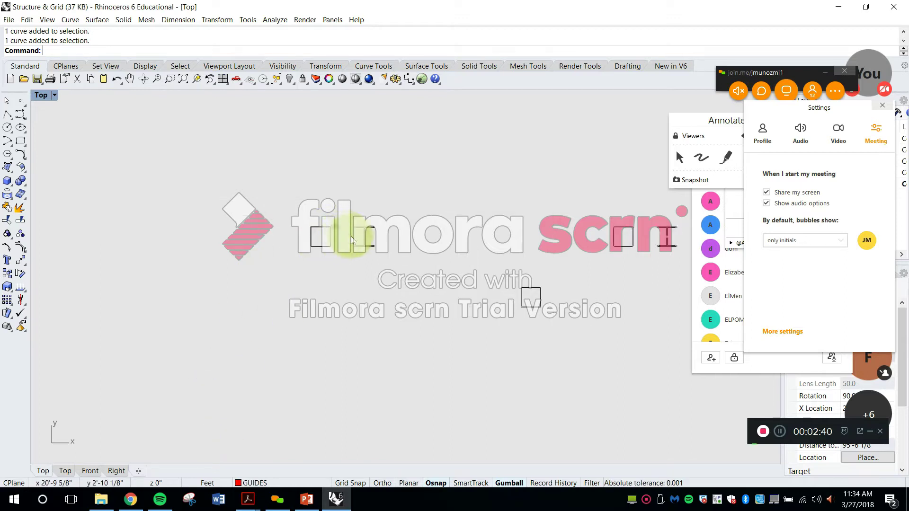
scroll(355, 222, up, 9)
right_drag(328, 252, 283, 260)
Draw a 2' by 2' rectangle below the square and I-shaped column profiles using relative coordinates
key(Escape)
text(rec)
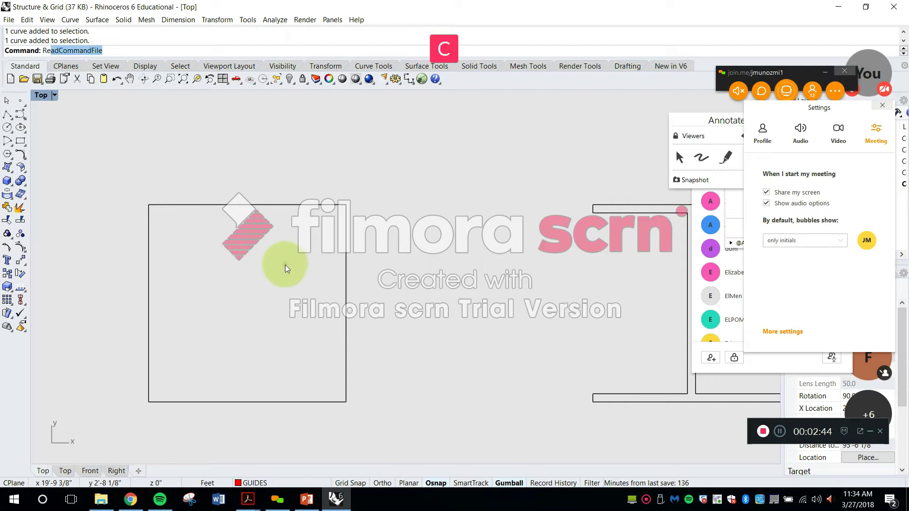
key(space)
scroll(293, 279, down, 4)
right_drag(302, 287, 319, 132)
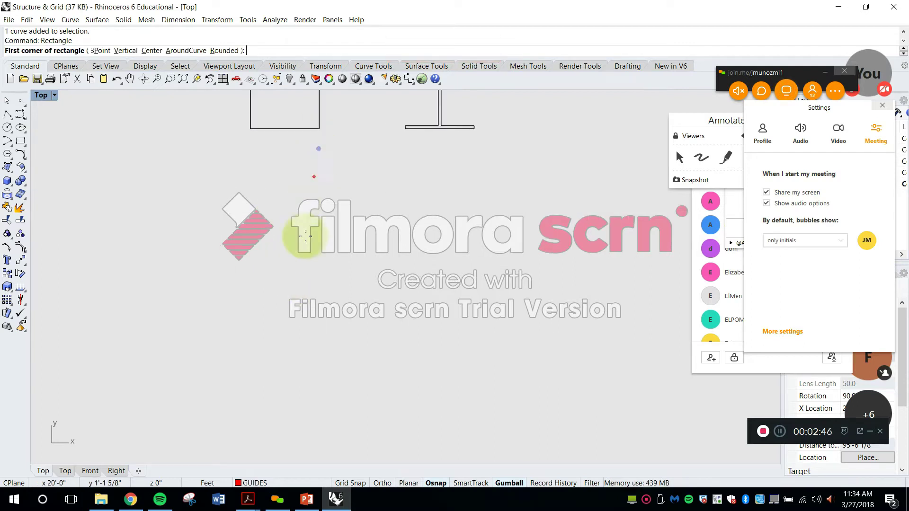
click(322, 313)
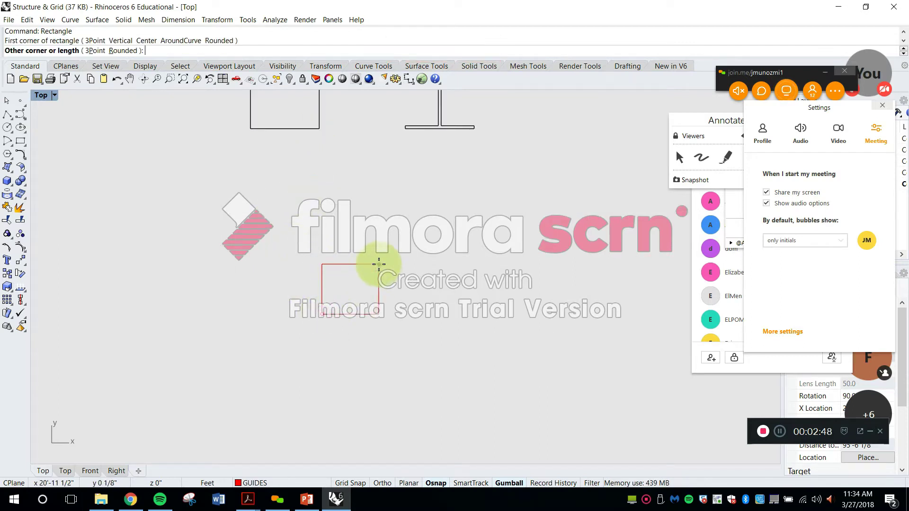
text(@)
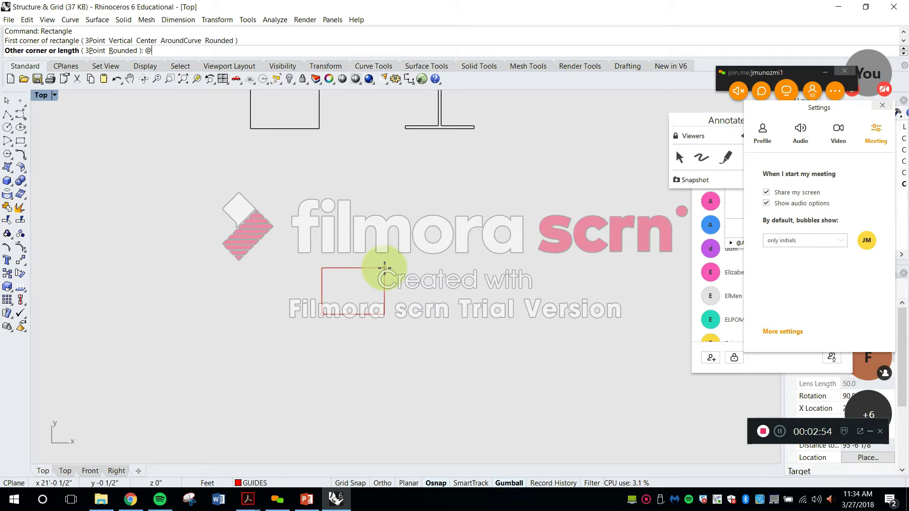
text(2',2')
key(Return)
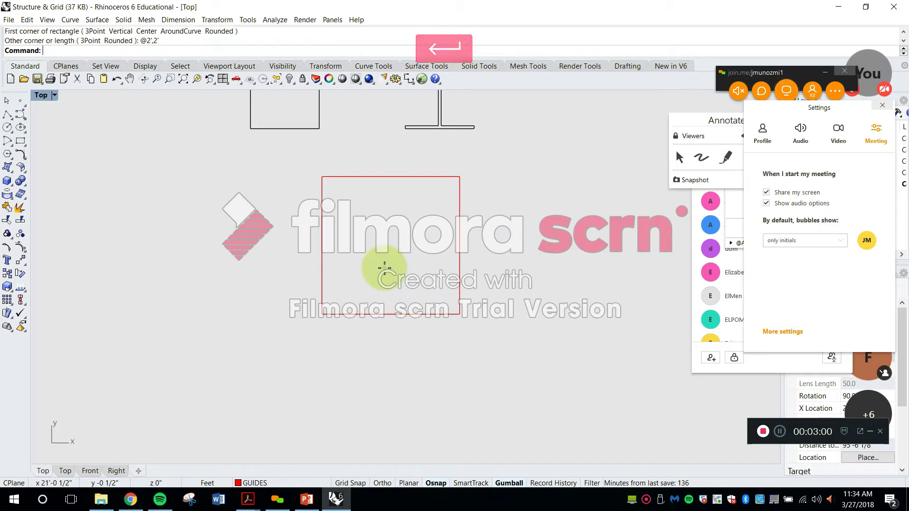
scroll(393, 270, down, 5)
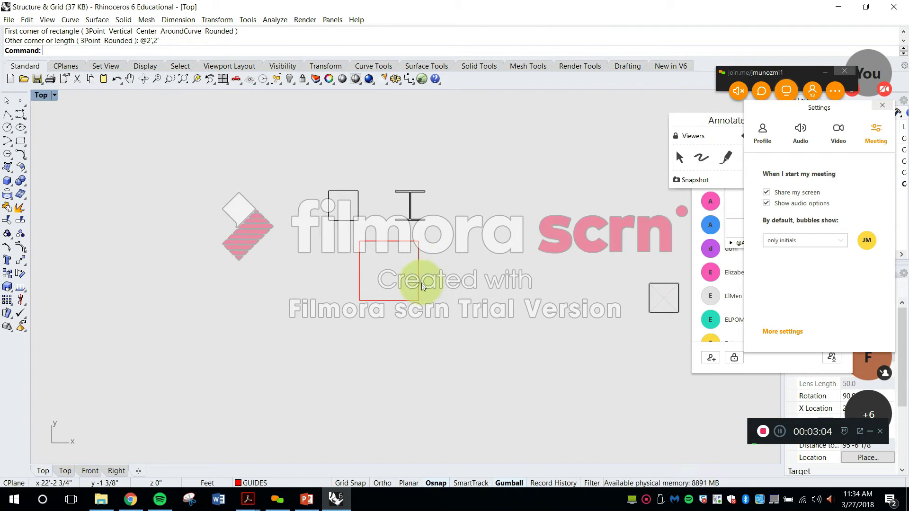
right_drag(418, 277, 422, 297)
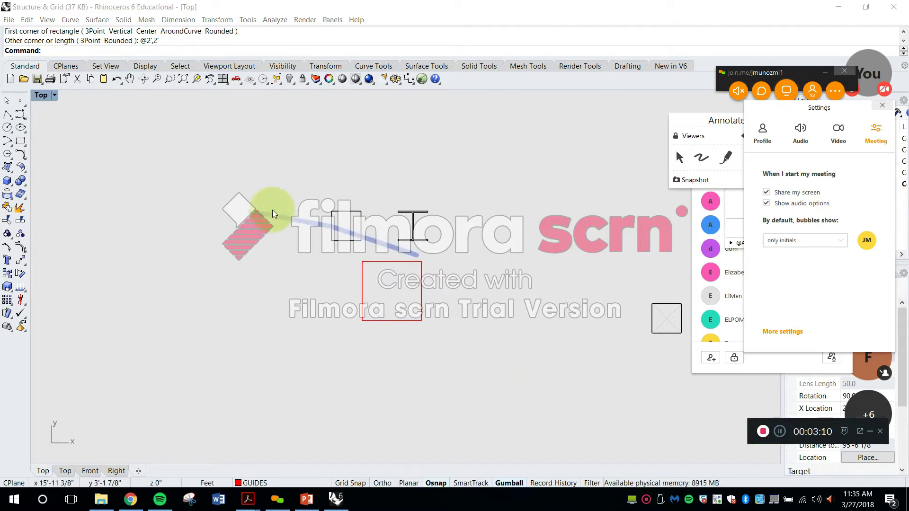
Minimize the open Rhino and Acrobat windows, launch a new Rhino 6 session and dismiss its start screen
click(837, 3)
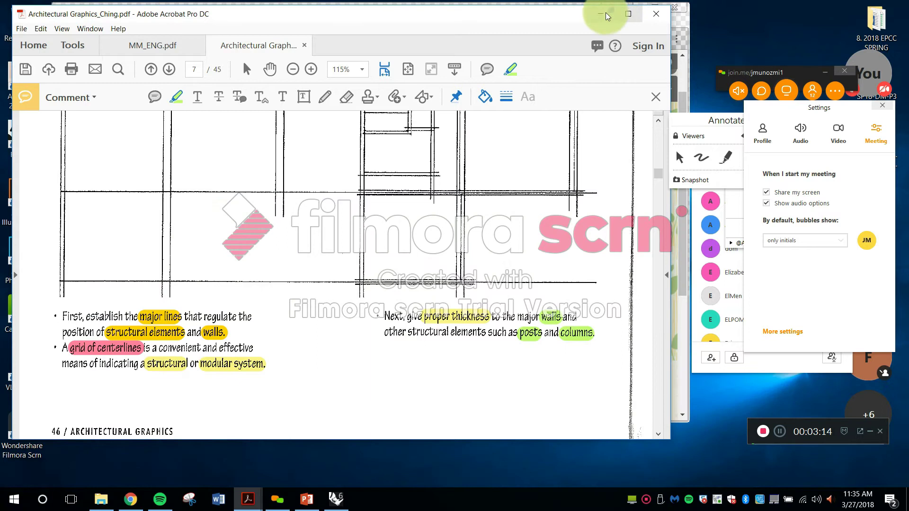
click(608, 10)
click(639, 8)
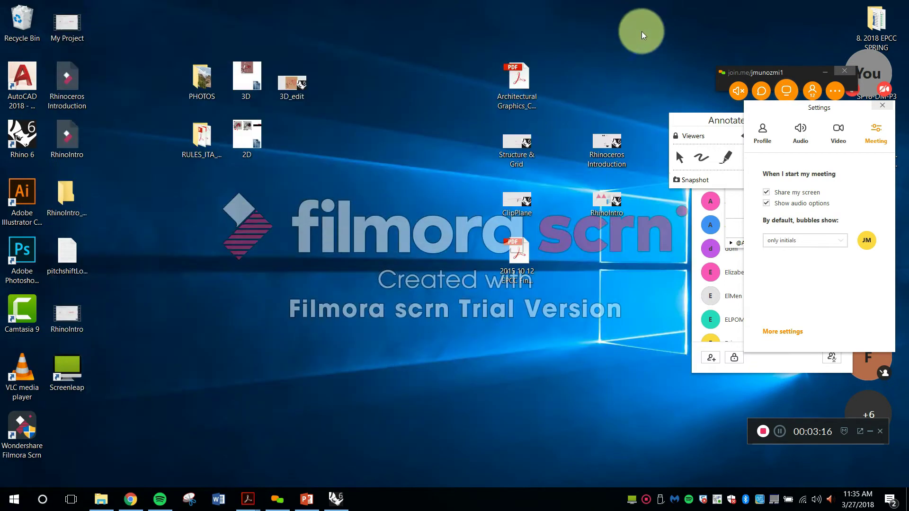
click(22, 137)
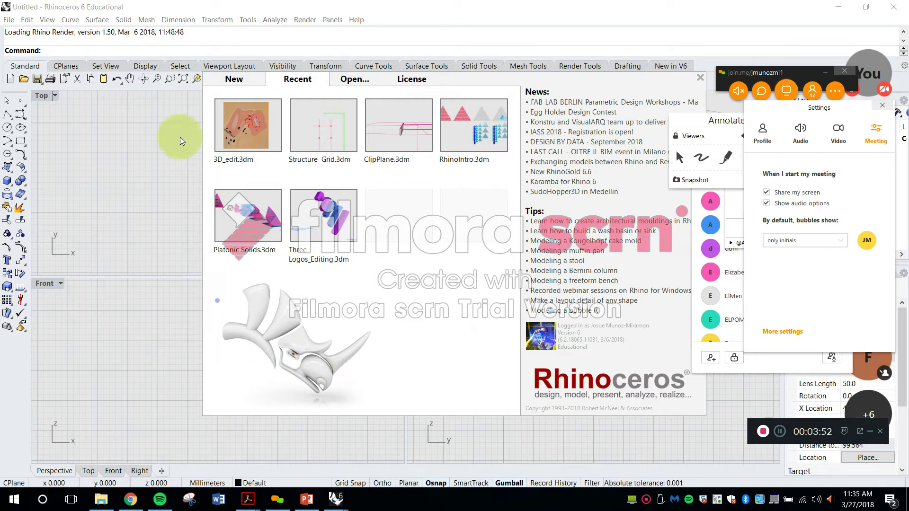
click(131, 151)
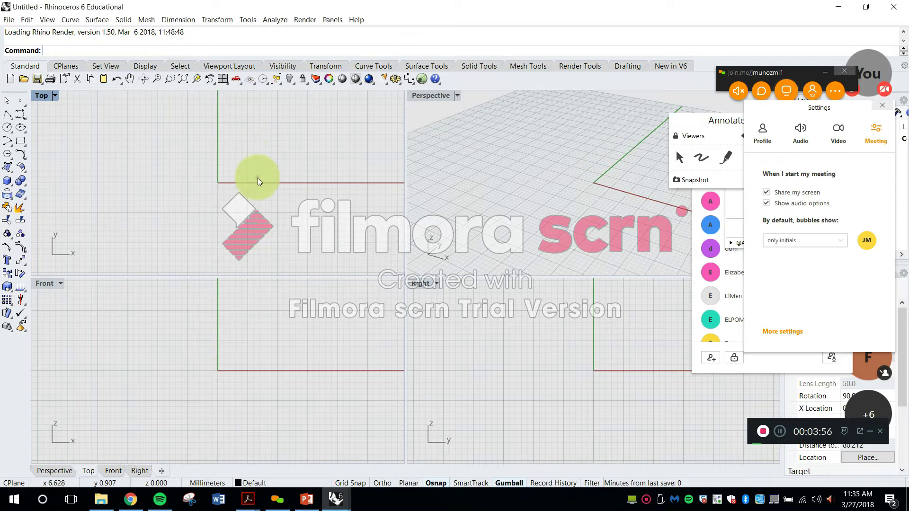
Set the model units to Feet with the distance display in Feet & Inches
key(Escape)
text(units)
key(Return)
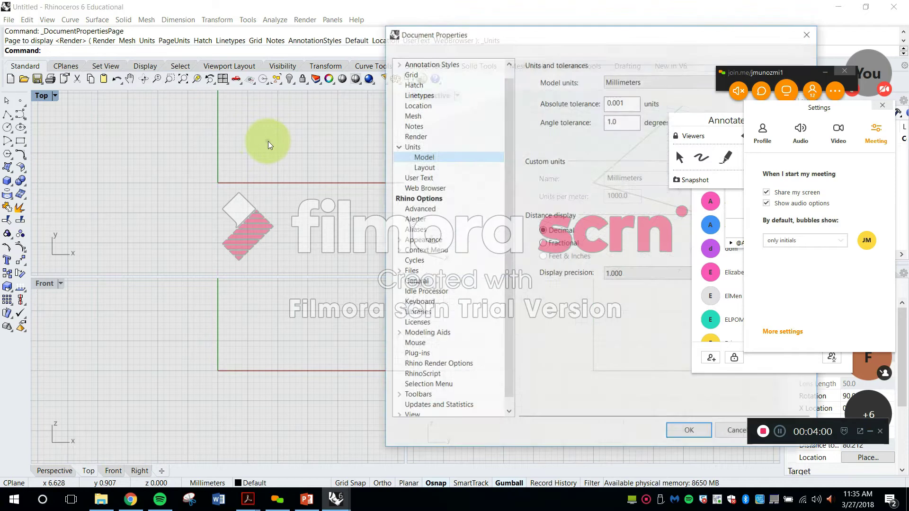
drag(628, 38, 444, 29)
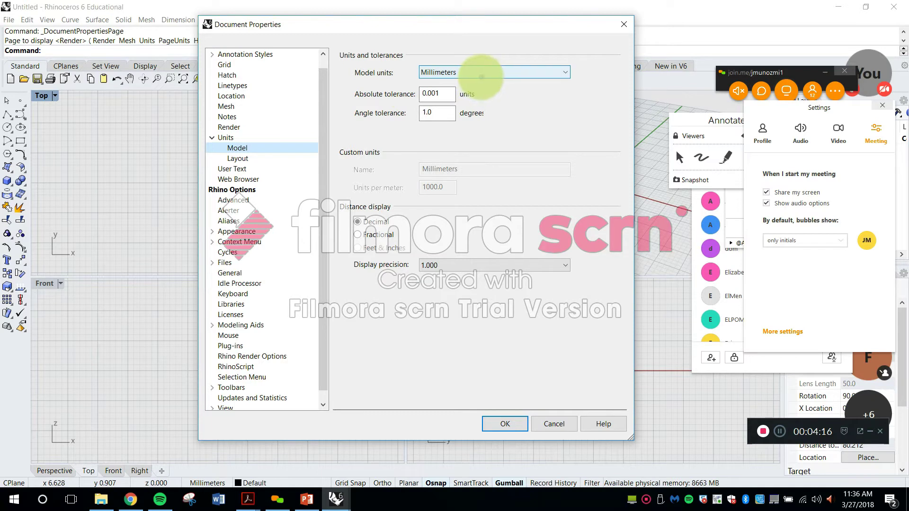
click(480, 73)
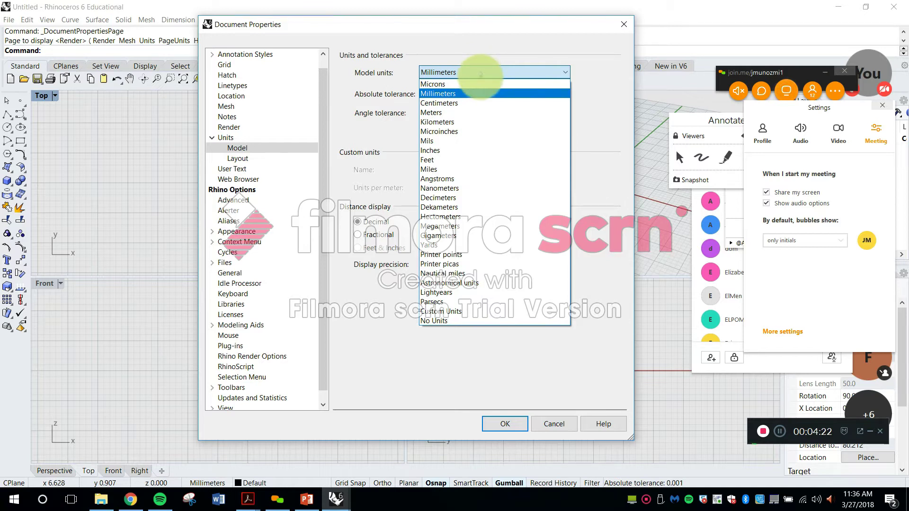
click(466, 155)
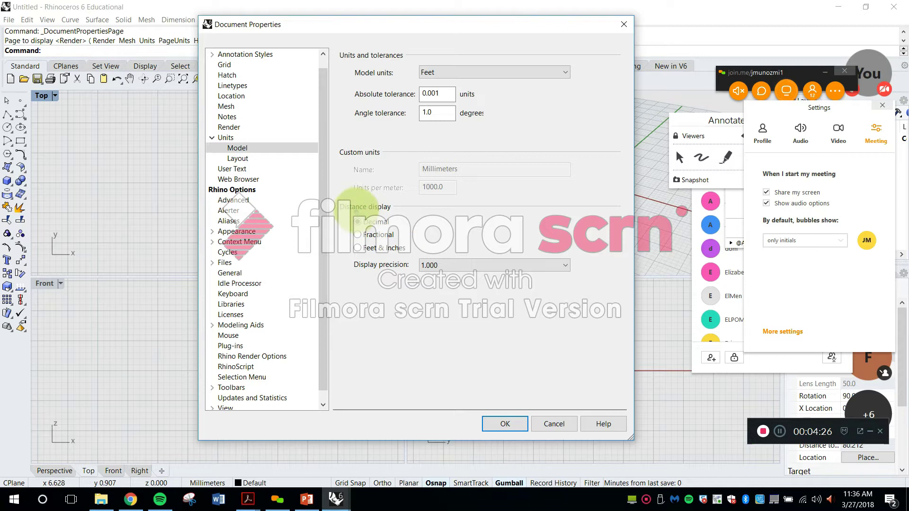
click(393, 247)
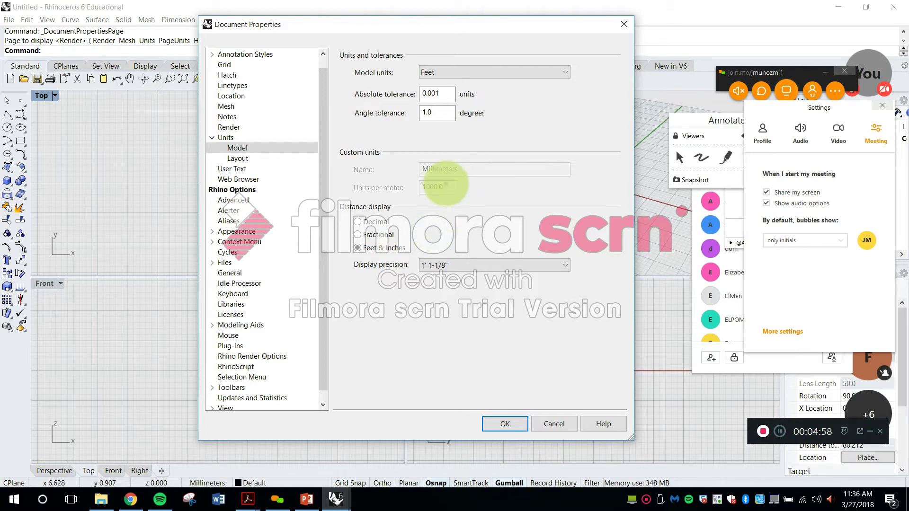
click(523, 426)
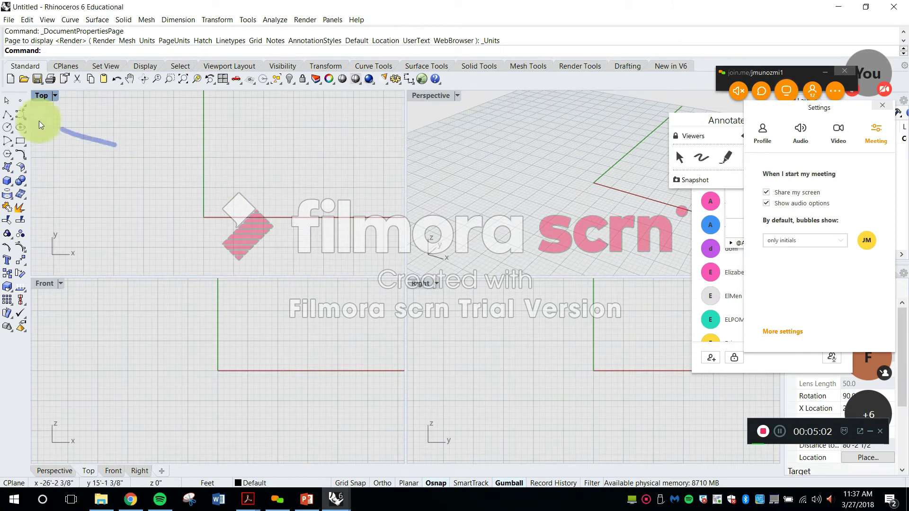
Maximize the Top viewport and hide its grid
double_click(41, 95)
right_drag(436, 253, 336, 264)
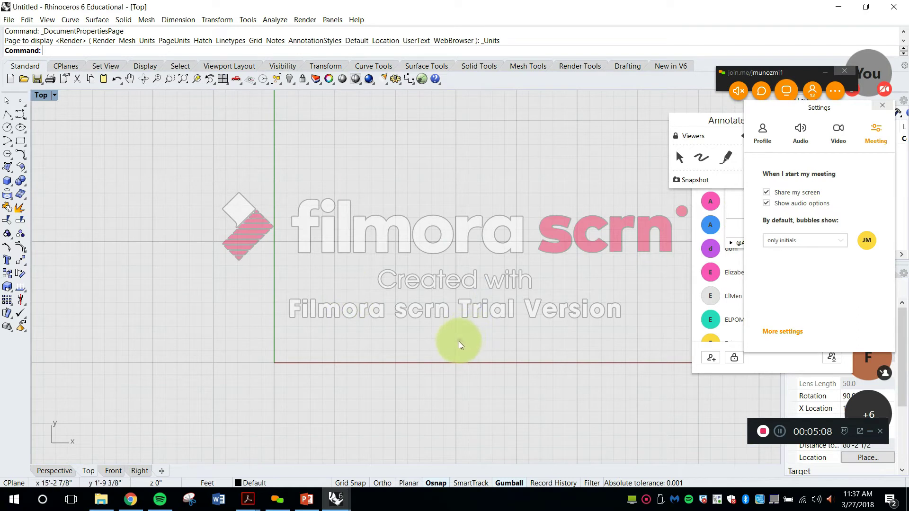
key(F7)
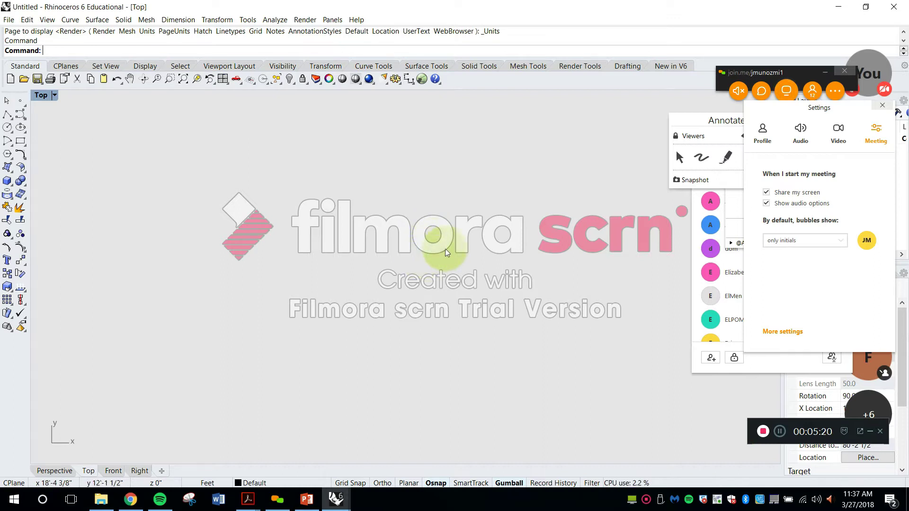
Draw a 1' by 1' rectangle in the empty Top view using relative coordinates
key(Escape)
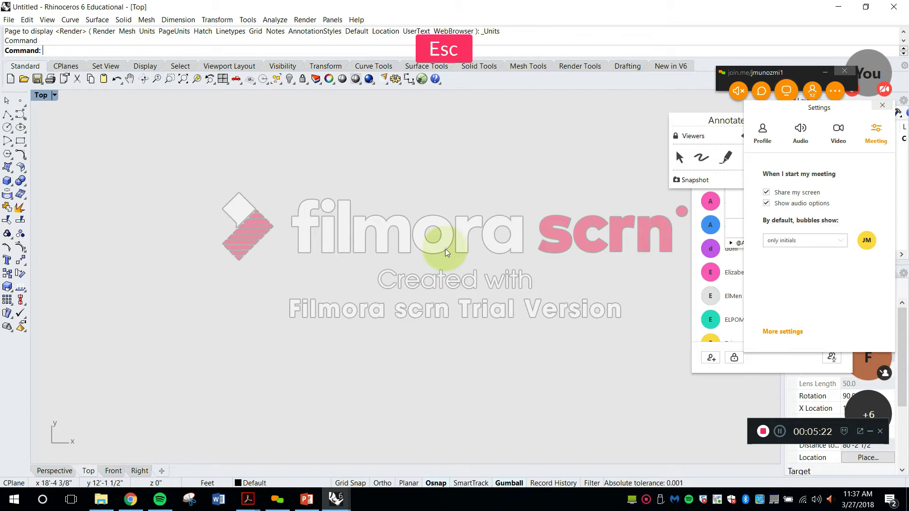
text(Rectangle)
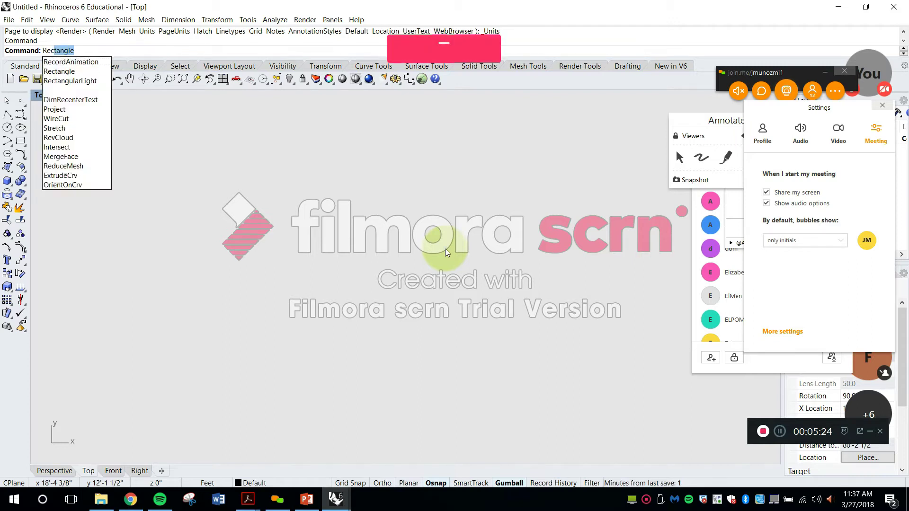
key(Return)
click(275, 309)
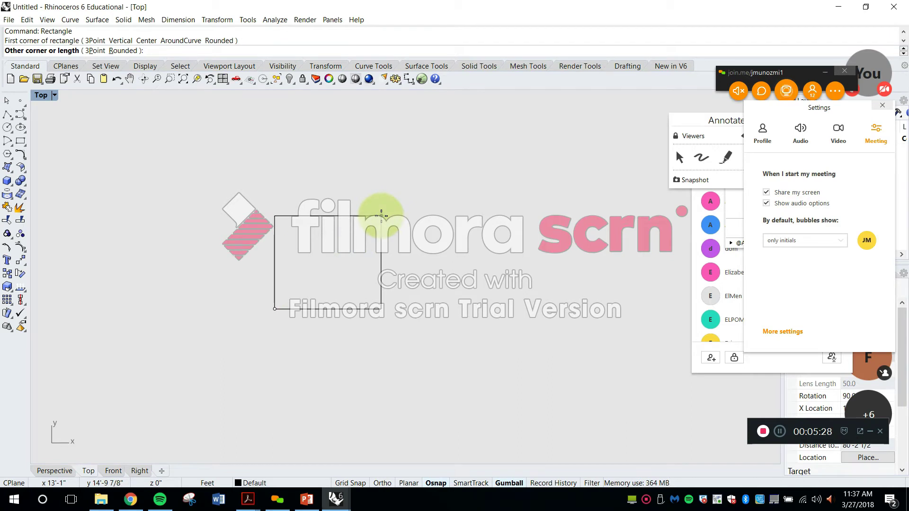
text(@)
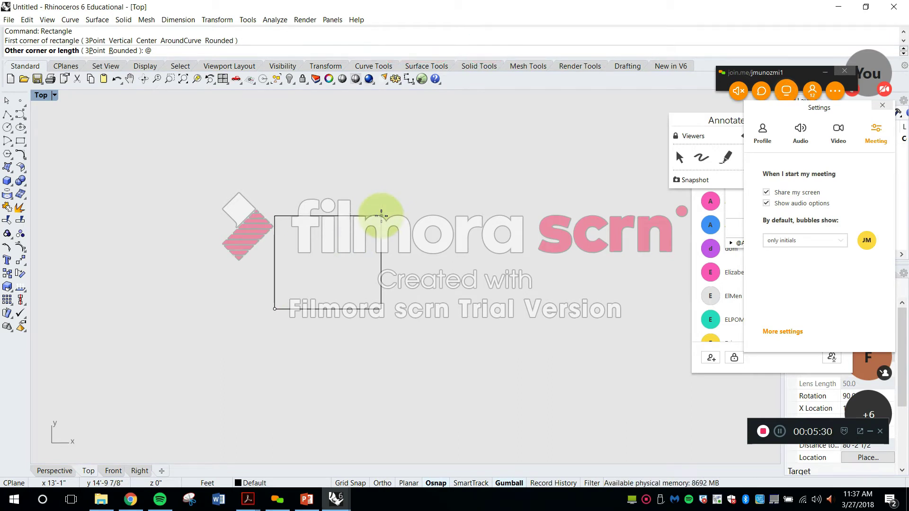
text(1',1')
key(Return)
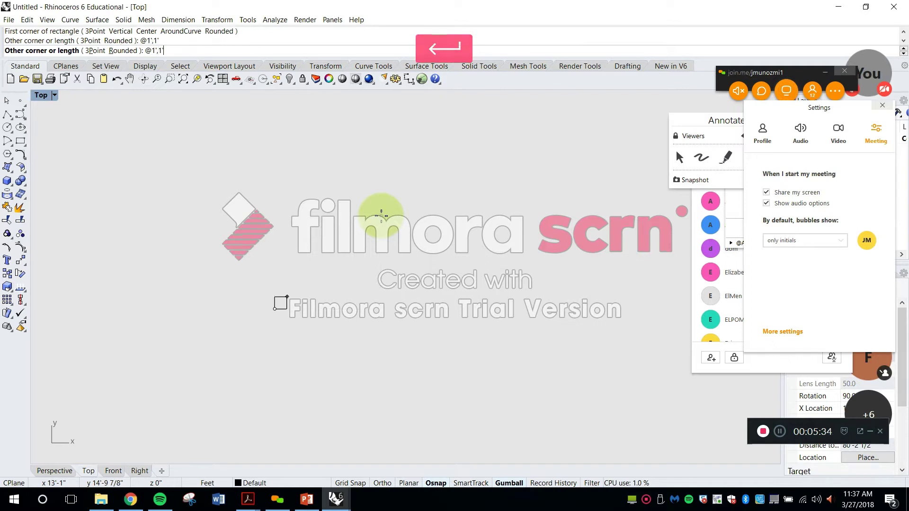
Measure the length of the 1' square's bottom edge between its two lower corners
scroll(300, 297, up, 5)
text(Dis)
key(Return)
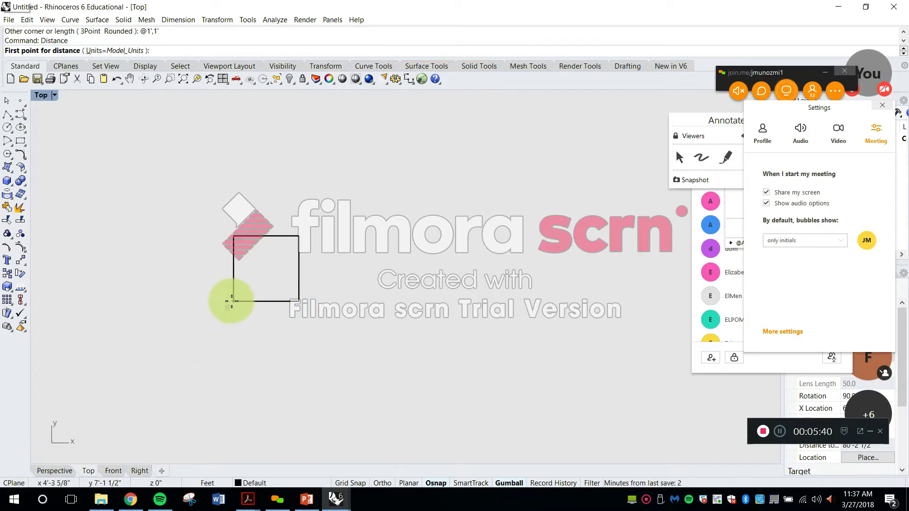
click(232, 301)
click(297, 301)
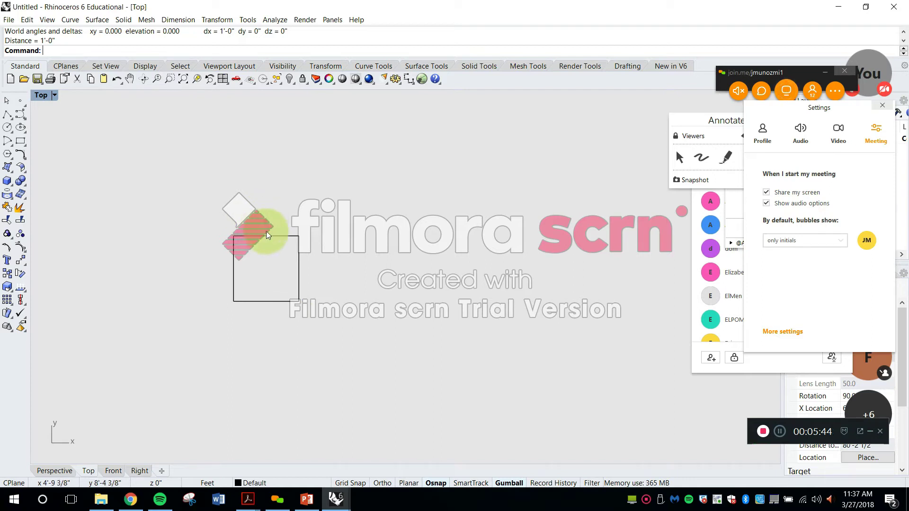
right_drag(256, 262, 254, 231)
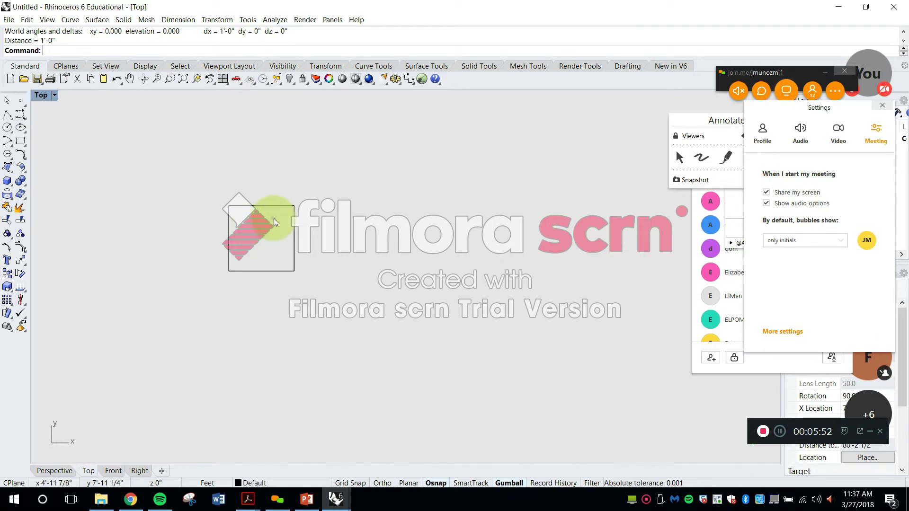
Start a new rectangle, turning SmartTrack on, showing the object snap options and disabling the Cen snap
key(Escape)
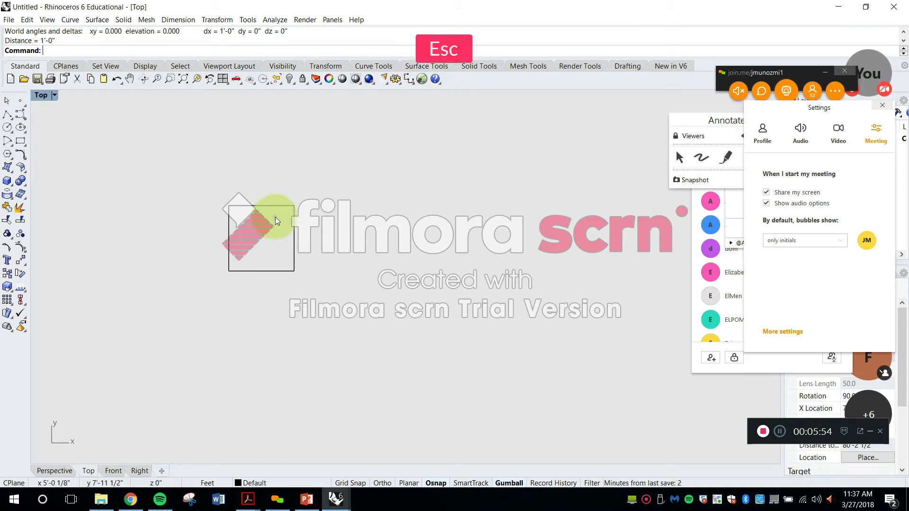
text(rectangle)
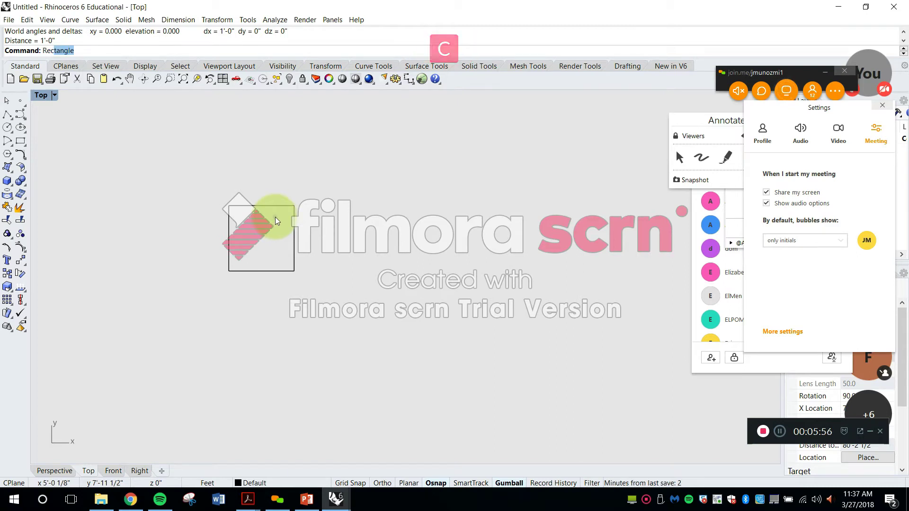
key(space)
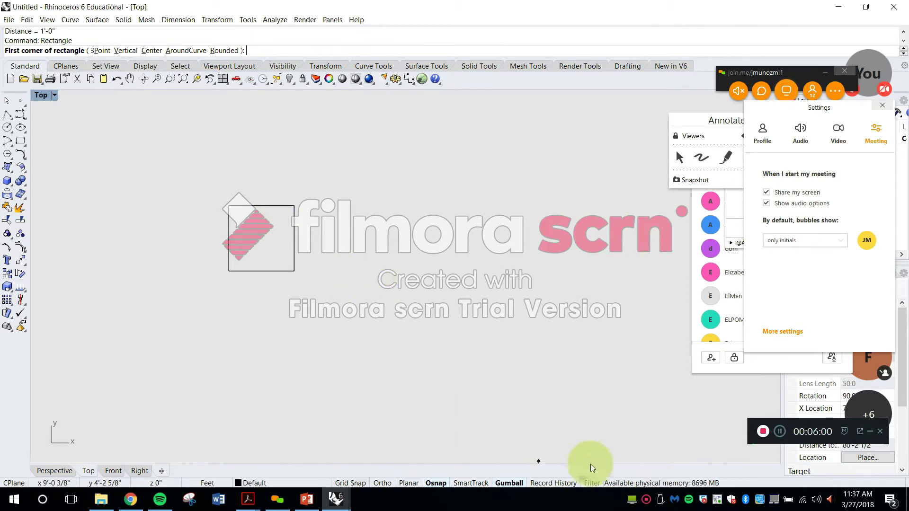
click(486, 481)
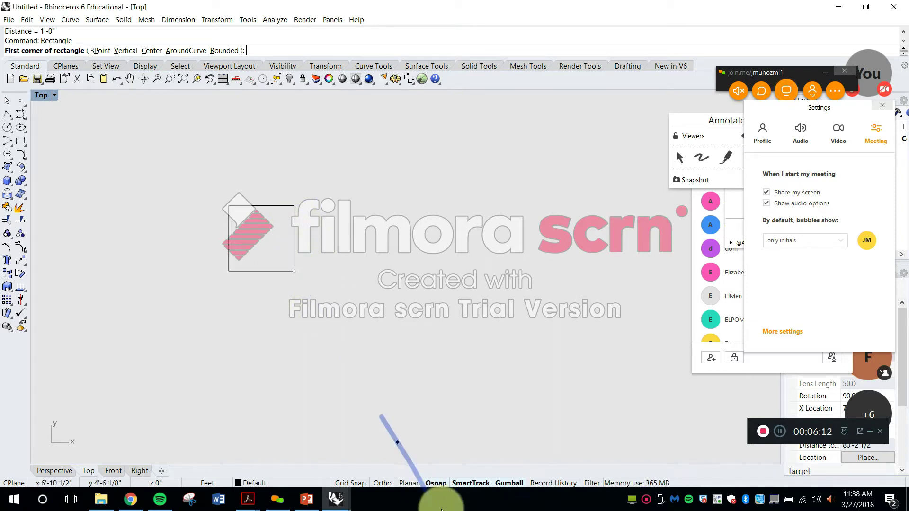
click(433, 483)
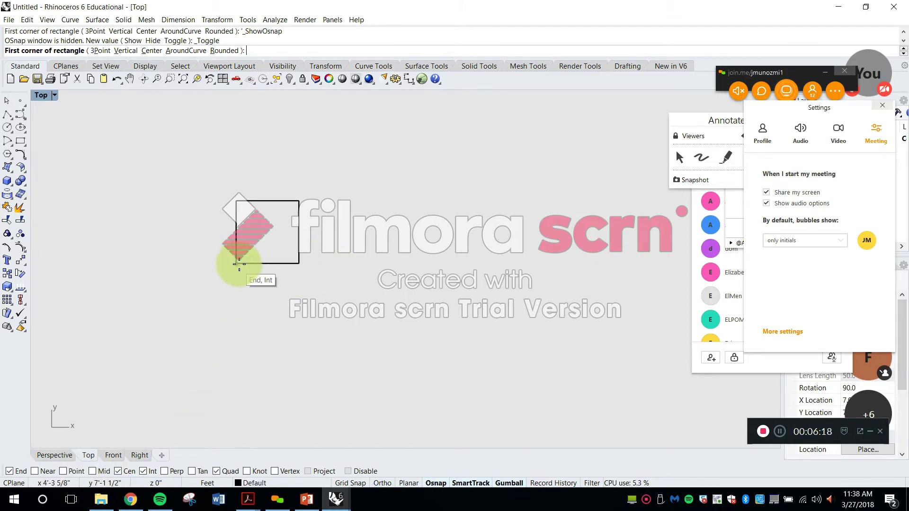
scroll(305, 261, up, 3)
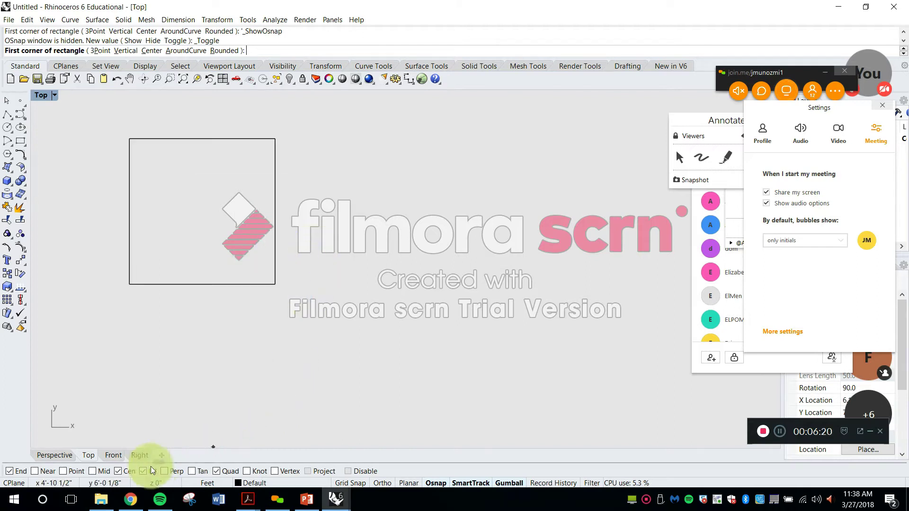
click(118, 471)
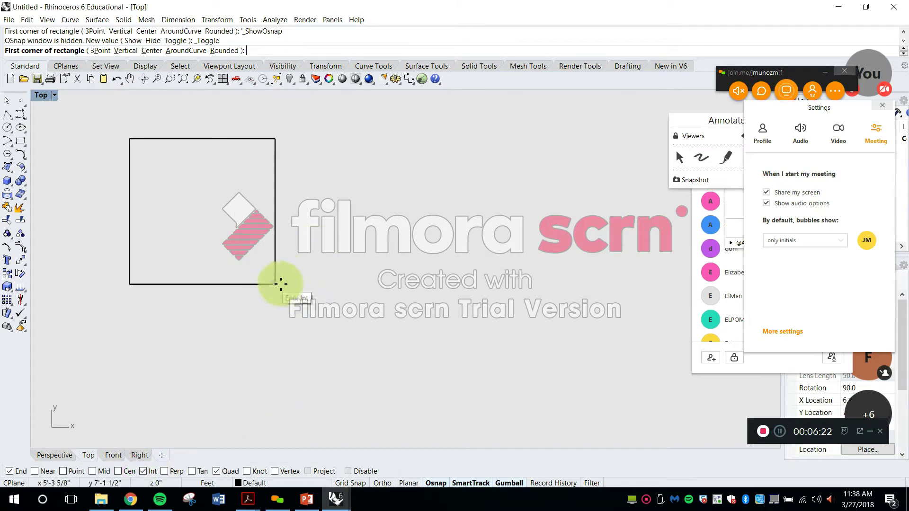
Draw a 2' by 2' rectangle to the right of the 1' square, with its first corner tracked from the square's base line
click(345, 283)
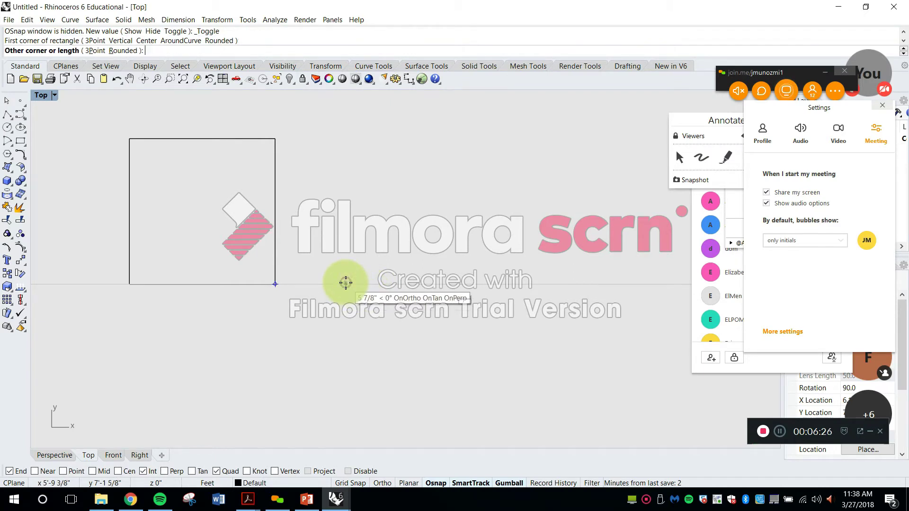
text(@)
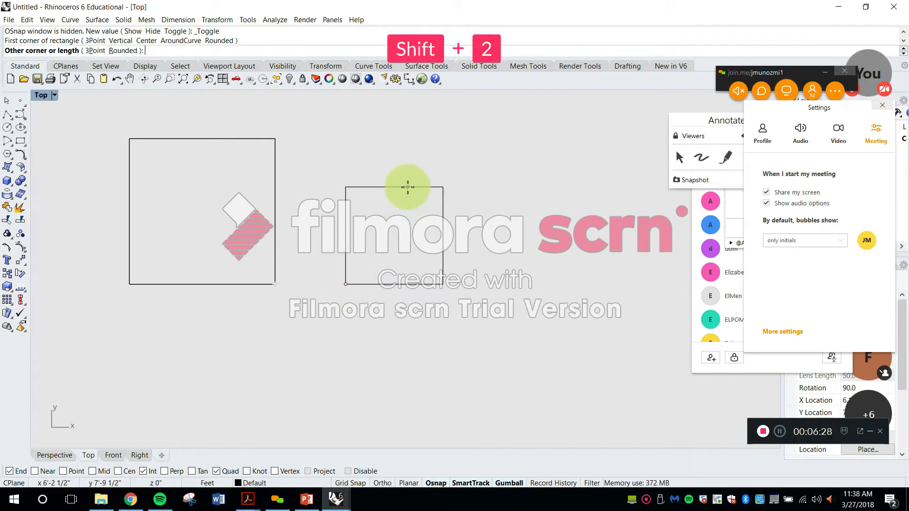
text(2',2')
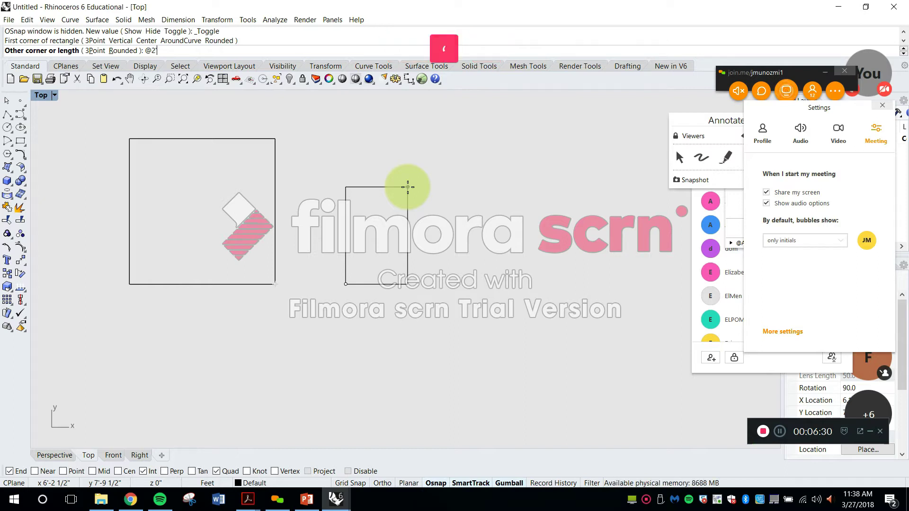
key(Return)
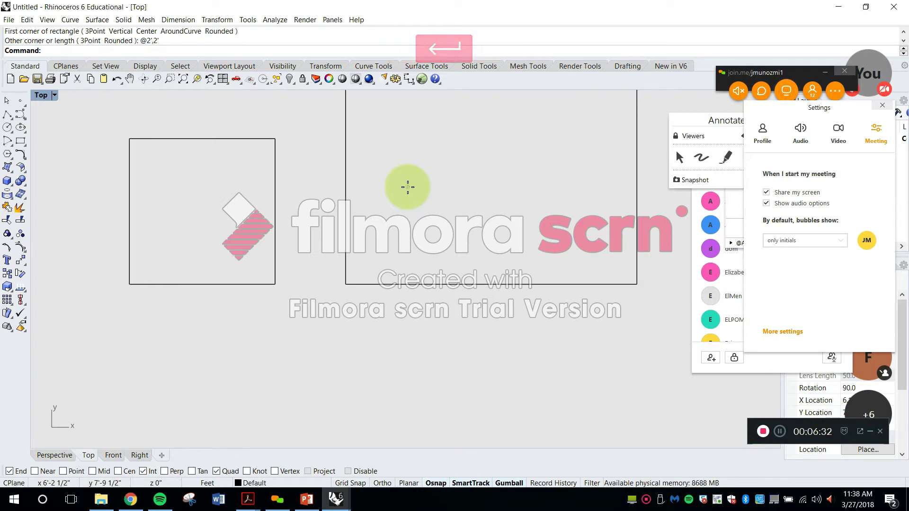
Measure the height of the 1' square along its left edge
scroll(378, 265, down, 5)
key(Escape)
text(Distance)
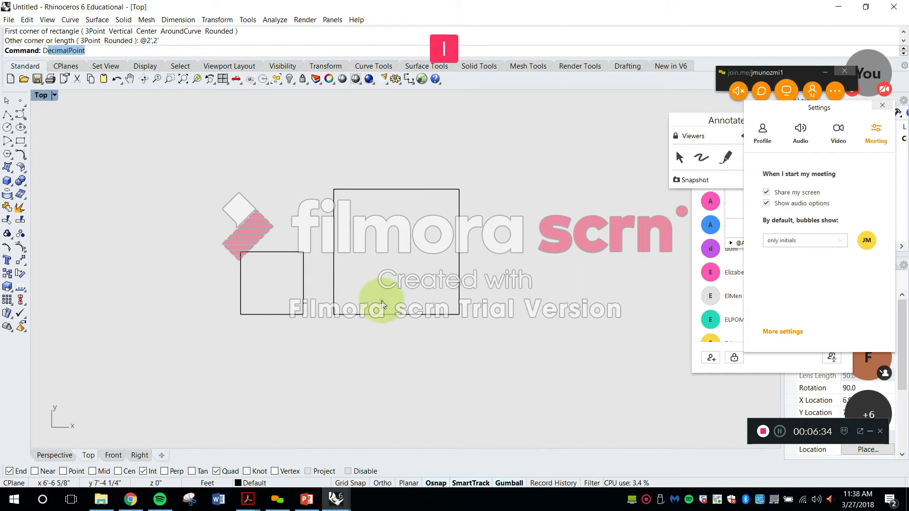
key(space)
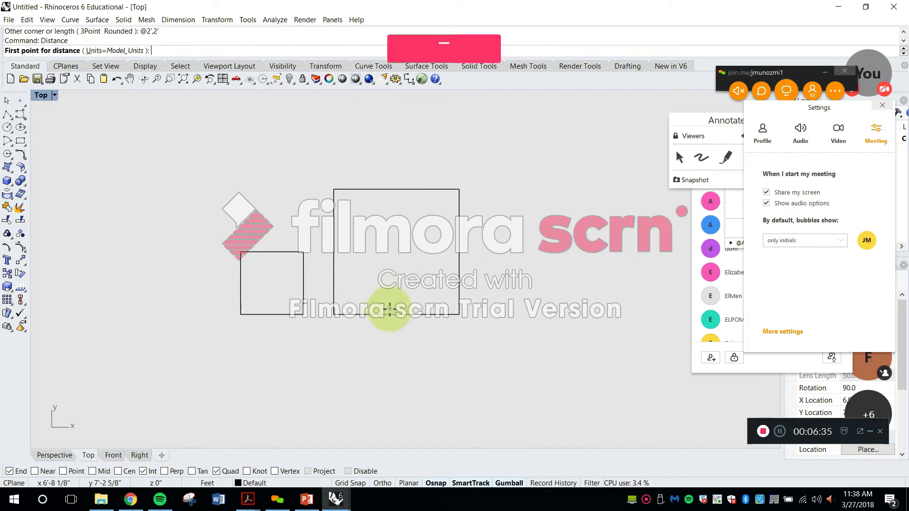
click(241, 314)
click(241, 252)
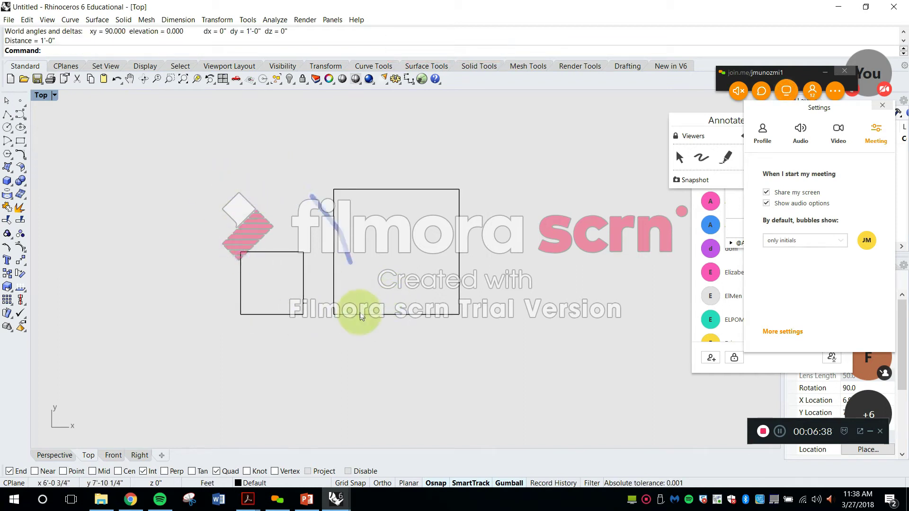
Add a vertical dimension for the small square's left edge, placing the dimension line just left of it
text(Dim)
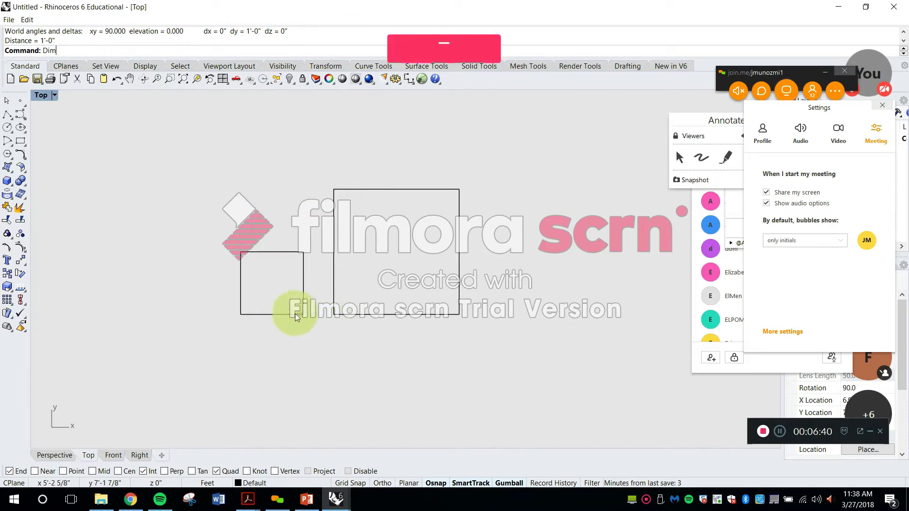
key(Return)
click(240, 315)
click(241, 252)
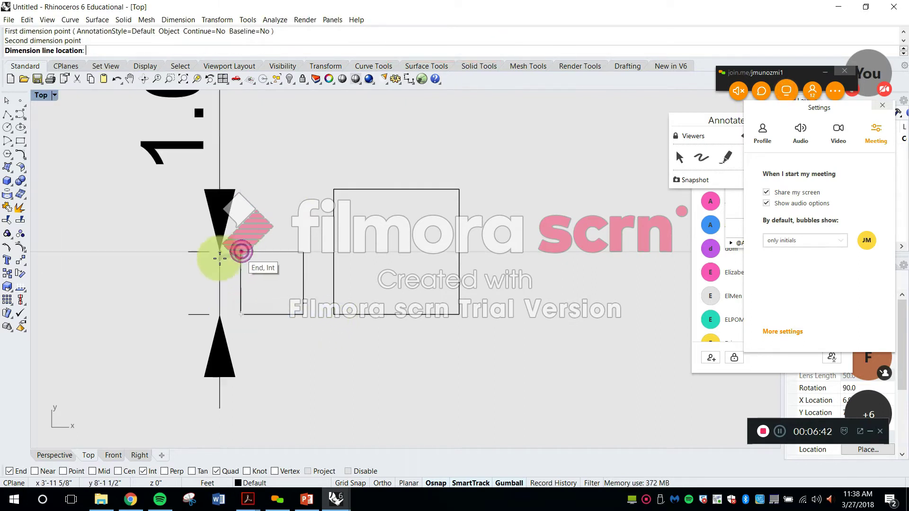
scroll(219, 260, down, 2)
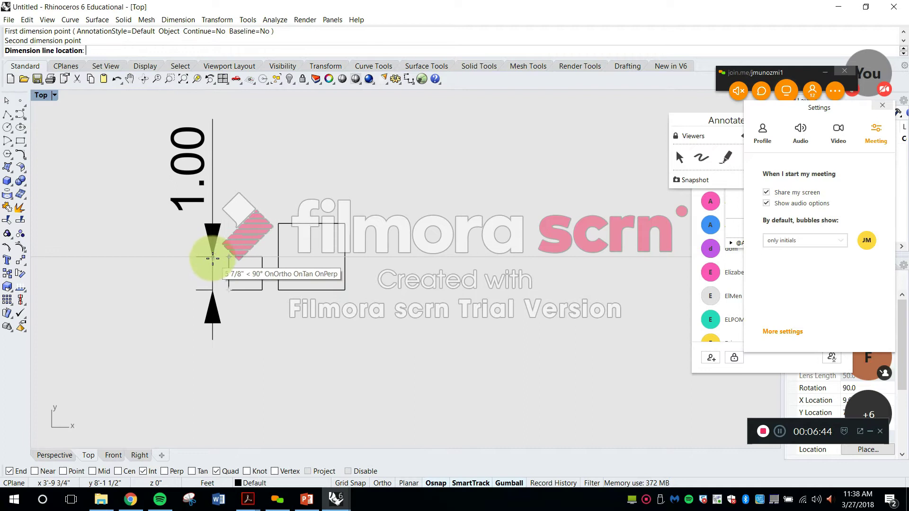
click(212, 258)
Add a vertical dimension for the large square's right edge, placing the dimension line just right of it
key(Return)
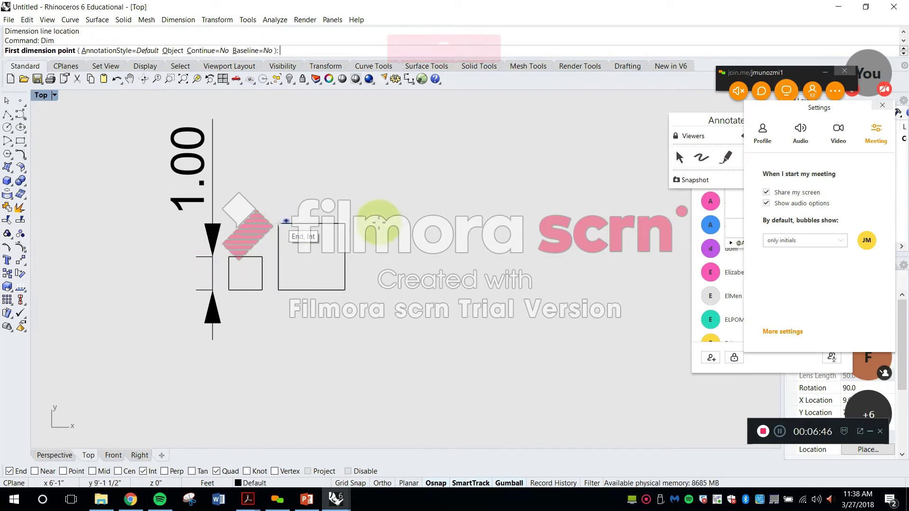
click(345, 223)
click(345, 289)
click(373, 272)
key(Escape)
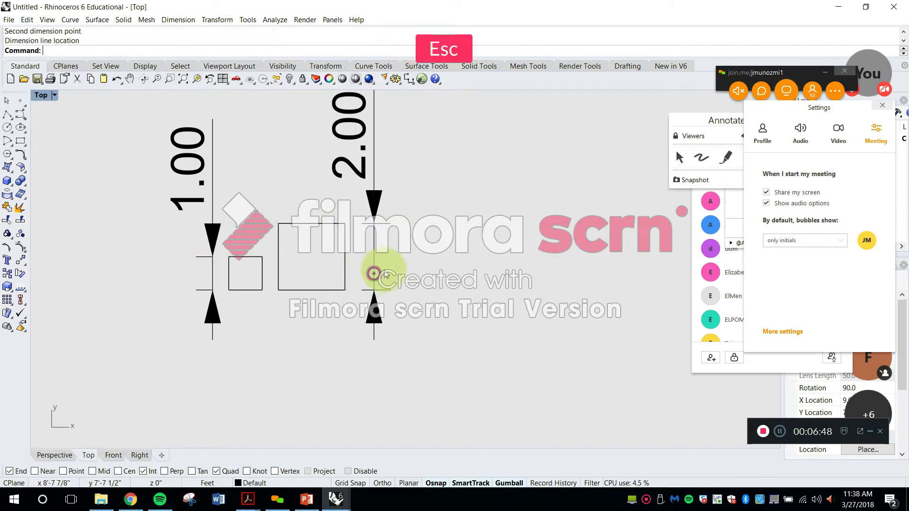
right_drag(412, 263, 382, 294)
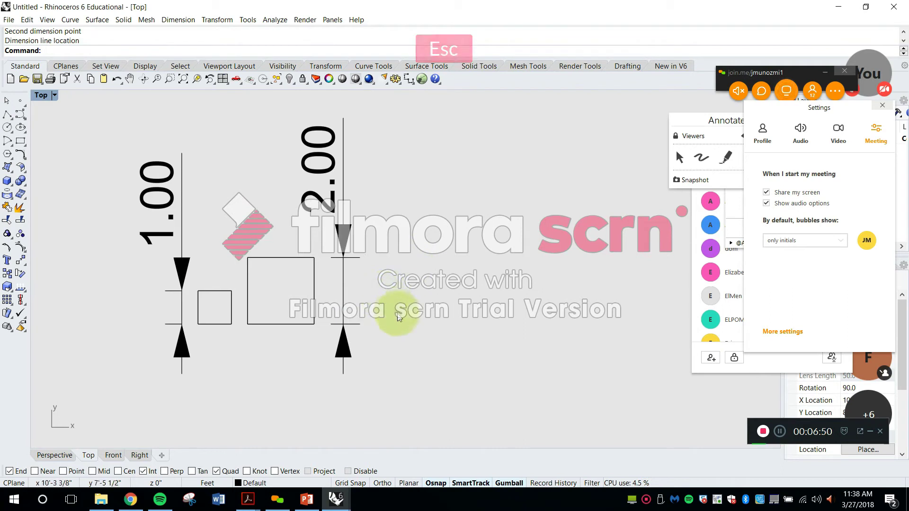
Draw a circle with a 6" radius to the right of the dimensioned squares
text(cir)
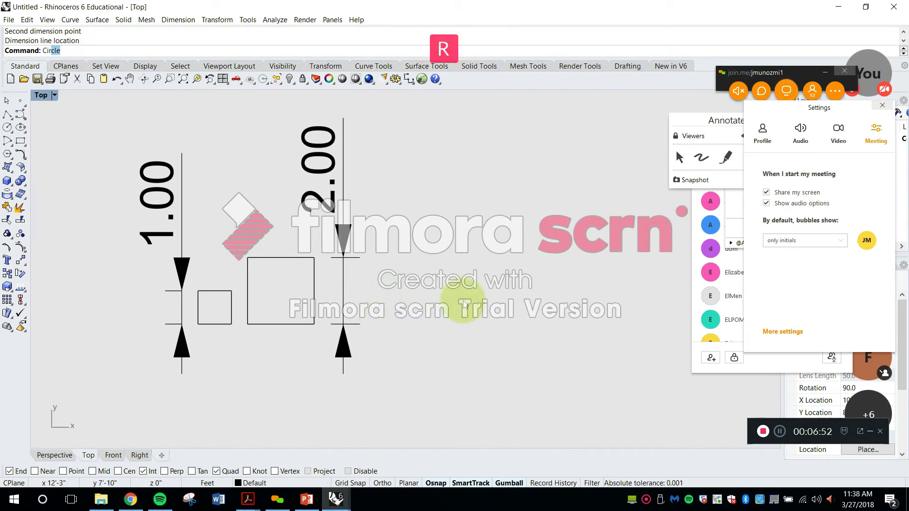
key(space)
scroll(434, 297, up, 4)
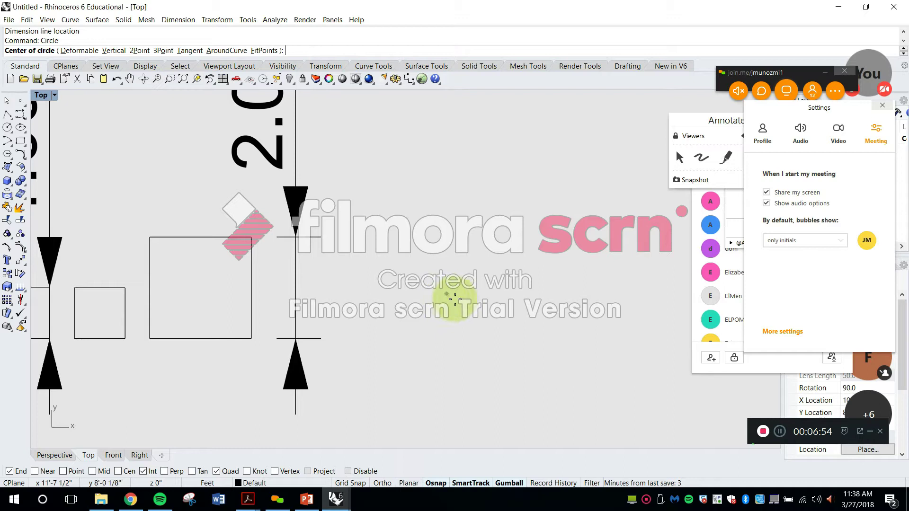
click(458, 295)
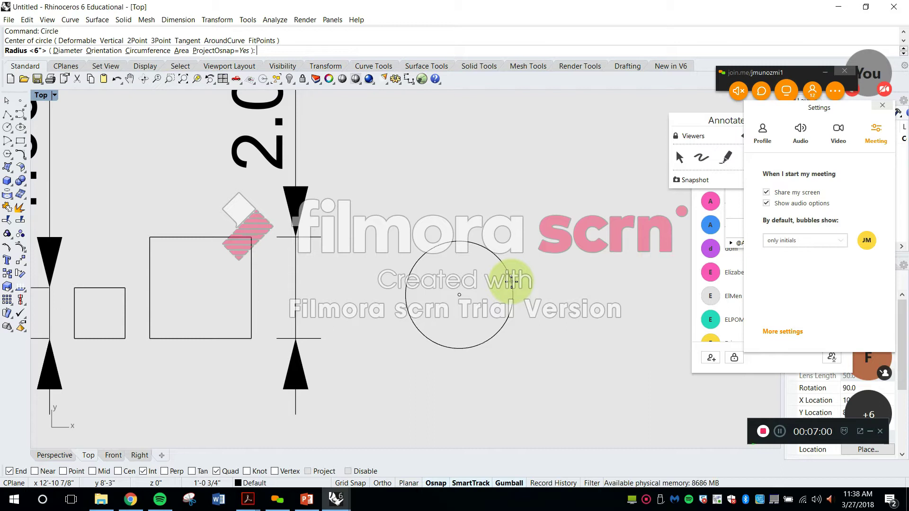
text(6")
key(Return)
Draw a second circle with a 1' radius to the right of the 6" radius circle
key(space)
click(564, 298)
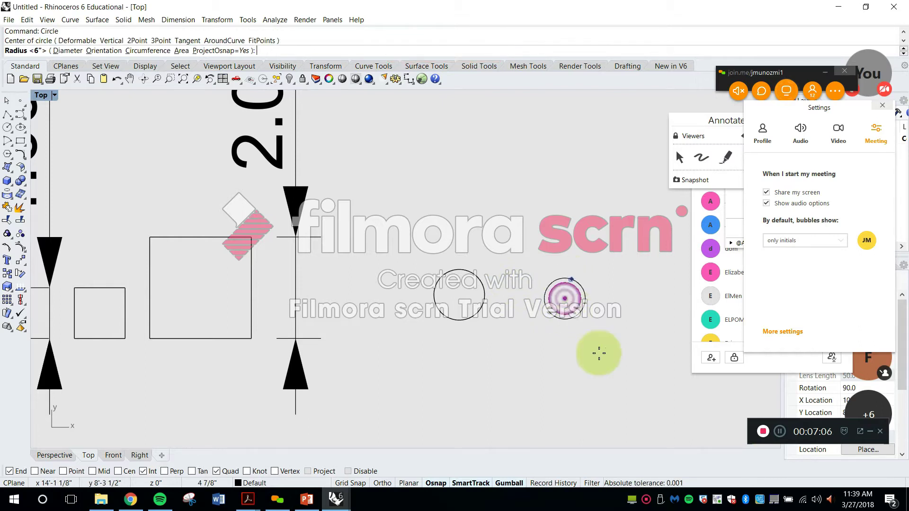
text(1')
key(Return)
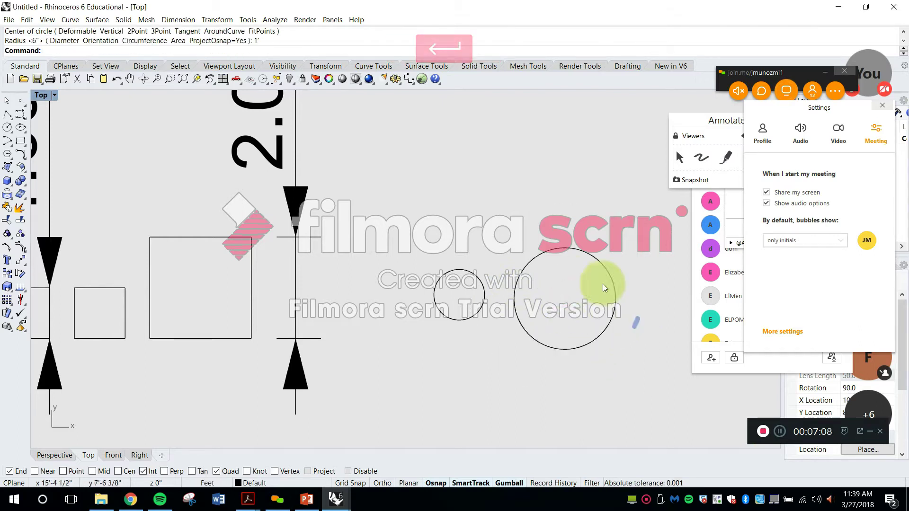
scroll(603, 283, down, 3)
mouse_move(470, 263)
right_down()
mouse_move(433, 264)
mouse_move(483, 291)
mouse_move(481, 301)
right_up()
scroll(426, 258, up, 3)
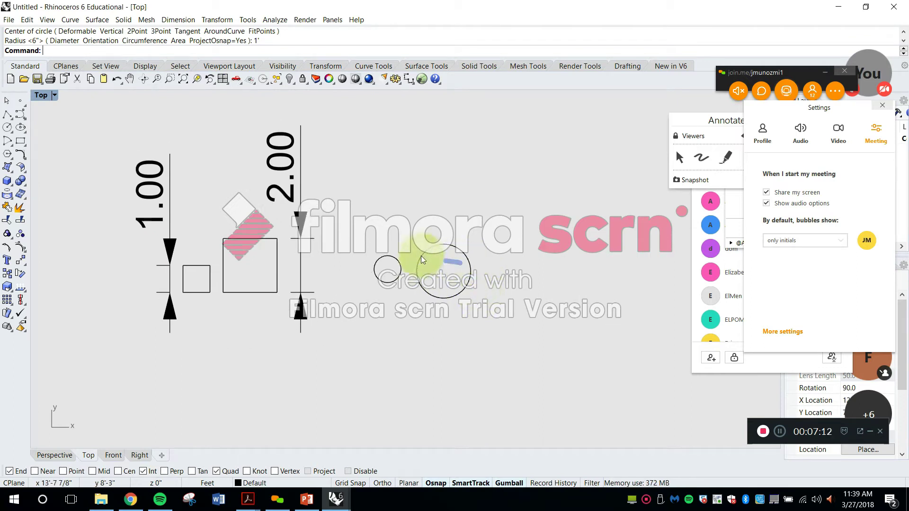
key(Escape)
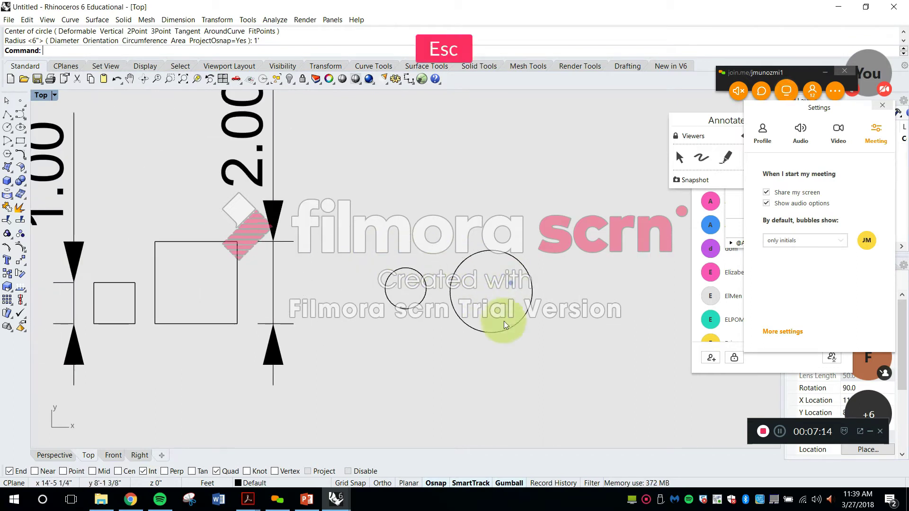
Copy the small 1' square to the empty area to the right of the two circles
text(Copy)
key(Return)
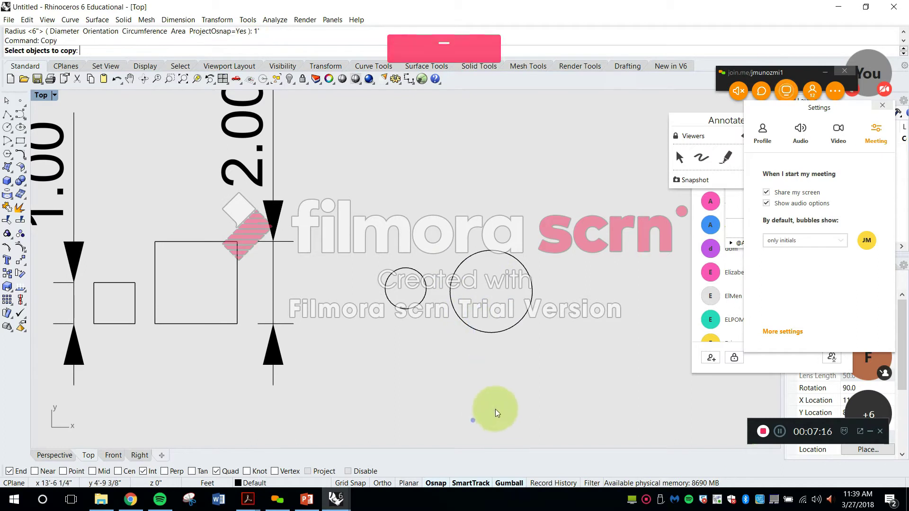
click(97, 283)
key(Return)
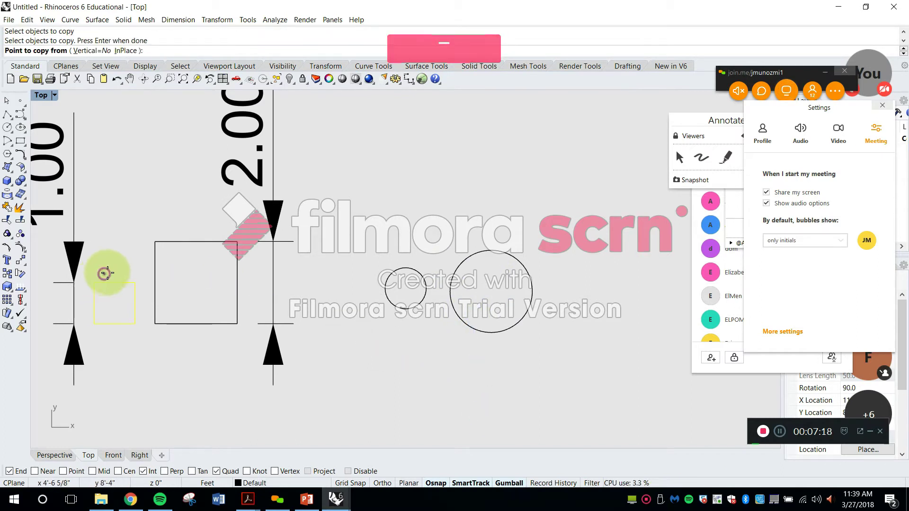
click(106, 272)
scroll(109, 272, down, 4)
scroll(359, 274, up, 3)
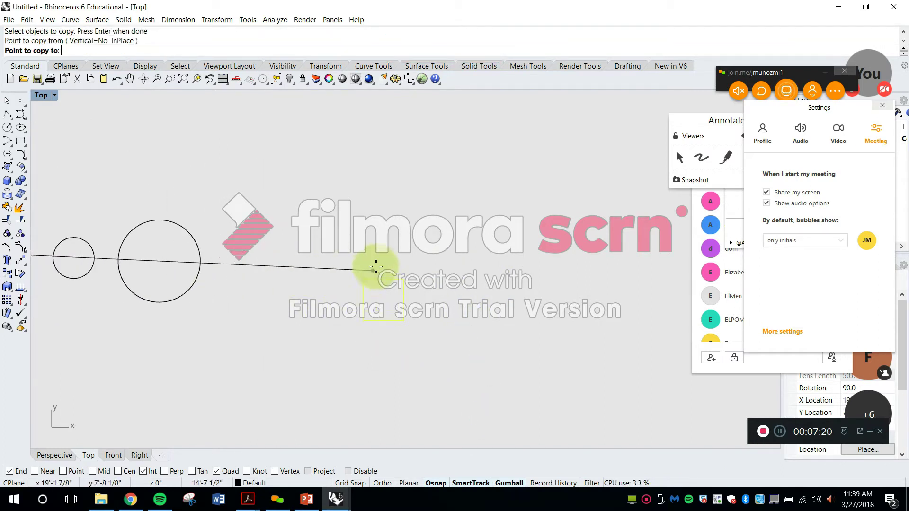
shift+click(435, 256)
key(Escape)
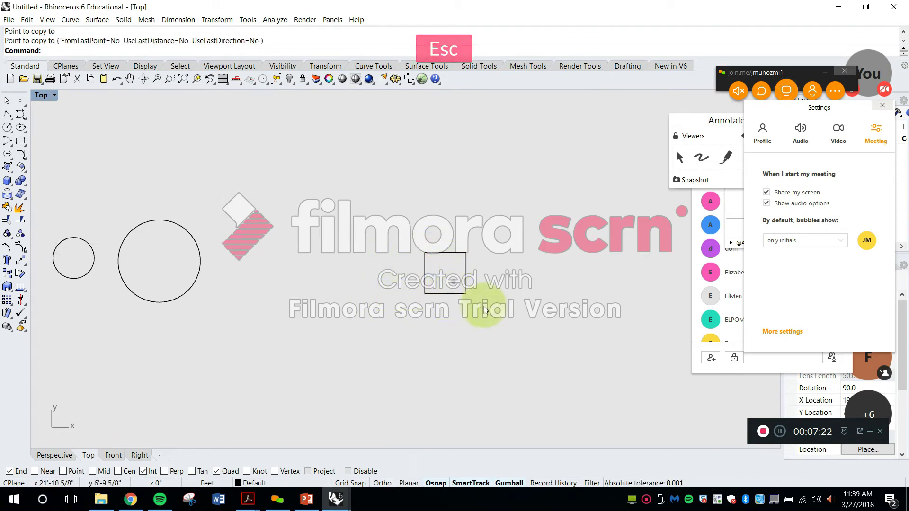
Offset the copied square inward by 0.5"
scroll(479, 277, up, 4)
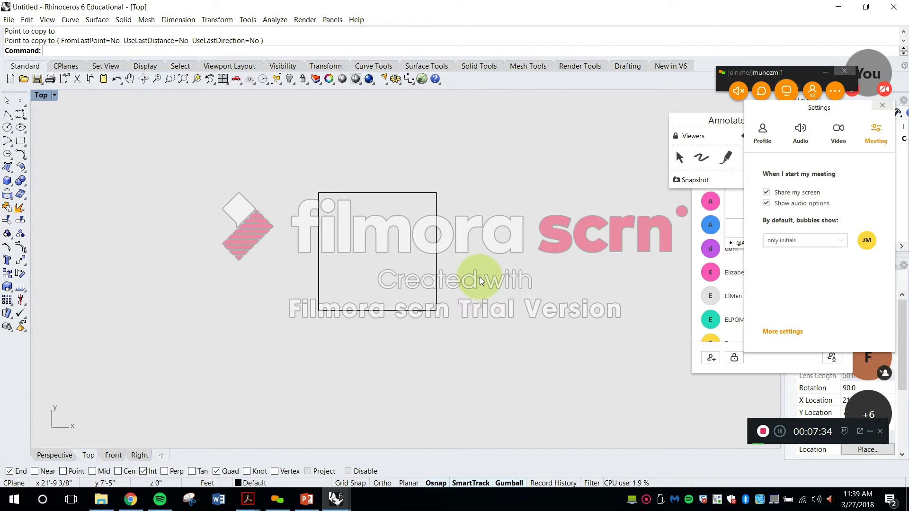
key(Escape)
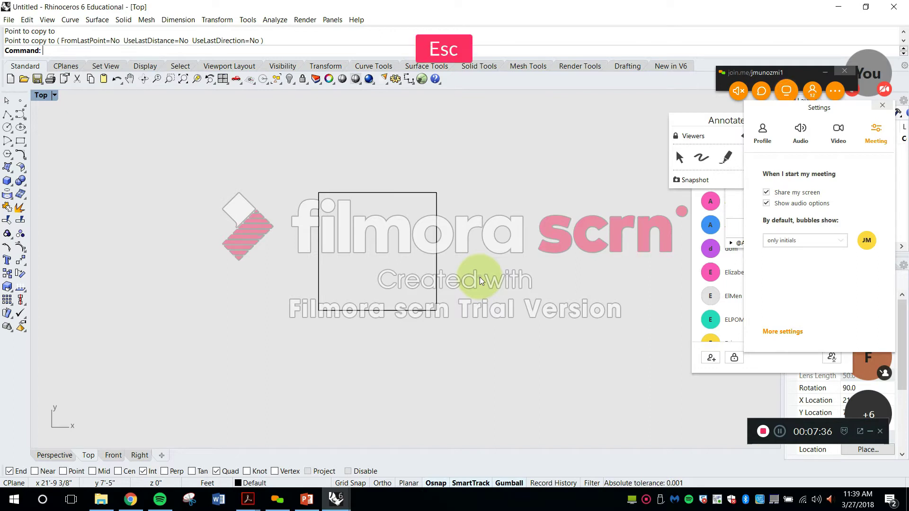
text(OF)
key(Return)
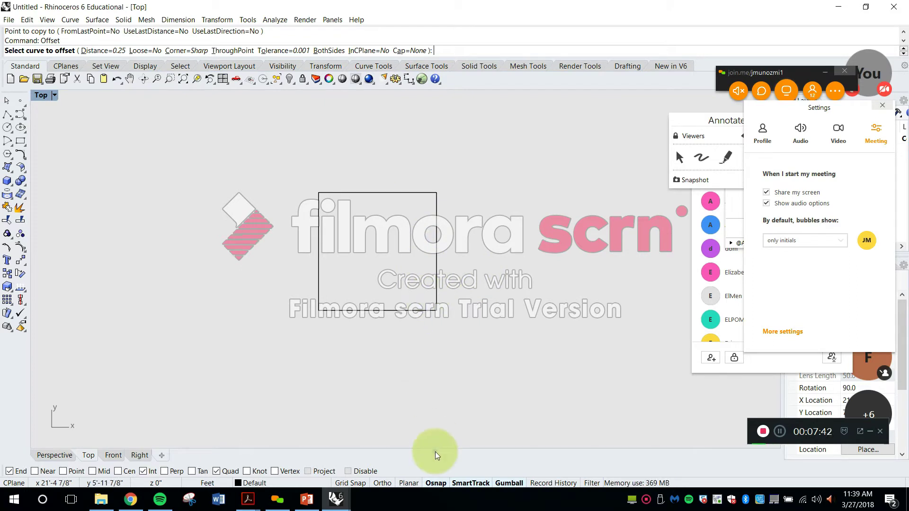
text(.5")
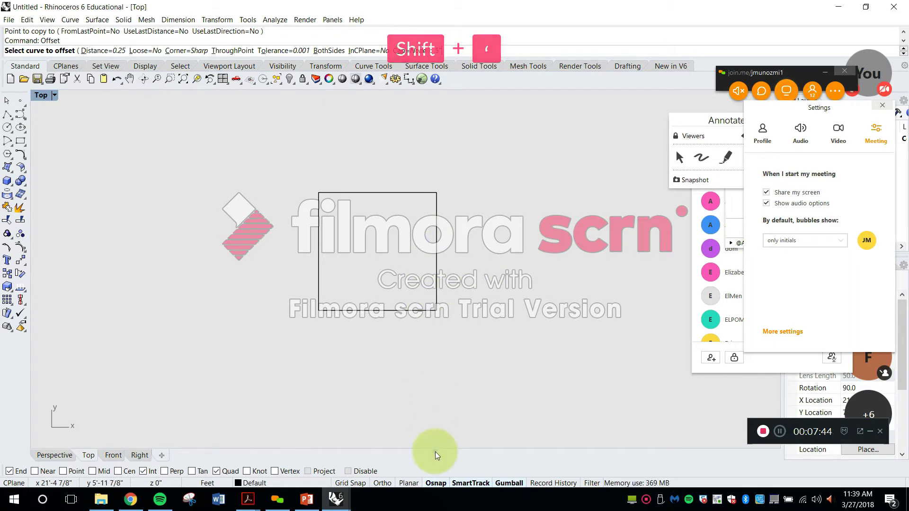
key(Return)
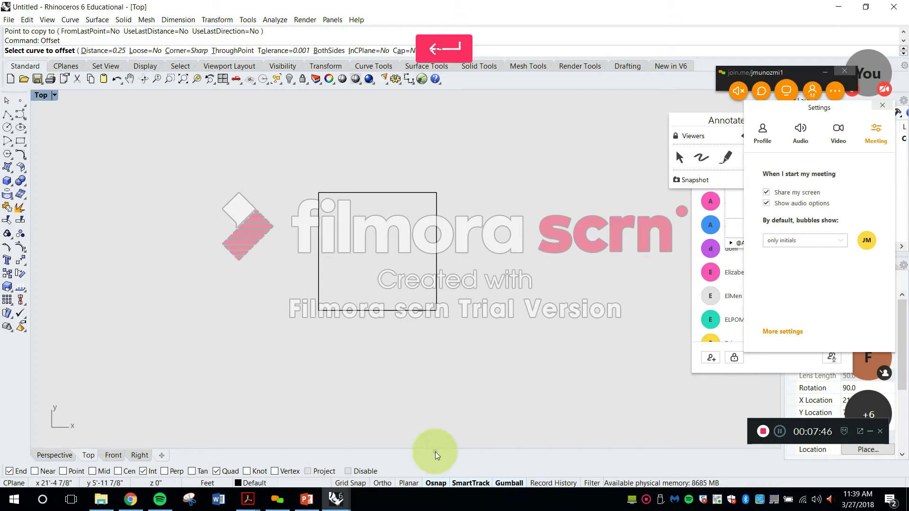
scroll(332, 251, up, 1)
scroll(332, 252, up, 1)
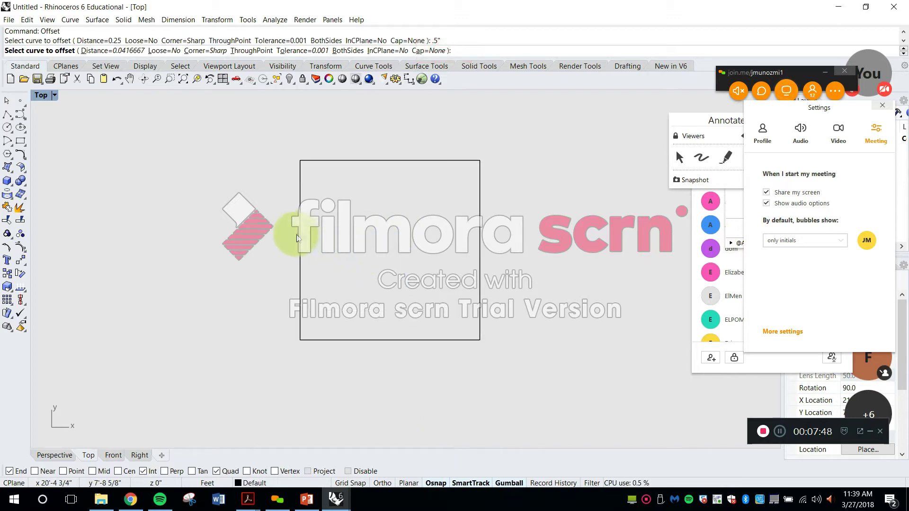
click(300, 234)
click(340, 239)
key(Escape)
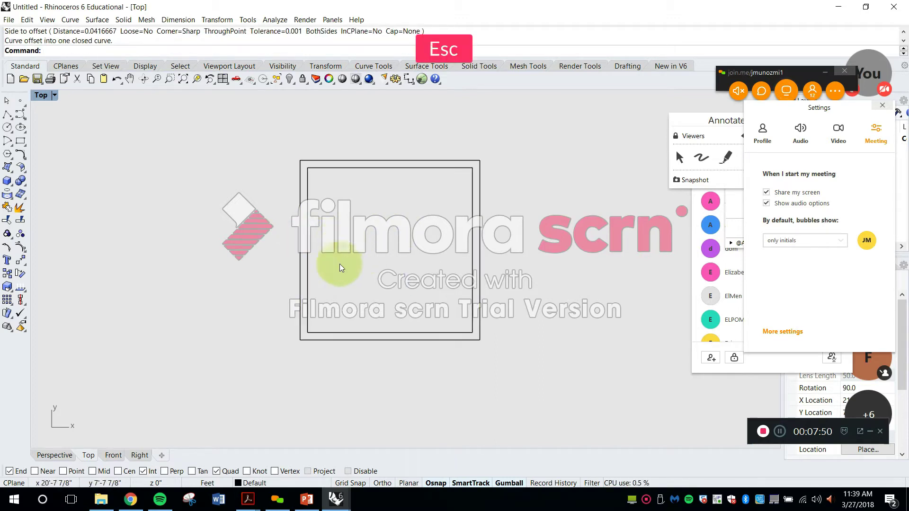
Enable the Mid object snap and draw a vertical centre line from the outer square's top edge midpoint to its bottom edge midpoint
text(line)
key(Return)
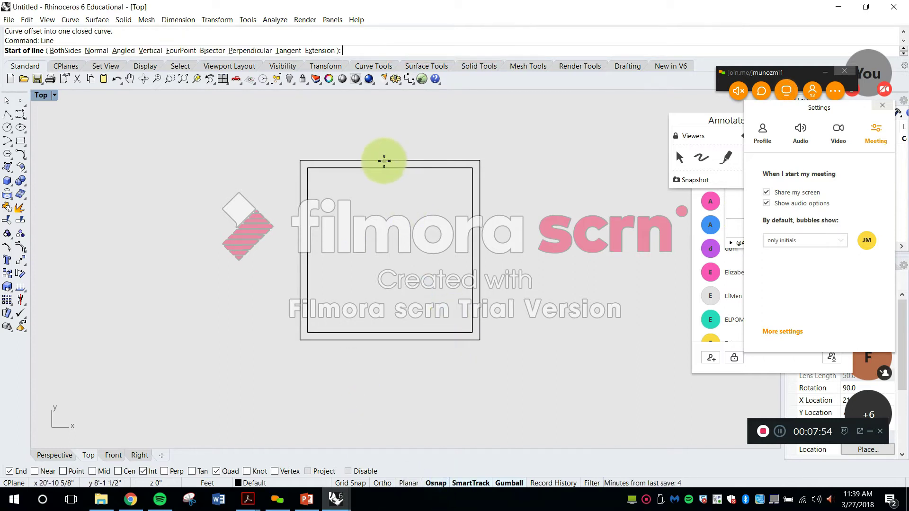
click(99, 472)
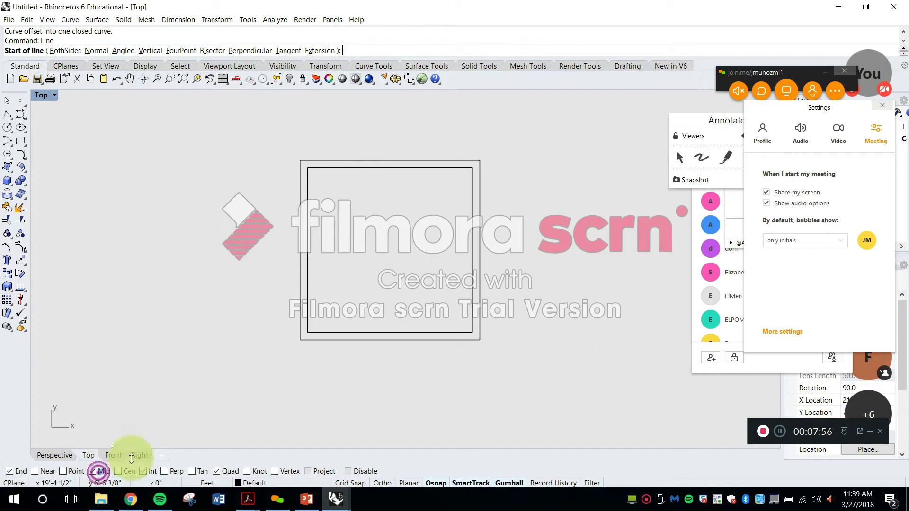
click(386, 159)
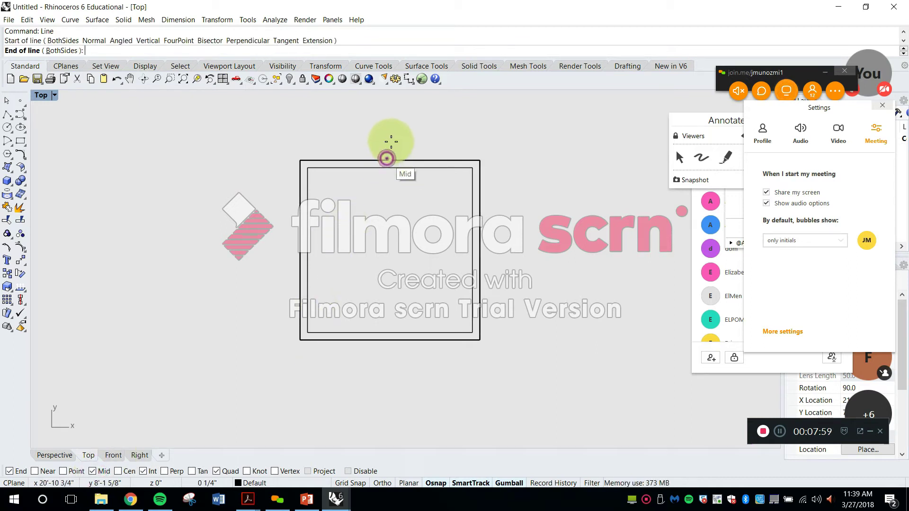
click(390, 340)
key(Escape)
Offset the vertical centre line by 0.25" to both sides to form the web lines
text(Off)
key(Return)
text(.25")
key(Return)
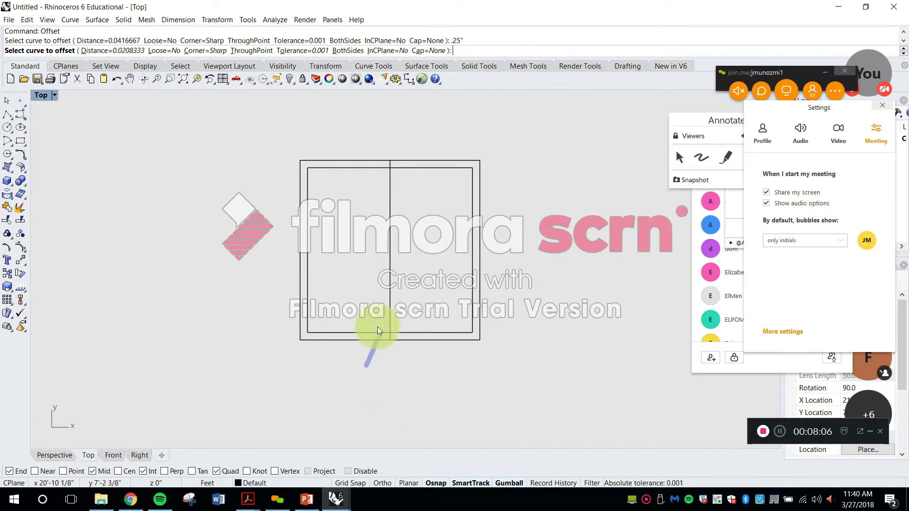
scroll(384, 289, up, 1)
click(392, 284)
click(396, 286)
key(space)
click(392, 286)
click(379, 267)
key(Escape)
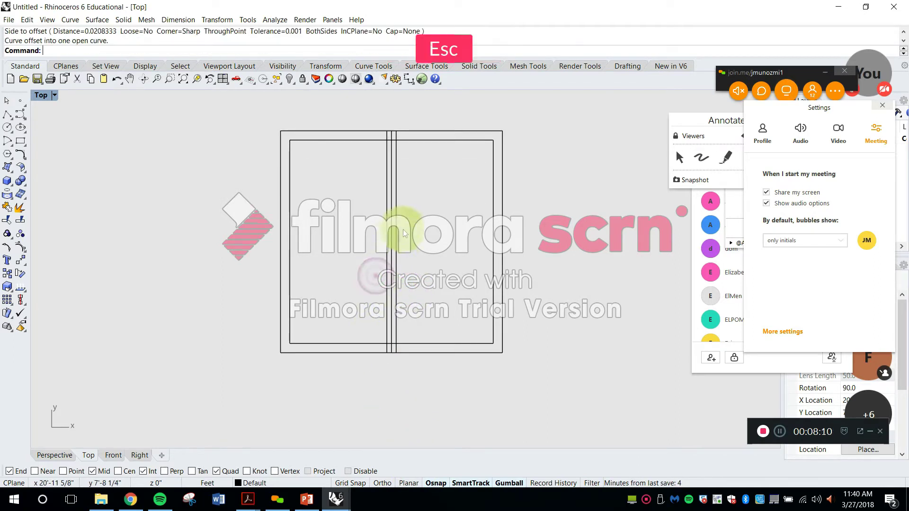
Trim the inner square's bottom edge between the web lines and the web line ends that extend below it
text(tr)
key(space)
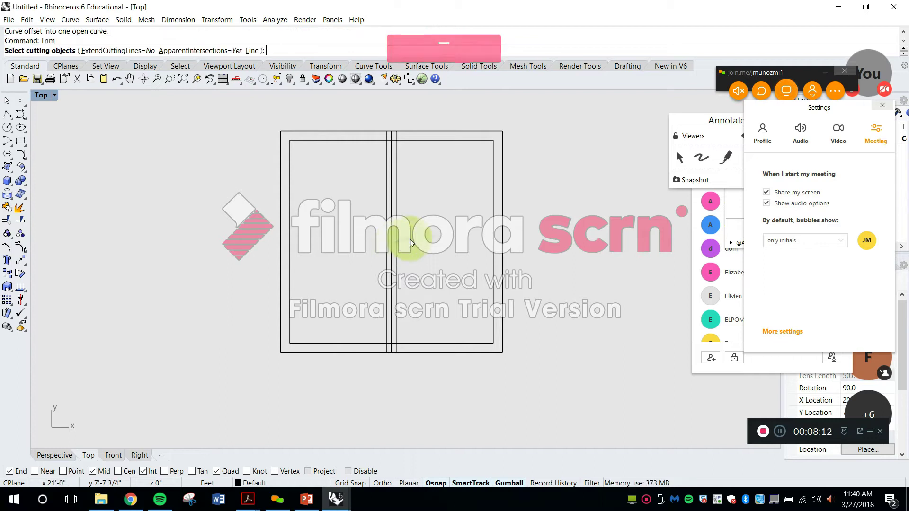
scroll(421, 173, up, 6)
drag(408, 140, 330, 106)
scroll(376, 140, down, 4)
scroll(382, 381, up, 4)
key(space)
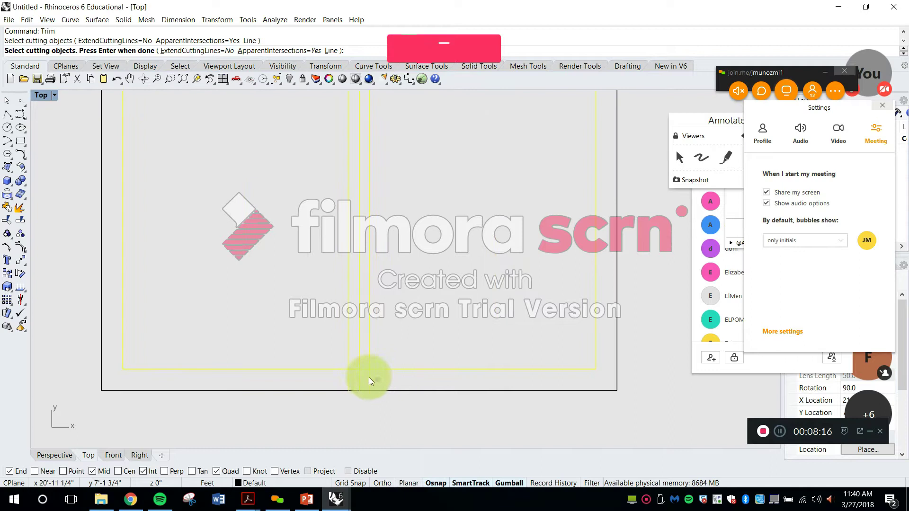
click(365, 371)
click(352, 372)
click(346, 379)
click(367, 378)
Trim the inner square's top edge between the web lines and the web line ends that extend above it
scroll(365, 318, down, 6)
right_drag(359, 188, 365, 278)
scroll(361, 189, up, 4)
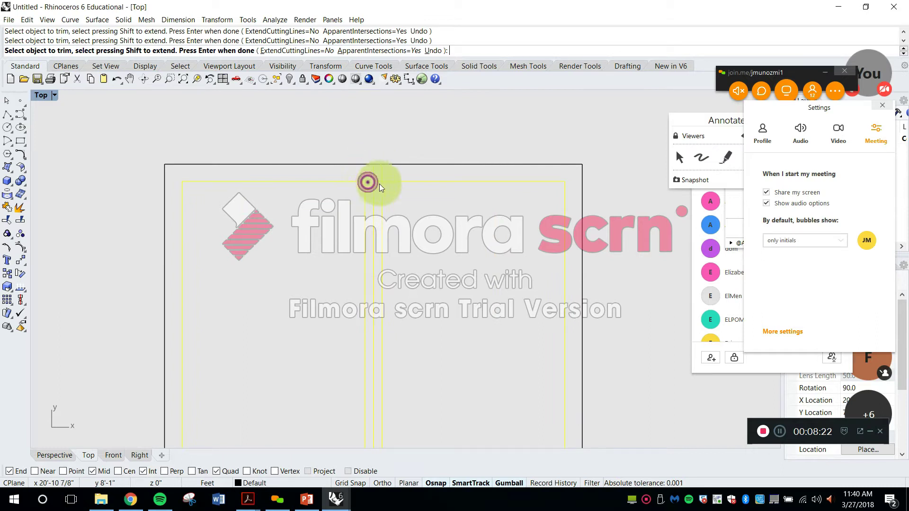
click(383, 179)
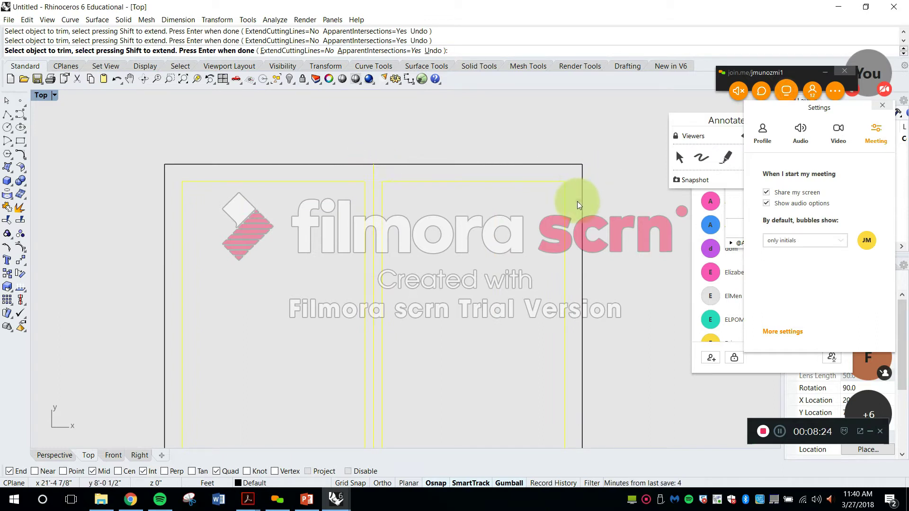
key(Escape)
Explode the left and right halves of the inner square into separate segments
scroll(578, 205, down, 4)
right_drag(597, 281, 520, 192)
key(Escape)
click(530, 203)
key(Escape)
text(E)
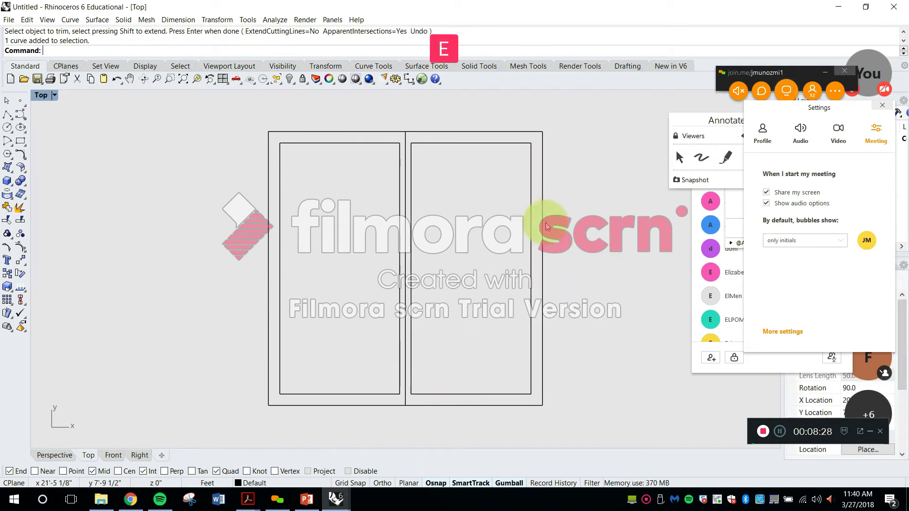
text(xplode)
key(Return)
click(531, 209)
click(328, 143)
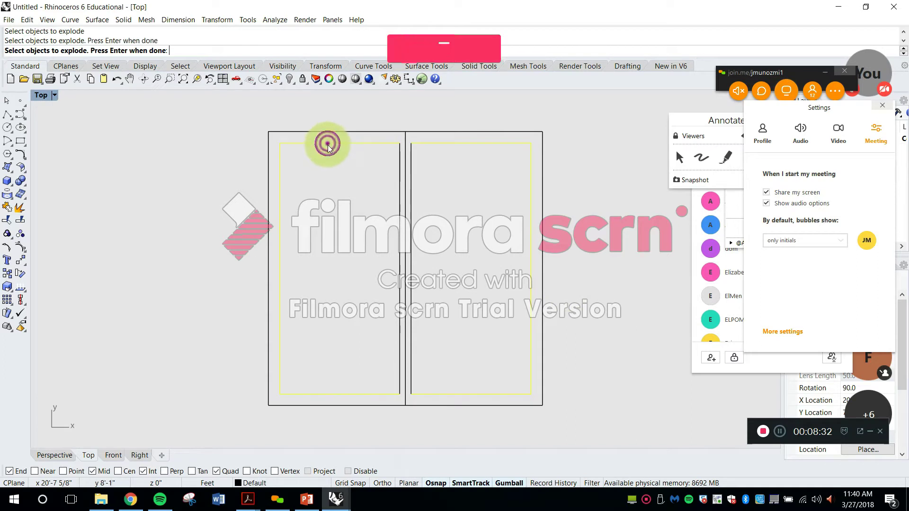
key(Return)
Extend the four inner horizontal flange lines outward to the sides of the outer square
text(Extend)
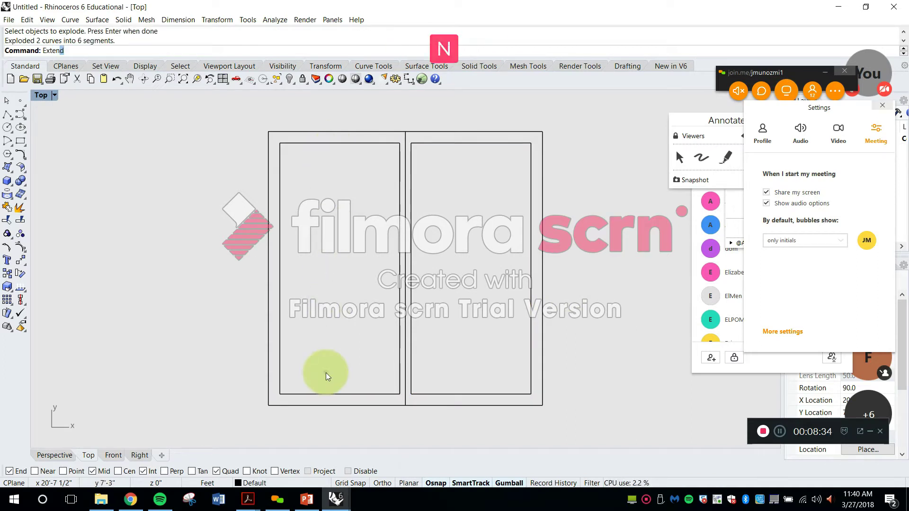
key(Return)
click(268, 251)
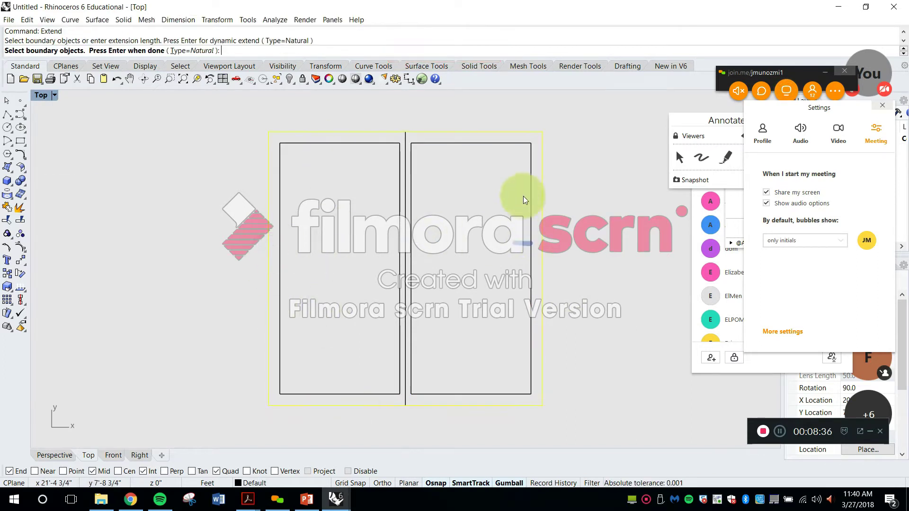
key(space)
click(523, 144)
click(525, 394)
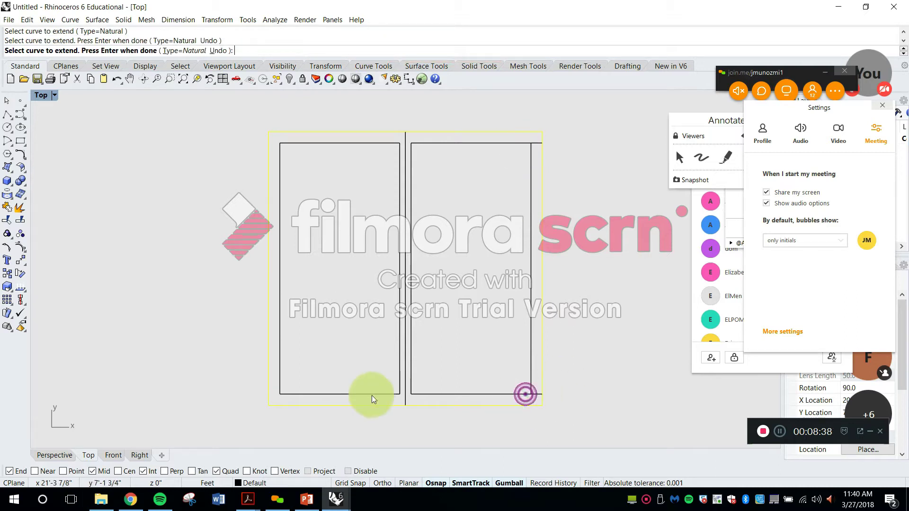
click(304, 395)
click(291, 142)
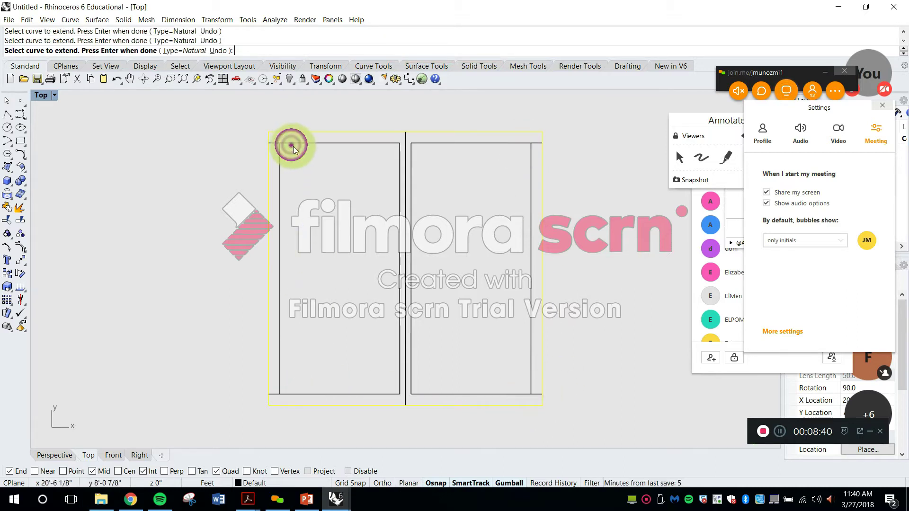
key(Escape)
Trim away the inner and outer vertical sides between the flanges, using the four horizontal flange lines as cutting objects
text(Trim)
key(Return)
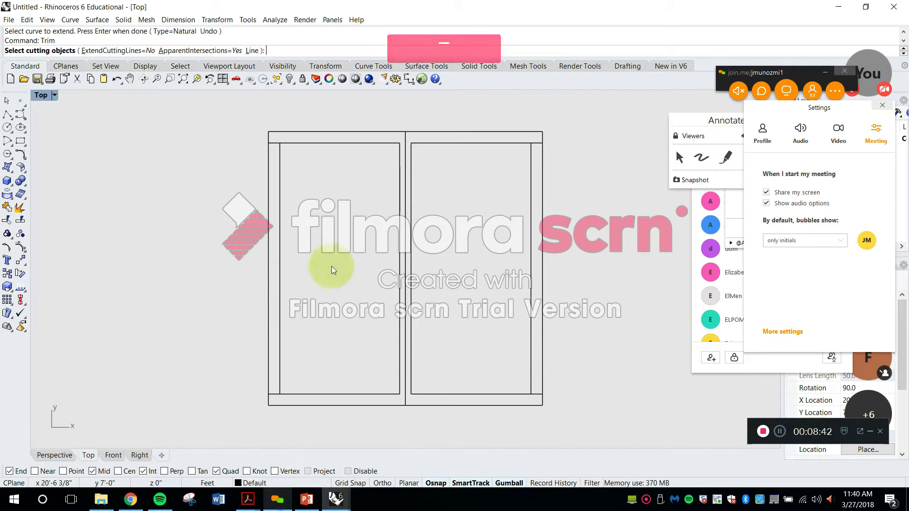
click(278, 142)
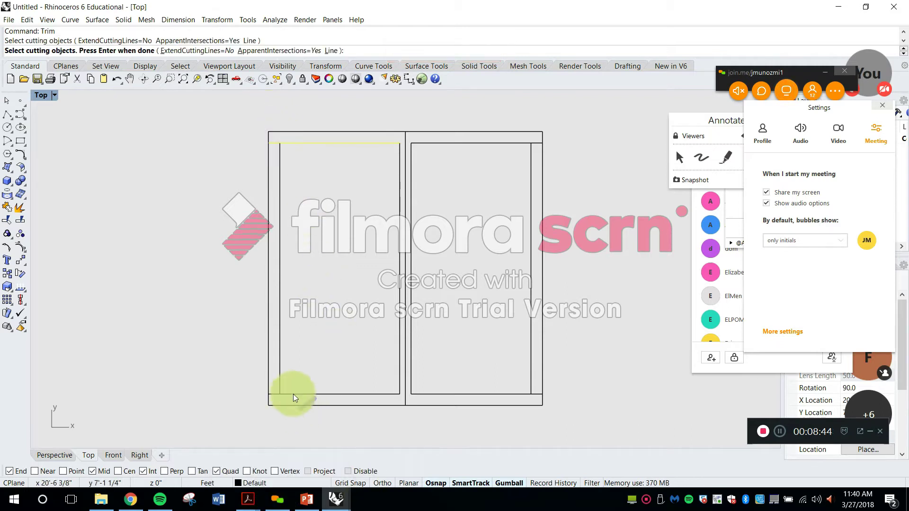
click(274, 393)
click(511, 394)
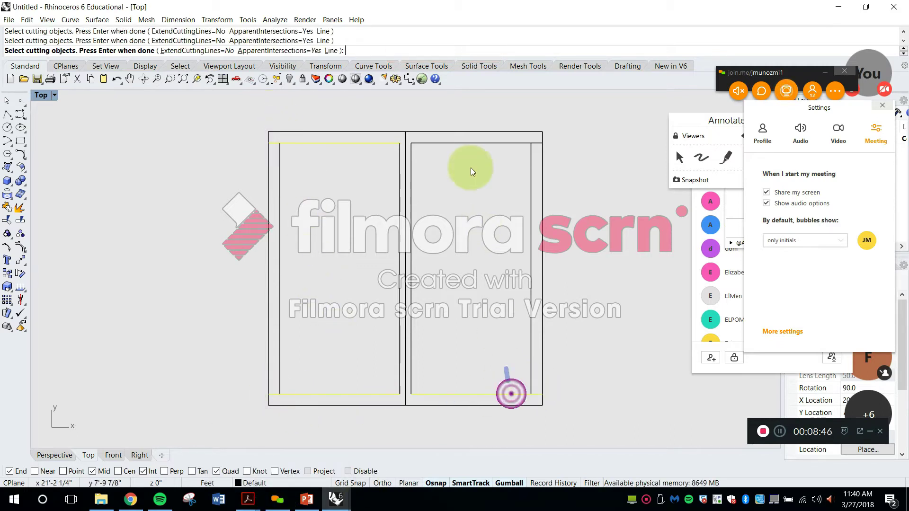
click(487, 143)
key(Return)
drag(563, 187, 492, 179)
drag(320, 198, 263, 184)
key(Escape)
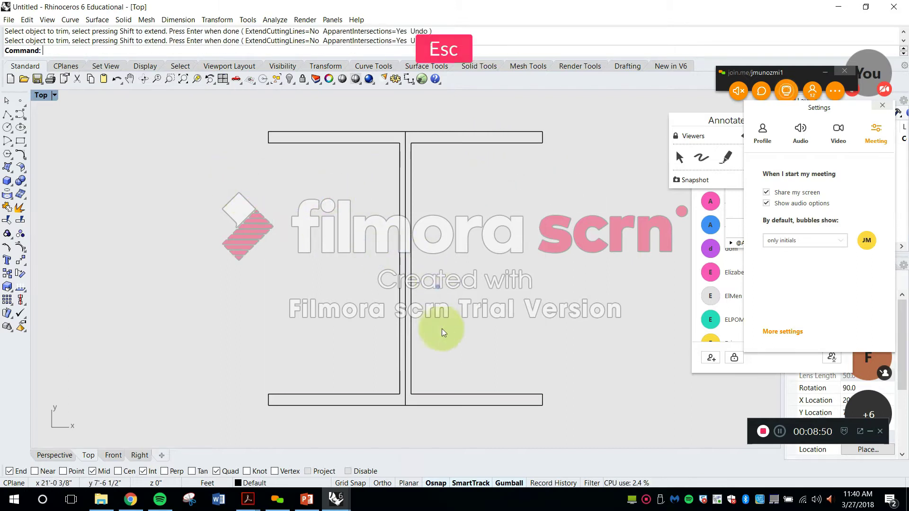
key(space)
click(405, 366)
scroll(422, 310, down, 2)
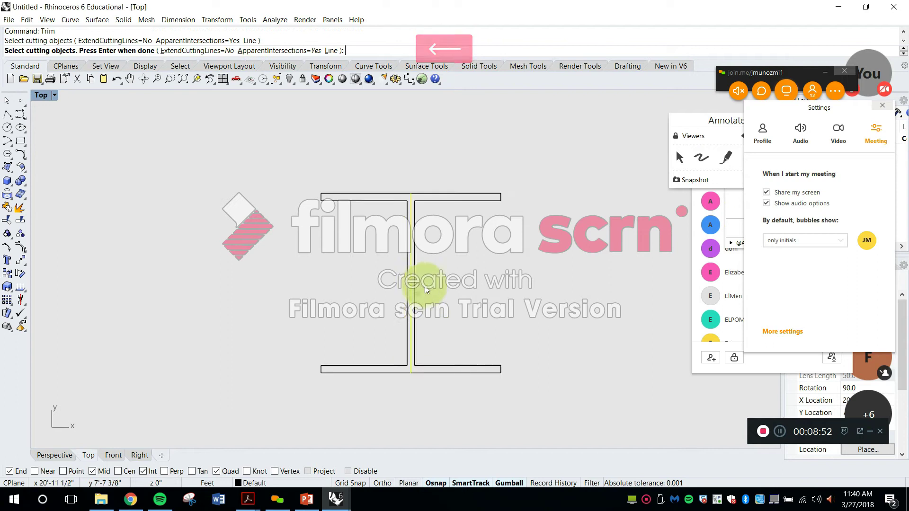
key(Delete)
key(Escape)
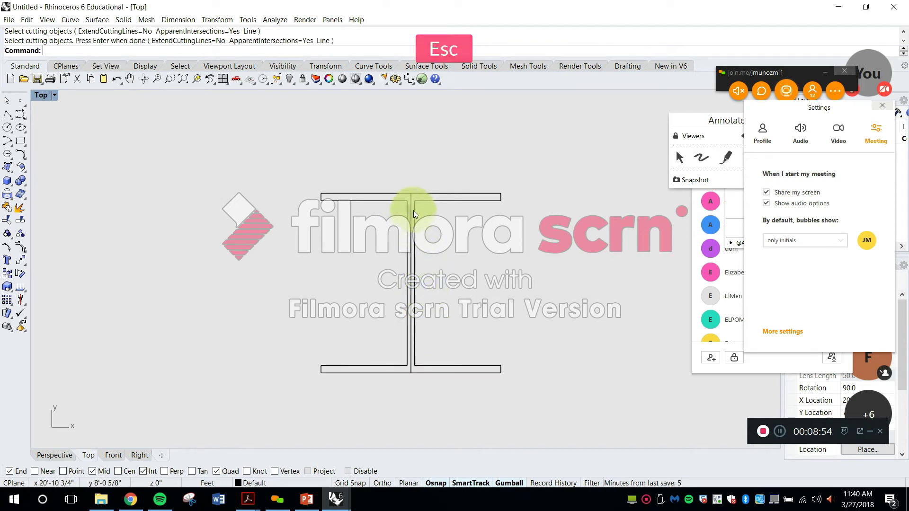
Delete the vertical centre line between the two web lines
scroll(413, 210, up, 2)
click(414, 211)
key(Delete)
scroll(435, 251, down, 3)
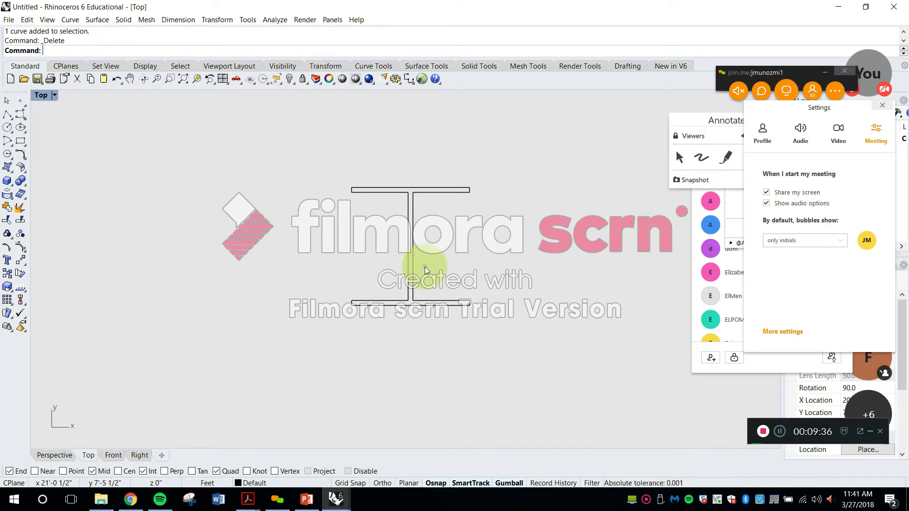
Select the top flange outline and the left web line in turn to check how the profile's curves are connected
key(Escape)
scroll(433, 187, up, 2)
click(434, 188)
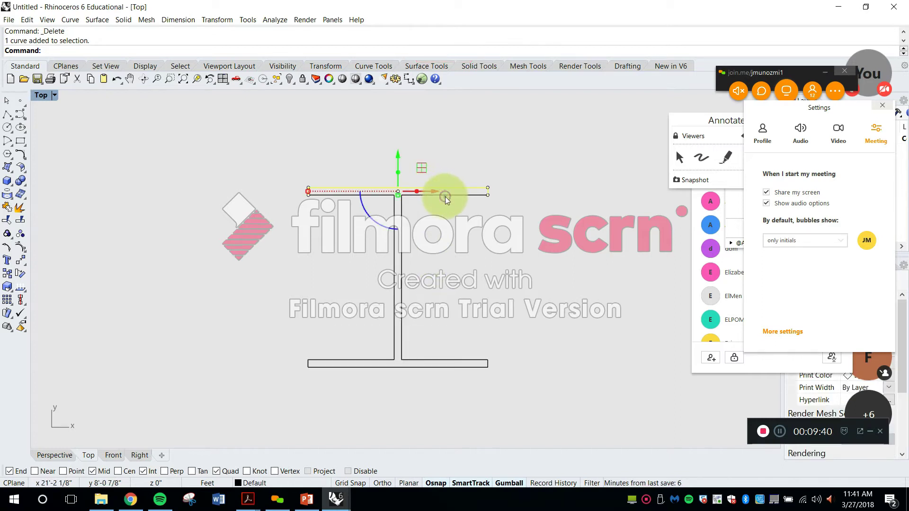
key(Escape)
click(397, 215)
key(Escape)
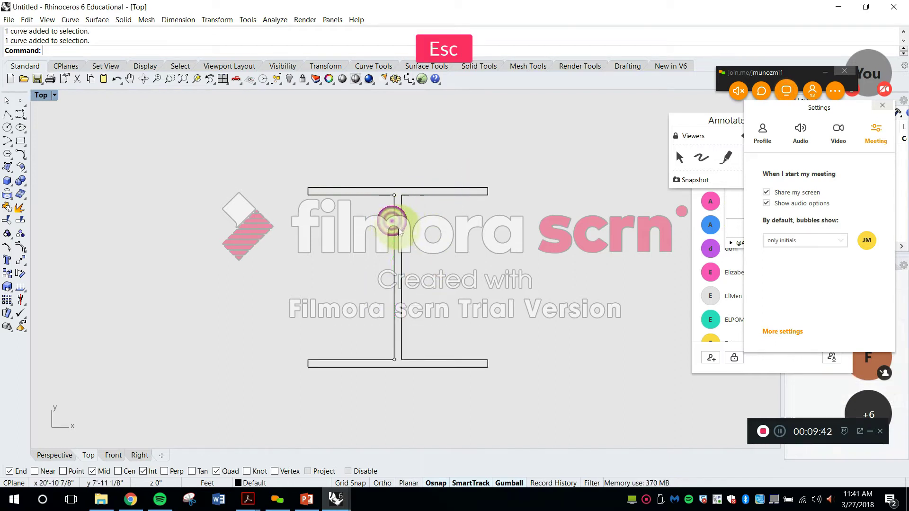
Select the bottom flange outline of the I-profile to check how its curves are connected
click(415, 359)
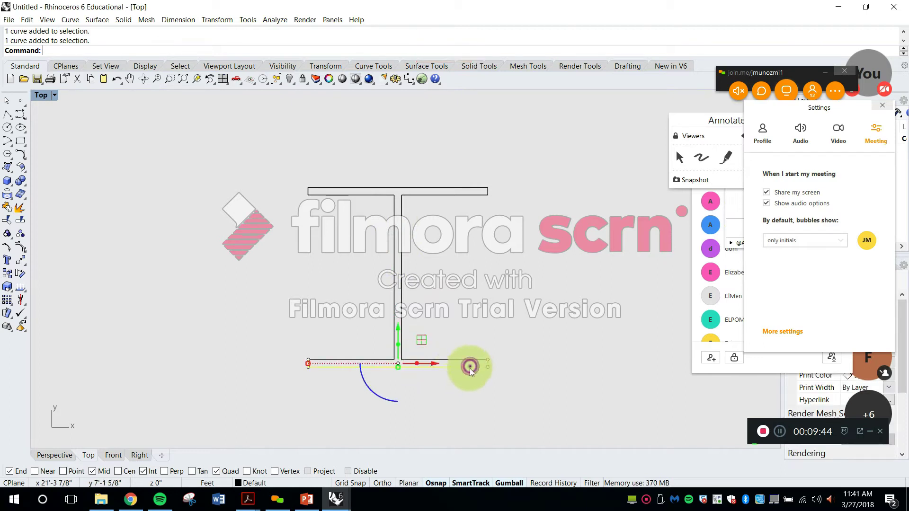
key(Escape)
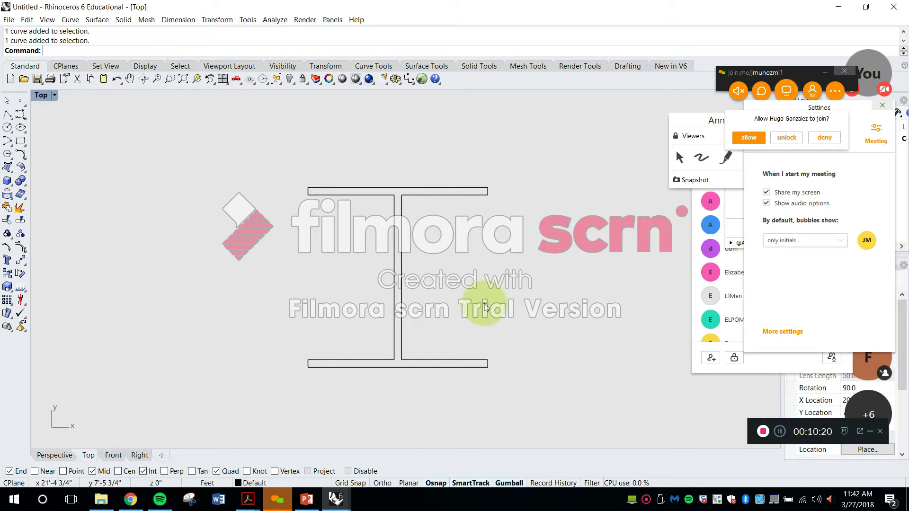
key(Escape)
Copy all curves of the I-shaped profile horizontally to the right, leaving a gap between the original and the copy
text(copy)
key(Return)
scroll(446, 303, down, 4)
drag(509, 368, 307, 210)
key(space)
click(352, 201)
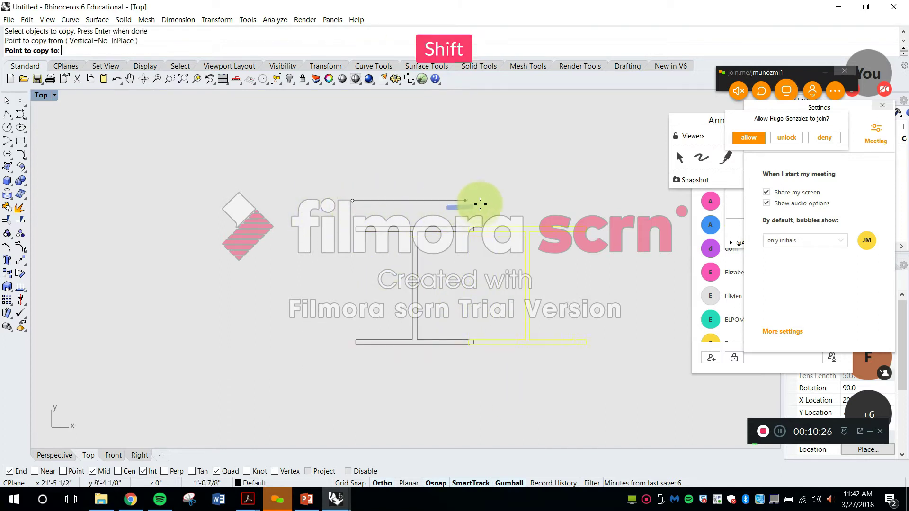
shift+click(544, 211)
key(Return)
key(Escape)
Group the eight curves of the original I-profile and move the group horizontally as one object
right_drag(539, 238, 421, 213)
text(g)
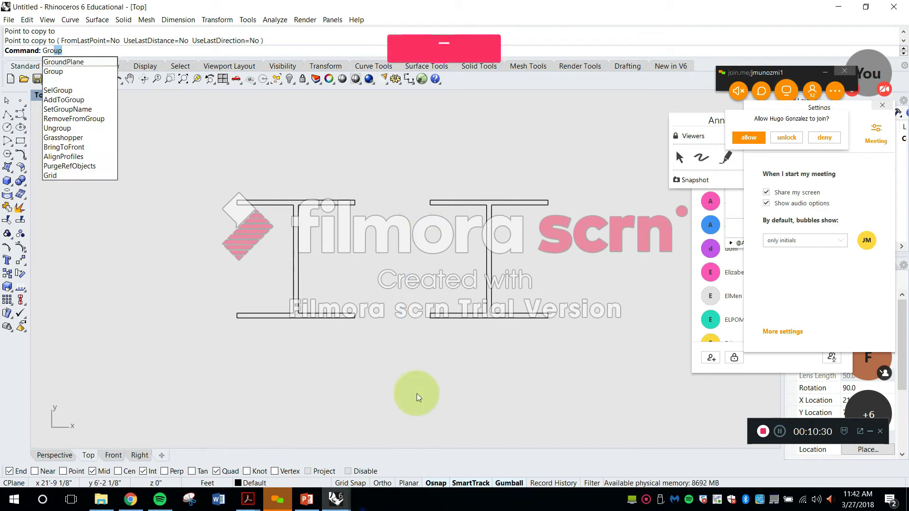
key(Return)
drag(370, 370, 197, 152)
key(Return)
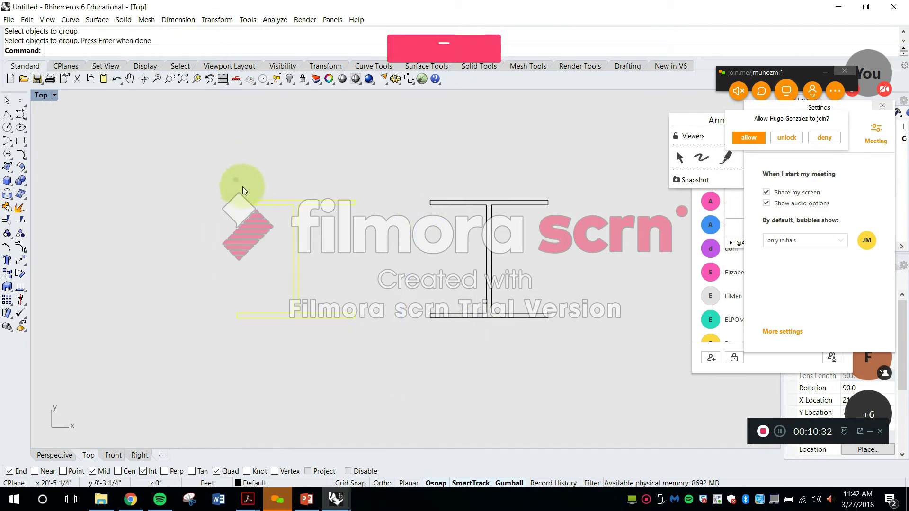
click(295, 203)
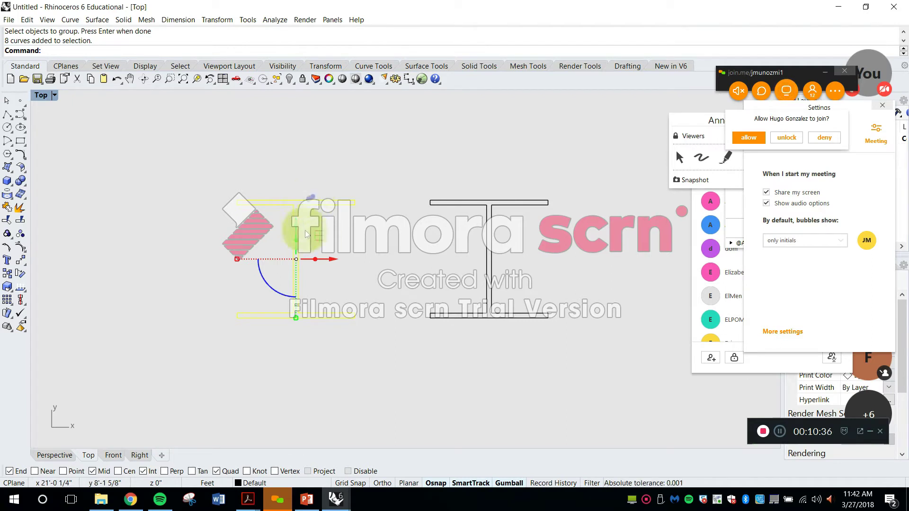
mouse_move(326, 259)
mouse_down()
mouse_move(284, 263)
mouse_move(335, 263)
mouse_up()
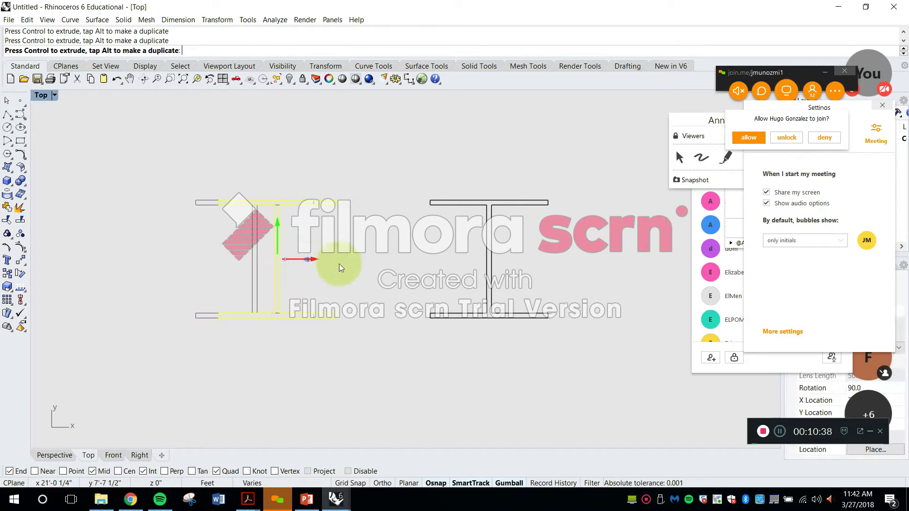
key(Escape)
Join the copied I-profile's flange and web curves into one closed outline
text(jo)
key(space)
scroll(568, 186, up, 8)
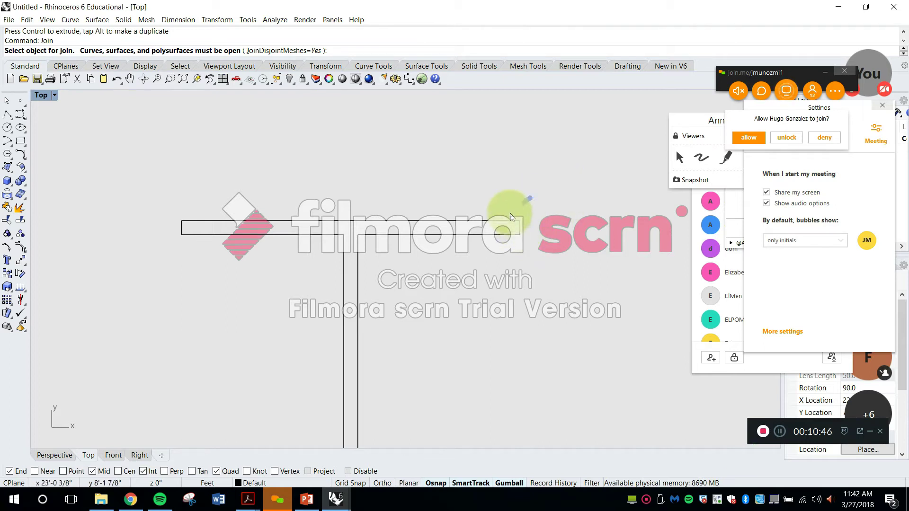
click(520, 230)
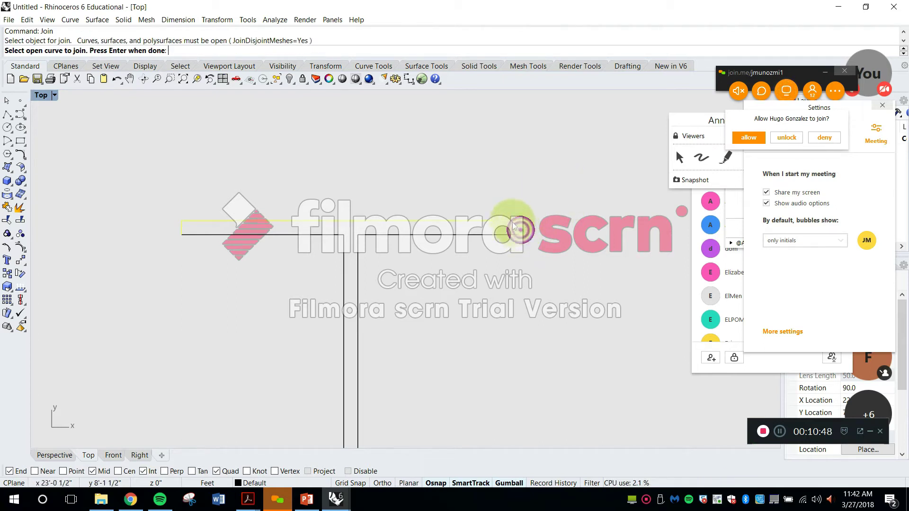
right_drag(304, 243, 312, 197)
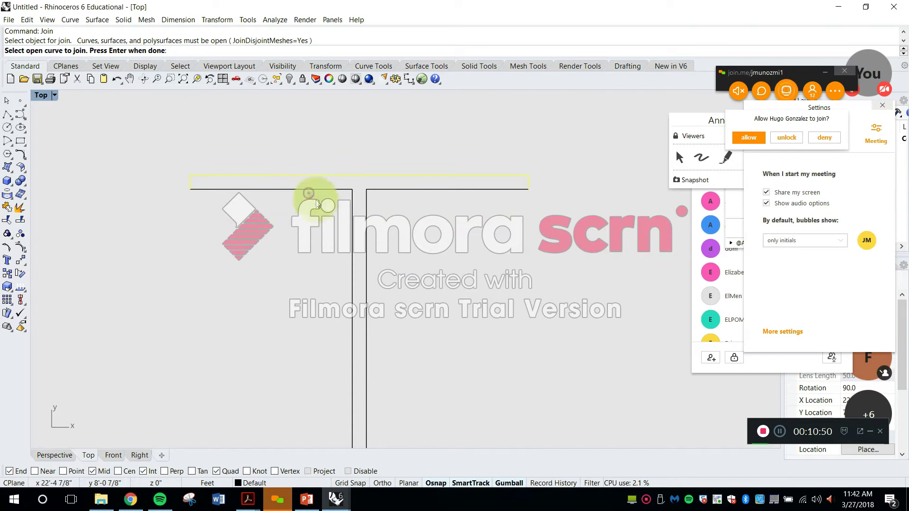
click(337, 189)
click(352, 213)
scroll(353, 211, down, 6)
right_drag(353, 213, 354, 151)
scroll(345, 287, up, 4)
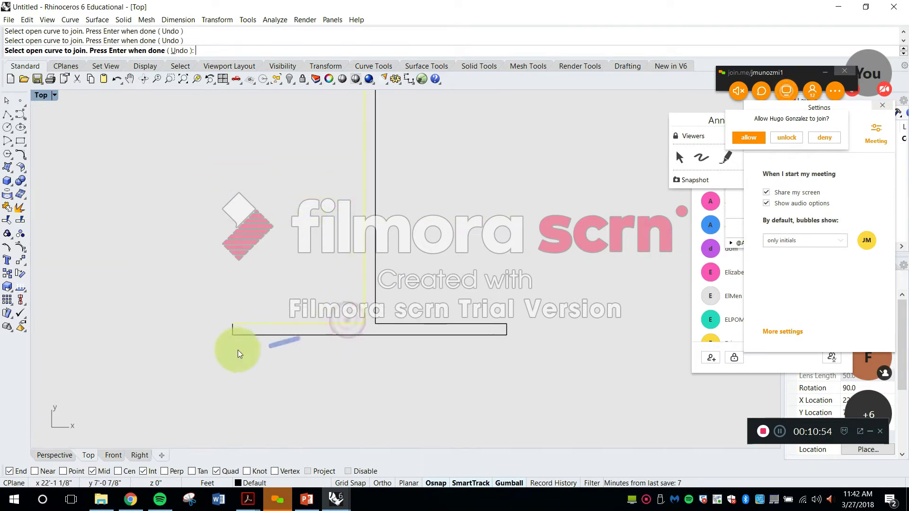
click(233, 331)
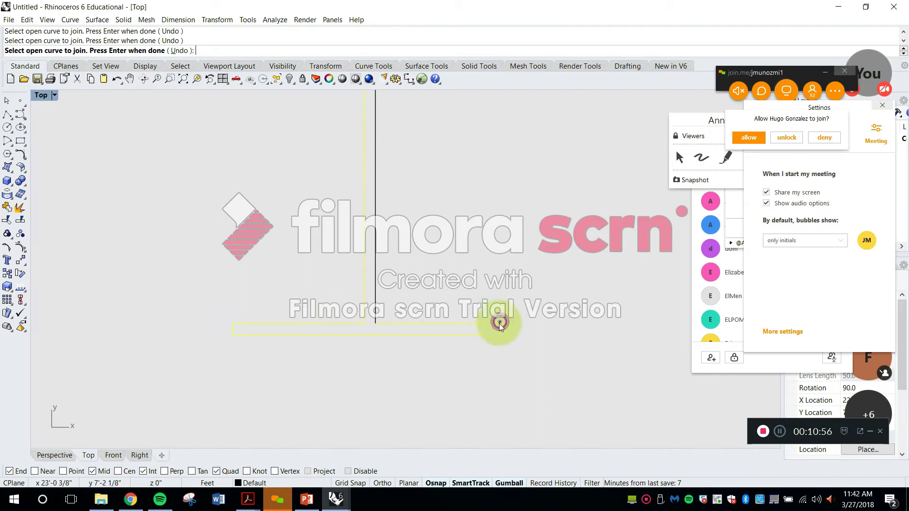
scroll(454, 232, down, 2)
click(397, 105)
right_drag(443, 164, 450, 240)
right_drag(449, 210, 566, 173)
scroll(562, 166, down, 6)
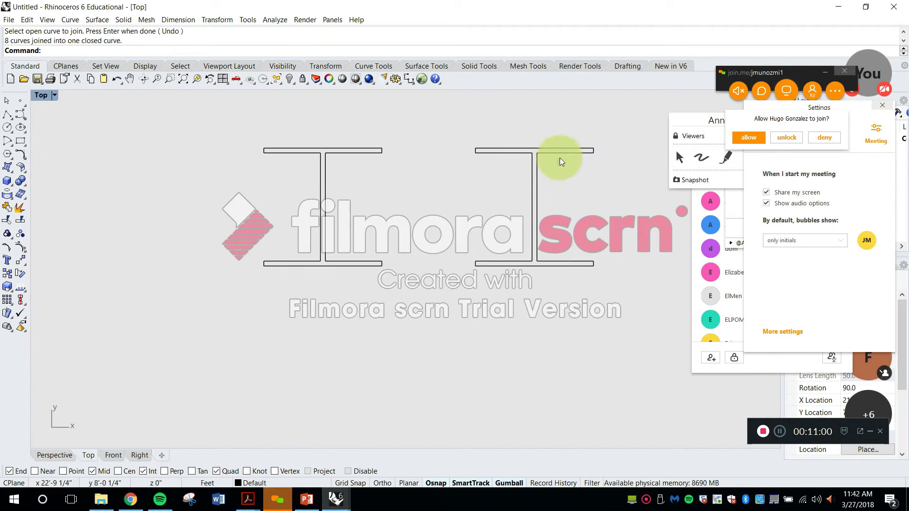
Shift the joined I-profile slightly to the right and select the grouped profile to compare the two
click(559, 152)
mouse_move(544, 207)
mouse_down()
mouse_move(569, 210)
mouse_move(560, 210)
mouse_up()
click(374, 148)
key(Escape)
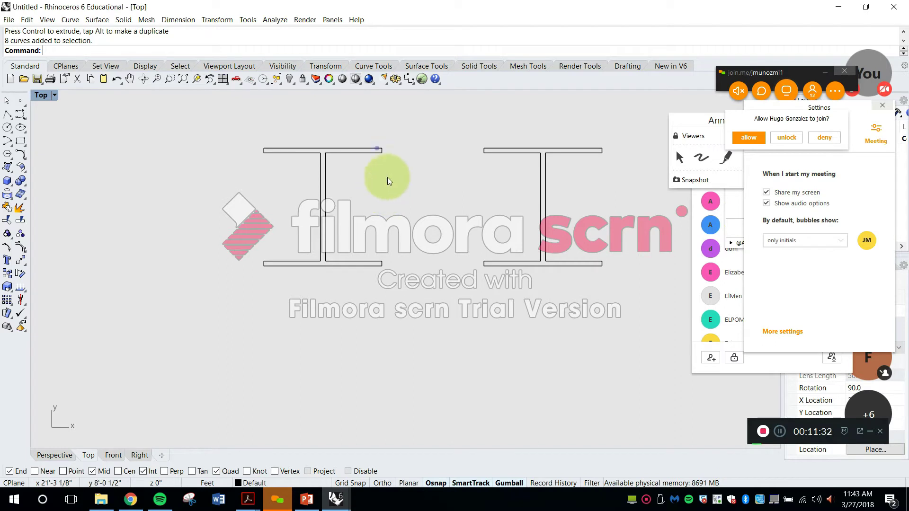
Select the joined I-profile to examine its outline and compare it with the square and round column profiles
scroll(486, 177, down, 3)
scroll(481, 215, up, 4)
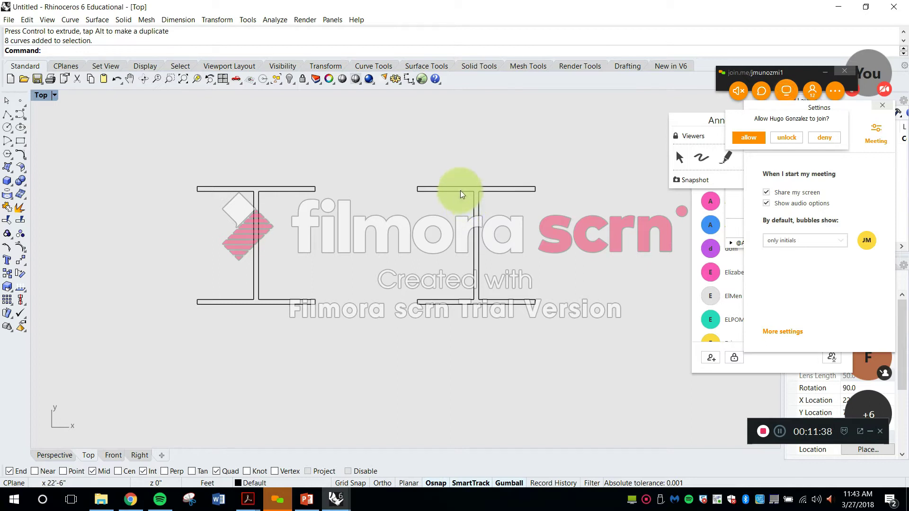
click(462, 191)
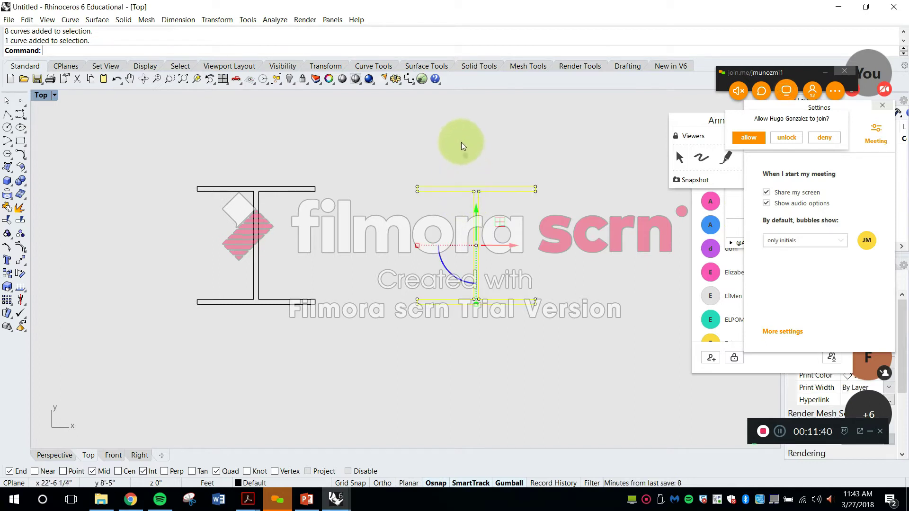
key(Escape)
scroll(464, 161, down, 6)
right_drag(535, 248, 512, 217)
right_drag(578, 221, 485, 215)
scroll(431, 212, up, 12)
scroll(430, 188, down, 16)
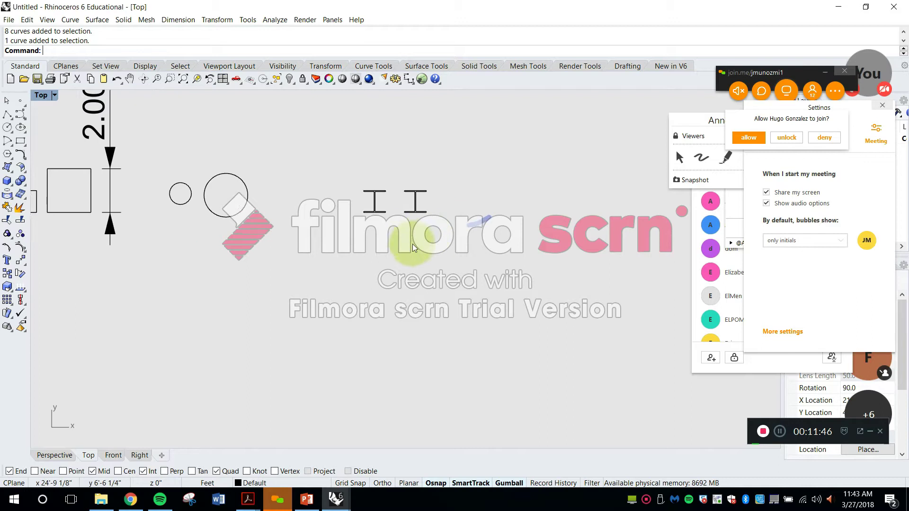
scroll(456, 204, up, 10)
scroll(350, 203, down, 4)
Copy the joined I-profile into the empty area well below the column profiles
key(Escape)
text(c)
key(space)
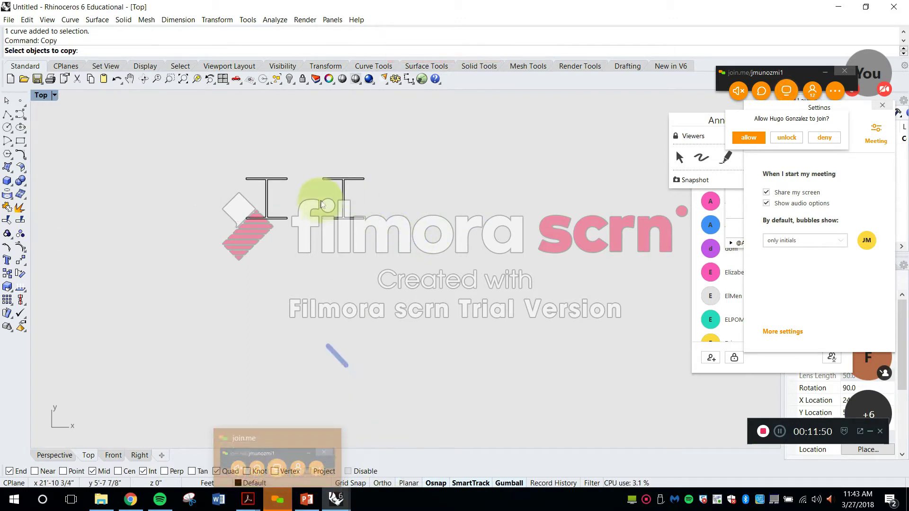
click(344, 195)
scroll(352, 192, down, 10)
key(space)
click(349, 187)
right_drag(355, 259, 357, 116)
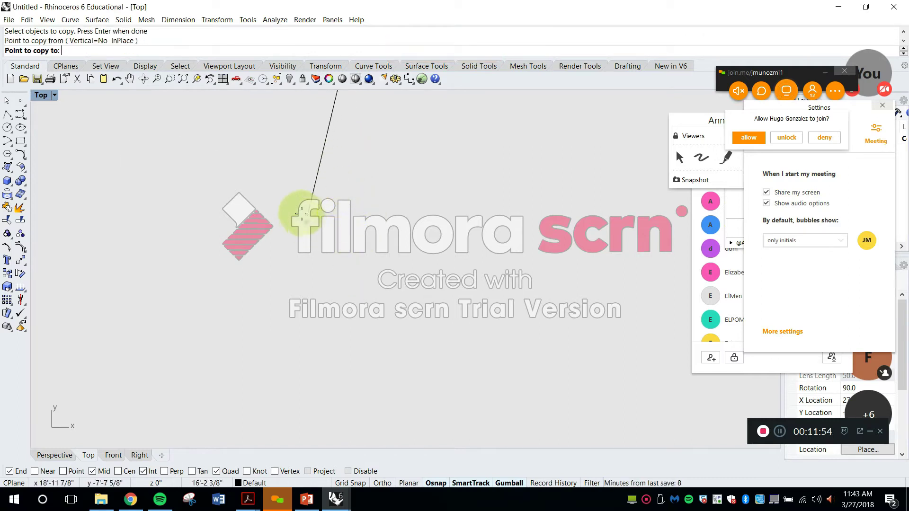
click(303, 208)
key(Escape)
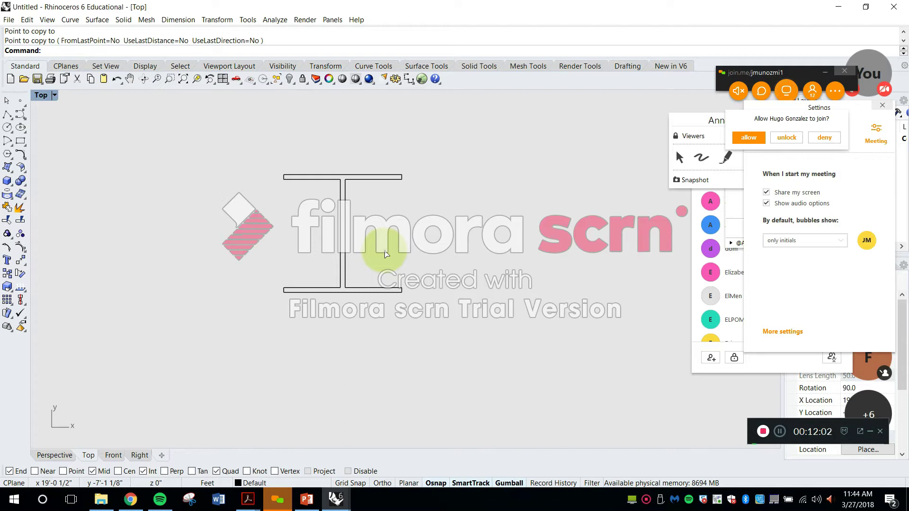
Draw two diagonal lines between opposite outer corners of the copied I-profile to mark its centre
key(Escape)
text(line)
key(Return)
scroll(399, 292, up, 2)
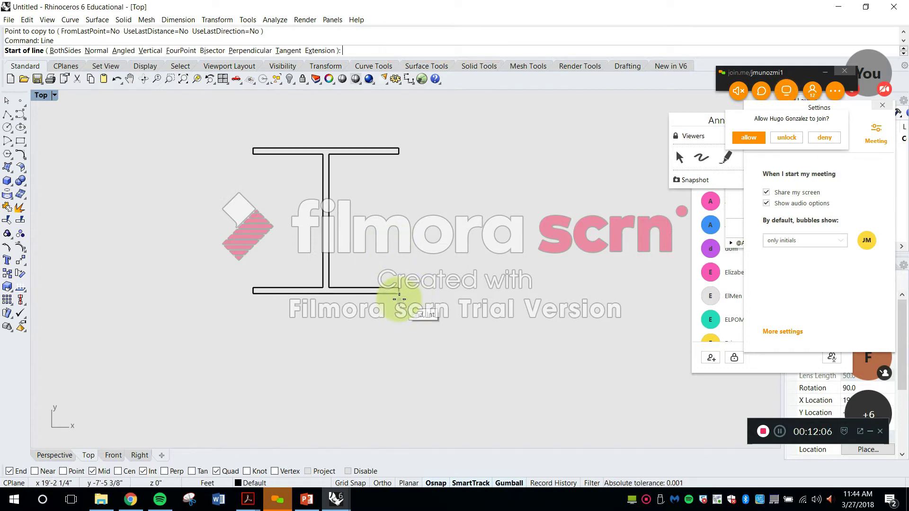
click(399, 291)
click(250, 149)
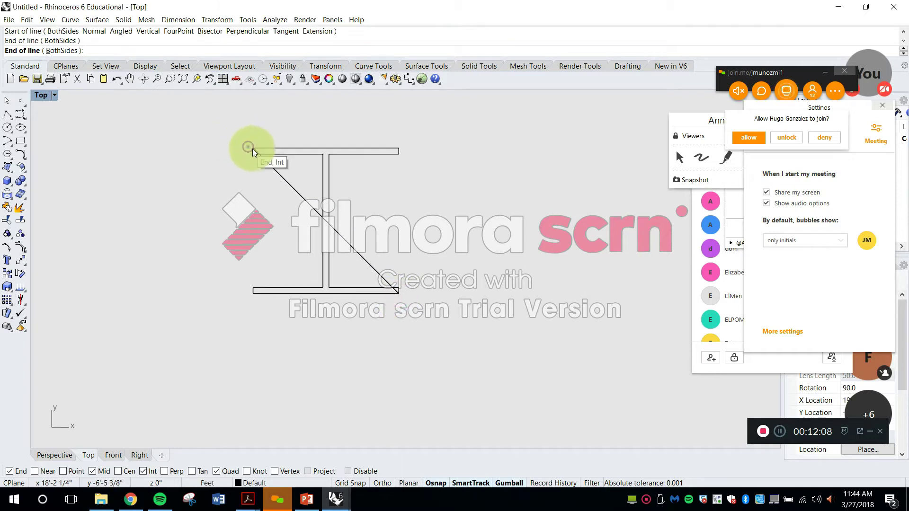
key(Return)
click(400, 149)
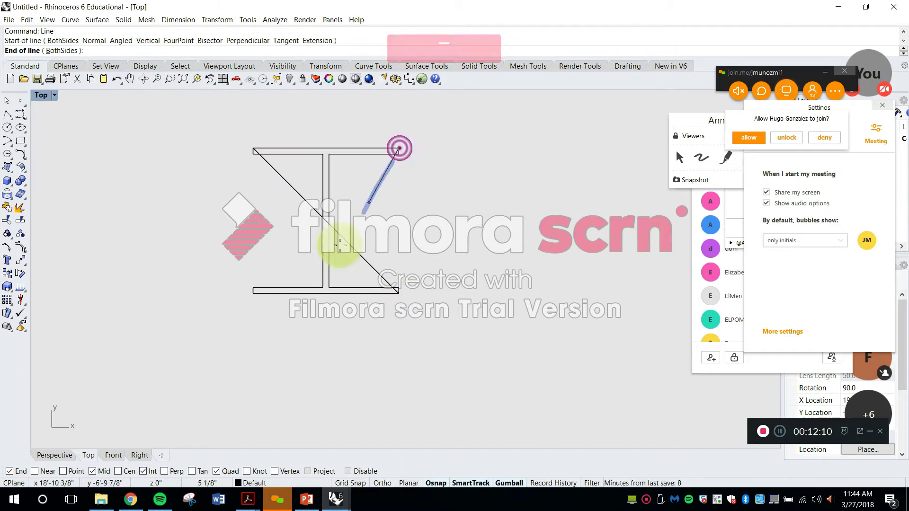
click(251, 299)
key(Escape)
scroll(333, 225, up, 4)
scroll(333, 225, up, 1)
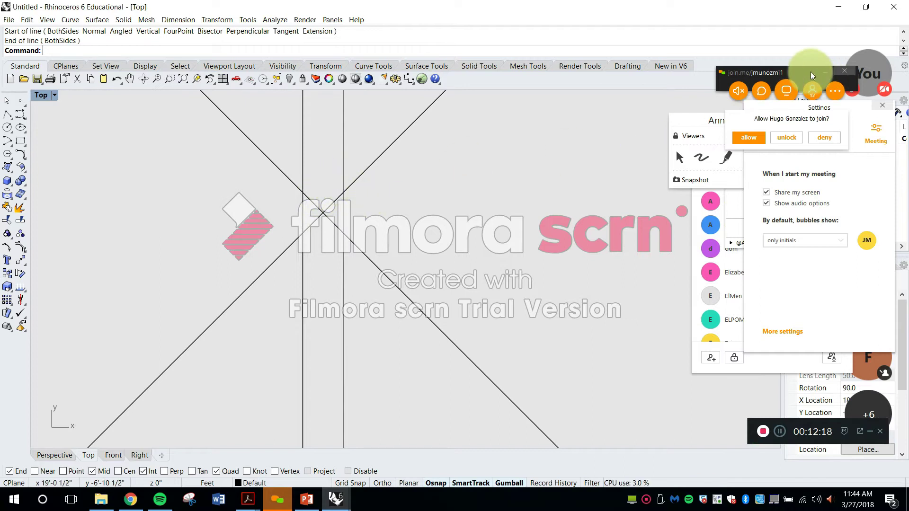
scroll(478, 201, down, 5)
scroll(504, 186, down, 3)
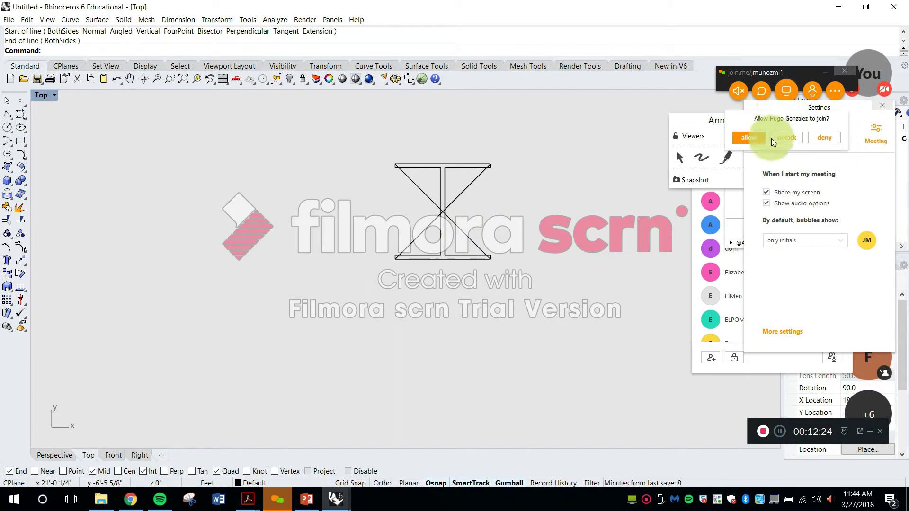
Admit the waiting participant to the meeting and move the Settings and Annotate windows lower on the screen
click(756, 138)
drag(833, 111, 832, 225)
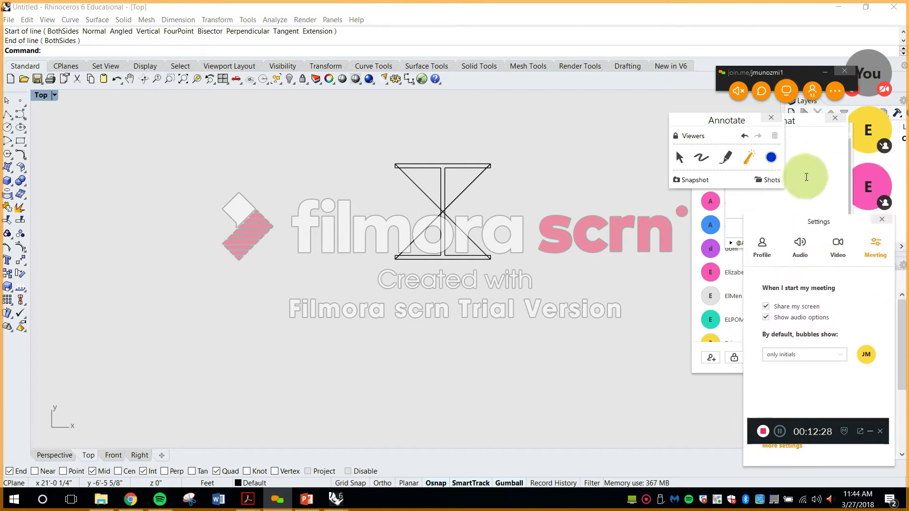
mouse_move(739, 121)
mouse_down()
mouse_move(714, 119)
mouse_move(715, 284)
mouse_move(690, 436)
mouse_move(703, 395)
mouse_up()
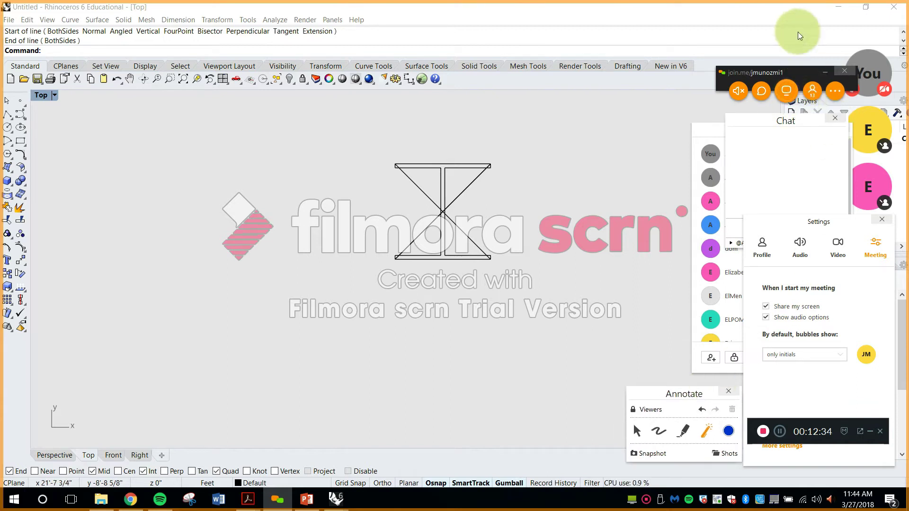
Restore the modelling window from full screen and place it beside the meeting windows
click(792, 14)
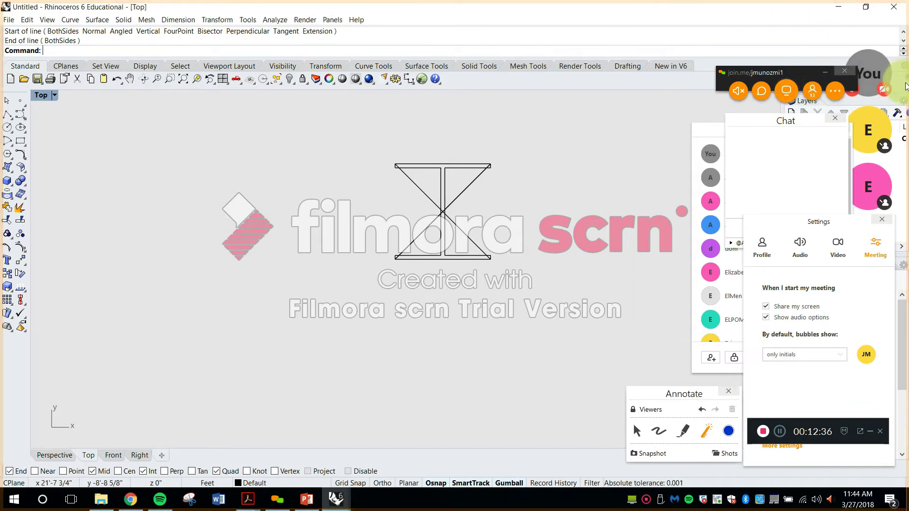
click(866, 6)
drag(804, 8, 564, 20)
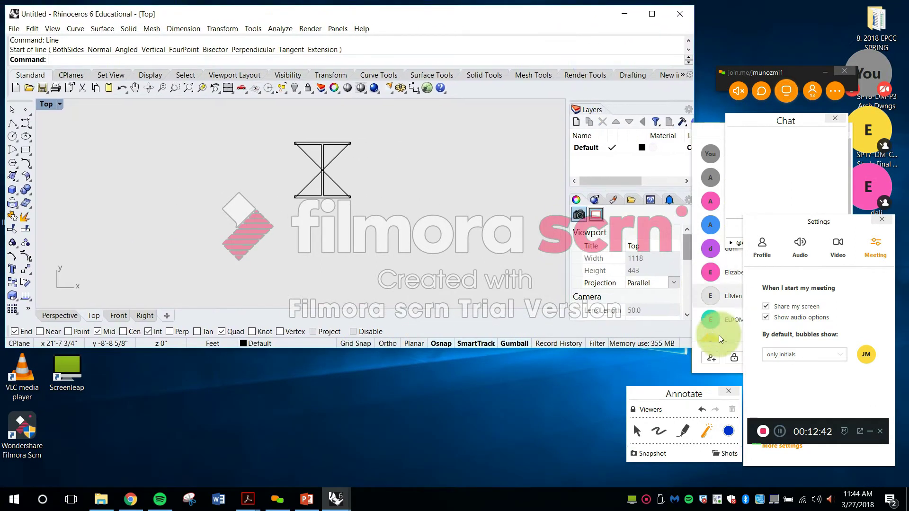
Move the meeting controls, Chat and Participants windows clear of the model, and enlarge the modelling window into the freed space
drag(807, 71, 825, 32)
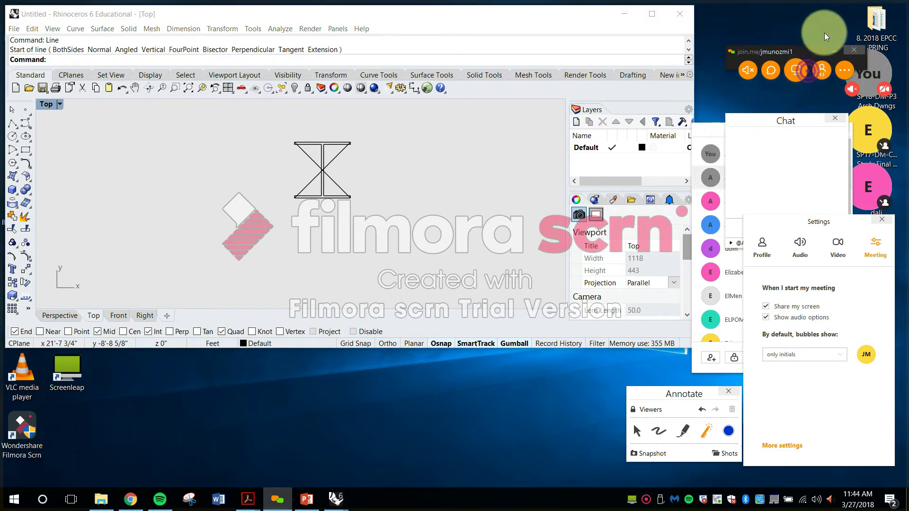
click(809, 116)
drag(809, 116, 851, 75)
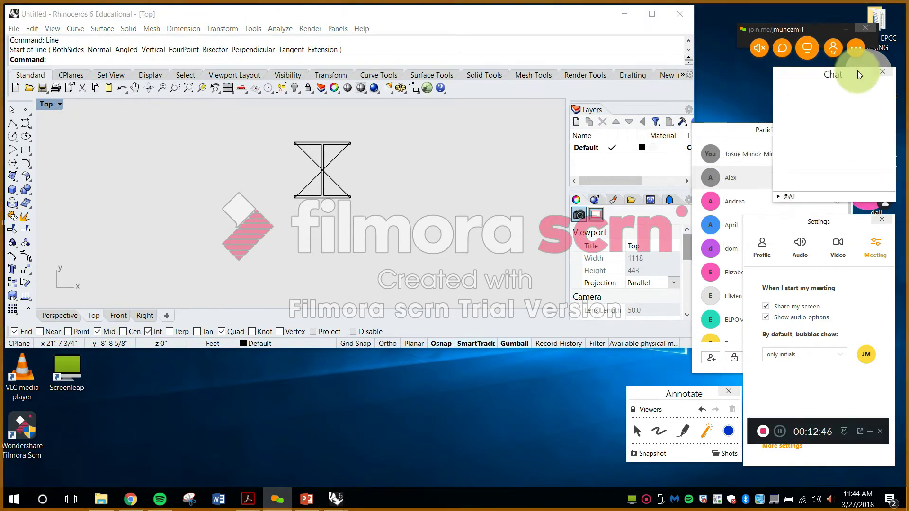
drag(754, 131, 804, 106)
drag(693, 349, 732, 408)
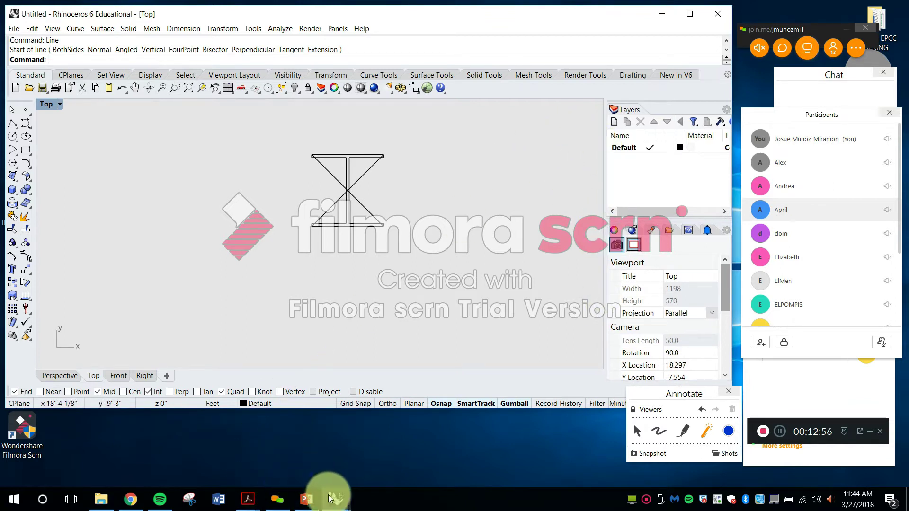
Switch to the already open Structure & Grid model in Rhino
click(343, 499)
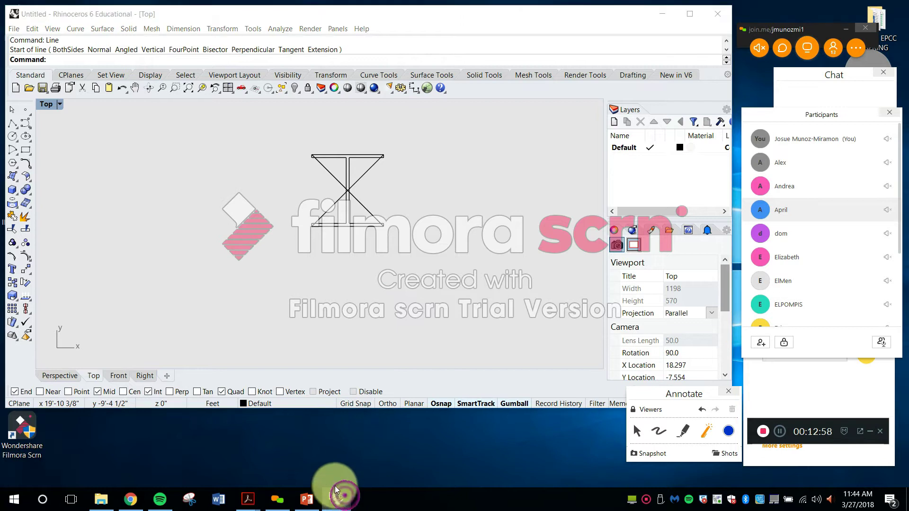
click(305, 457)
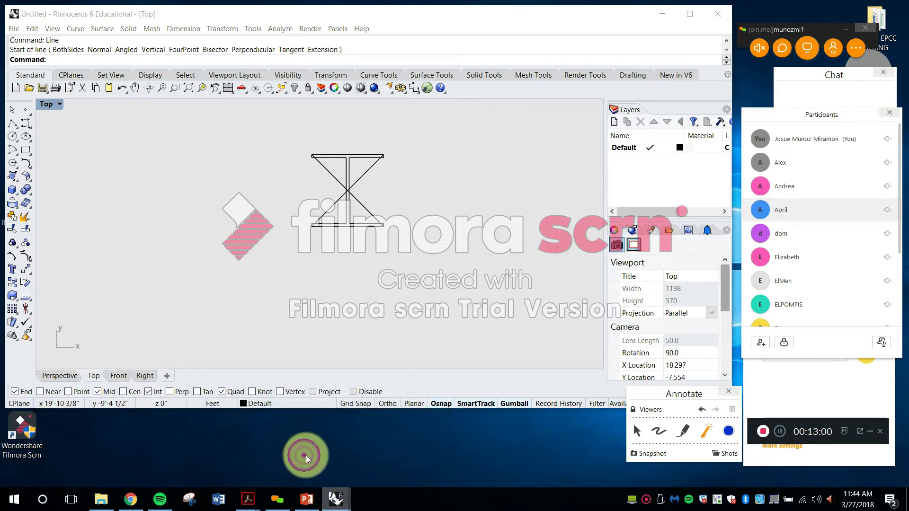
click(864, 8)
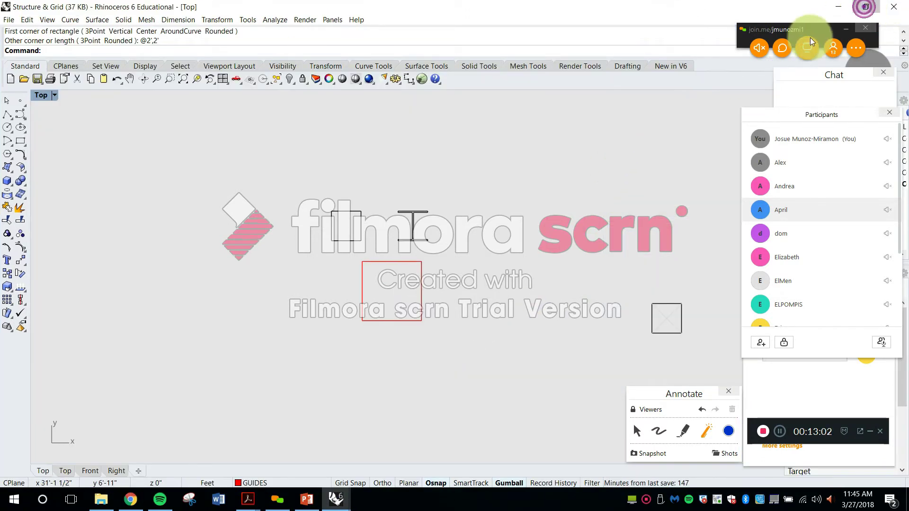
Examine the layer list of the Structure & Grid model, and return to the untitled model containing the I-shaped column
drag(708, 24, 526, 43)
click(624, 186)
scroll(509, 257, up, 2)
right_drag(515, 257, 501, 243)
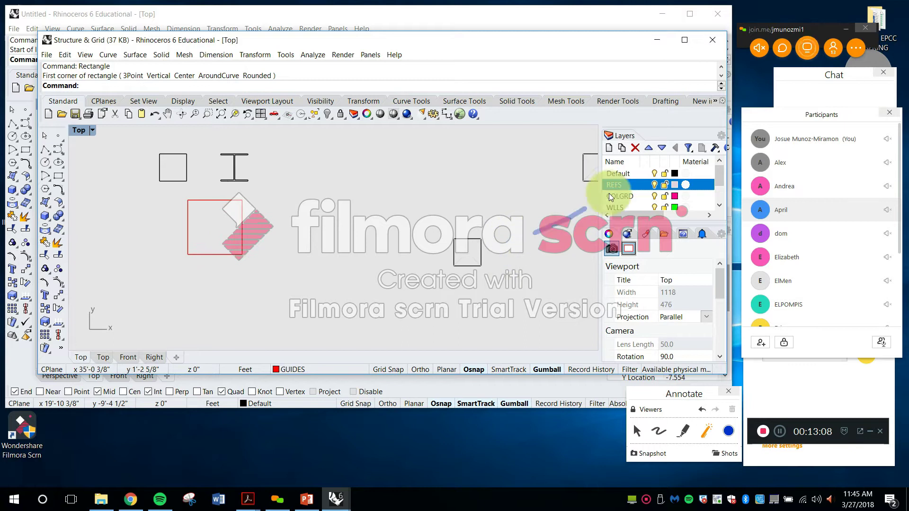
scroll(621, 197, down, 1)
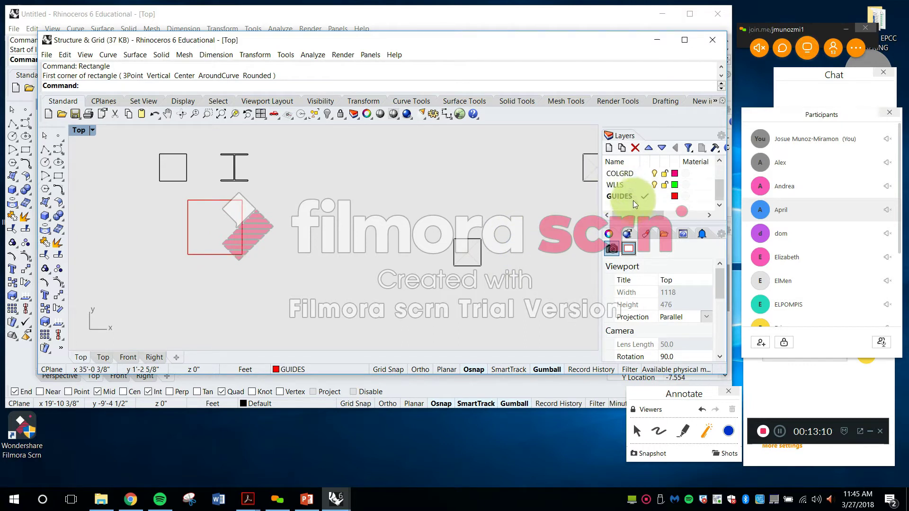
scroll(631, 205, up, 1)
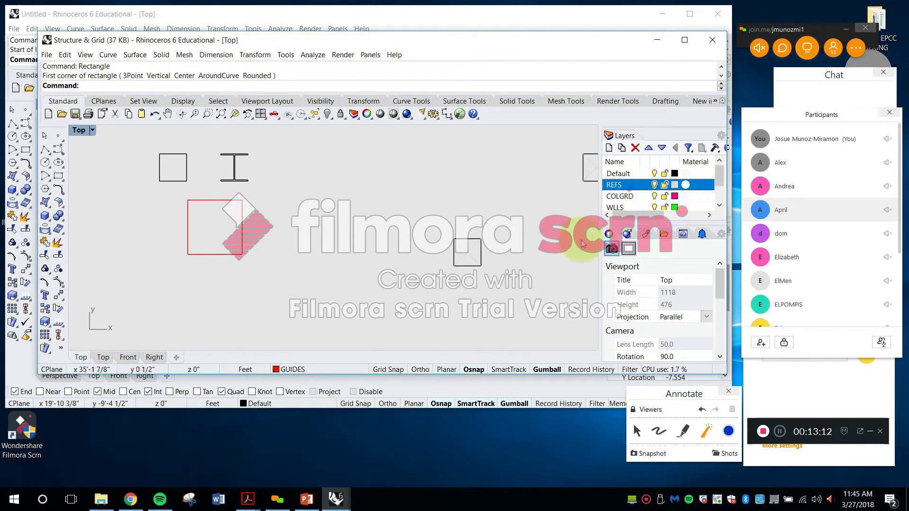
click(655, 41)
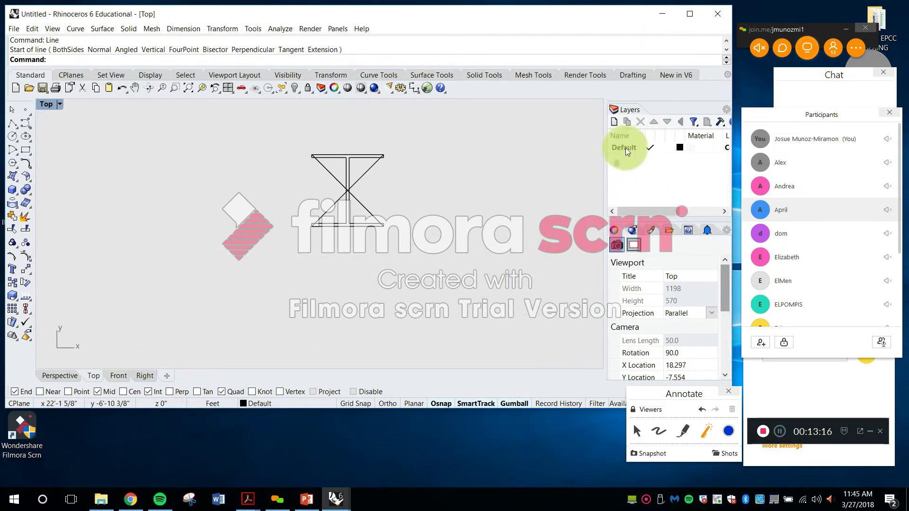
Add two new layers named REF and CLMNS
right_click(619, 178)
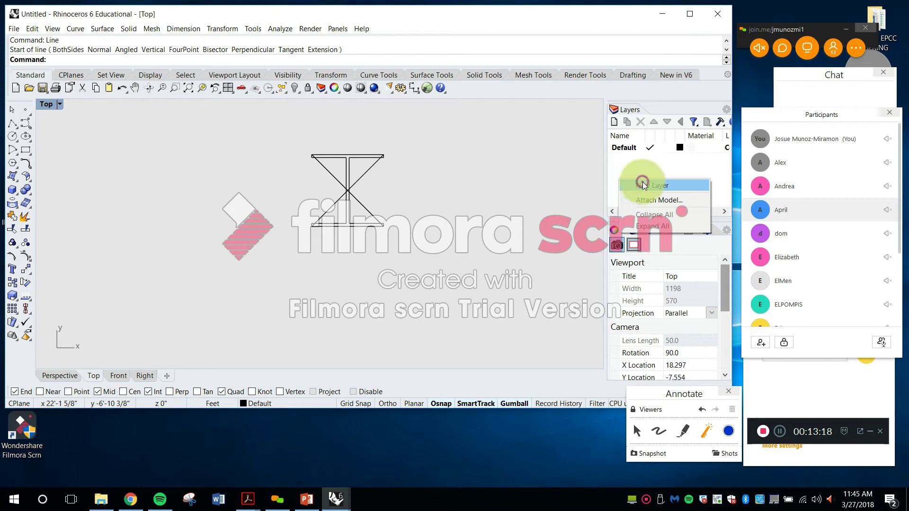
click(641, 182)
key(Caps_Lock)
text(REF)
key(Return)
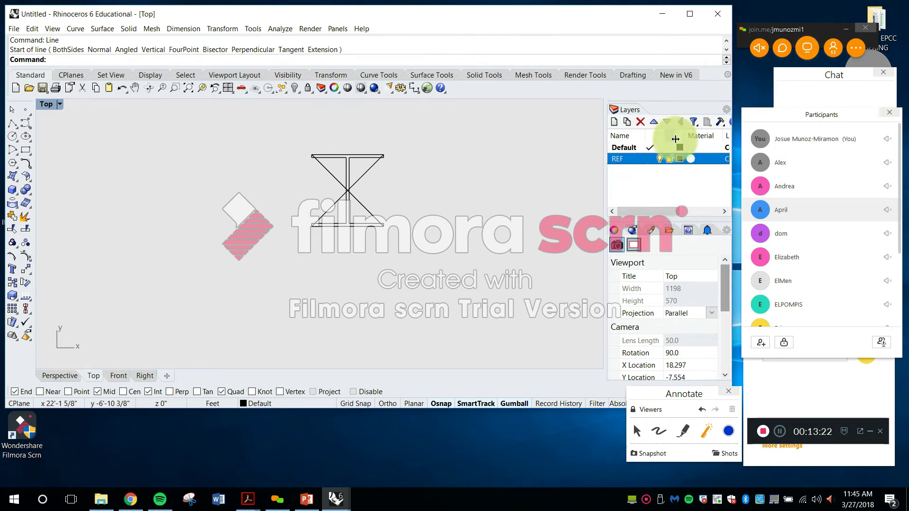
right_click(623, 175)
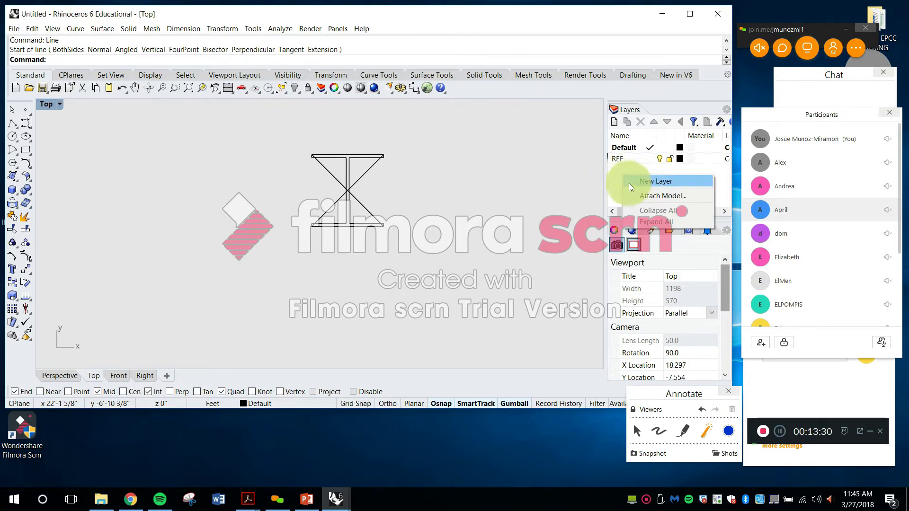
click(639, 182)
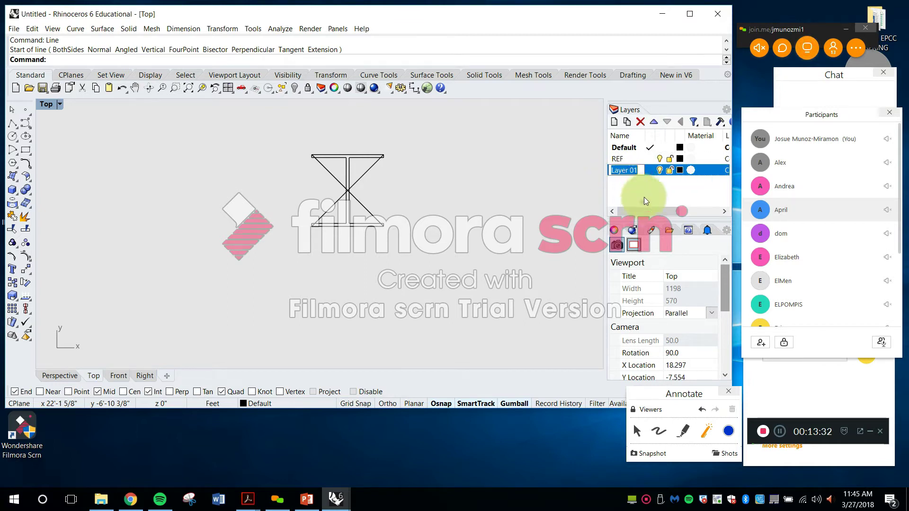
text(CLMNS)
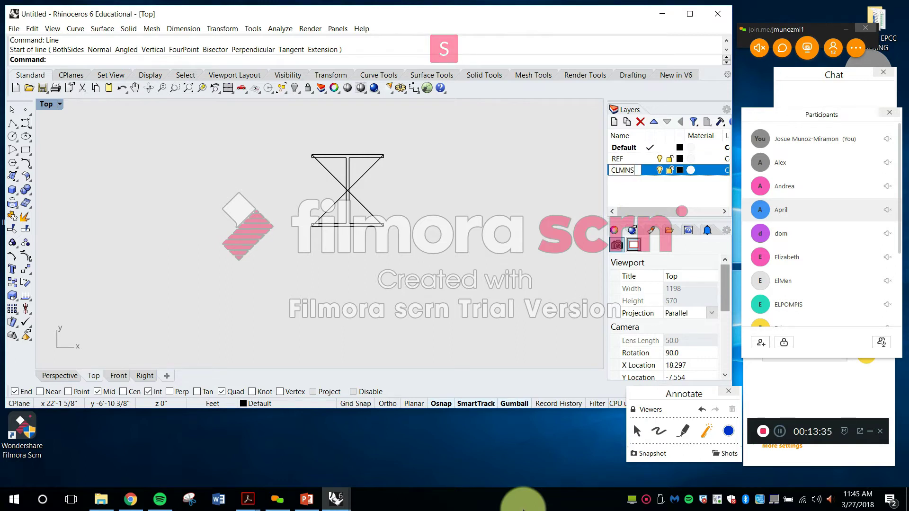
key(Return)
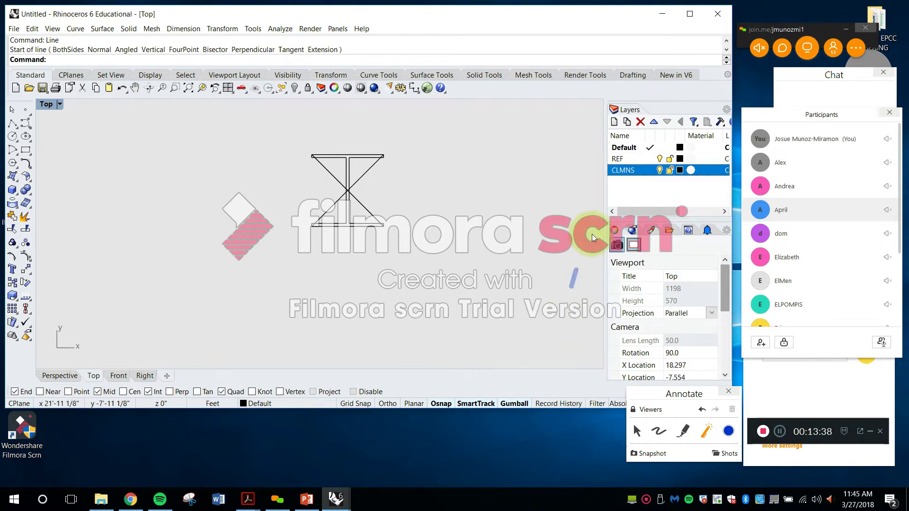
Try to set the CLMNS layer's colour to Dark Gray
click(680, 170)
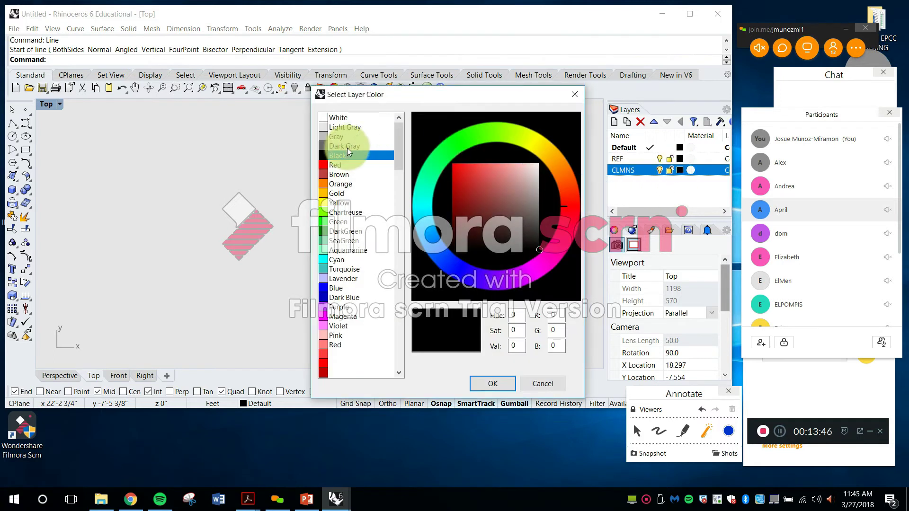
click(345, 146)
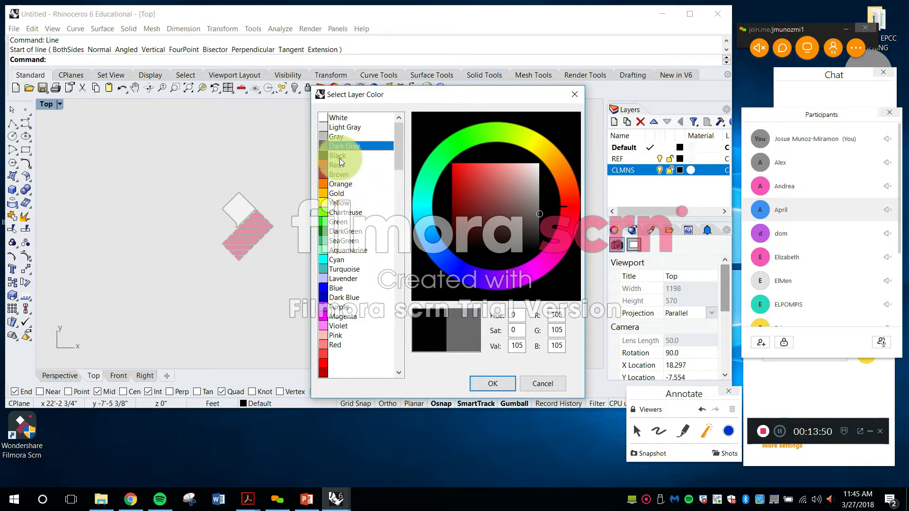
click(490, 381)
Set the REF layer's colour to a light pinkish grey with RGB 213, 195, 195
click(365, 176)
click(626, 195)
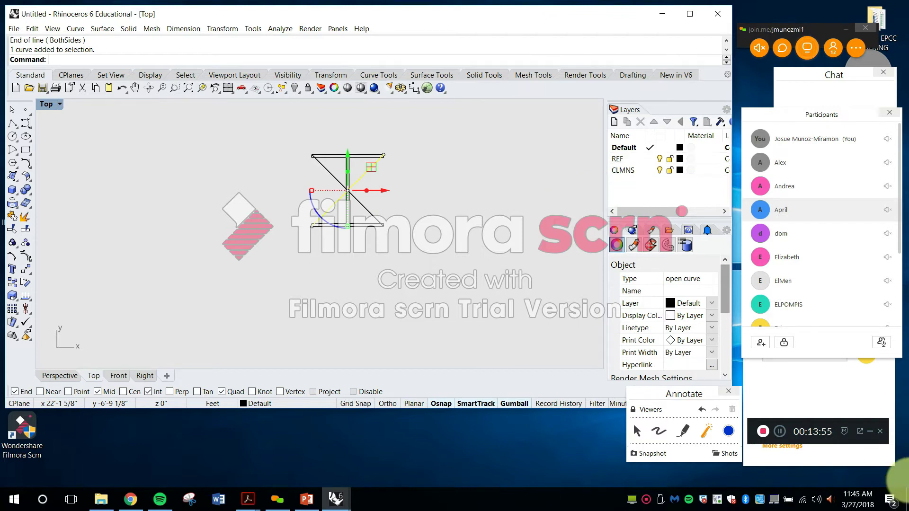
click(679, 159)
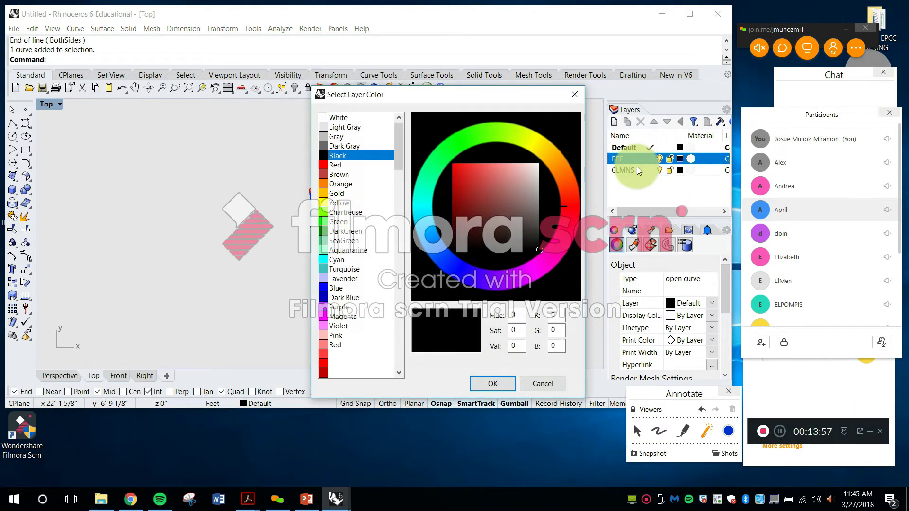
click(337, 125)
click(531, 174)
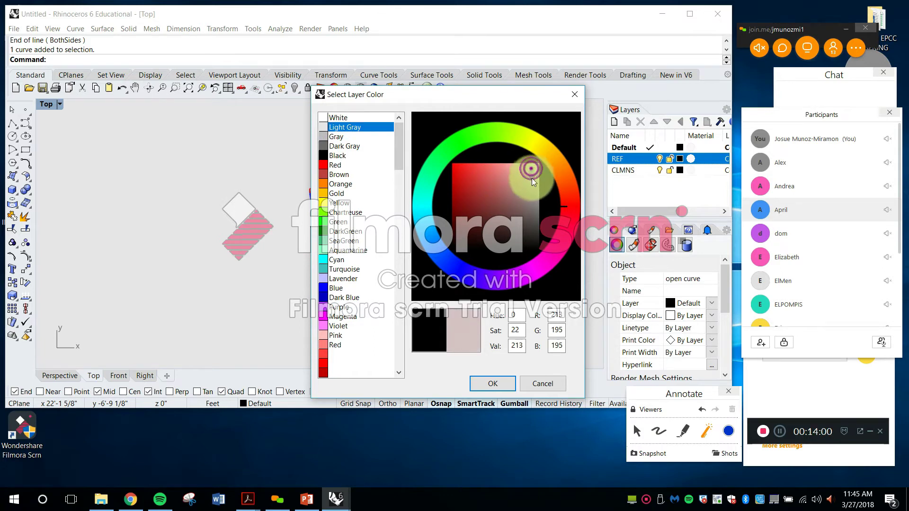
click(492, 384)
Move the I-shaped column's two diagonal centre-marking lines to the REF layer
click(420, 195)
scroll(378, 202, up, 4)
drag(422, 244, 319, 126)
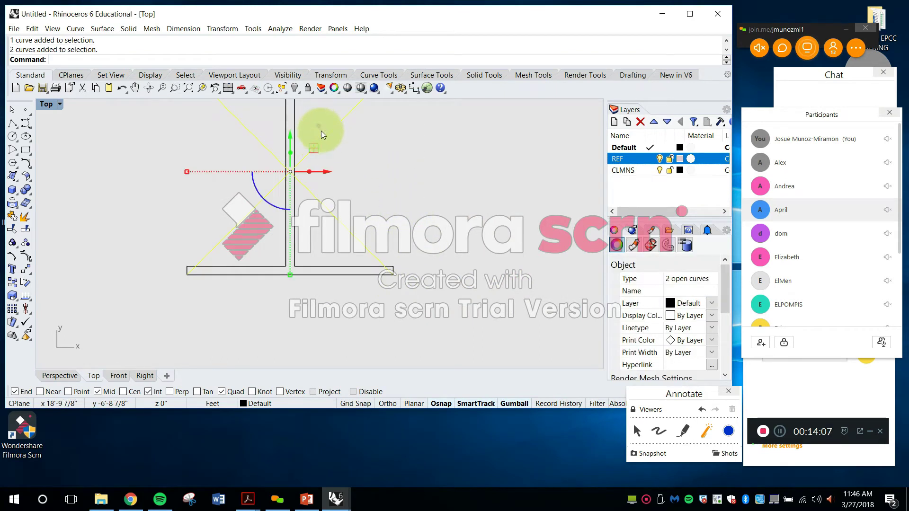
click(291, 406)
click(281, 384)
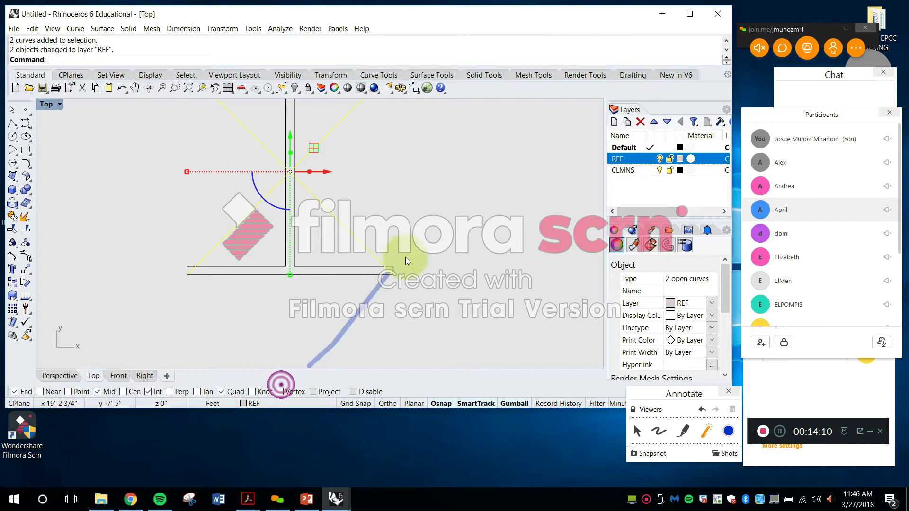
key(Escape)
Hide and show the REF layer to check which lines of the column it controls
scroll(397, 194, down, 3)
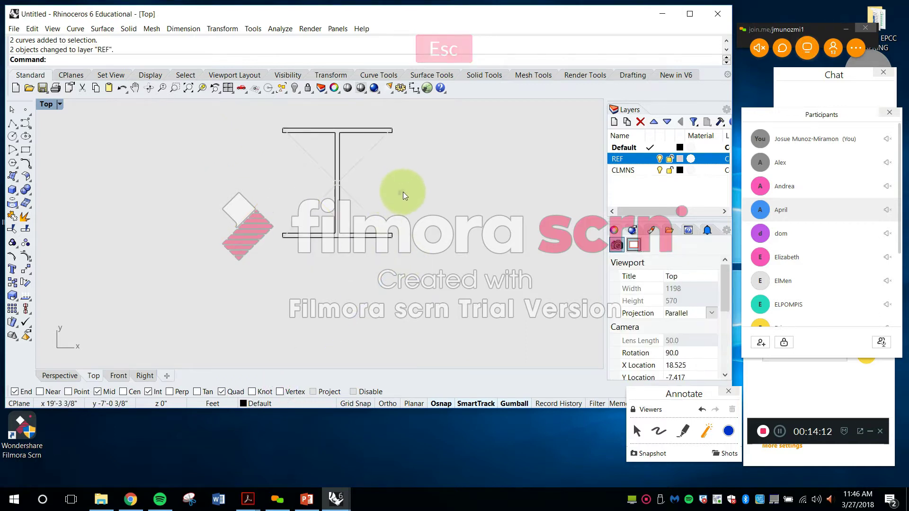
right_drag(402, 191, 393, 232)
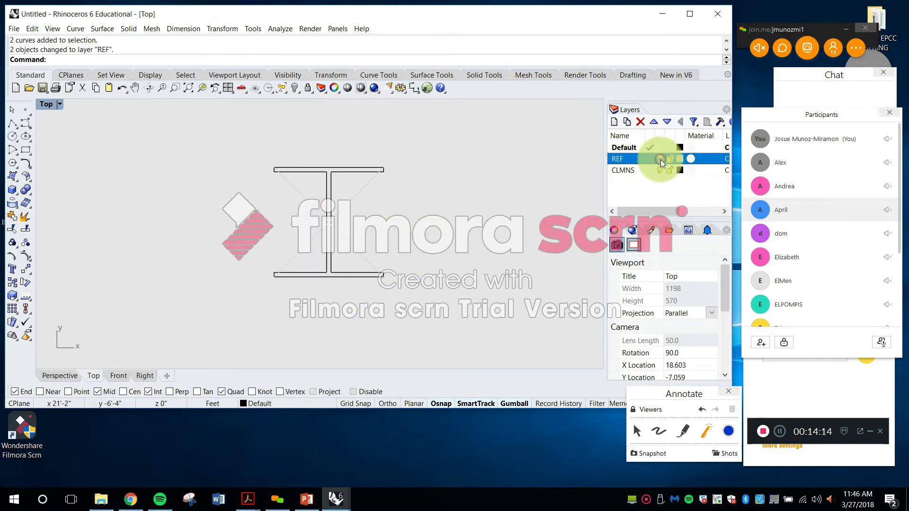
key(Escape)
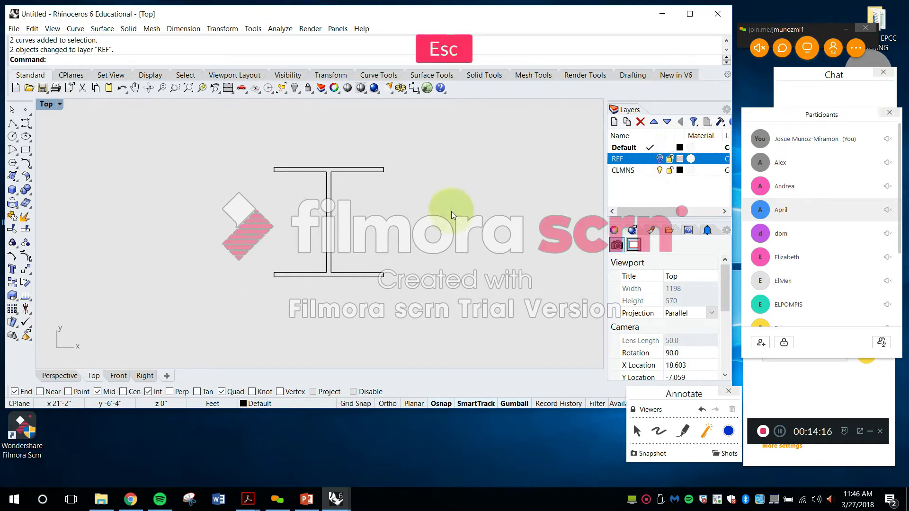
click(658, 157)
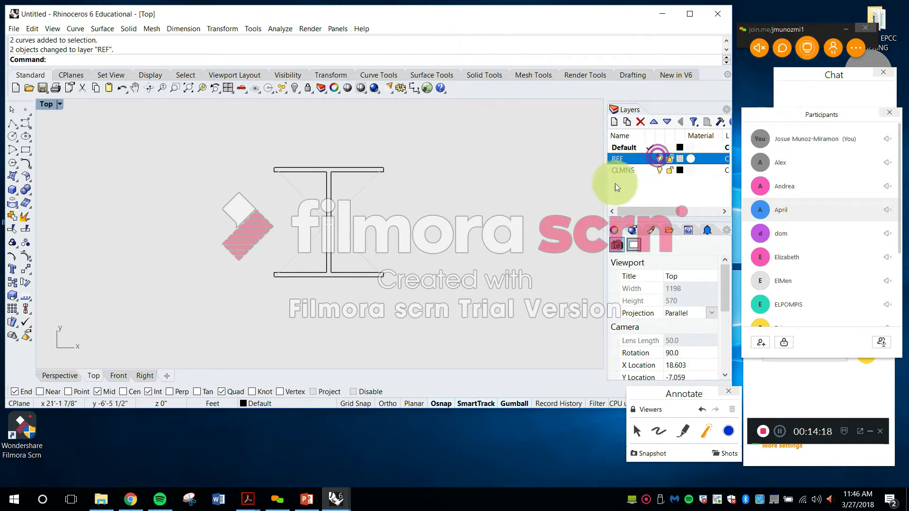
Group the I-shaped column outline with its two diagonal reference lines
key(Escape)
text(gro)
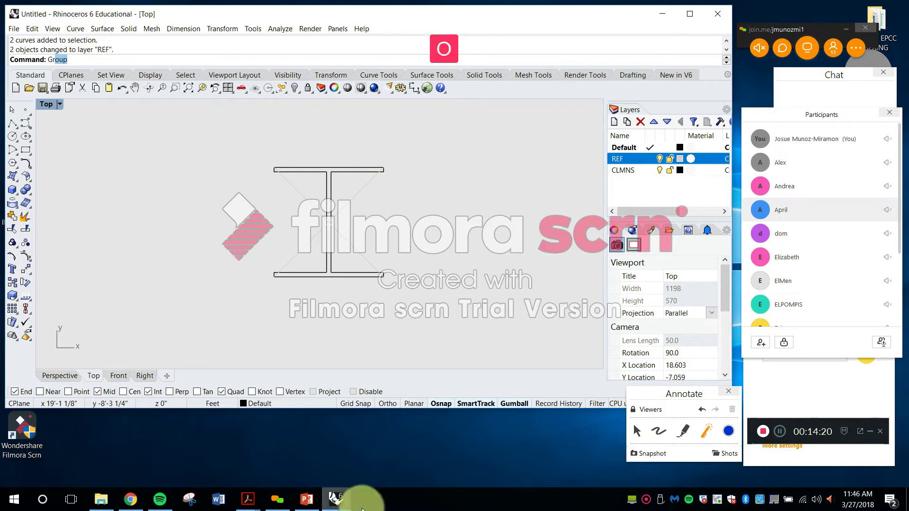
key(Escape)
key(Escape)
text(gro)
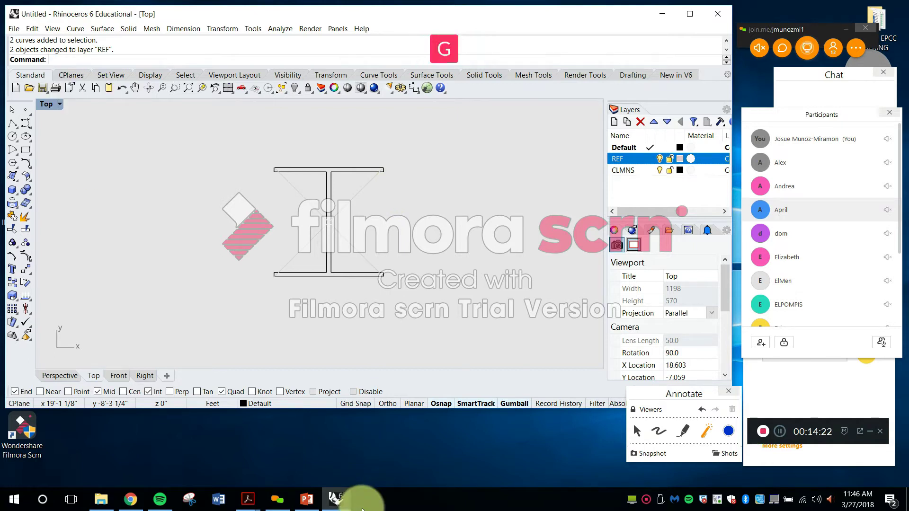
key(Return)
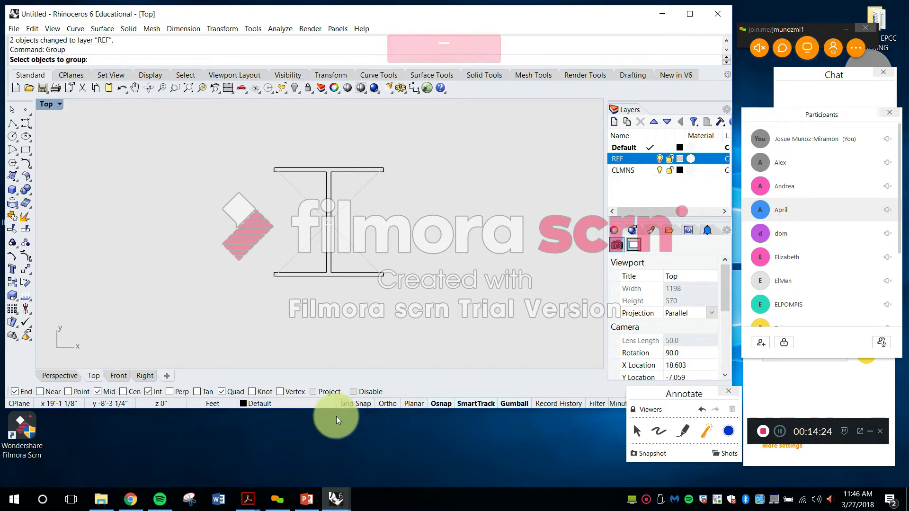
drag(253, 146, 419, 303)
key(space)
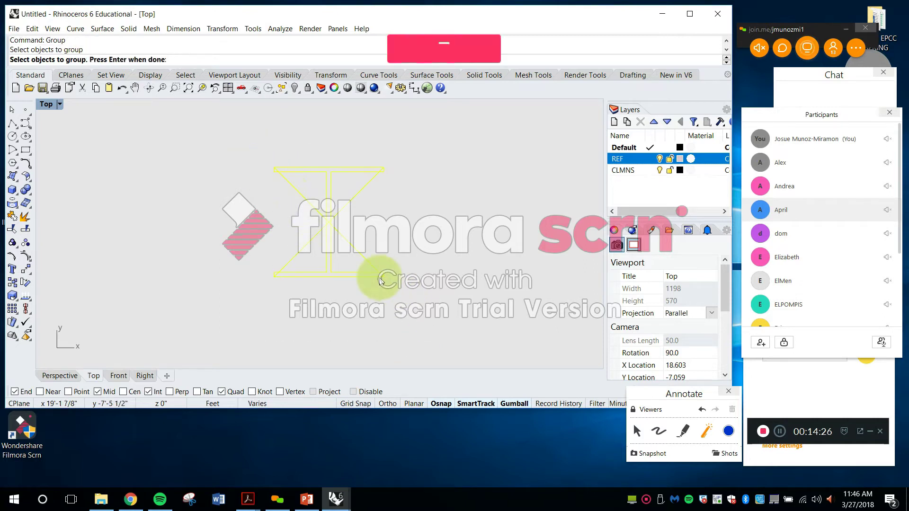
Copy the grouped I-shaped column 10' horizontally, using the intersection of its diagonals as the base point
key(Escape)
scroll(339, 226, up, 6)
click(342, 198)
scroll(333, 215, up, 8)
key(Escape)
text(copy)
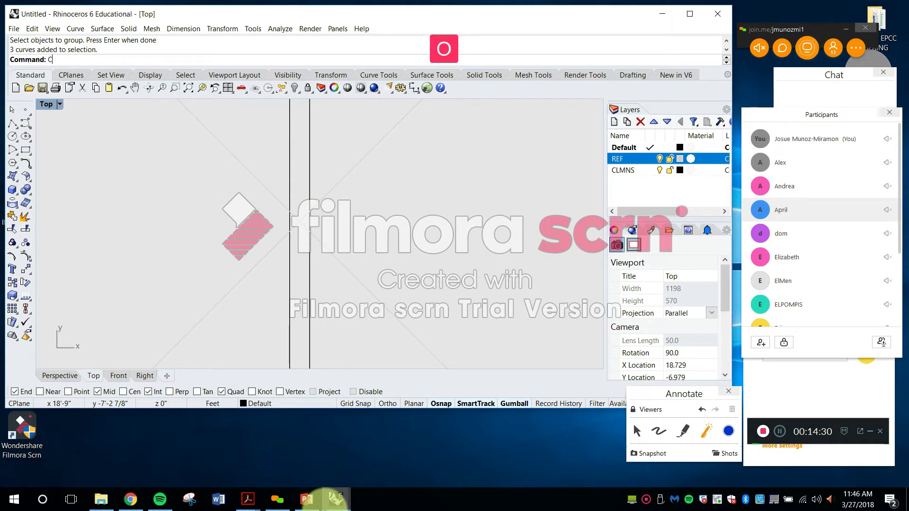
key(space)
click(309, 210)
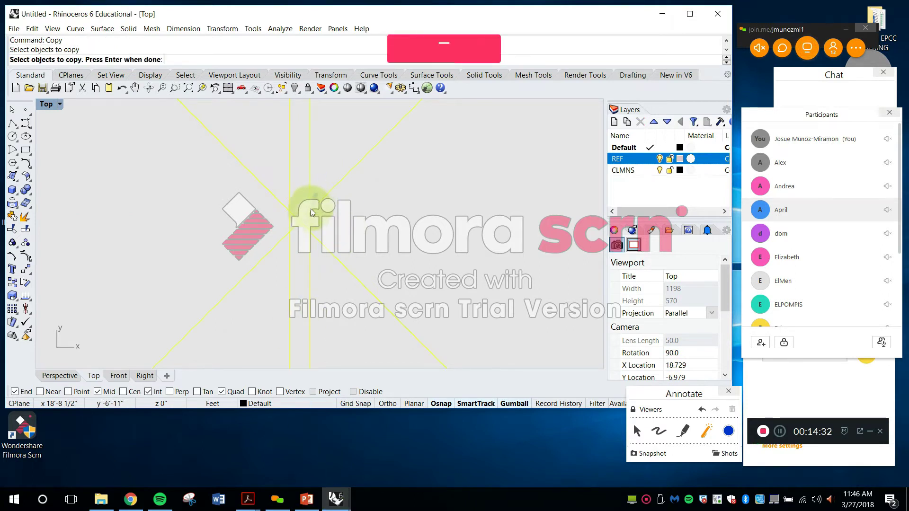
key(space)
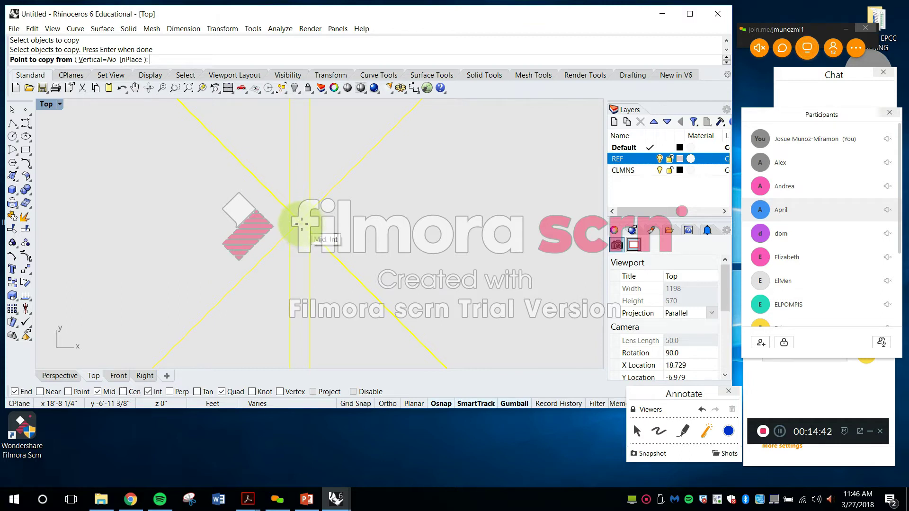
click(301, 224)
scroll(337, 231, down, 5)
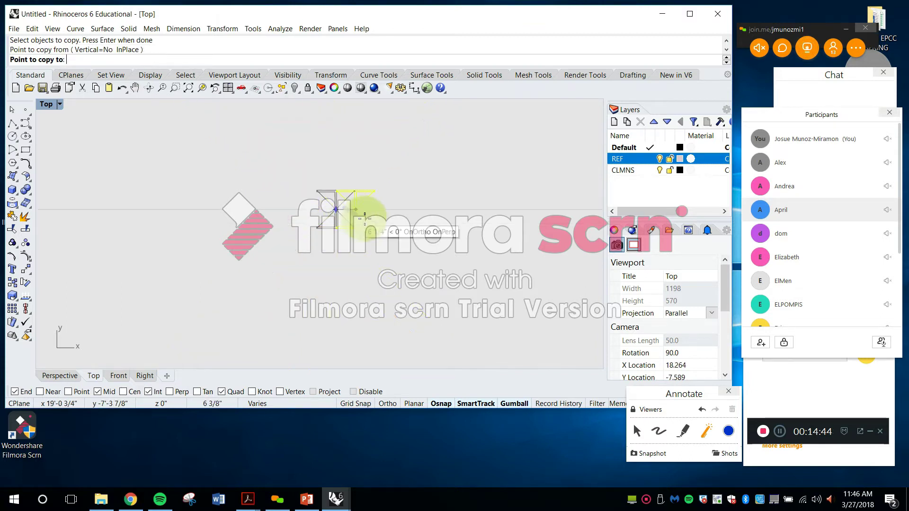
text(10')
key(Return)
Place another copy of the column on the same horizontal line about 8'-8 1/2" from the original, and delete it
key(shift)
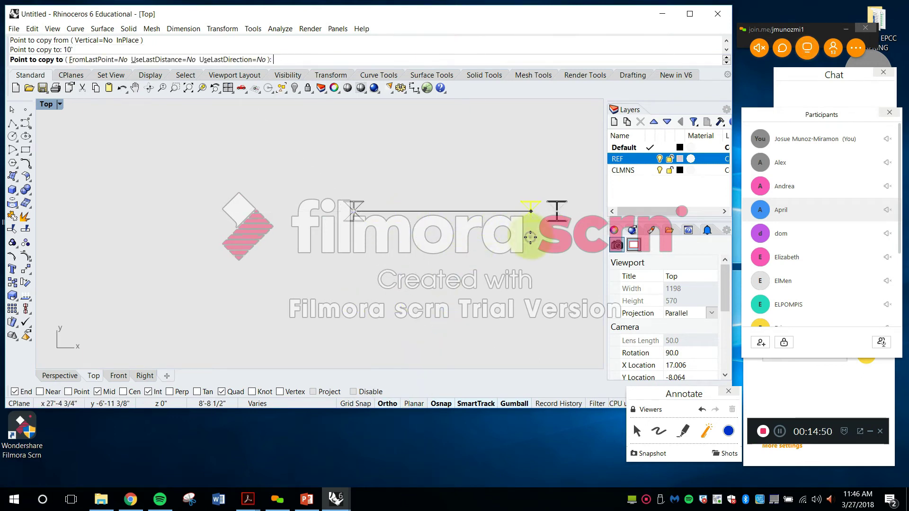
shift+click(530, 211)
key(Return)
click(531, 212)
key(BackSpace)
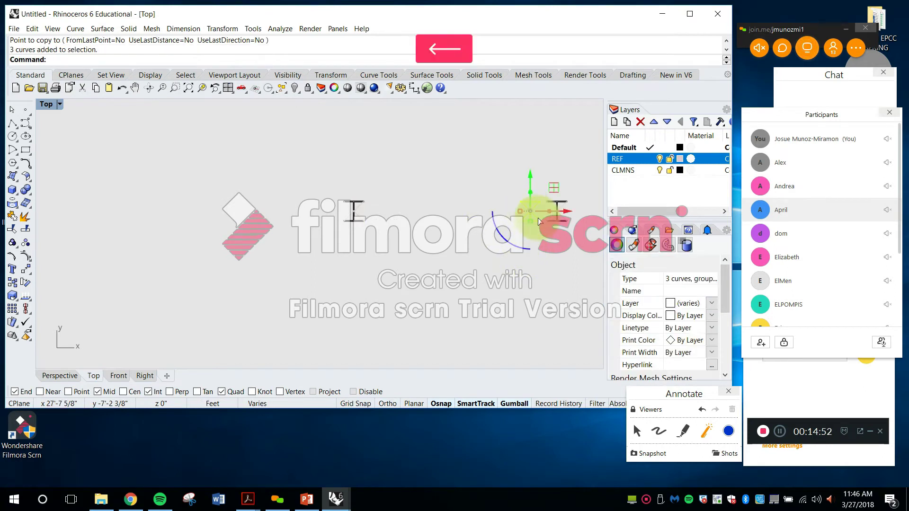
Delete the I-shaped column copy spaced 10' from the original
scroll(466, 245, down, 2)
right_drag(539, 217, 399, 236)
scroll(449, 229, down, 8)
right_drag(449, 221, 377, 245)
scroll(364, 222, up, 8)
mouse_move(437, 216)
right_down()
mouse_move(408, 195)
mouse_move(422, 186)
right_up()
click(637, 185)
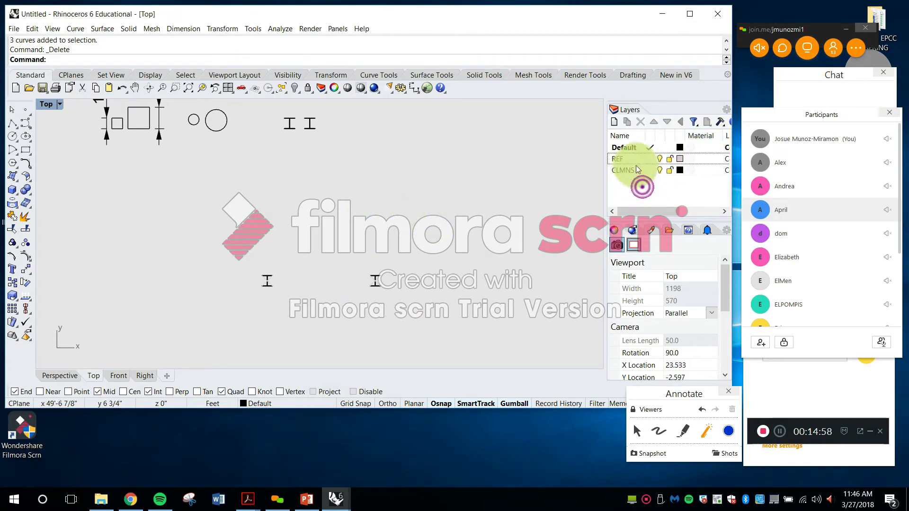
scroll(294, 294, up, 8)
drag(189, 226, 408, 211)
right_drag(342, 258, 413, 252)
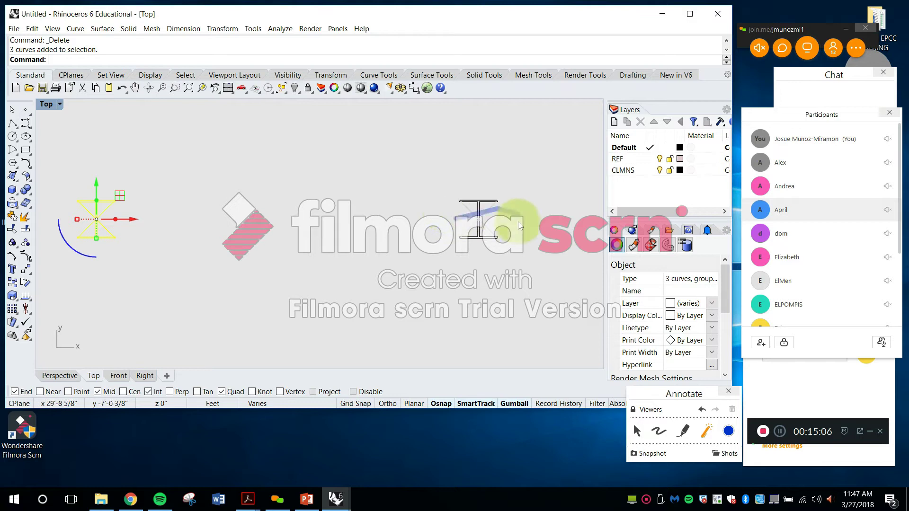
click(490, 203)
key(BackSpace)
Ungroup the I-shaped column from its two diagonal reference lines
right_drag(321, 229, 457, 201)
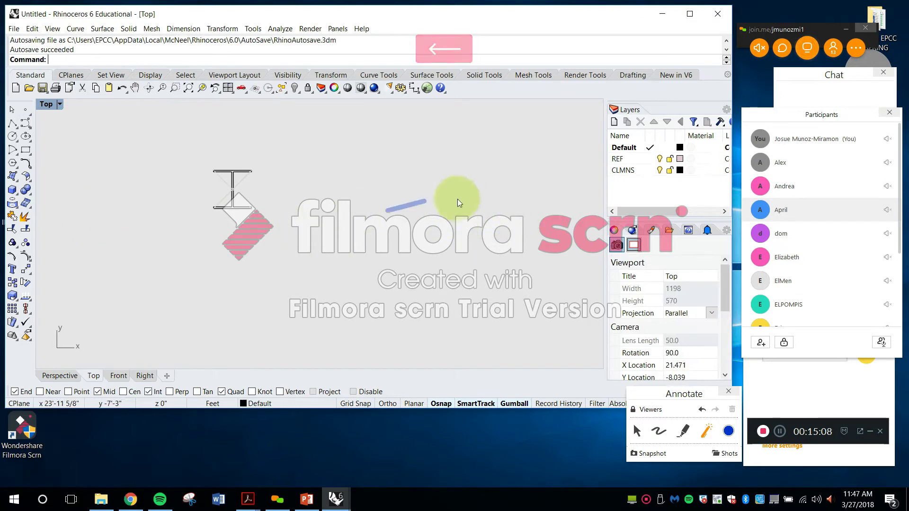
scroll(265, 178, up, 4)
key(Escape)
text(ung)
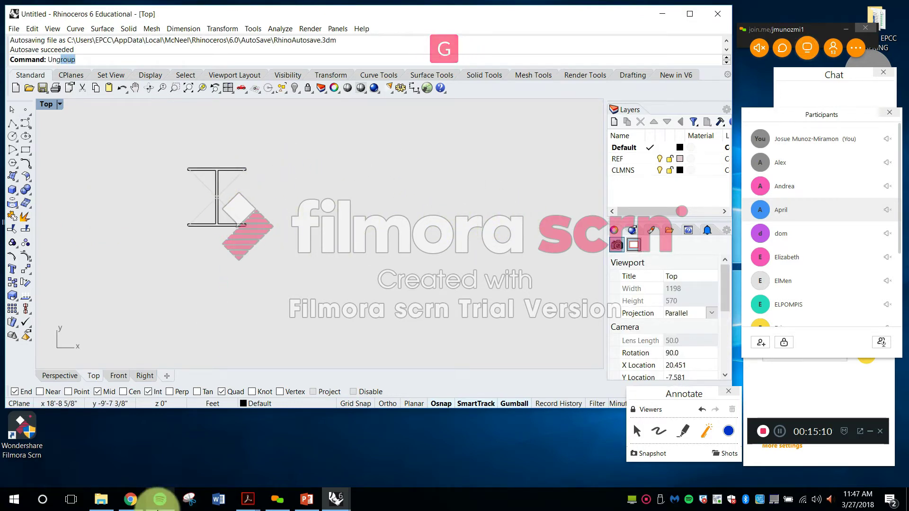
key(space)
click(215, 188)
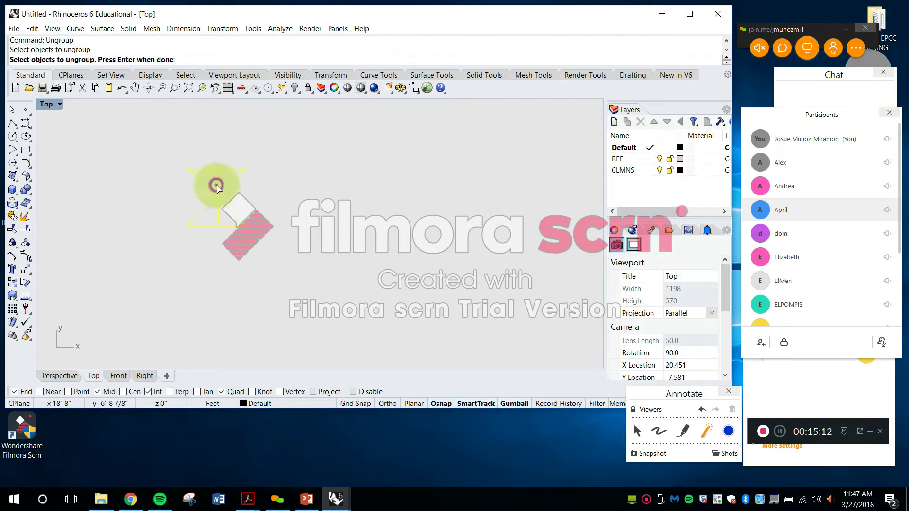
key(Return)
Check the layer of the column's diagonals, and assign the I-shaped outline to the CLMNS layer
scroll(228, 191, up, 4)
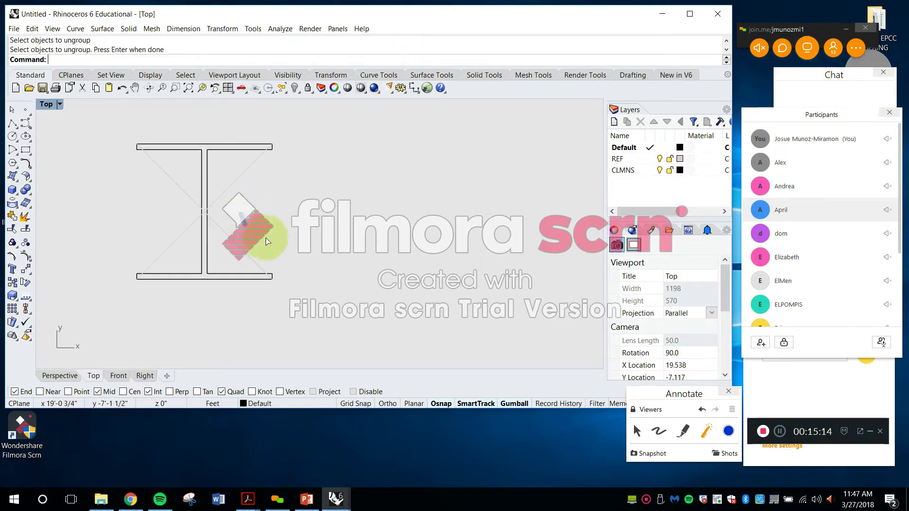
click(227, 186)
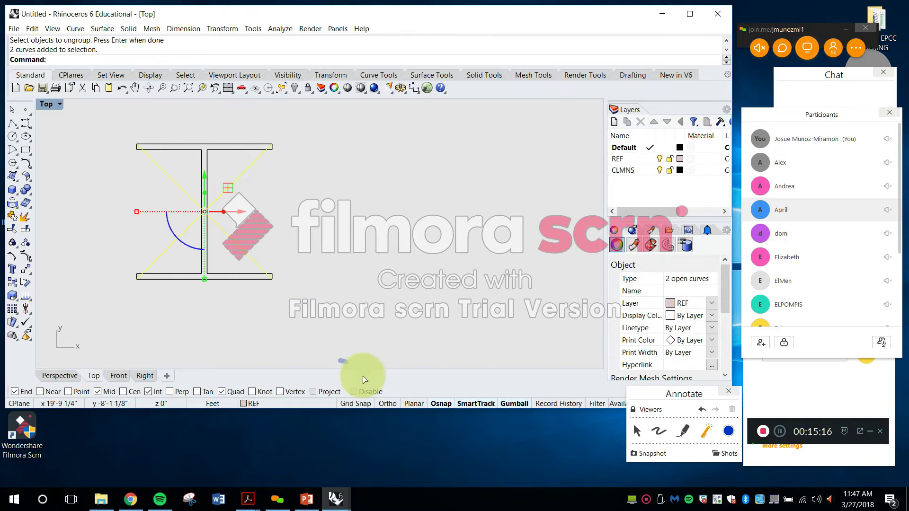
click(308, 158)
click(238, 147)
click(284, 403)
click(279, 386)
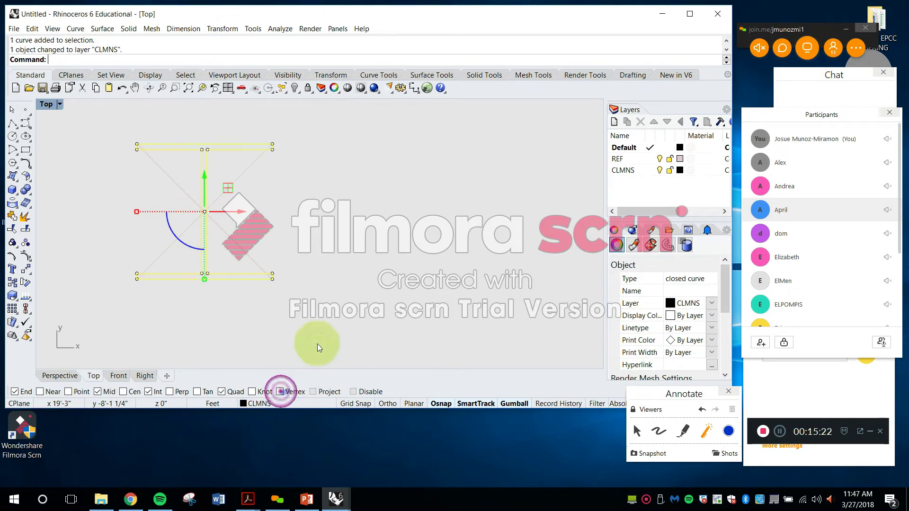
Regroup the I-shaped column outline with its two diagonal reference lines
click(323, 207)
drag(318, 317, 209, 128)
text(Gr)
key(Return)
key(Escape)
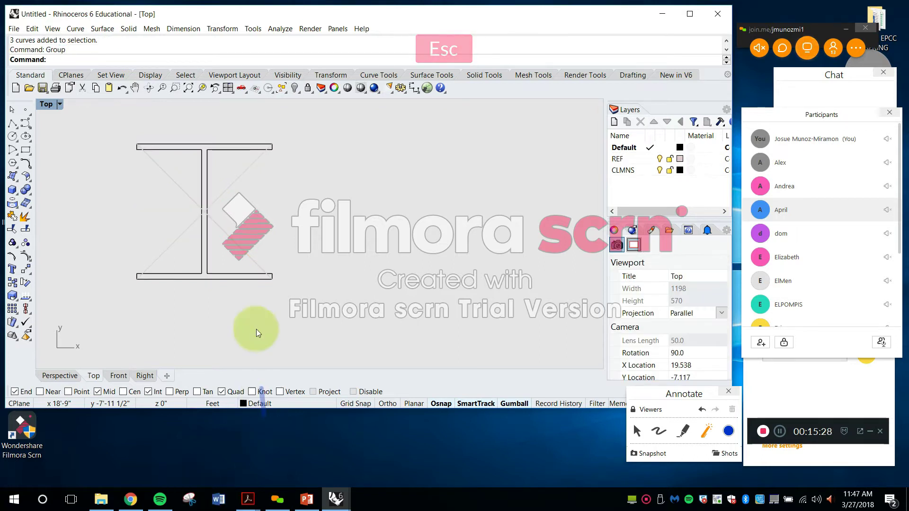
scroll(271, 296, down, 18)
right_drag(325, 290, 286, 294)
scroll(242, 252, up, 12)
key(Escape)
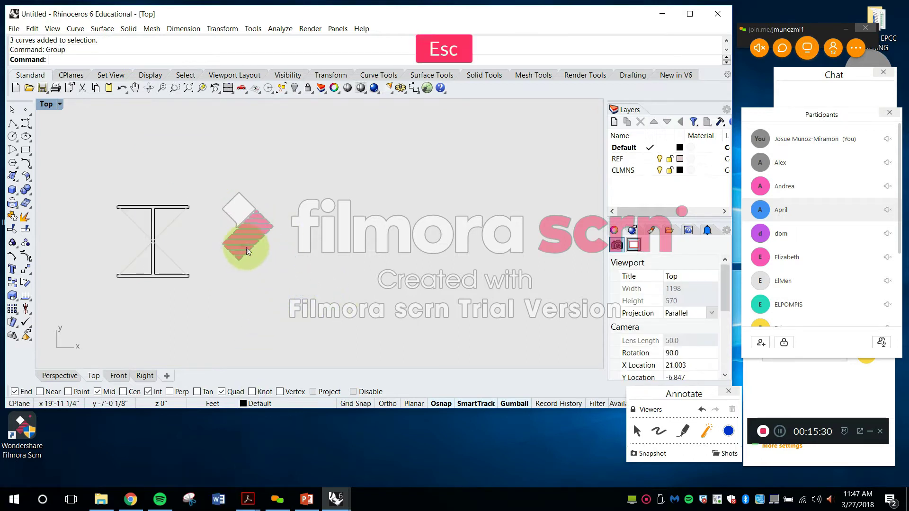
right_drag(247, 247, 352, 266)
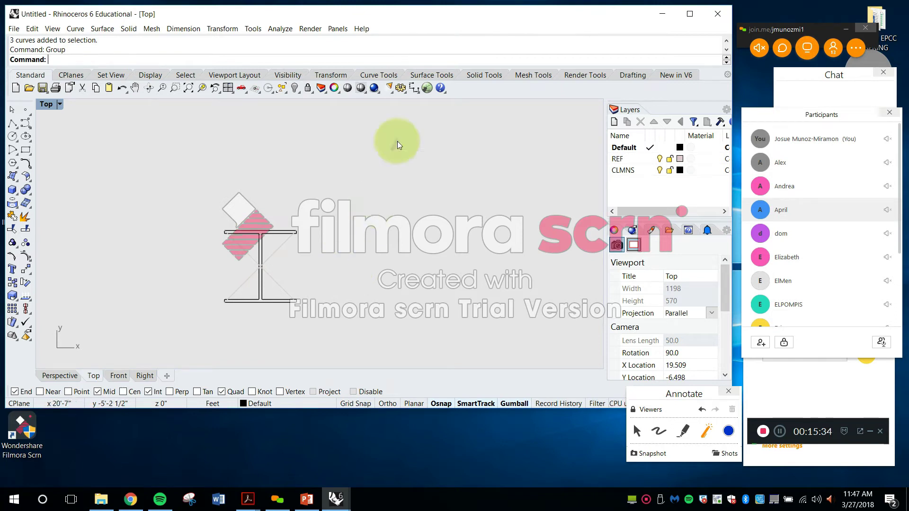
Consult the layer list in the Structure & Grid file, and add a layer named GUIDES to the untitled model
click(342, 502)
click(311, 457)
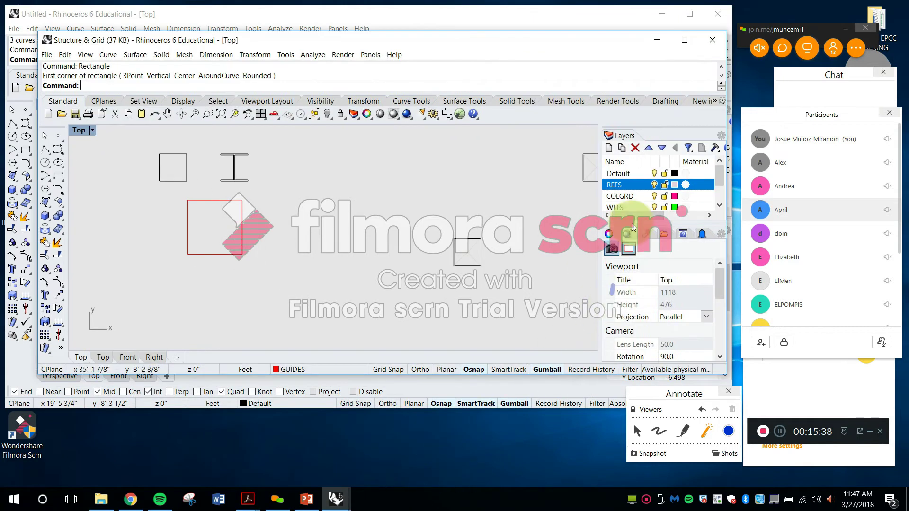
scroll(644, 191, down, 2)
click(525, 379)
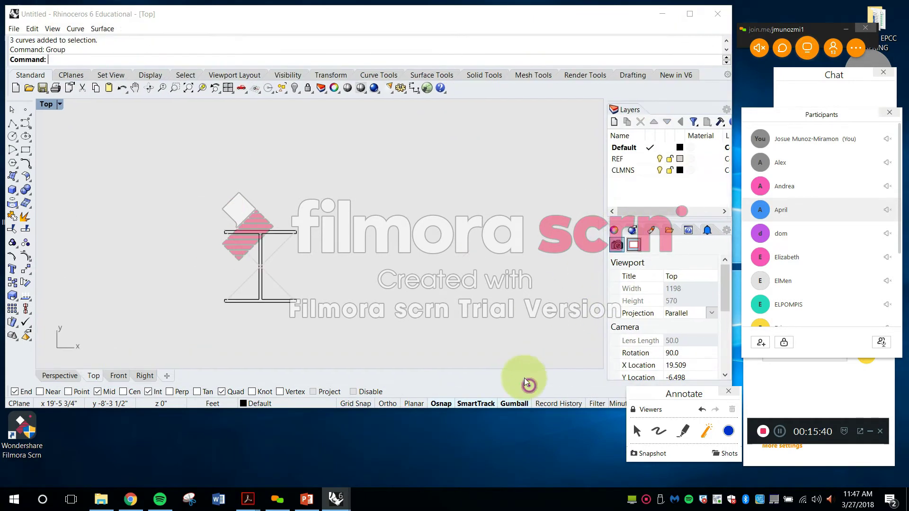
right_click(644, 190)
click(671, 198)
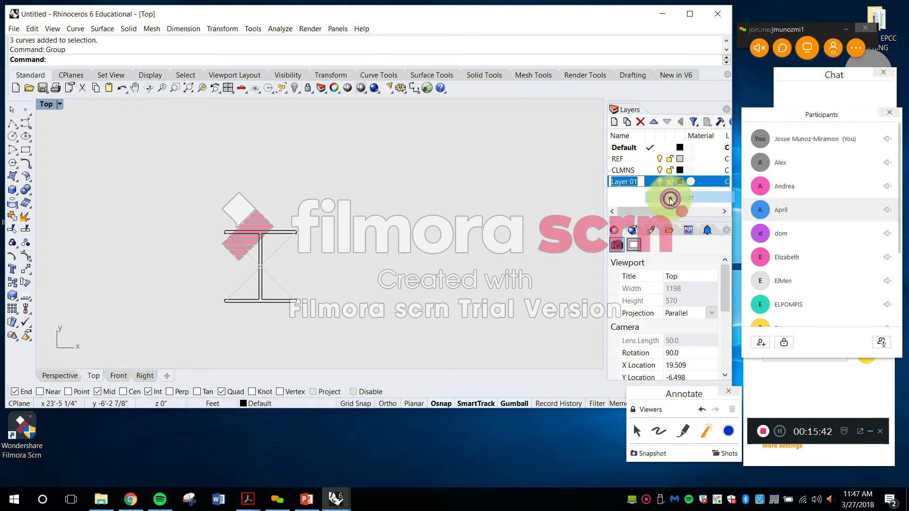
text(GUIDES)
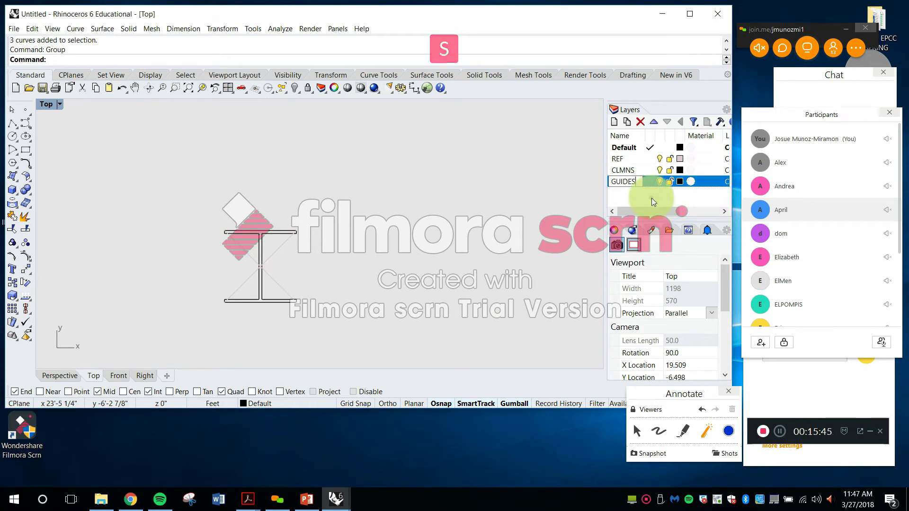
key(Return)
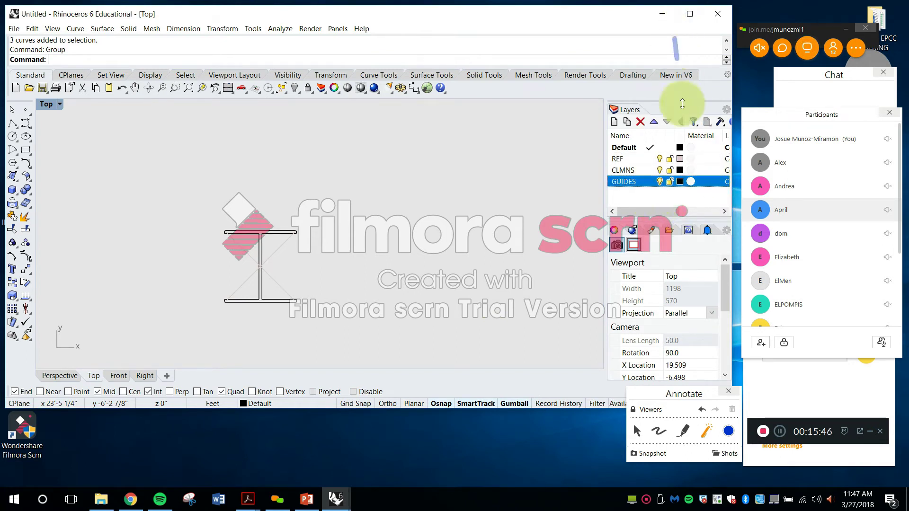
Set the GUIDES layer's colour to red (R 255, G 0, B 31)
click(679, 182)
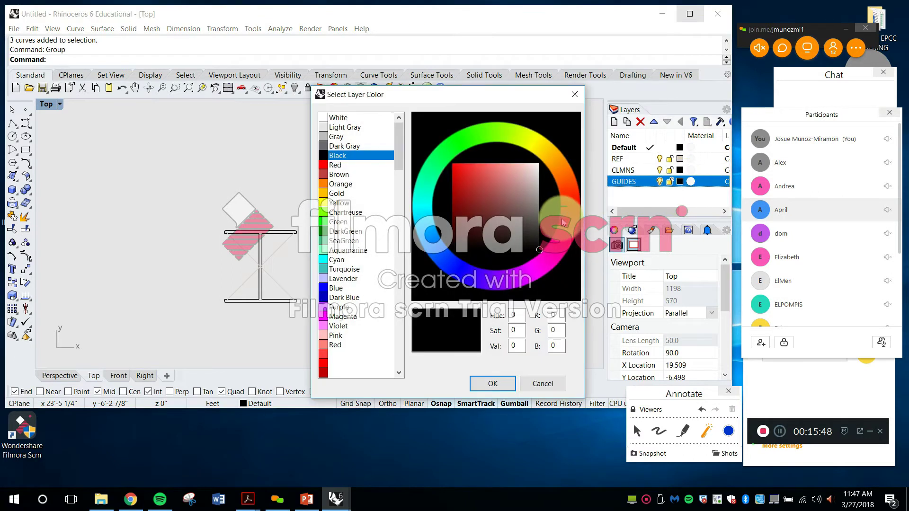
click(572, 216)
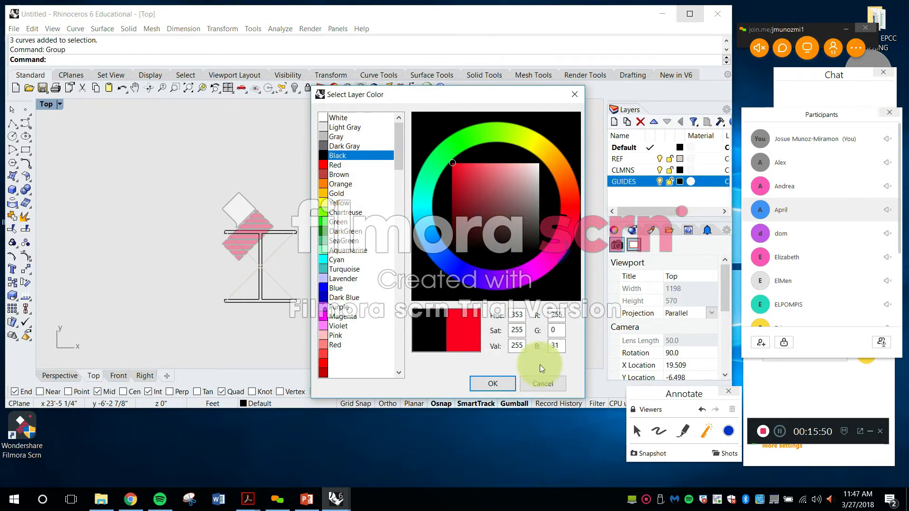
click(495, 384)
key(Escape)
Draw a vertical line upward from the upper-right corner of the I-shaped column's top flange
text(line)
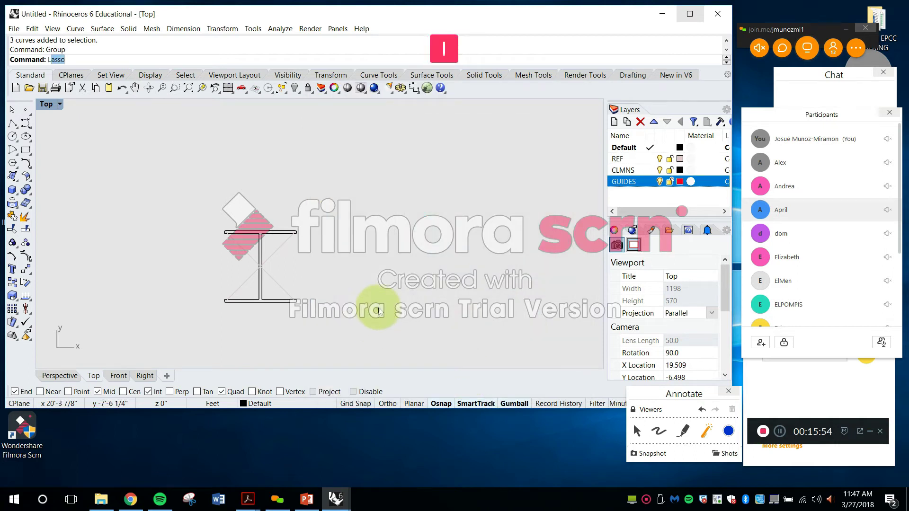
key(Return)
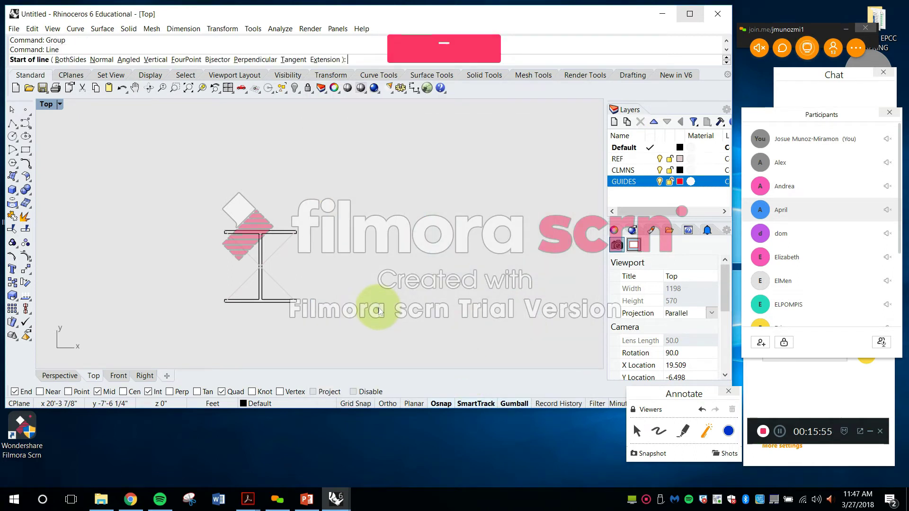
click(296, 232)
scroll(305, 175, down, 3)
right_drag(316, 171, 304, 163)
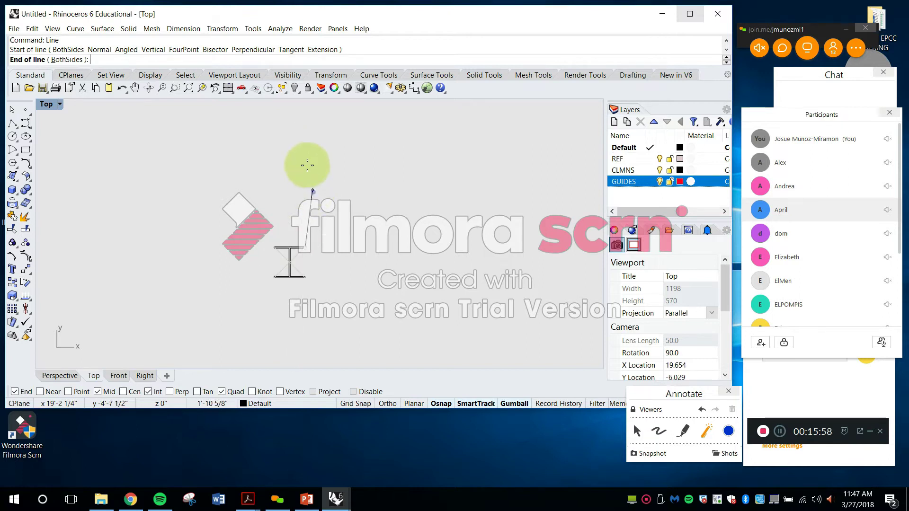
click(304, 125)
key(Escape)
scroll(313, 220, up, 4)
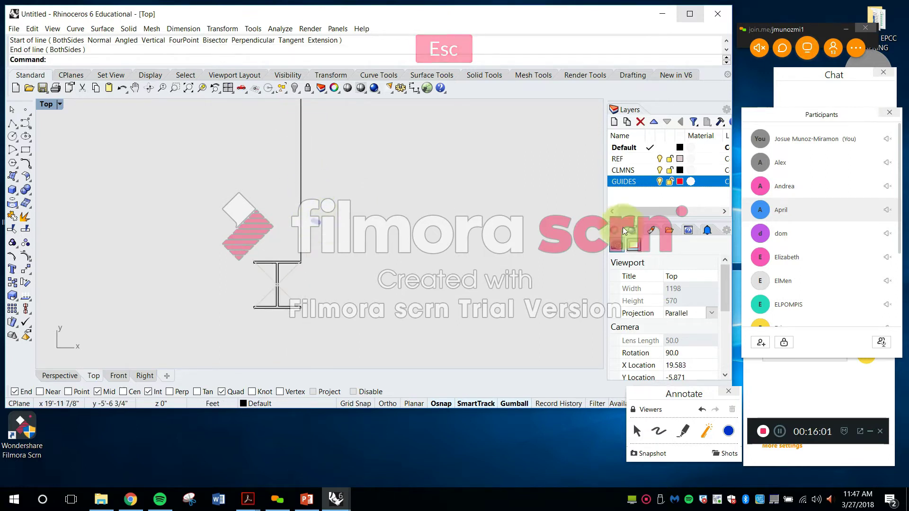
Make GUIDES the current layer and assign the vertical line above the column to it
click(648, 183)
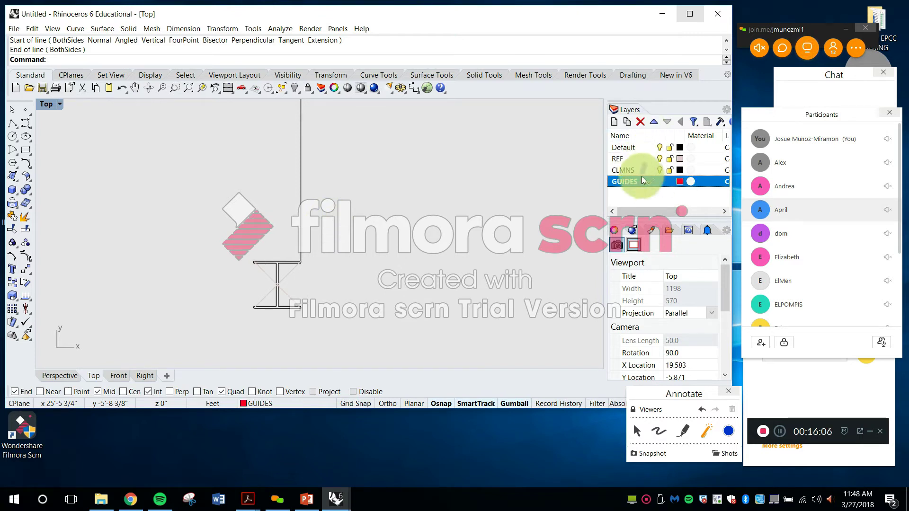
drag(317, 224, 274, 199)
click(277, 399)
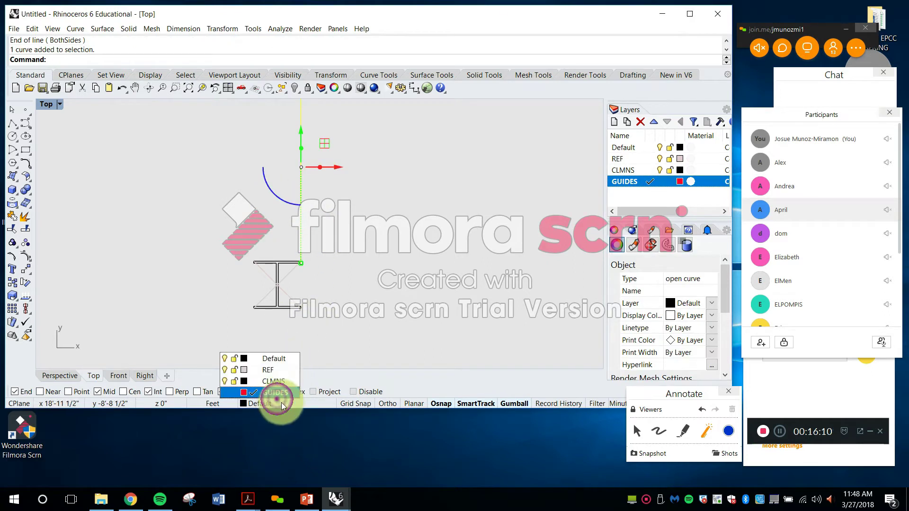
click(285, 391)
key(Escape)
scroll(381, 226, down, 2)
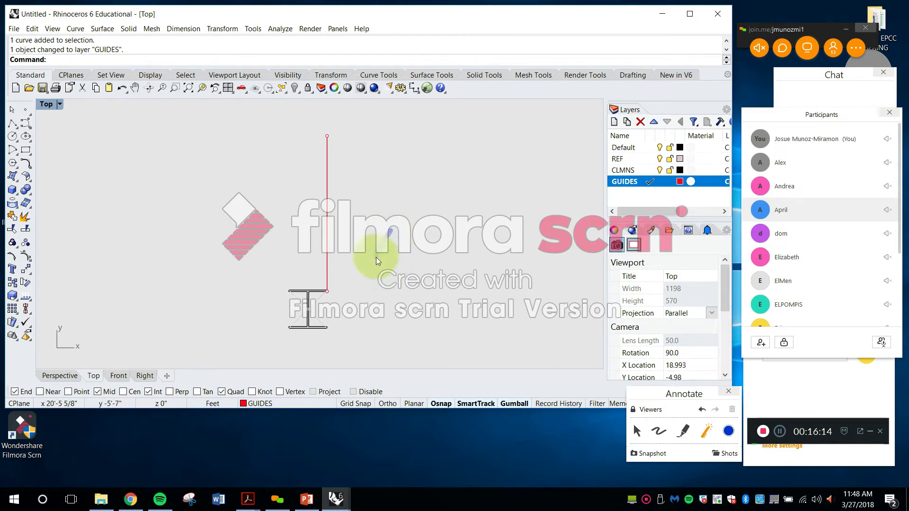
key(Escape)
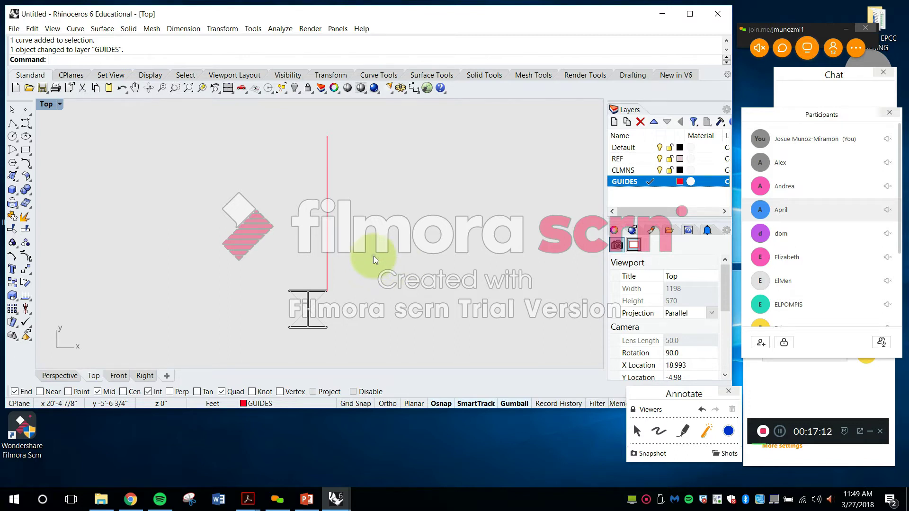
key(Escape)
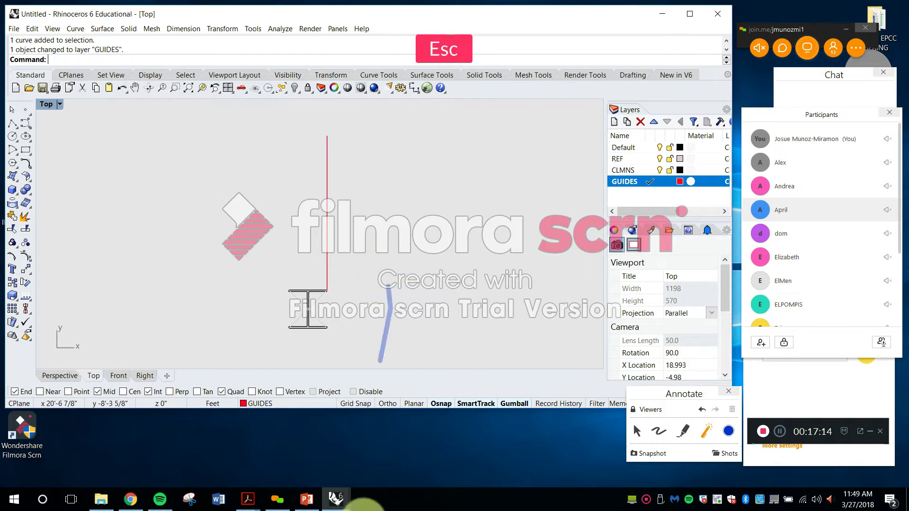
text(of)
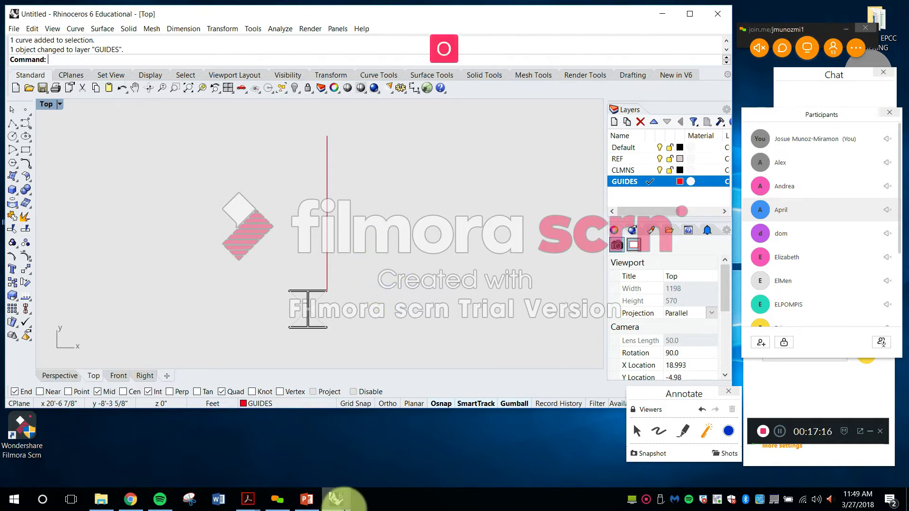
key(Return)
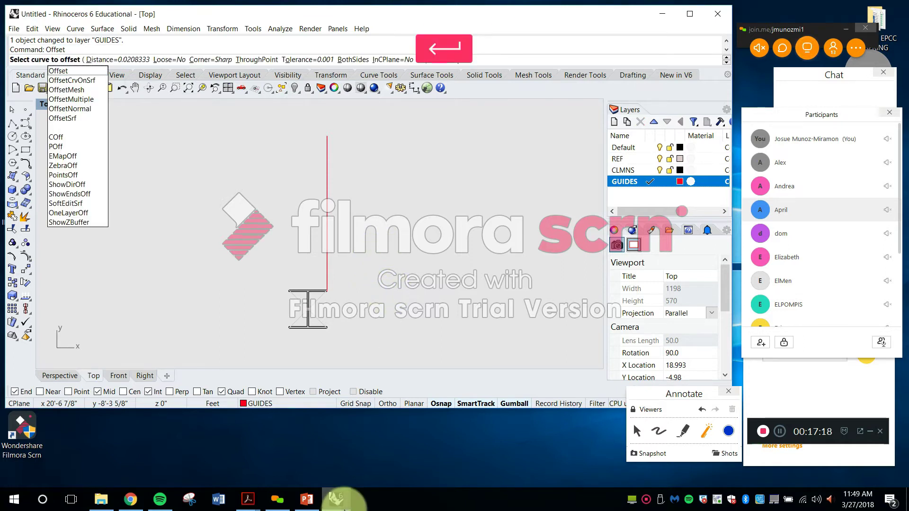
text(11)
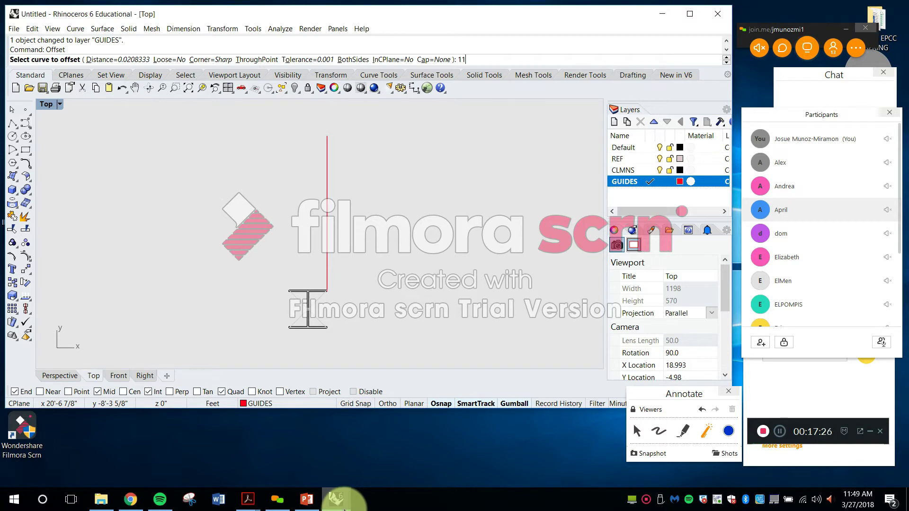
text(')
text(3)
key(Return)
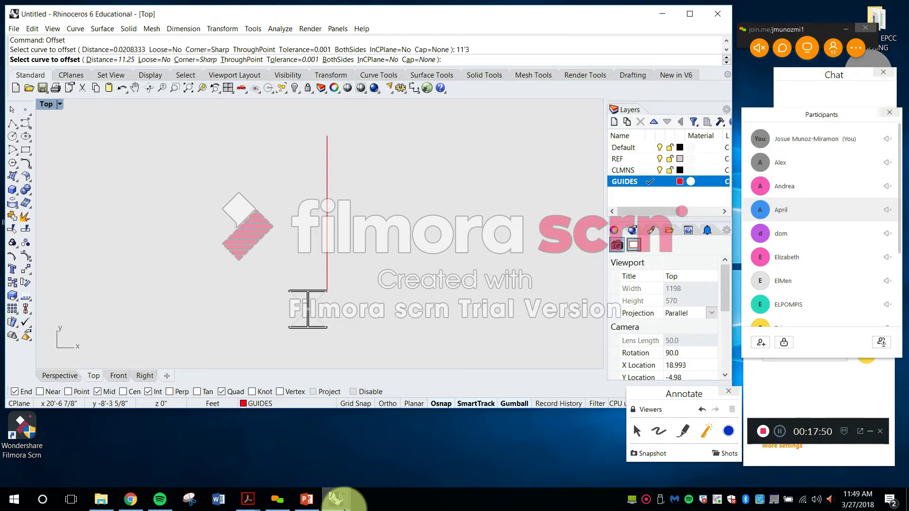
key(Escape)
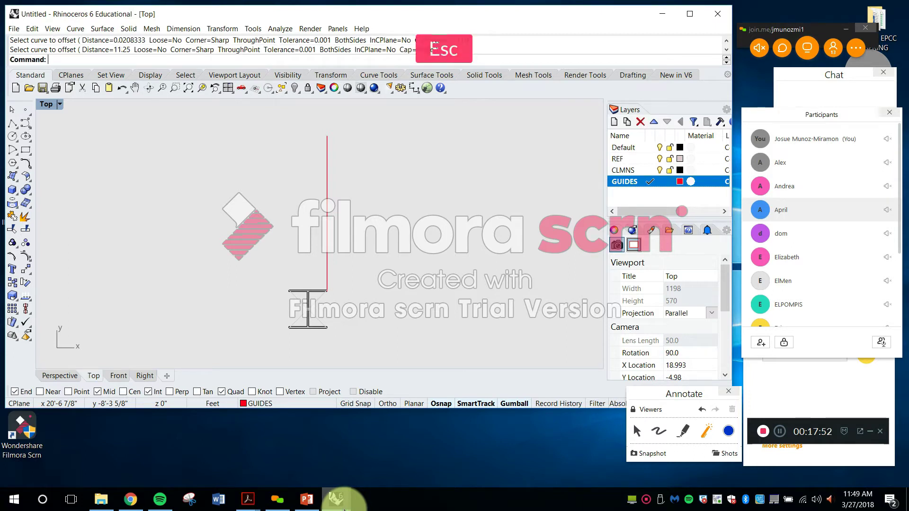
Offset the vertical guide line above the column 11'3.75" to the right
key(Return)
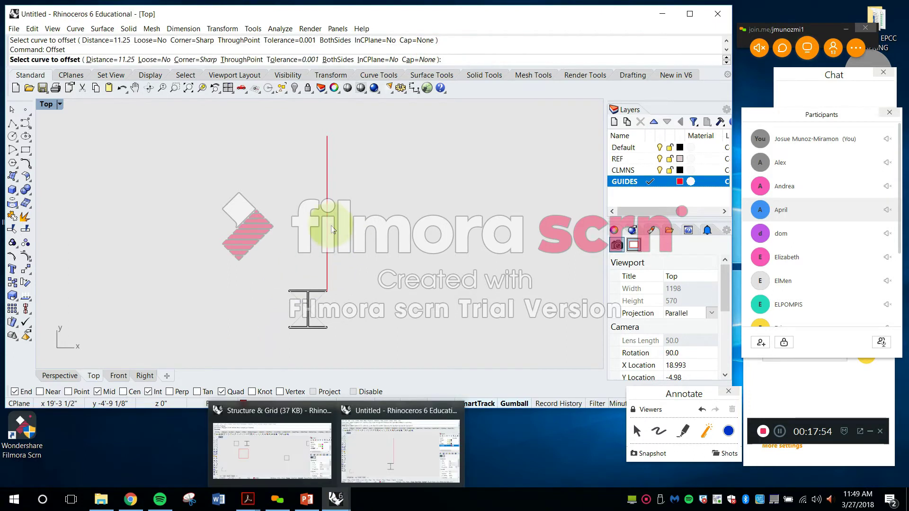
click(329, 224)
text(111)
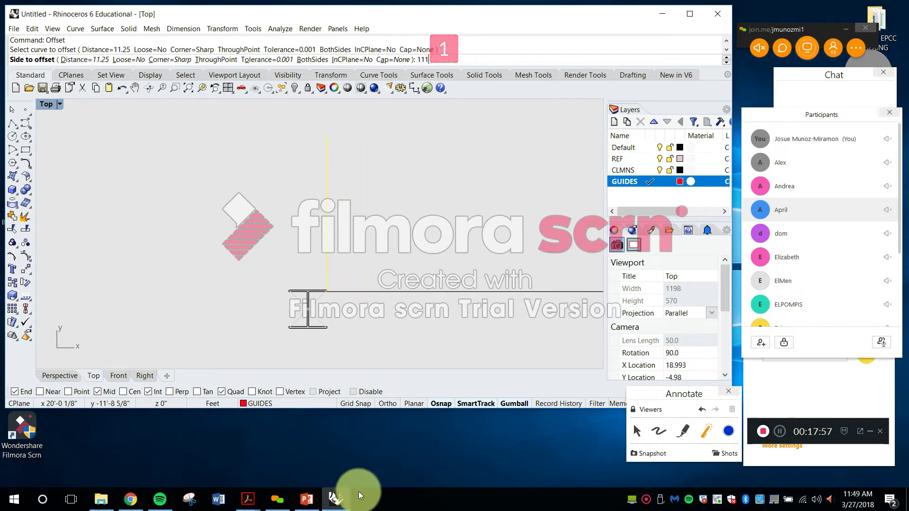
key(BackSpace)
text('3)
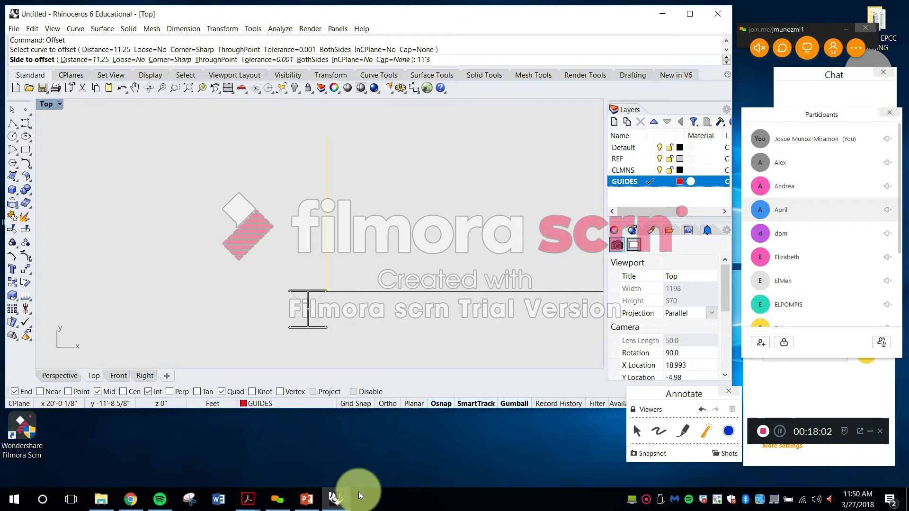
text(.75)
key(Return)
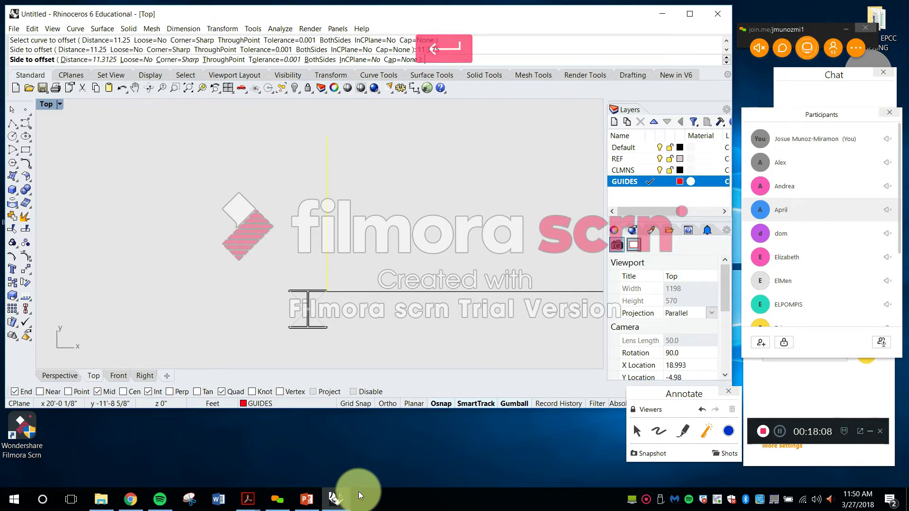
scroll(379, 274, down, 4)
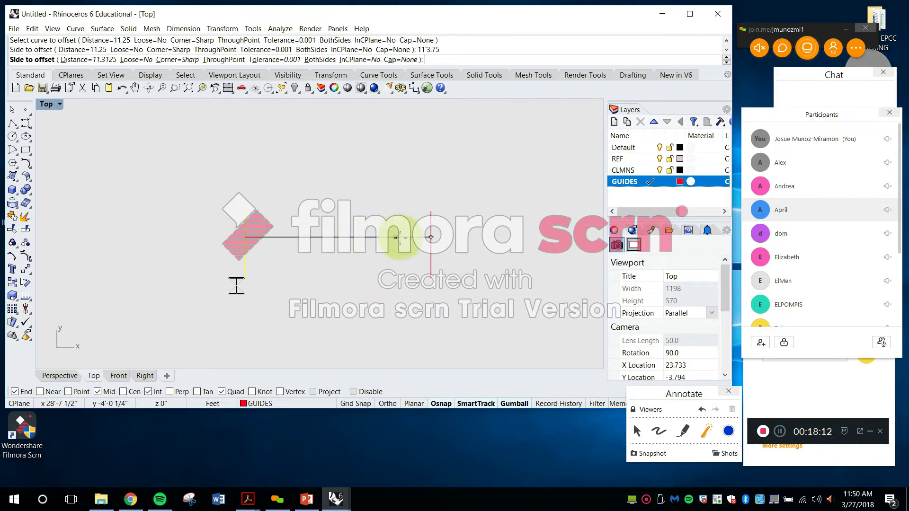
click(408, 242)
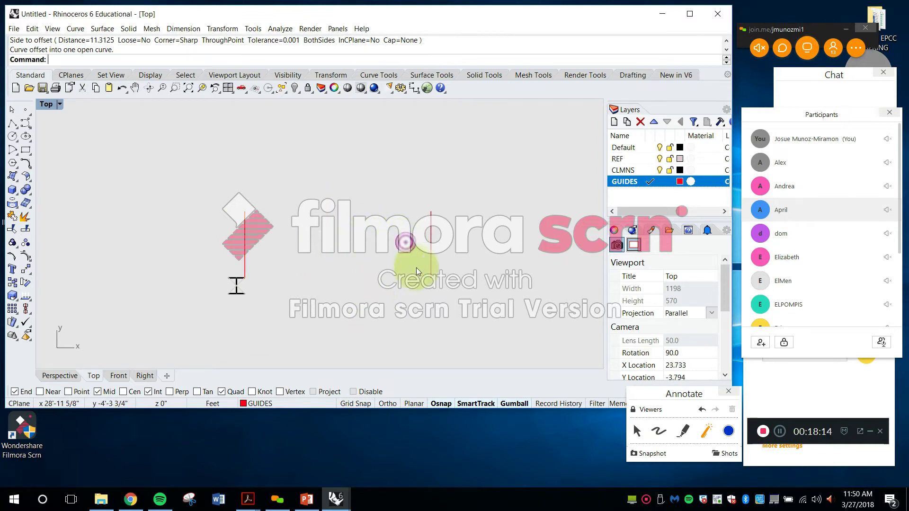
Stretch the lower end of the offset guide line straight down, well below the column
right_drag(413, 273, 447, 228)
click(464, 203)
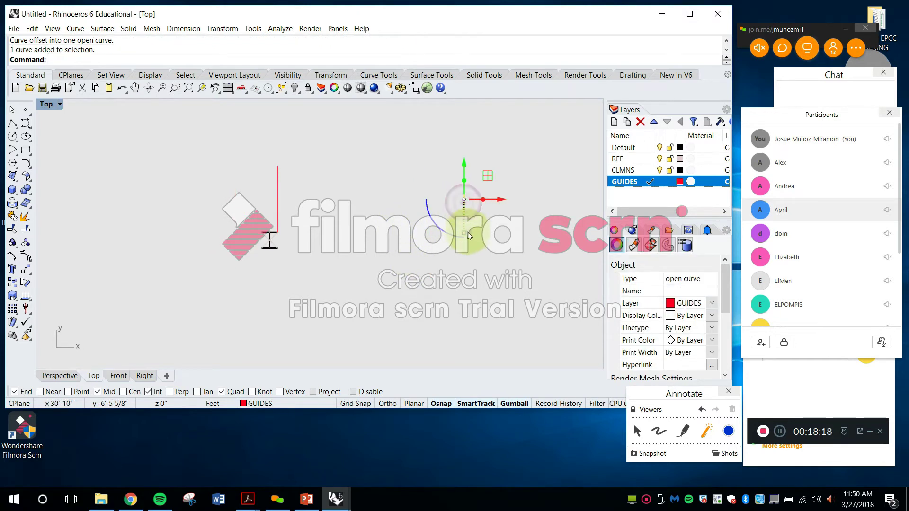
scroll(453, 215, down, 2)
right_drag(441, 193, 439, 189)
drag(439, 192, 468, 225)
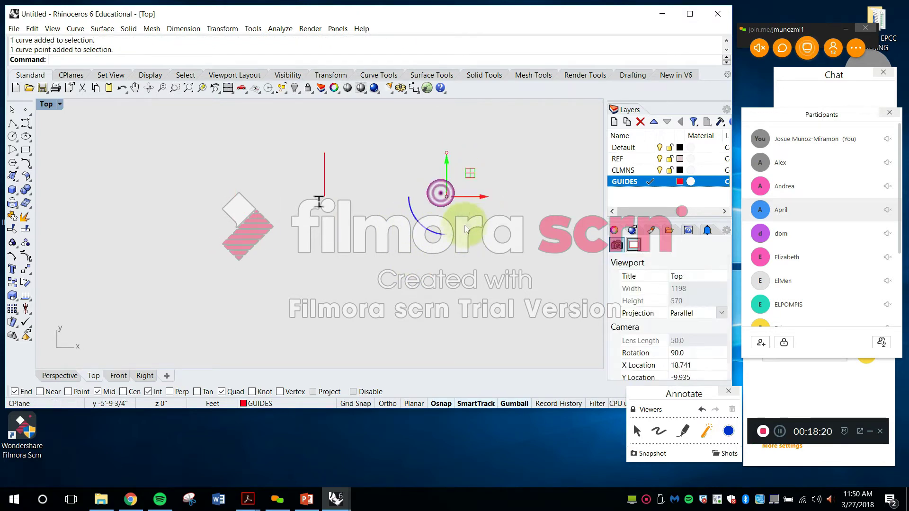
drag(447, 161, 486, 330)
click(488, 222)
mouse_move(392, 216)
right_down()
mouse_move(402, 178)
mouse_move(407, 199)
mouse_move(380, 203)
right_up()
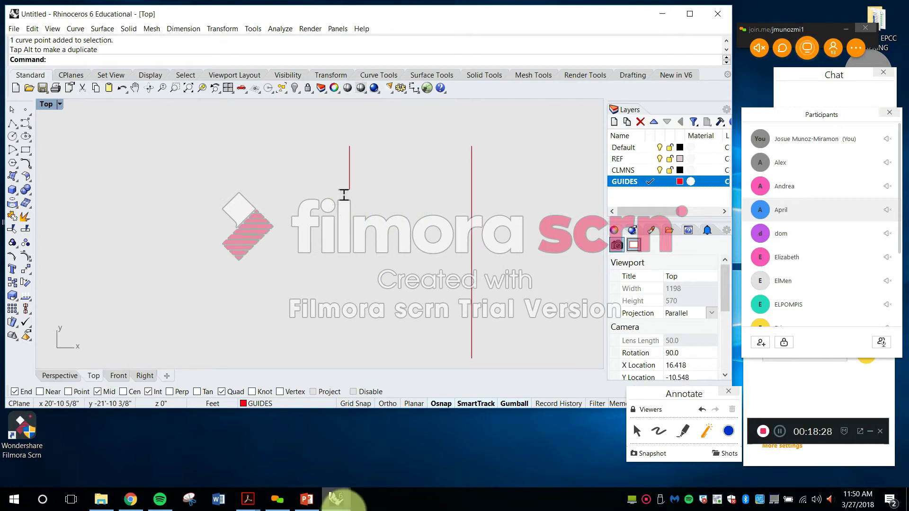
mouse_move(337, 501)
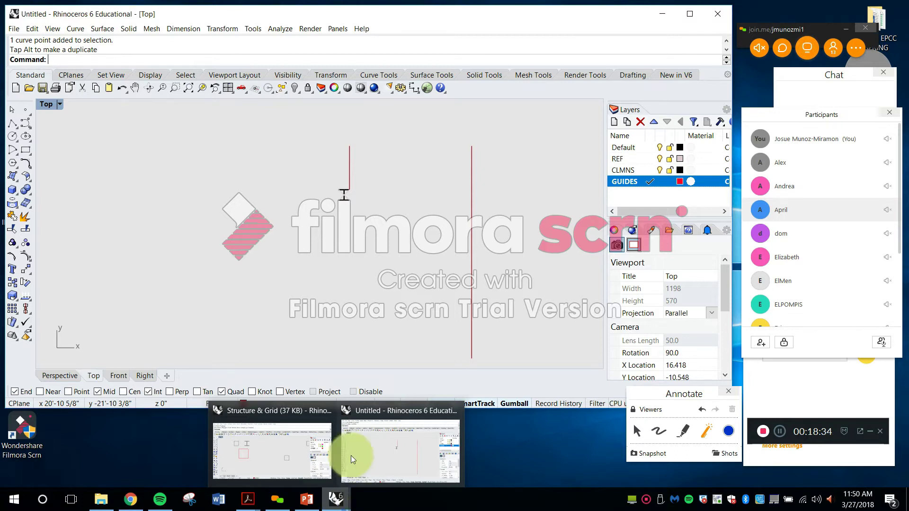
right_drag(423, 226, 521, 206)
scroll(520, 207, down, 8)
right_drag(490, 242, 478, 195)
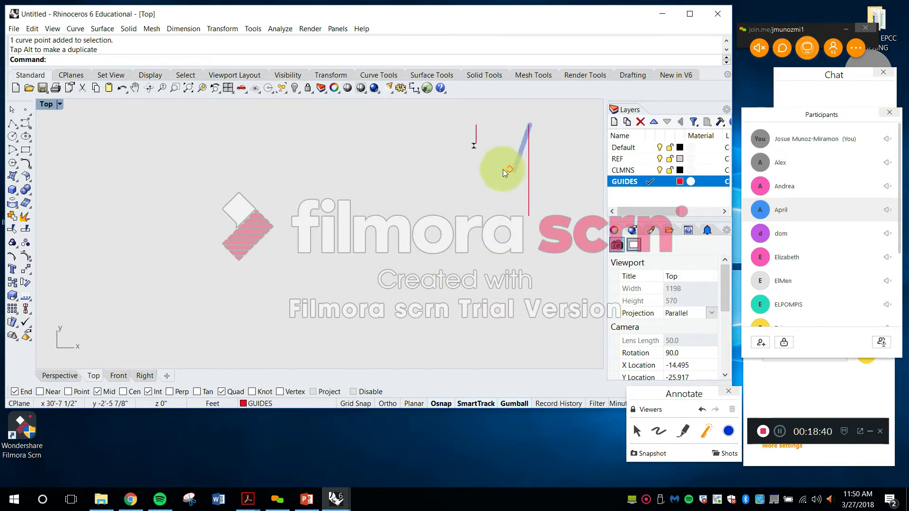
scroll(518, 166, up, 3)
right_drag(510, 193, 507, 191)
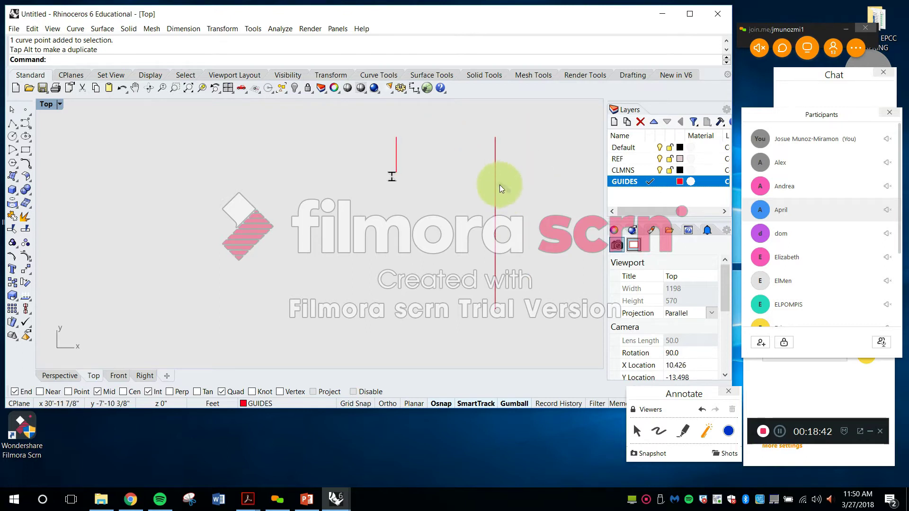
scroll(395, 174, up, 10)
scroll(385, 189, down, 12)
scroll(381, 187, up, 2)
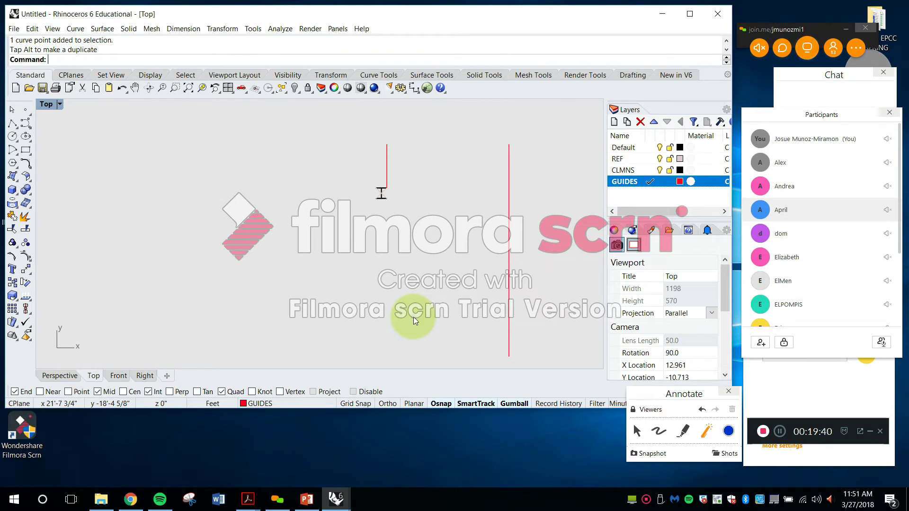
Draw a vertical guide line upward from the upper-left corner of the I-shaped column's top flange
key(Escape)
scroll(381, 179, up, 3)
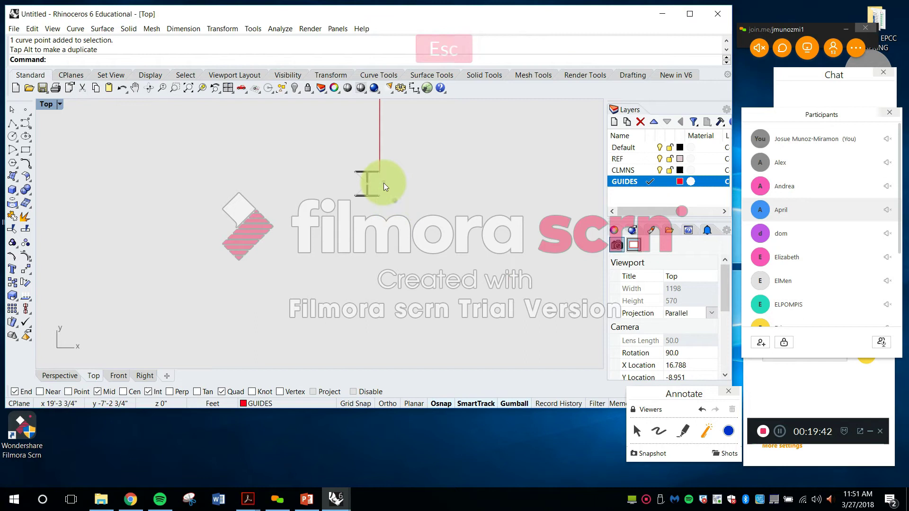
scroll(426, 206, up, 2)
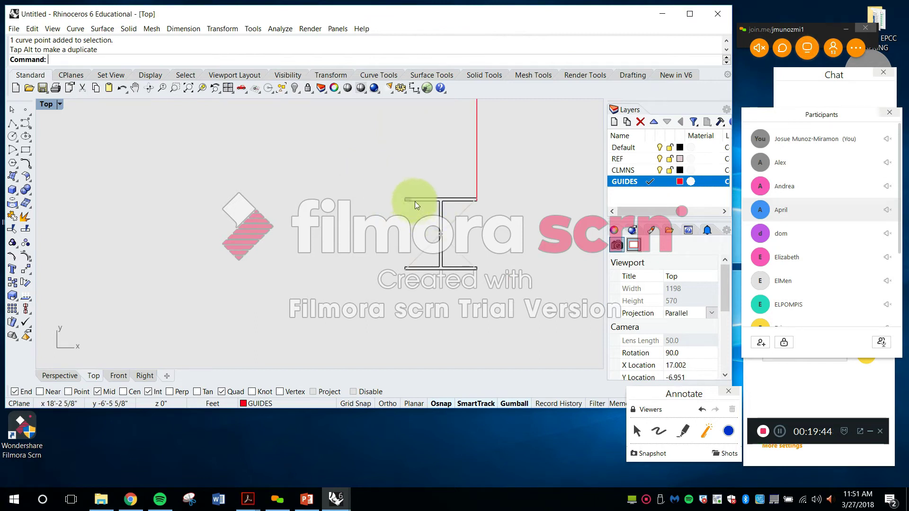
key(Escape)
click(412, 199)
key(Escape)
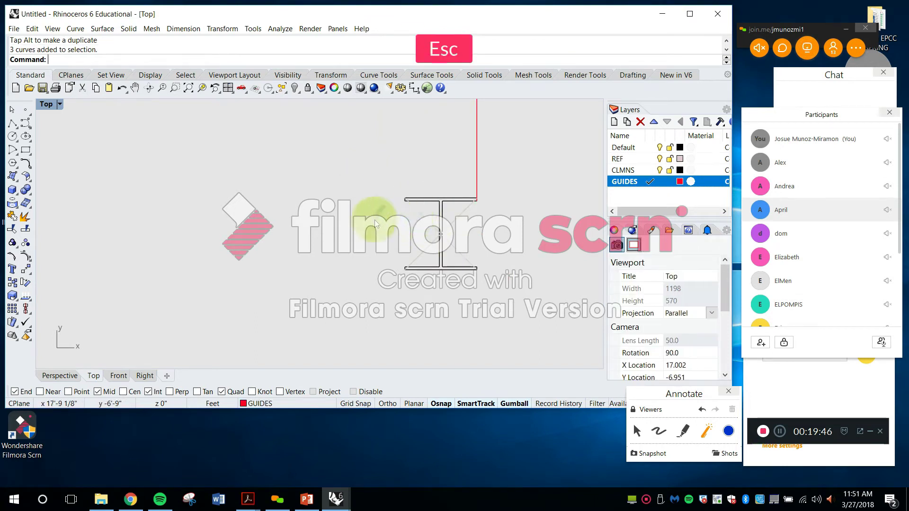
text(l)
key(Return)
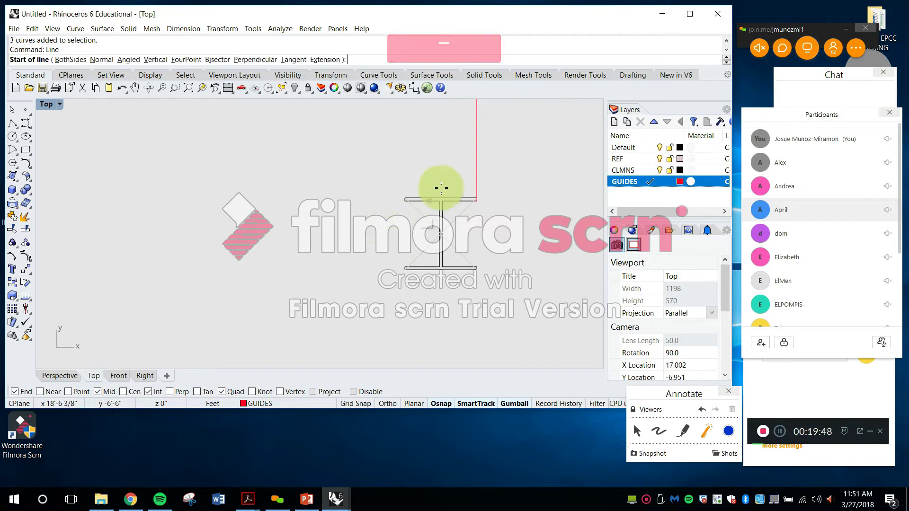
click(406, 198)
scroll(410, 138, down, 2)
key(shift)
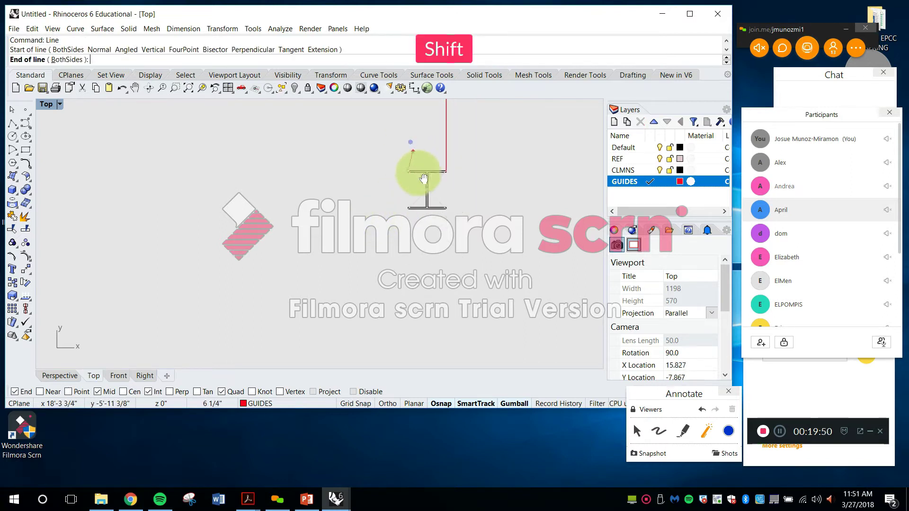
click(409, 139)
key(Escape)
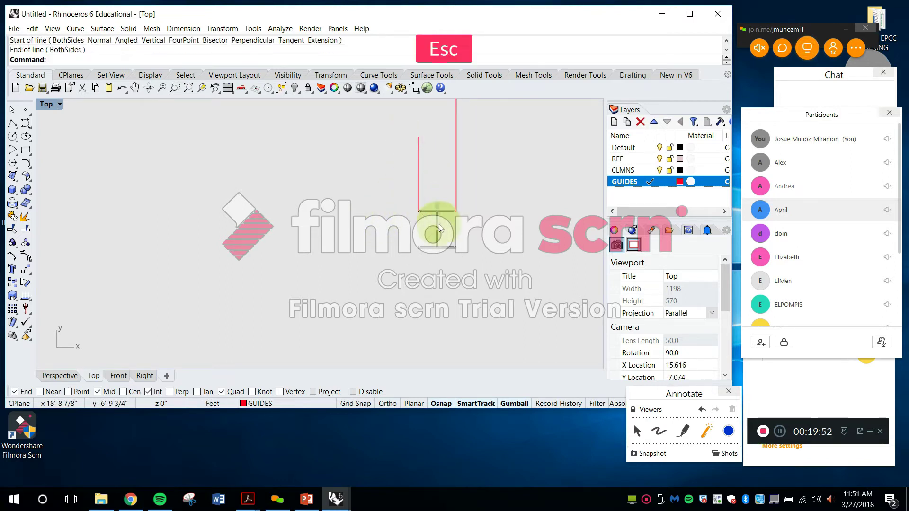
Copy the vertical guide line at the column's left corner horizontally 26'1" to the left
text(copy)
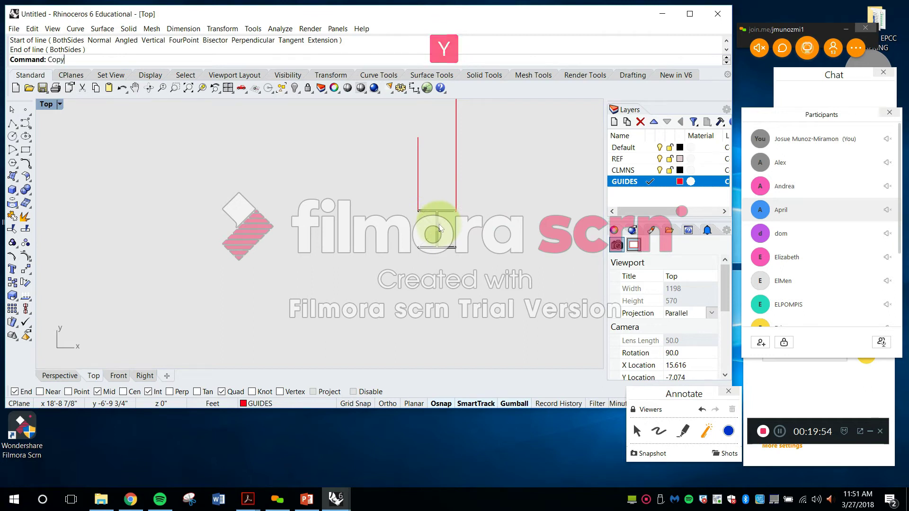
key(space)
click(417, 148)
key(space)
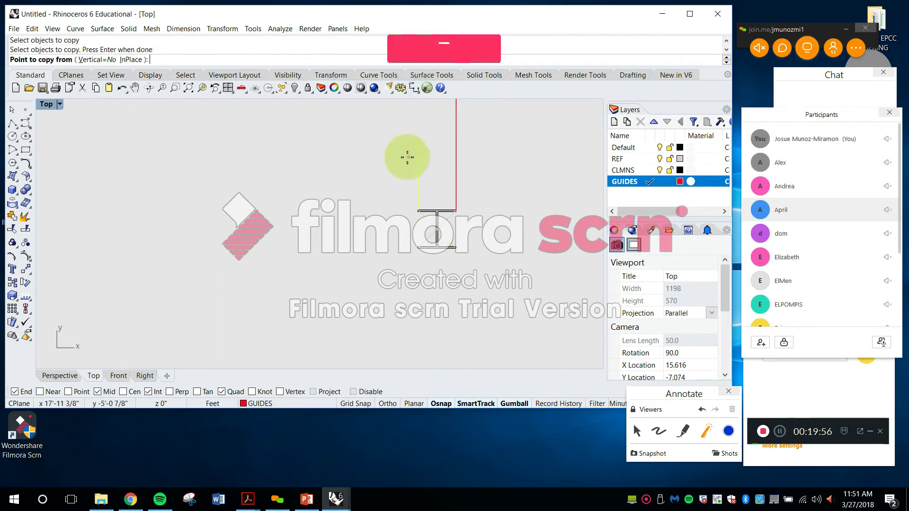
click(402, 165)
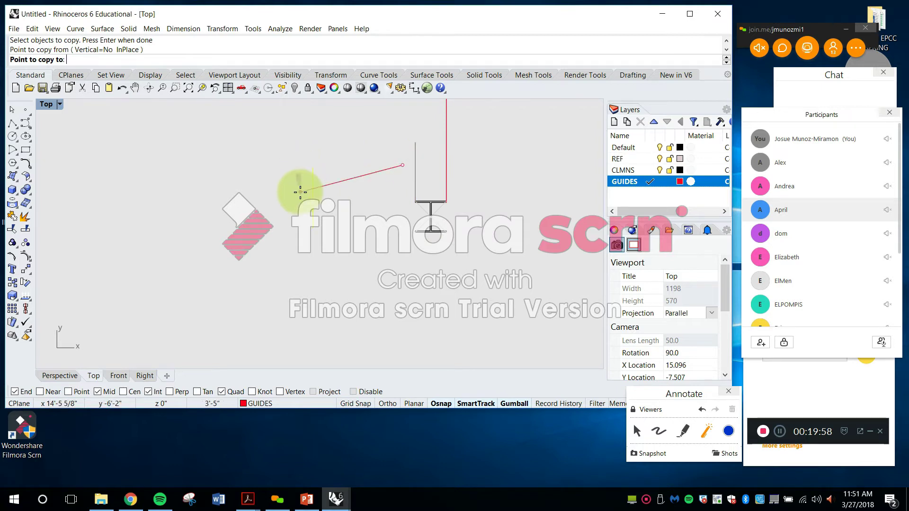
text(26'1)
key(Return)
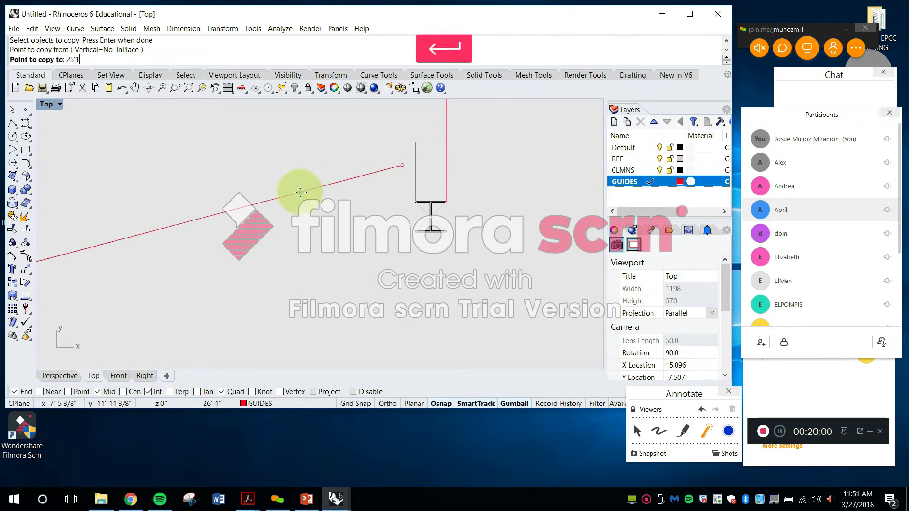
scroll(367, 133, down, 10)
right_drag(347, 150, 416, 177)
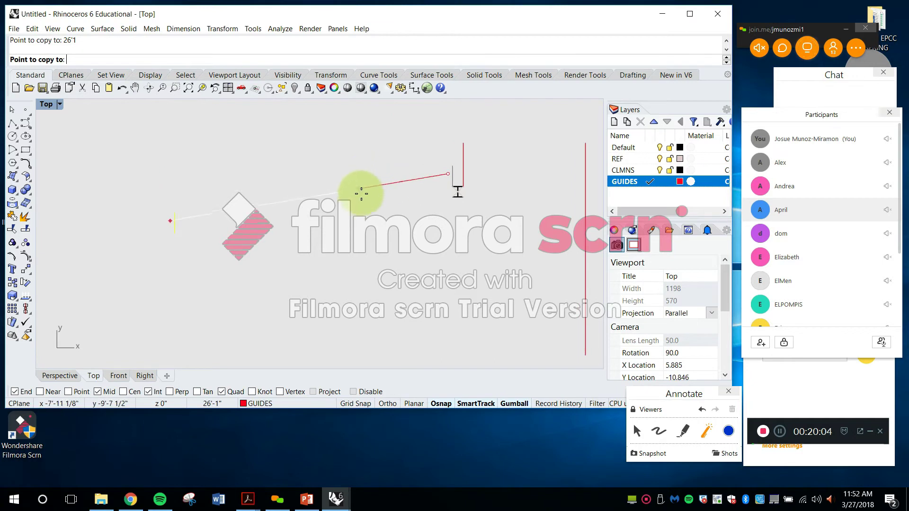
key(shift)
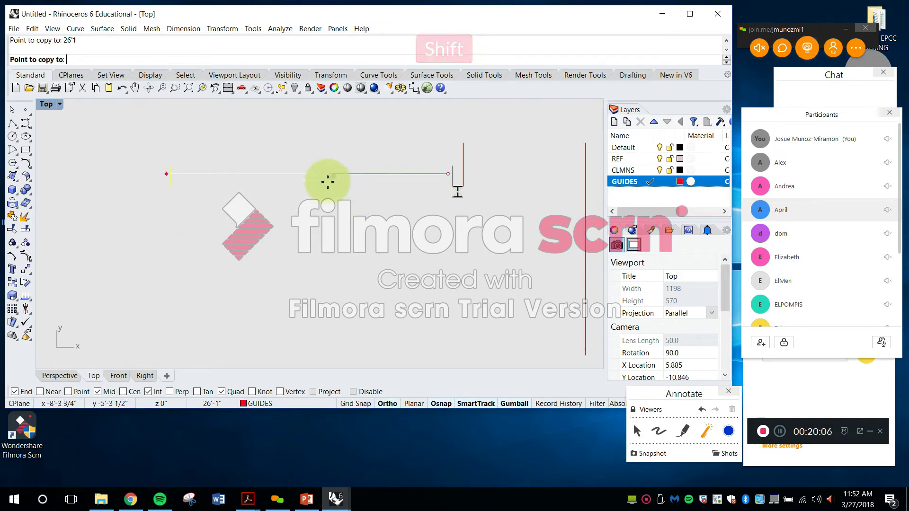
click(322, 184)
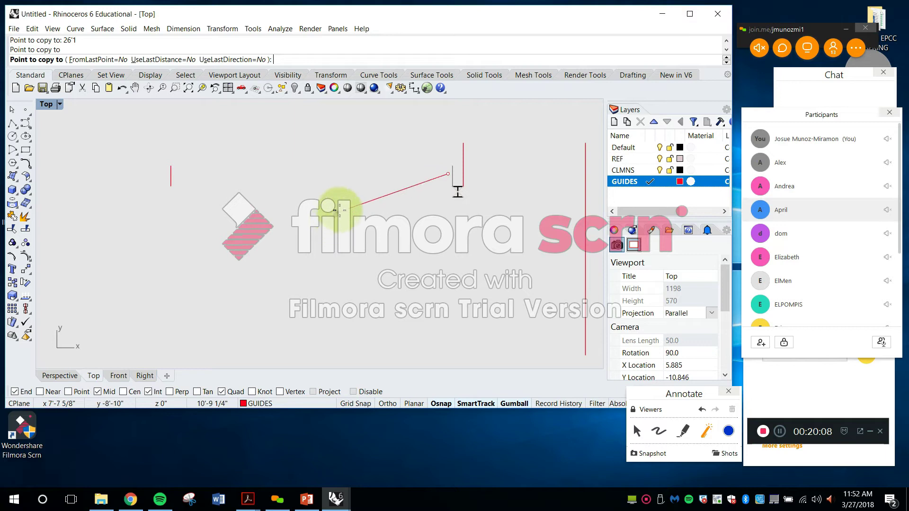
scroll(375, 186, down, 3)
right_click(432, 168)
Draw a horizontal guide line to the right from the upper-right corner of the column's top flange
right_drag(416, 162, 387, 227)
scroll(404, 256, up, 10)
scroll(404, 257, down, 6)
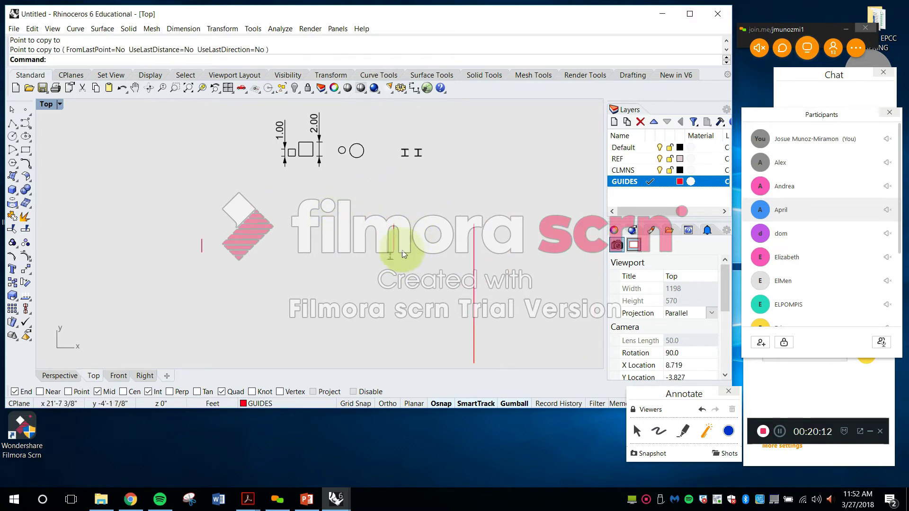
scroll(407, 248, up, 6)
key(Escape)
text(l)
key(space)
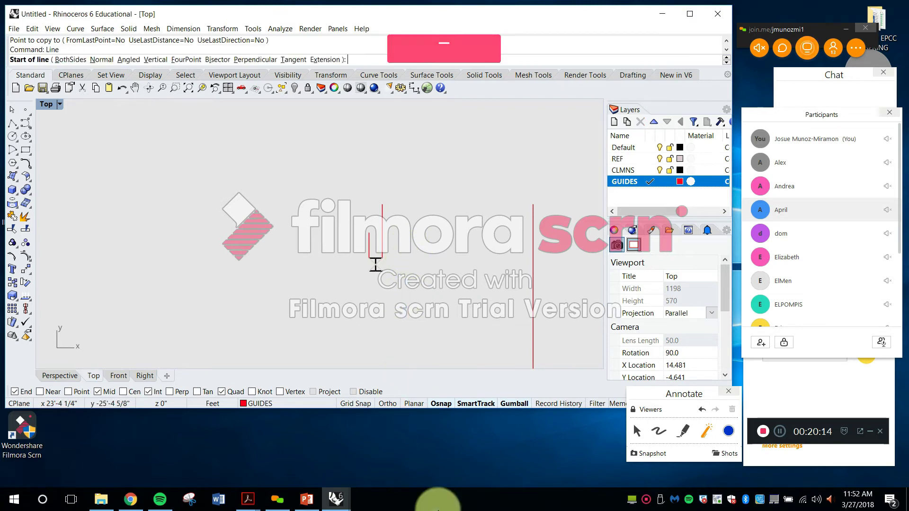
scroll(418, 319, up, 12)
right_drag(292, 128, 297, 208)
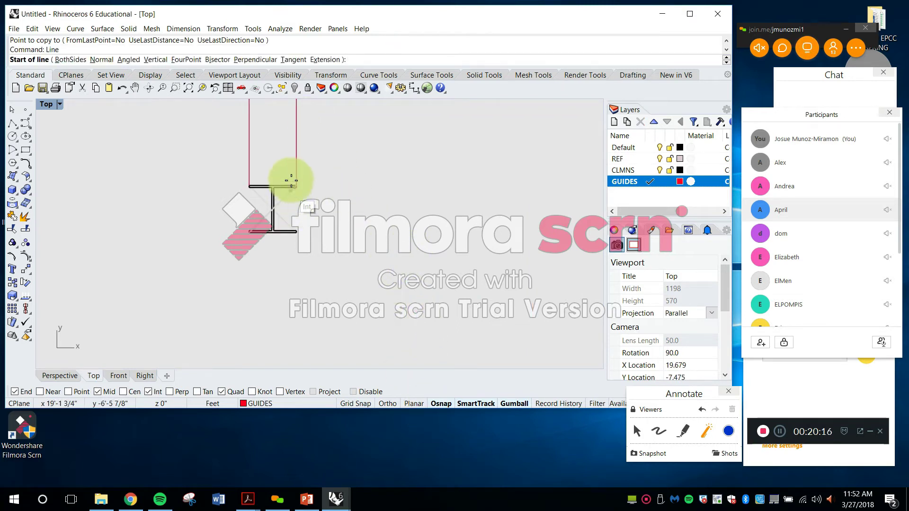
click(293, 180)
scroll(293, 180, down, 8)
shift+click(381, 183)
key(Escape)
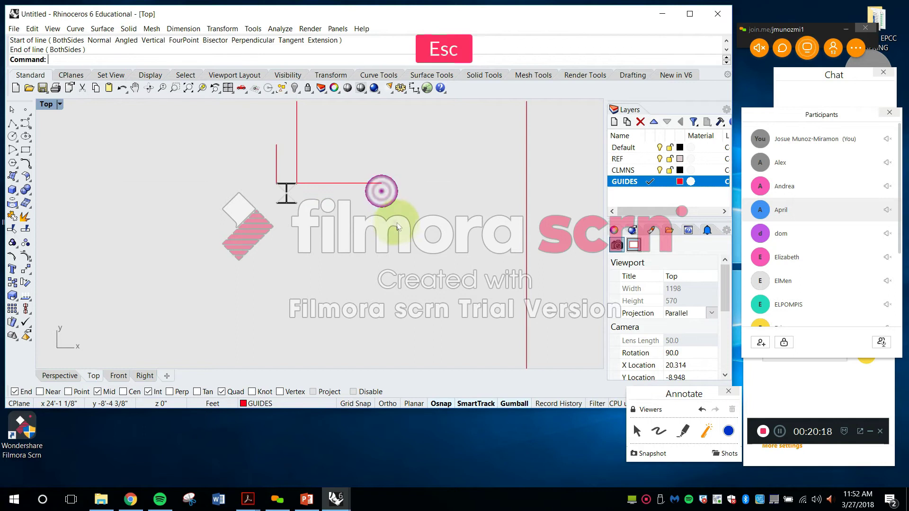
Try to copy the horizontal guide line at the column's top flange by 26'1"
text(COpy)
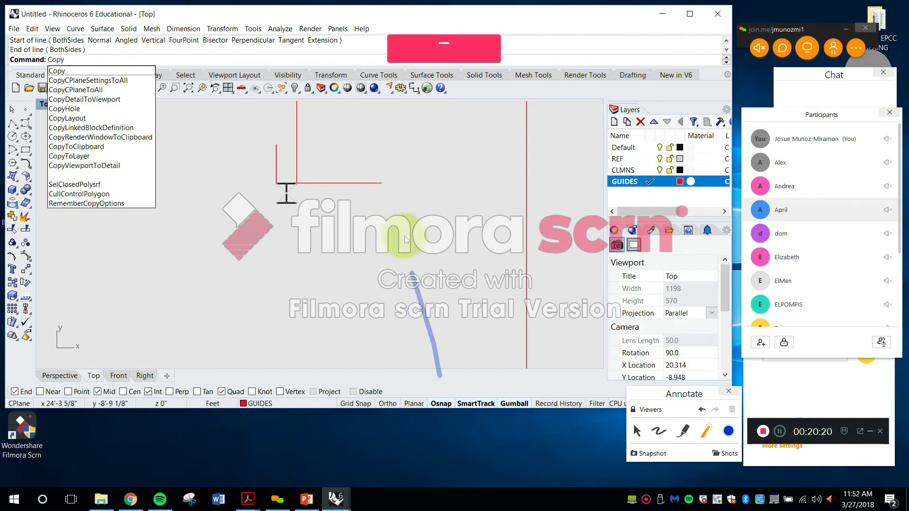
key(space)
scroll(375, 164, down, 3)
key(space)
click(401, 236)
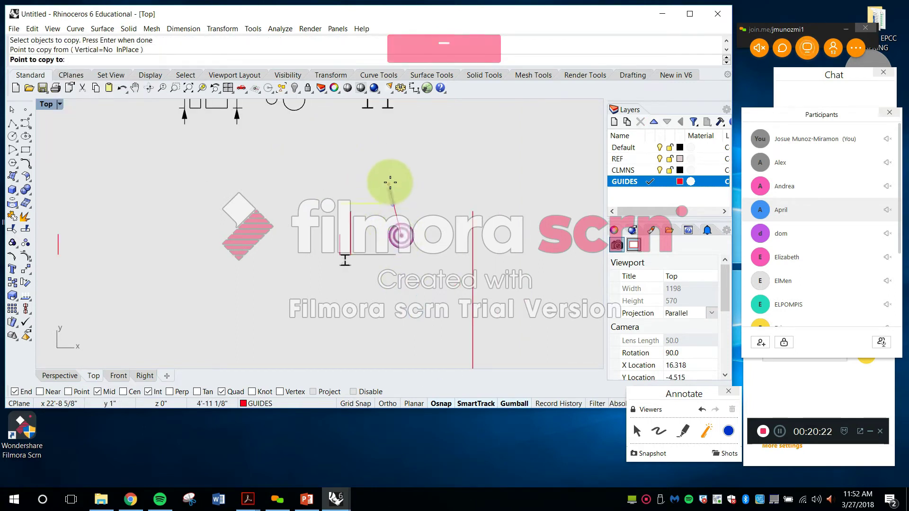
text(26'1)
key(Return)
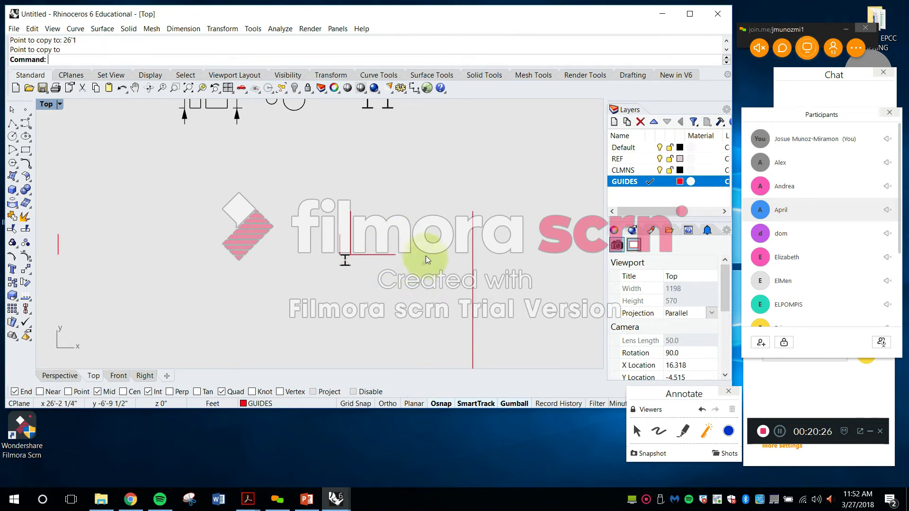
Copy the horizontal guide line at the column's top flange 26'11" straight up
scroll(401, 209, down, 3)
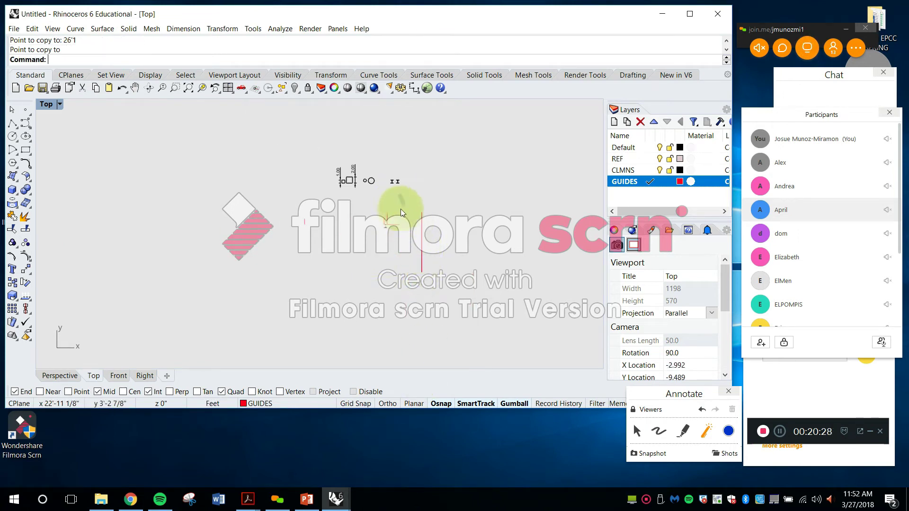
scroll(410, 250, up, 2)
key(Escape)
key(space)
click(386, 257)
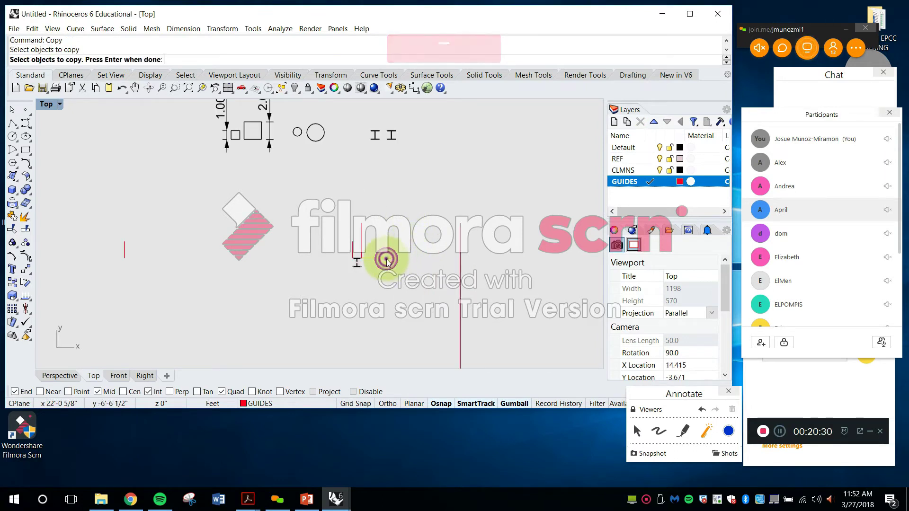
key(space)
click(396, 259)
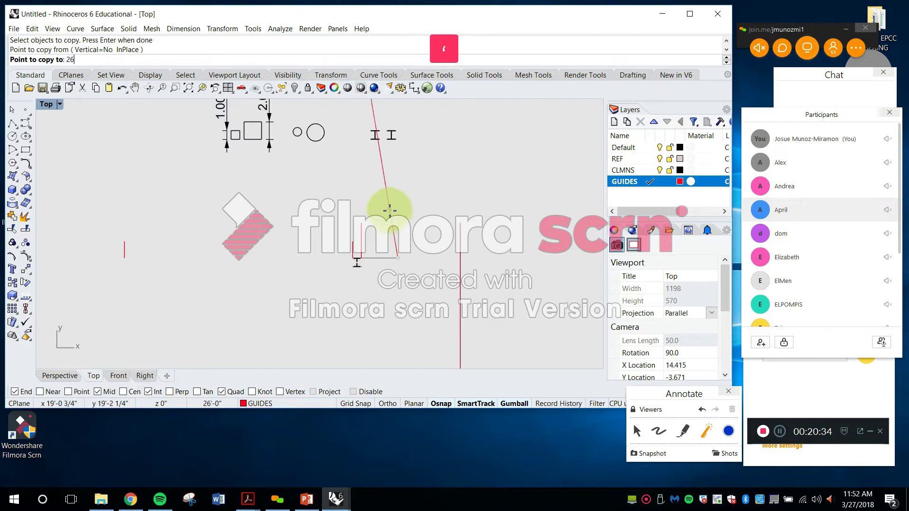
scroll(400, 201, down, 3)
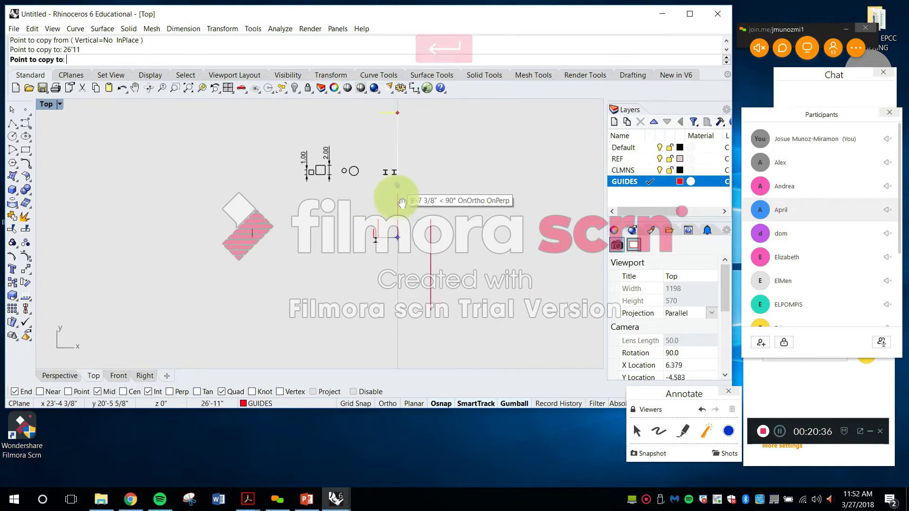
click(396, 214)
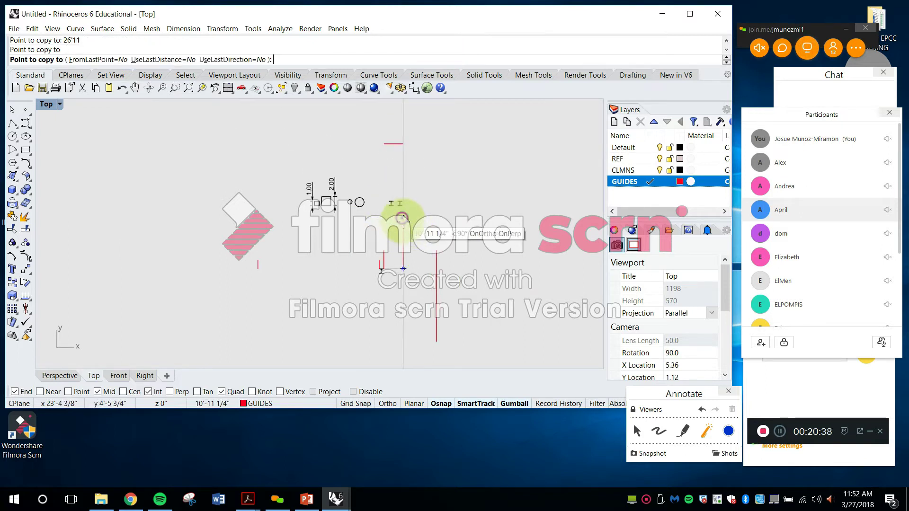
key(Escape)
Move the lower column together with all the guide lines to the right, clear of the row of reference profiles
text(move)
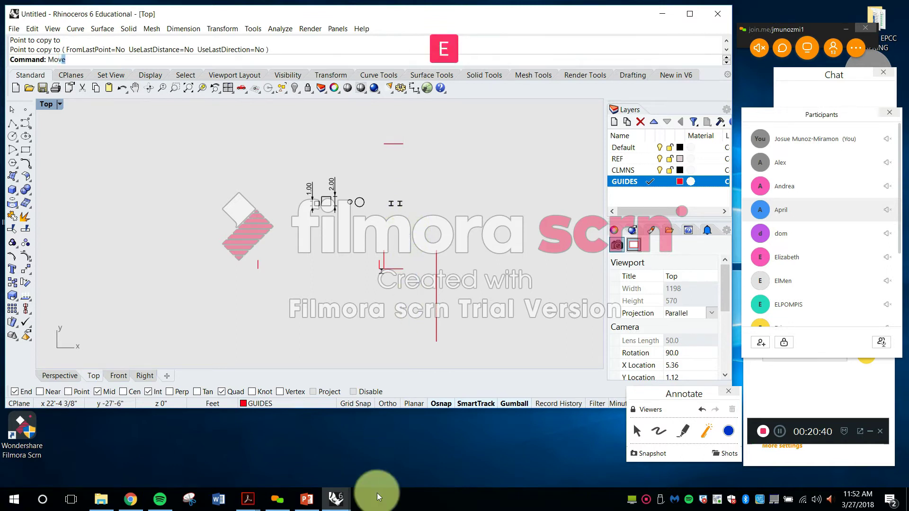
key(space)
drag(483, 333, 254, 244)
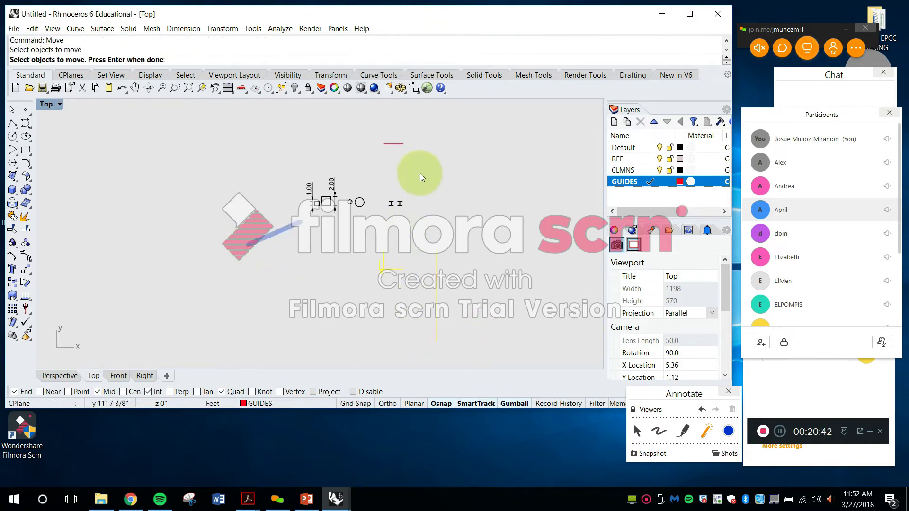
drag(405, 135, 407, 136)
scroll(323, 146, down, 2)
right_click(355, 162)
click(328, 140)
click(440, 152)
key(Escape)
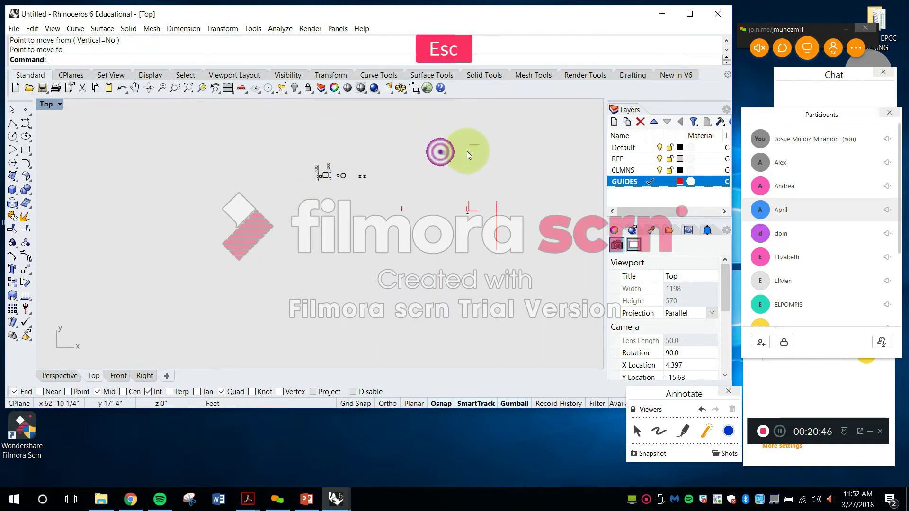
Delete the short vertical guide line copied to the left of the column
scroll(451, 197, up, 6)
right_drag(501, 207, 454, 242)
key(Escape)
drag(359, 257, 313, 238)
key(BackSpace)
Measure the distance between the right endpoints of the lower and upper horizontal guide lines
scroll(400, 213, up, 4)
key(Escape)
right_drag(463, 213, 341, 268)
text(dis)
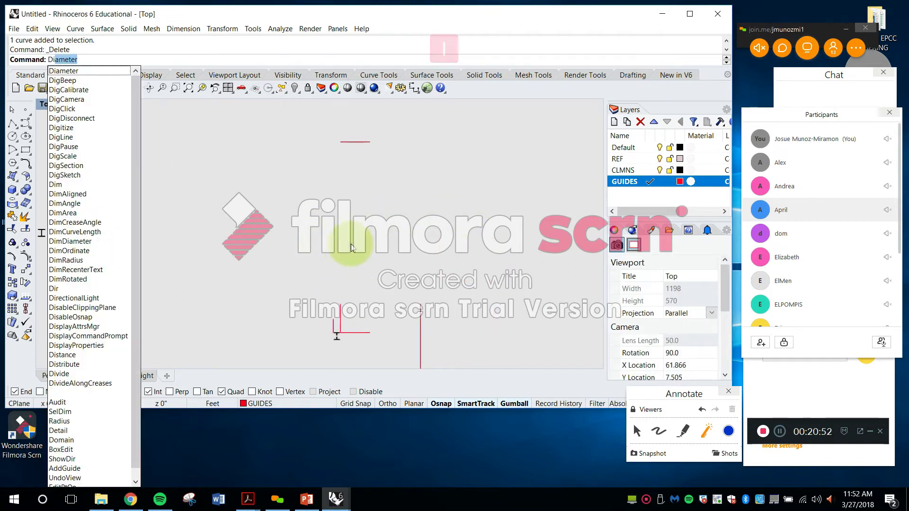
key(Return)
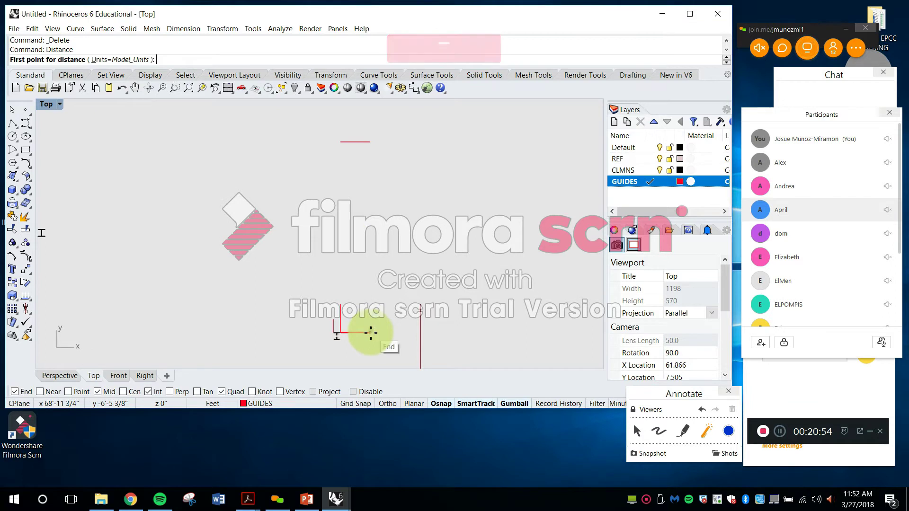
click(371, 333)
click(368, 142)
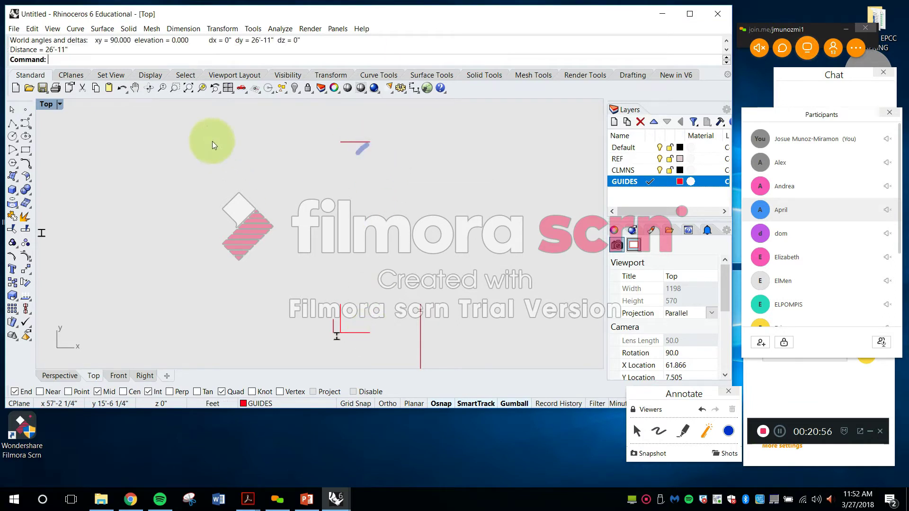
key(Escape)
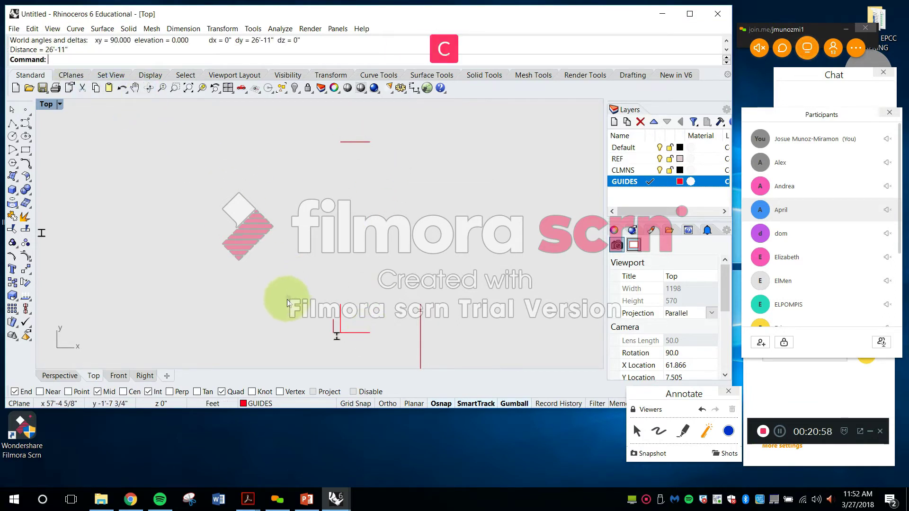
Copy the I-shaped column straight up so the lower-right corner of its bottom flange meets the upper horizontal guide's left end
text(Cop)
key(Return)
scroll(342, 331, up, 10)
scroll(350, 338, up, 12)
key(Return)
click(315, 305)
scroll(316, 305, down, 17)
scroll(317, 305, down, 5)
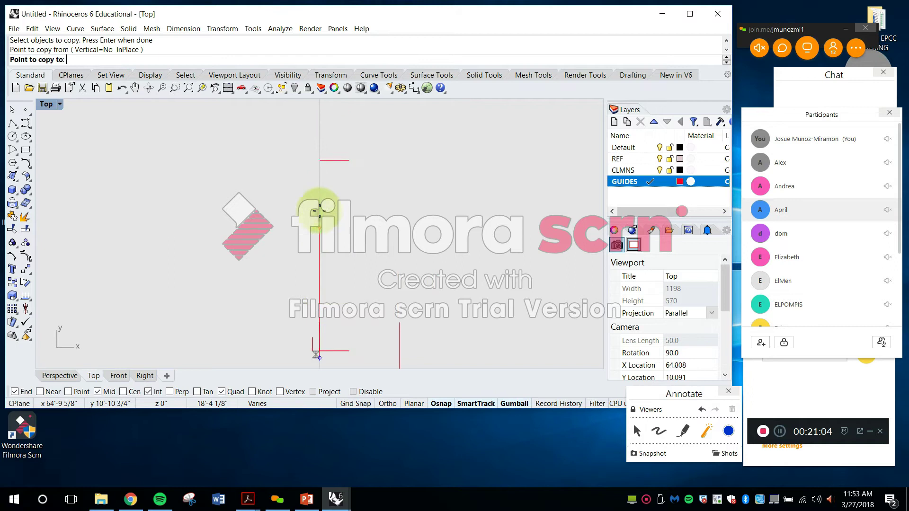
key(shift)
shift+click(325, 163)
key(Escape)
scroll(322, 157, up, 8)
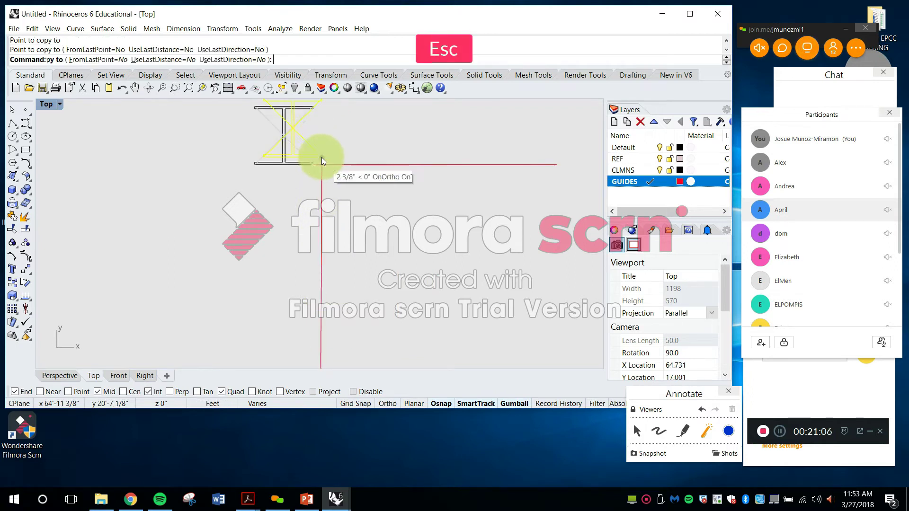
Delete the short vertical guide line at the upper-left corner of the lower column
scroll(309, 164, down, 3)
scroll(317, 197, down, 15)
right_drag(316, 326, 316, 199)
key(Escape)
scroll(310, 319, up, 5)
click(277, 314)
key(BackSpace)
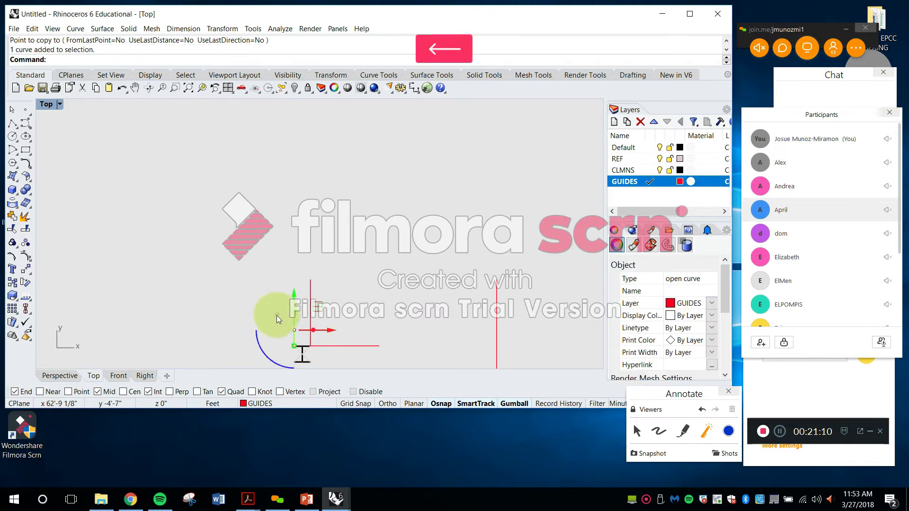
Dimension the clear vertical distance between the two columns' left flange corners, placing the dimension line to their left
scroll(298, 265, down, 4)
right_drag(297, 174, 341, 144)
key(Escape)
text(Dim)
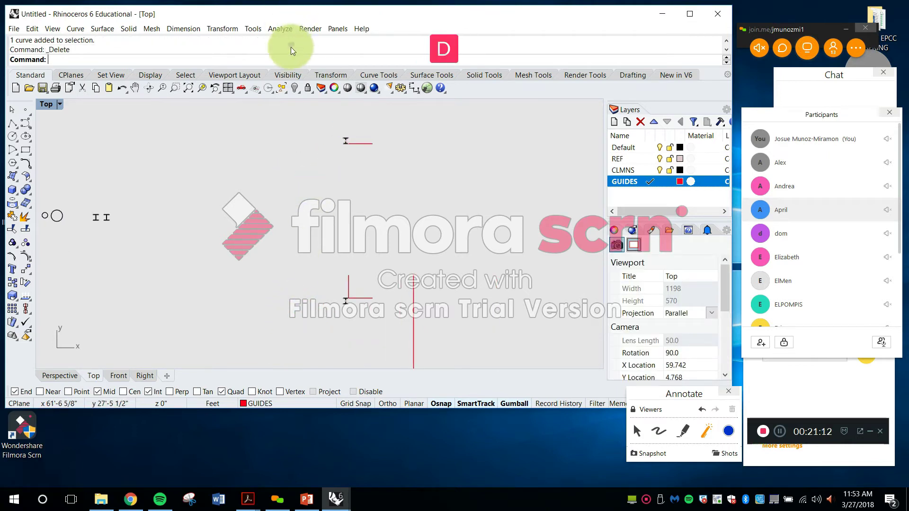
key(space)
scroll(350, 145, up, 20)
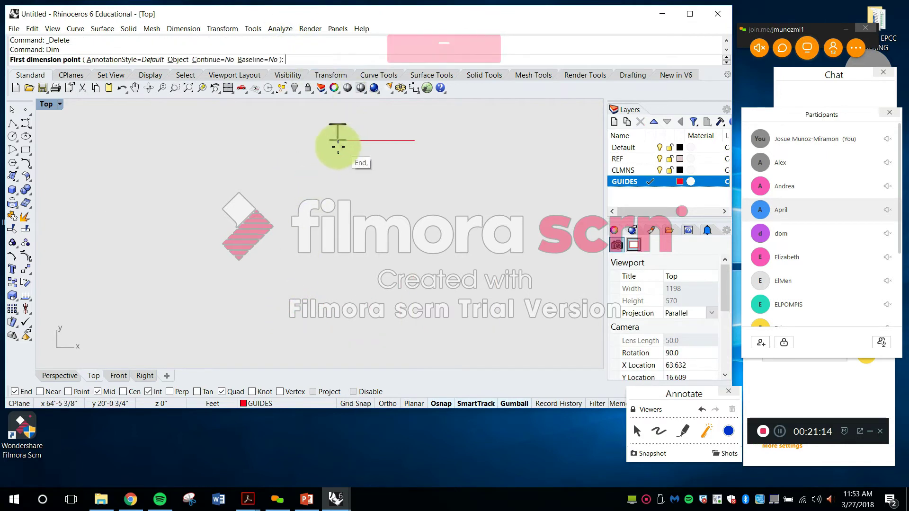
click(293, 117)
scroll(300, 144, down, 5)
scroll(305, 263, down, 5)
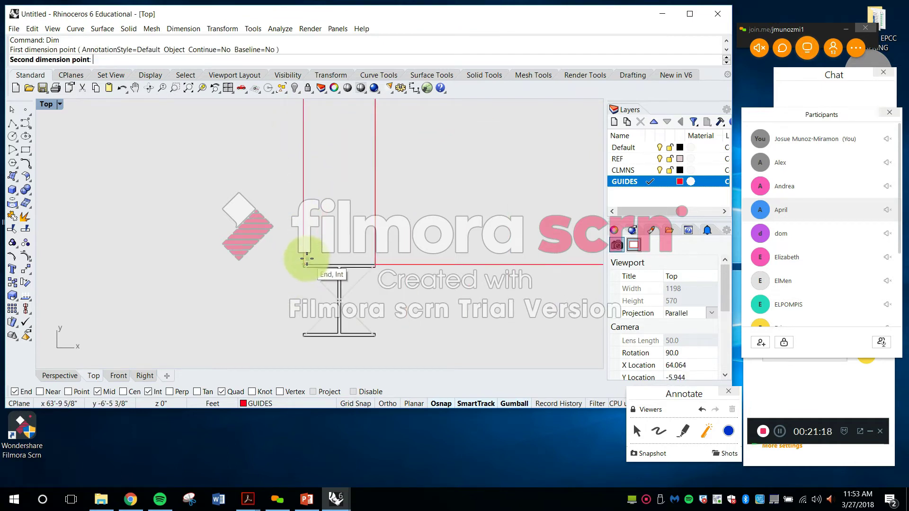
click(305, 262)
scroll(308, 250, down, 20)
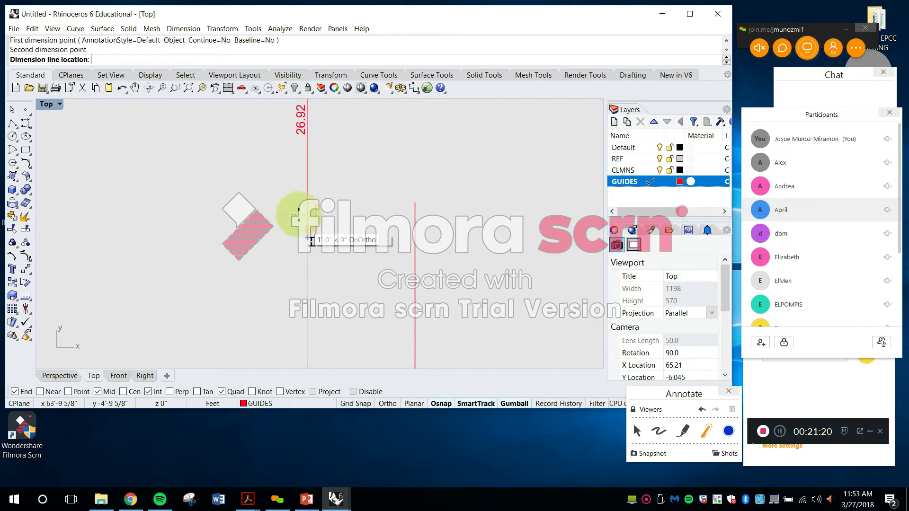
click(294, 211)
right_drag(303, 178, 298, 256)
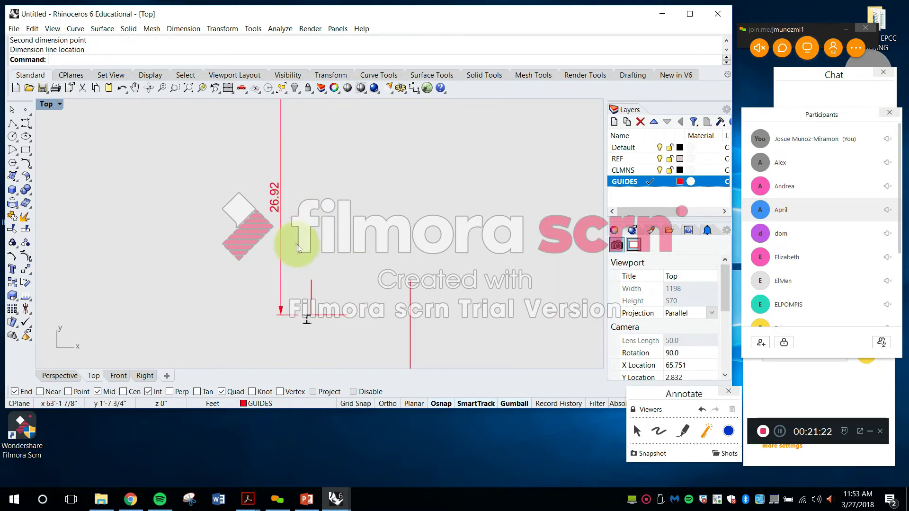
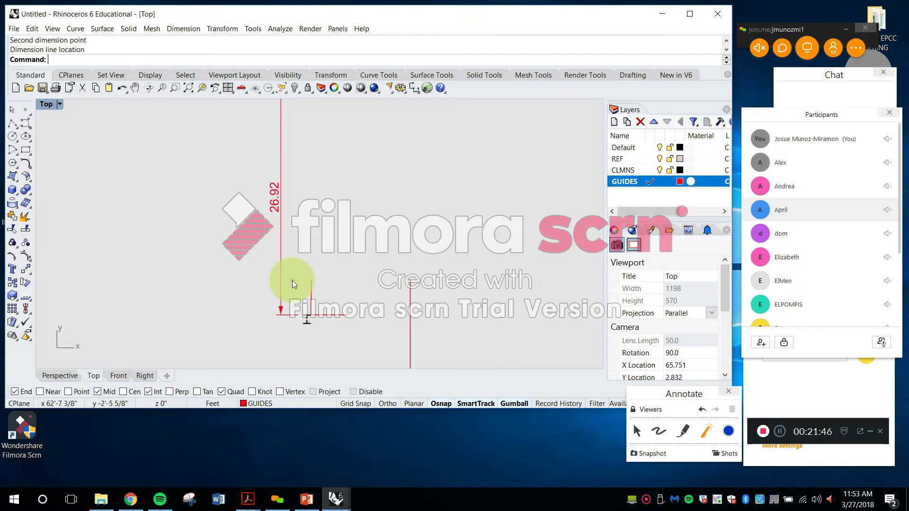
Delete the vertical dimension between the two columns
click(280, 188)
key(Delete)
key(Delete)
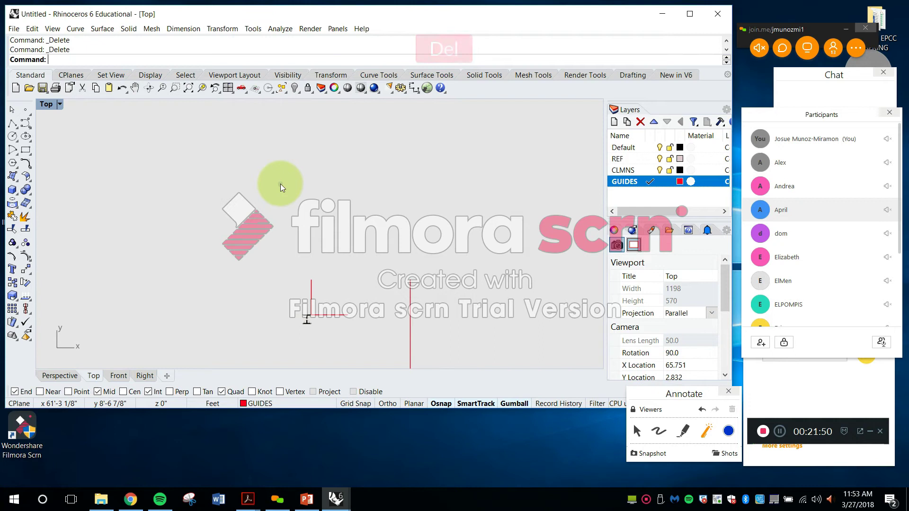
Check the distance between the two horizontal guides at the columns, from the lower guide's right end to the upper one's
key(Escape)
key(s)
key(Escape)
text(distance)
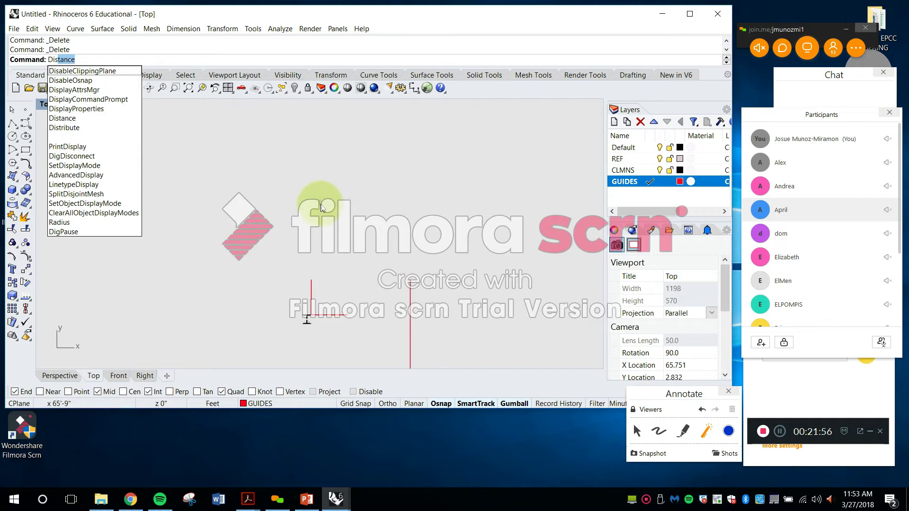
key(Return)
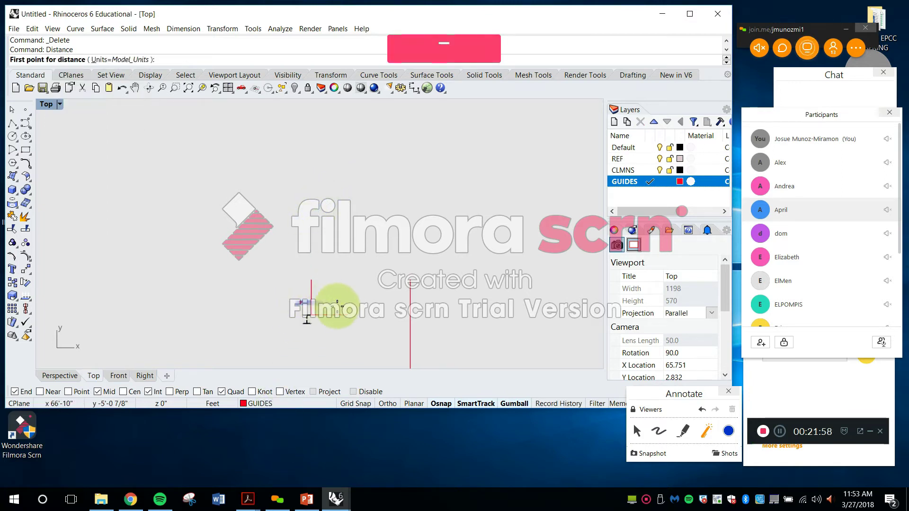
click(348, 315)
scroll(343, 293, down, 2)
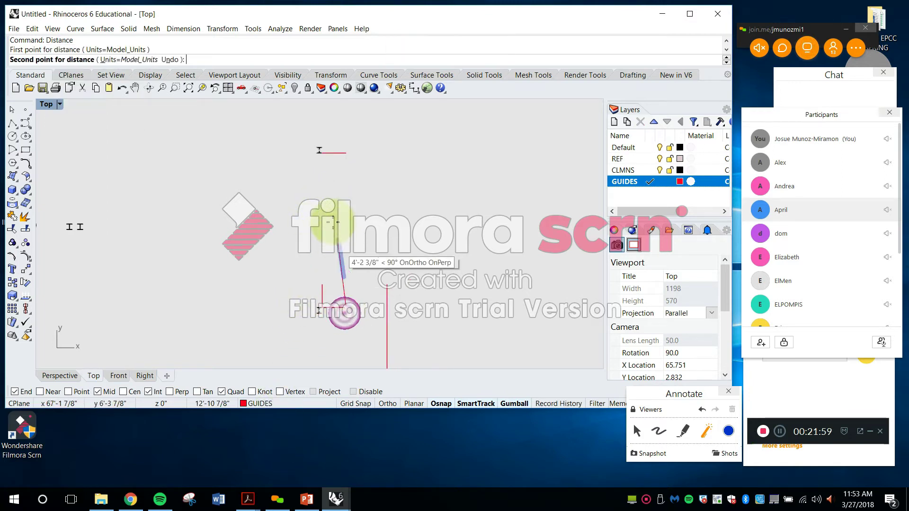
click(345, 148)
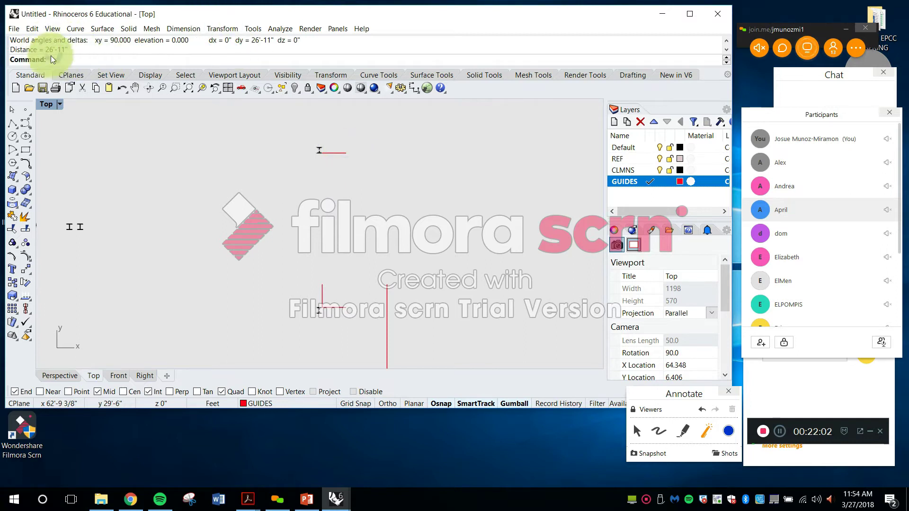
key(Escape)
Delete the two horizontal guide lines and the remaining short vertical guide at the columns
drag(355, 313, 335, 146)
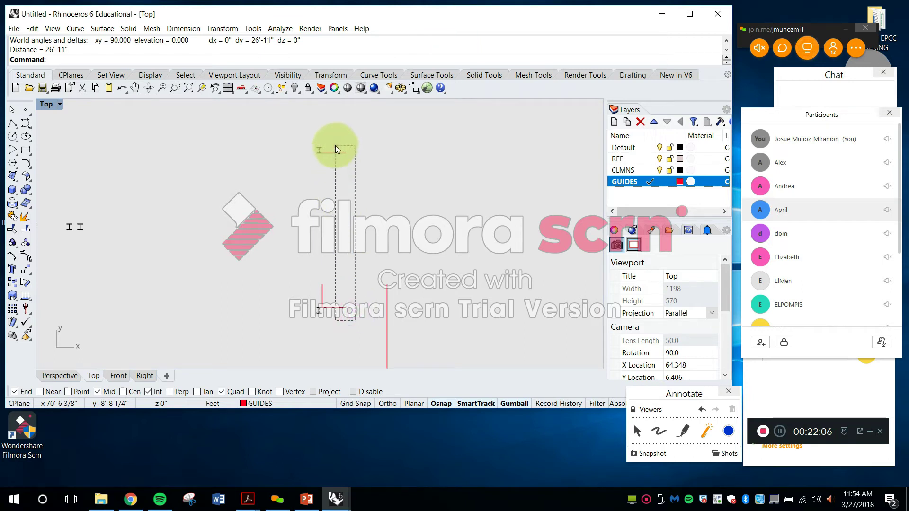
key(Delete)
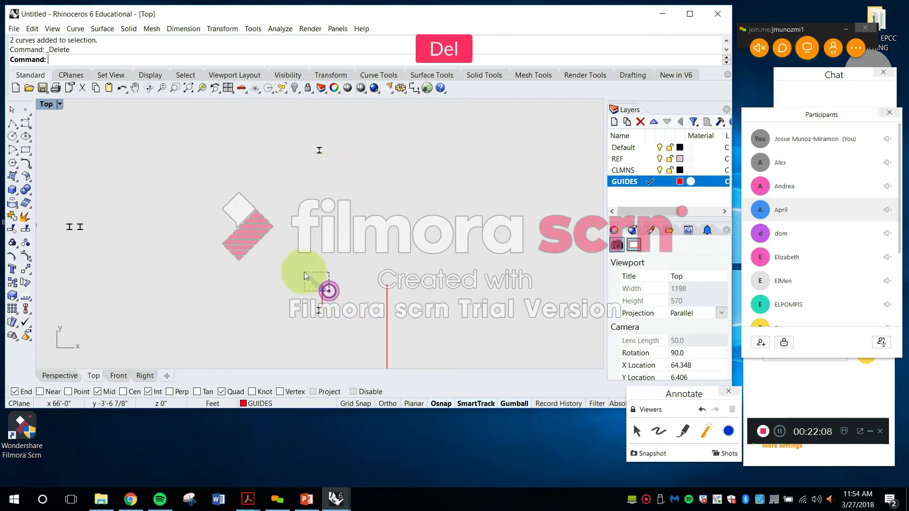
right_drag(361, 243, 425, 226)
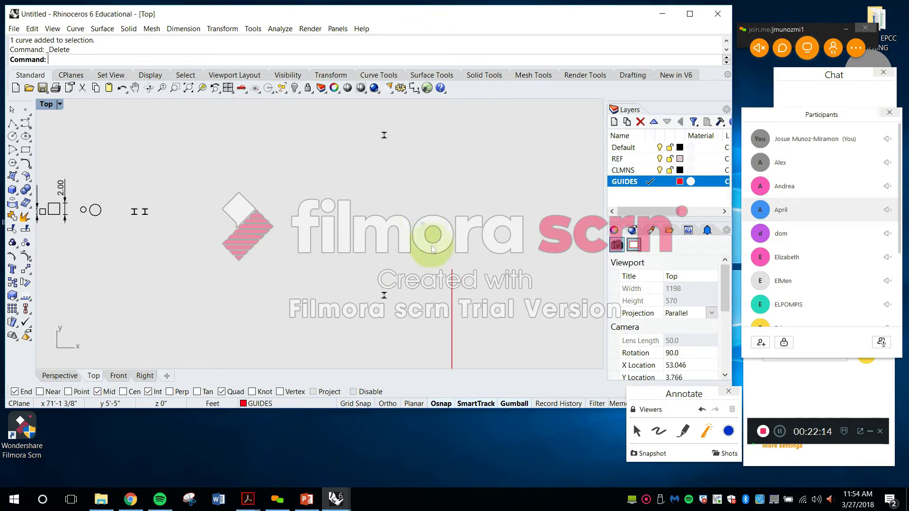
Stretch the top end of the long vertical guide line upward past the upper column
click(452, 272)
click(452, 270)
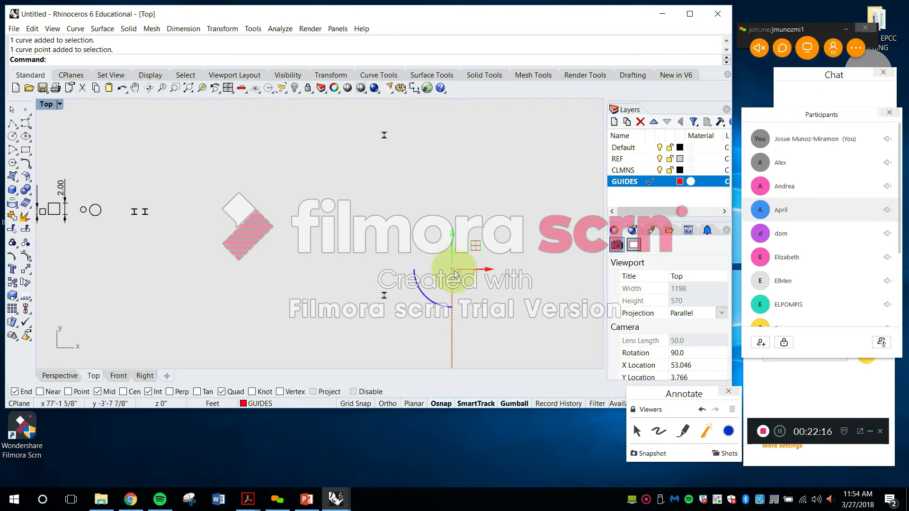
scroll(450, 261, down, 6)
drag(451, 261, 439, 156)
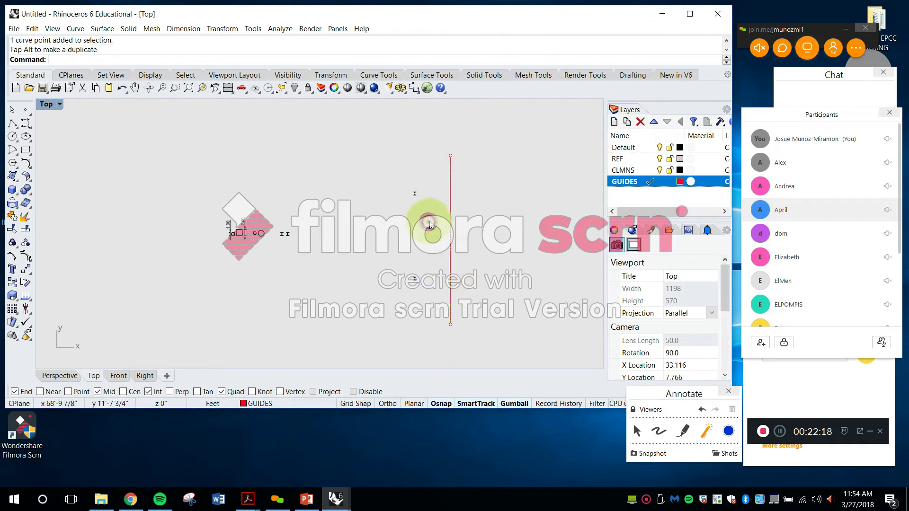
Draw a vertical guide line from the lower column's center straight up past the upper column
scroll(419, 201, up, 5)
right_drag(419, 201, 391, 203)
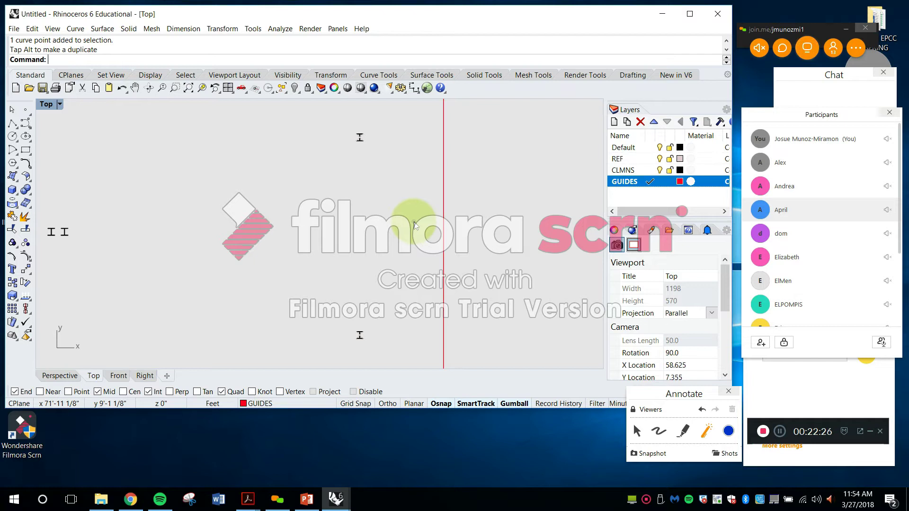
key(Escape)
text(line)
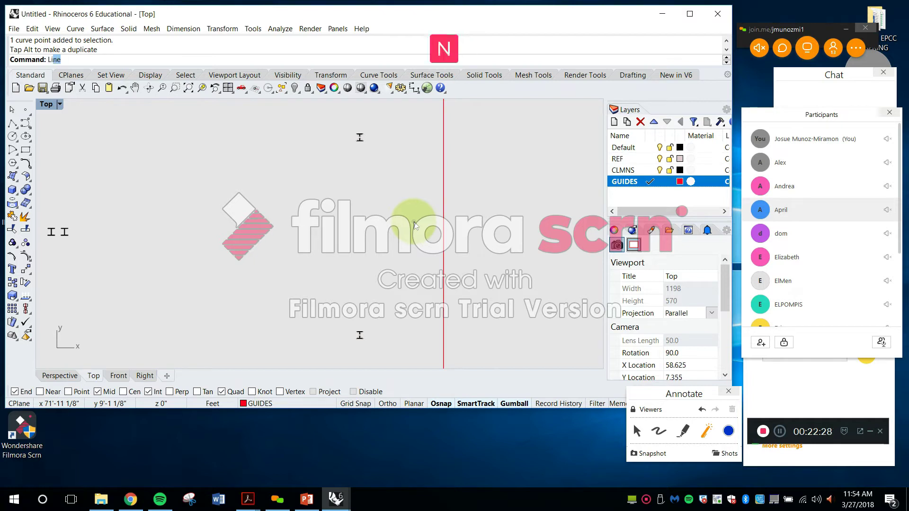
key(space)
scroll(308, 331, up, 6)
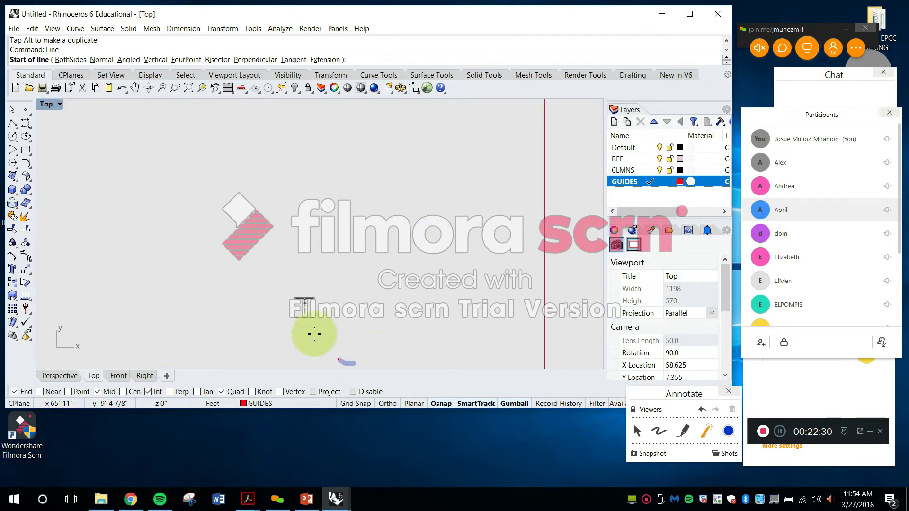
scroll(287, 283, up, 4)
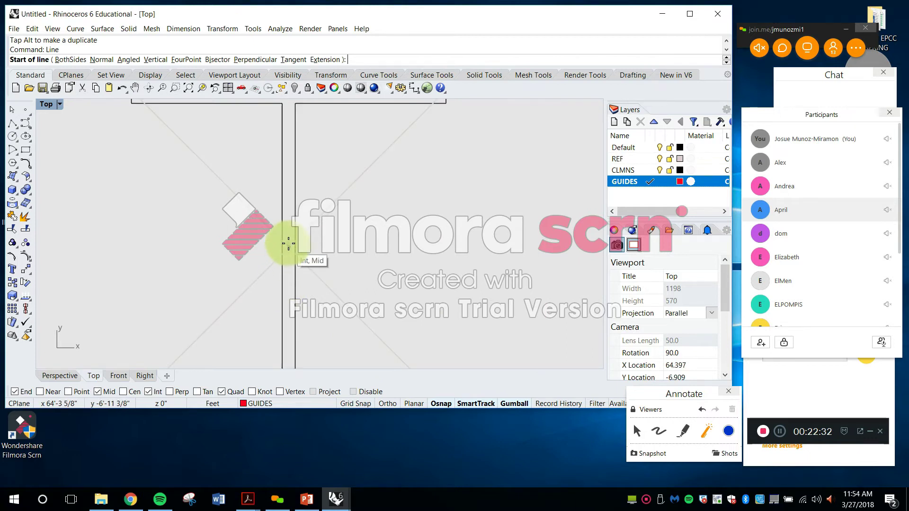
click(288, 244)
scroll(307, 185, down, 20)
right_drag(308, 157, 300, 282)
scroll(303, 142, up, 20)
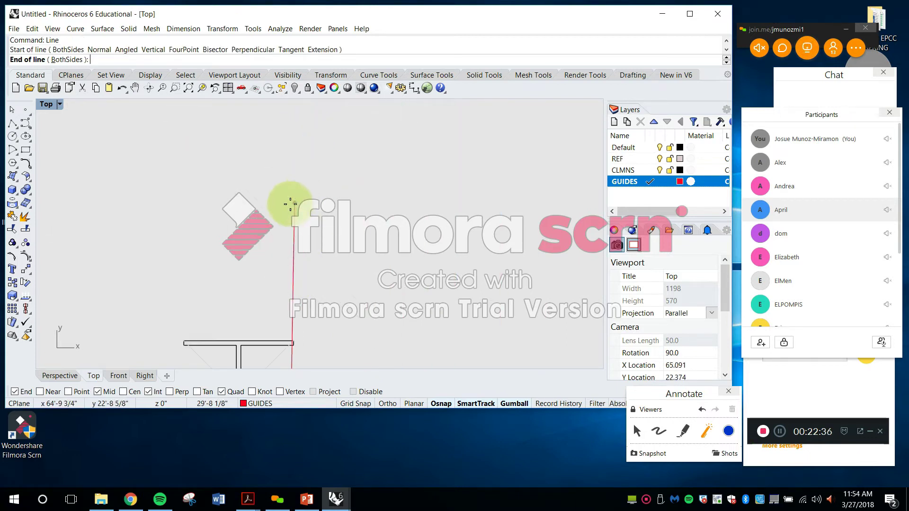
shift+click(244, 116)
scroll(250, 147, down, 3)
scroll(251, 180, down, 4)
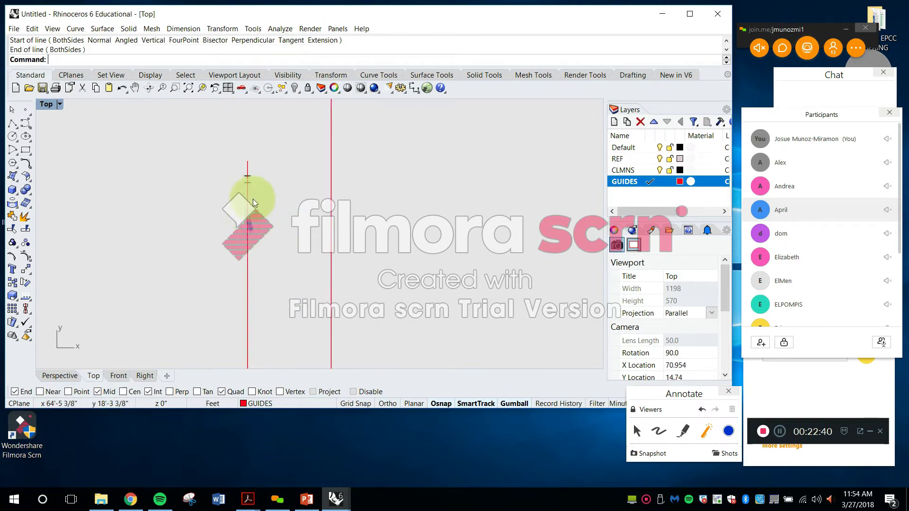
Stretch the bottom end of the new vertical guide line down past the lower column
click(256, 186)
scroll(250, 265, up, 5)
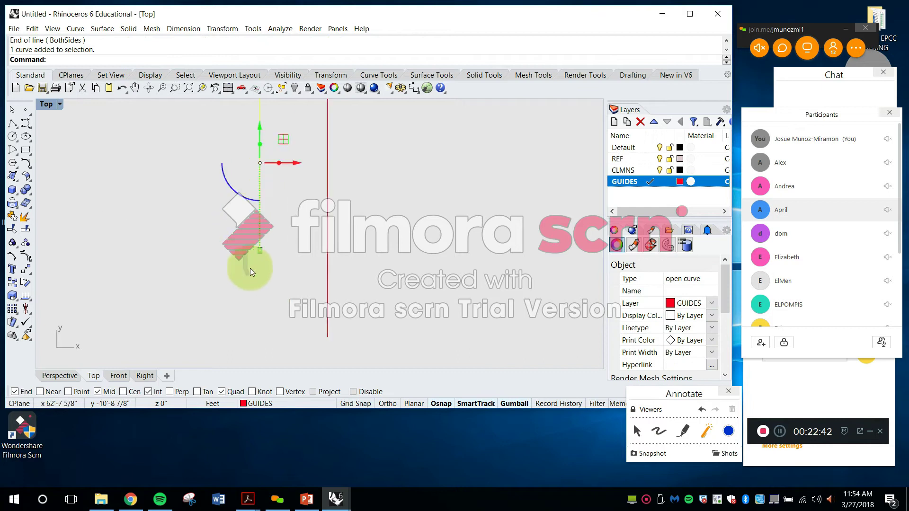
scroll(251, 240, up, 2)
drag(251, 235, 284, 271)
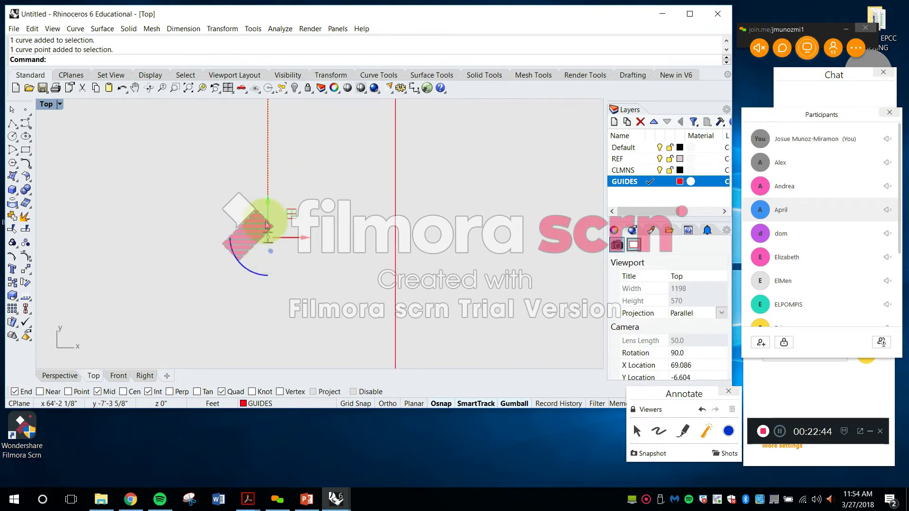
drag(267, 201, 288, 320)
scroll(299, 267, down, 7)
key(Escape)
scroll(288, 191, up, 3)
scroll(305, 126, up, 4)
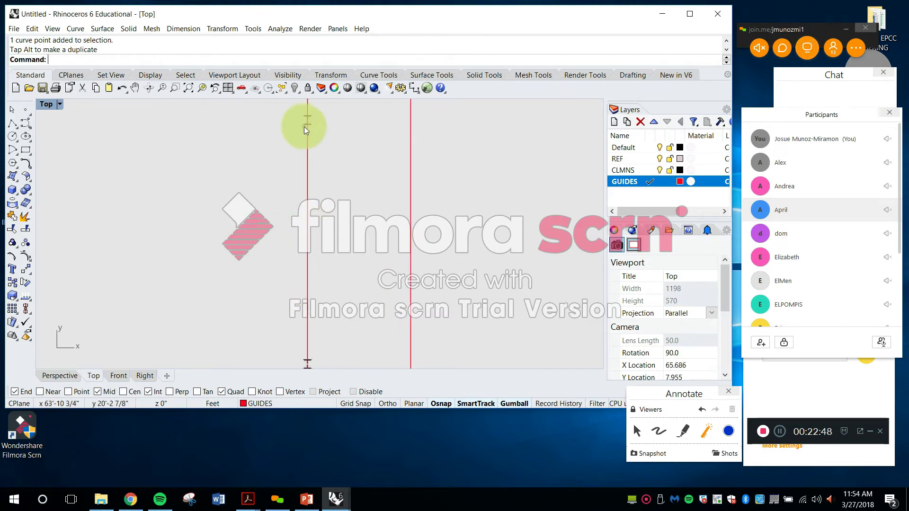
Draw a horizontal guide line leftward from the vertical guide at the upper column's center
right_drag(307, 125, 328, 218)
scroll(327, 218, up, 2)
key(Escape)
text(line)
key(space)
scroll(323, 214, up, 15)
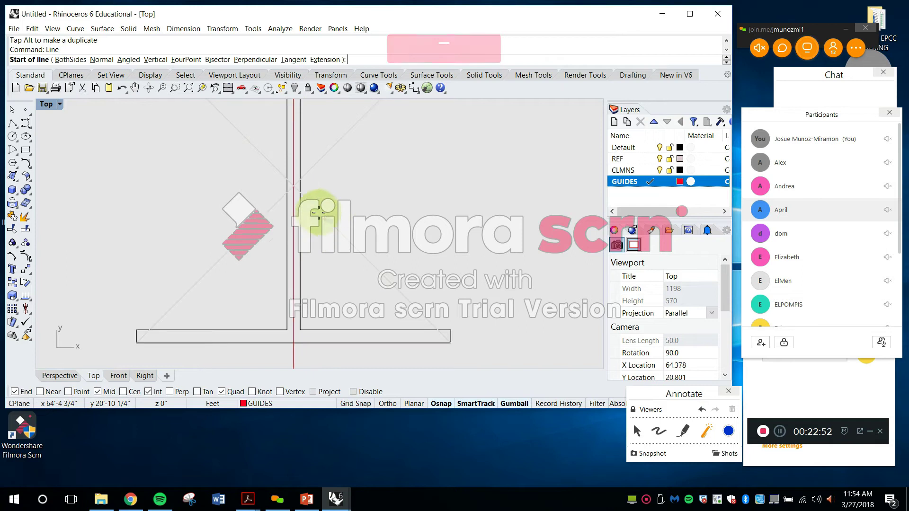
click(279, 168)
scroll(319, 170, down, 18)
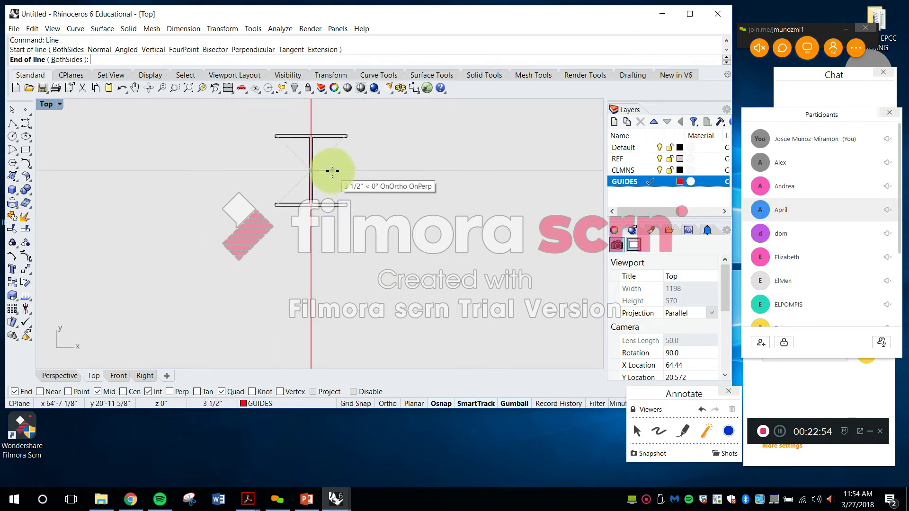
scroll(329, 169, down, 9)
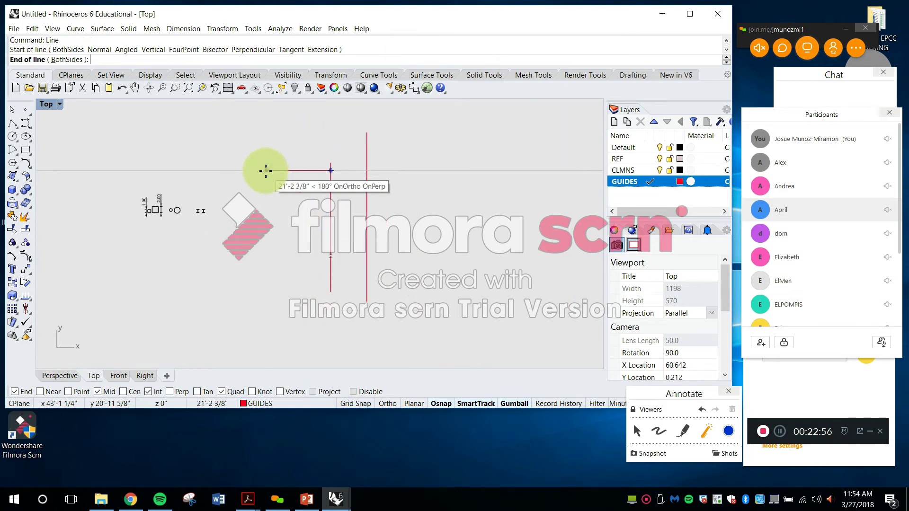
click(235, 168)
key(Escape)
Move the reference column profiles and their dimensions farther away from the guide lines
scroll(186, 204, up, 5)
right_drag(186, 203, 421, 172)
text(mo)
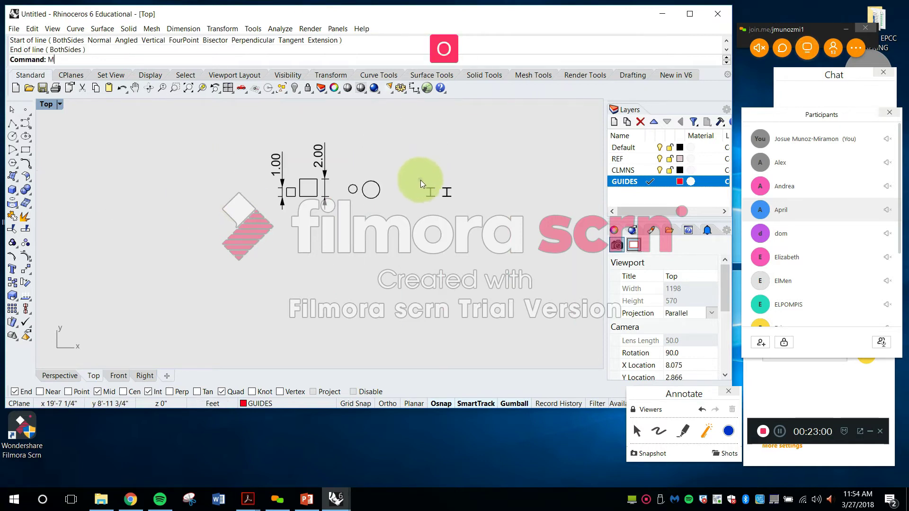
text(ve)
key(space)
drag(470, 231, 248, 134)
key(space)
scroll(337, 178, down, 8)
scroll(354, 190, down, 9)
click(354, 190)
right_drag(280, 147, 282, 238)
click(239, 193)
key(Escape)
scroll(379, 276, up, 15)
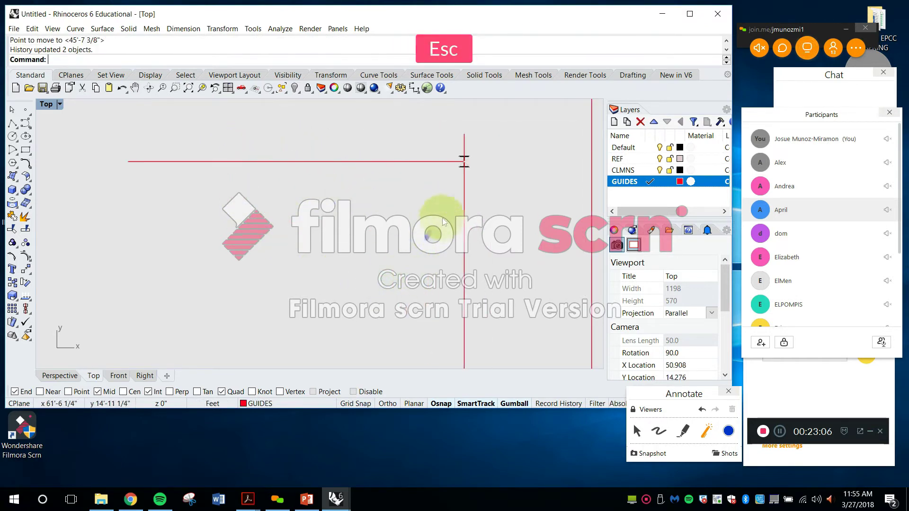
scroll(455, 164, up, 3)
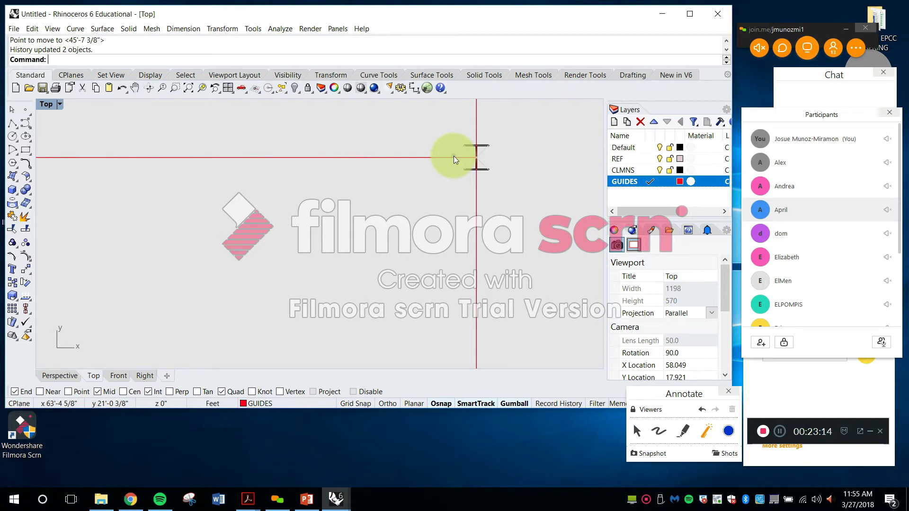
key(Escape)
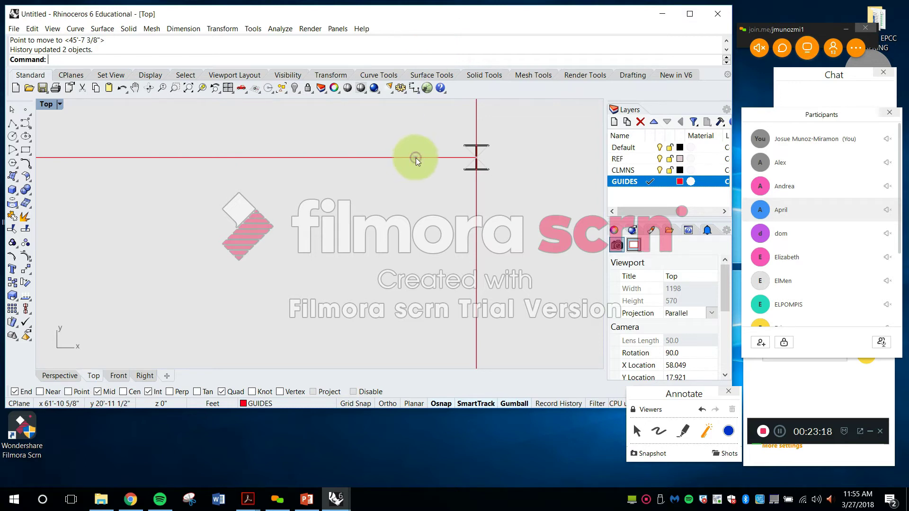
click(415, 158)
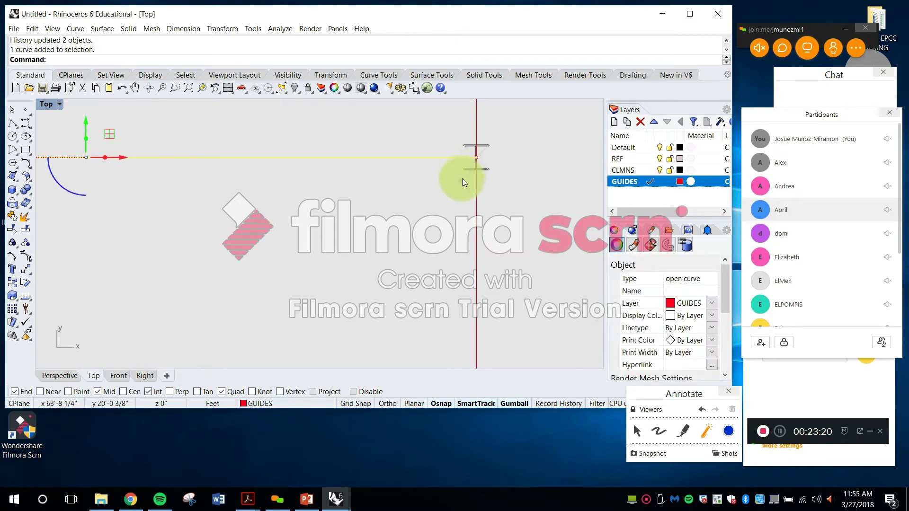
scroll(488, 157, up, 3)
right_drag(487, 157, 502, 236)
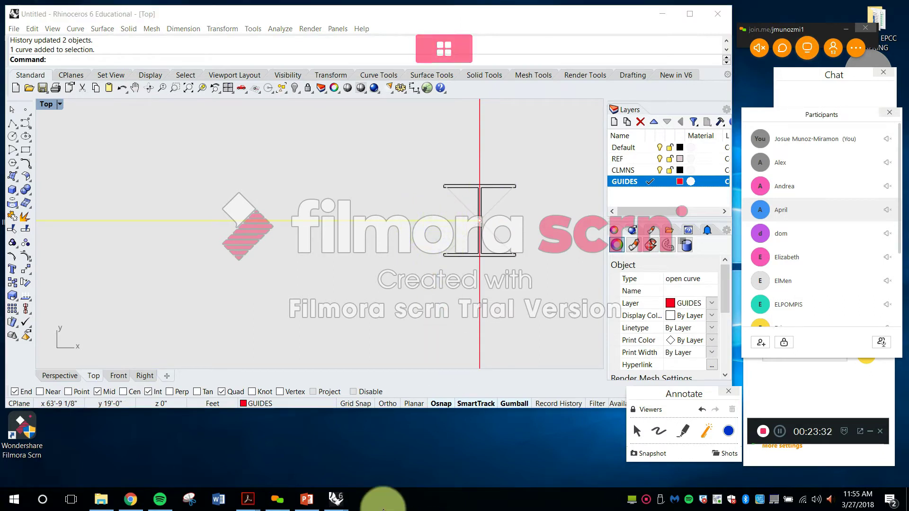
key(super+p)
drag(446, 246, 466, 182)
click(524, 139)
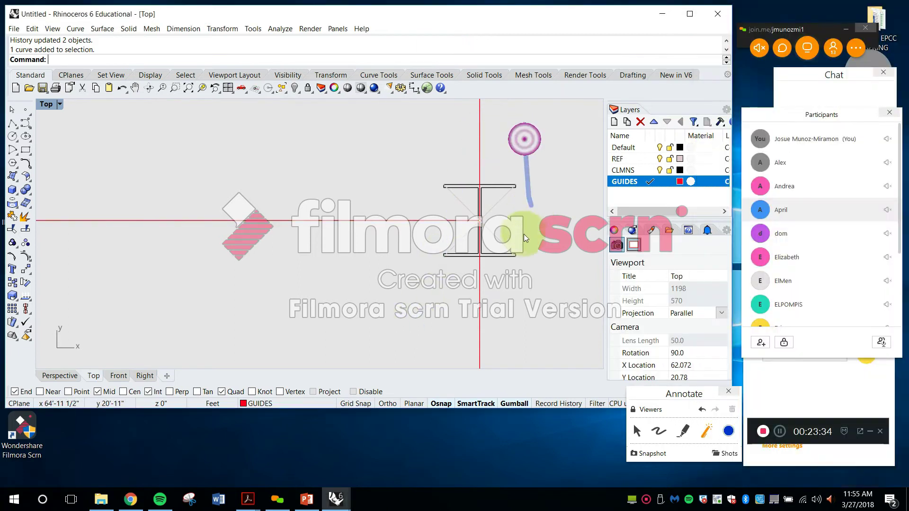
Stretch the right end of the horizontal guide line past the upper column
scroll(526, 239, up, 2)
scroll(529, 241, up, 2)
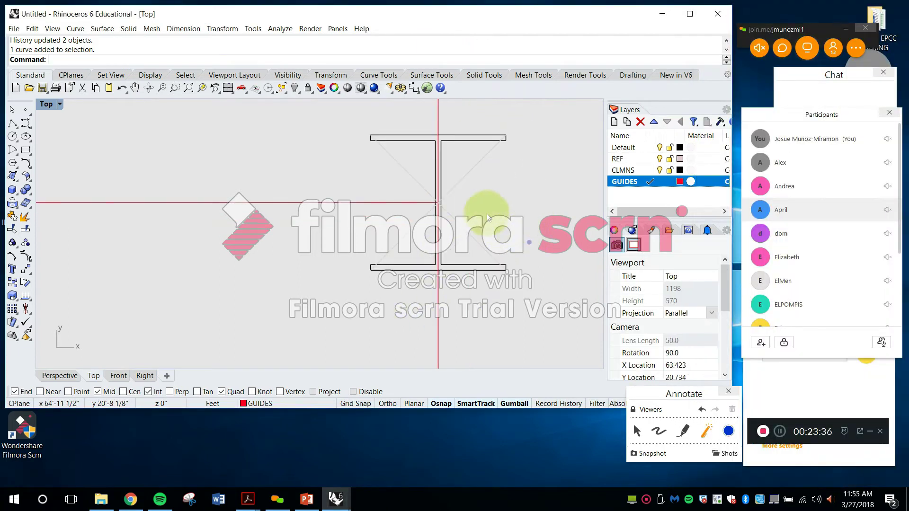
click(424, 203)
scroll(381, 177, up, 3)
drag(382, 178, 530, 211)
scroll(453, 209, down, 8)
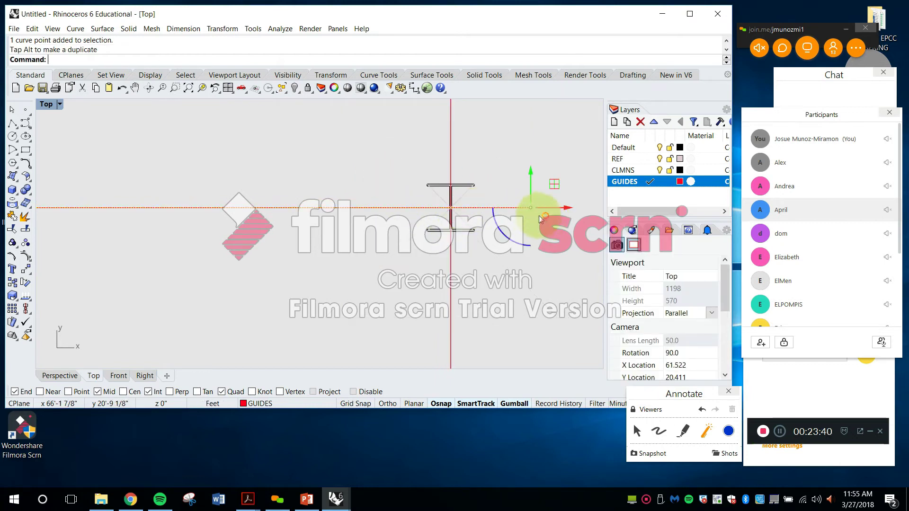
scroll(487, 180, down, 8)
scroll(504, 186, up, 2)
drag(487, 186, 492, 187)
key(Escape)
scroll(423, 208, down, 7)
scroll(433, 222, up, 5)
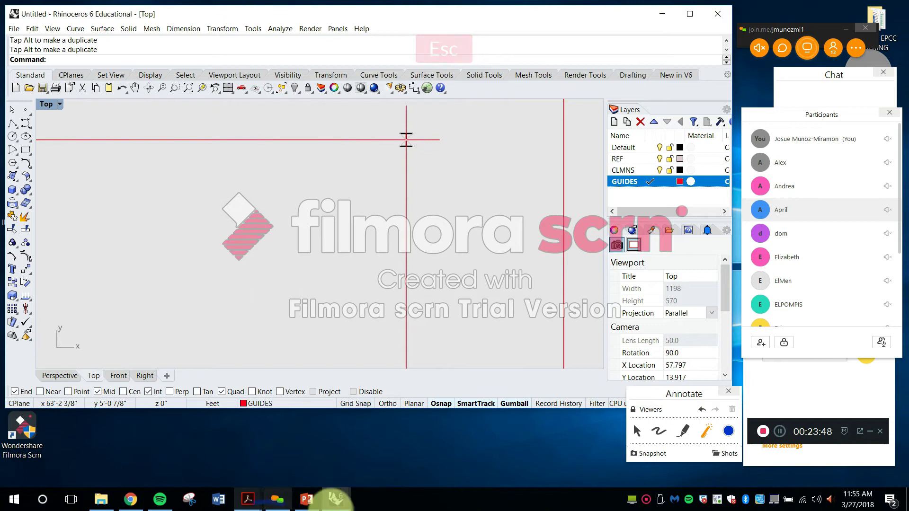
Switch to the Structure & Grid file and examine its walls, the grid lines crossing at the column centers and the COLGRD layer
click(337, 497)
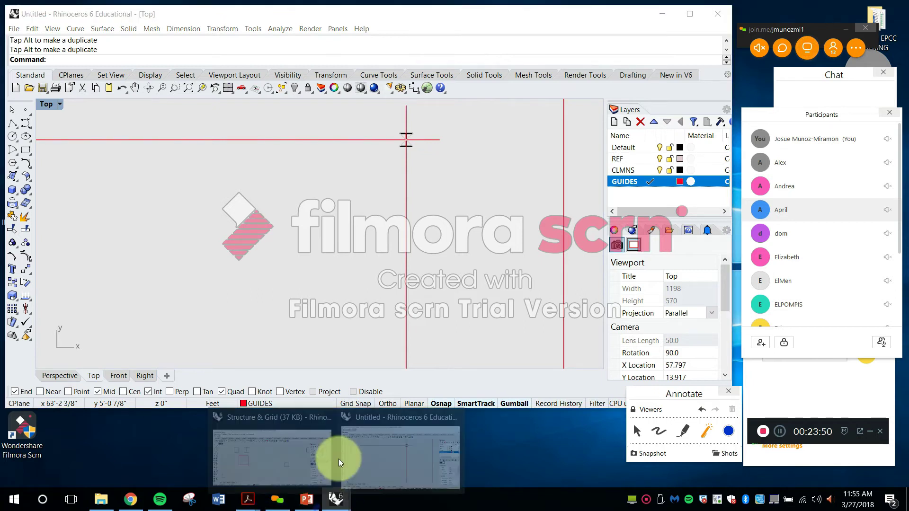
click(294, 455)
scroll(460, 243, up, 6)
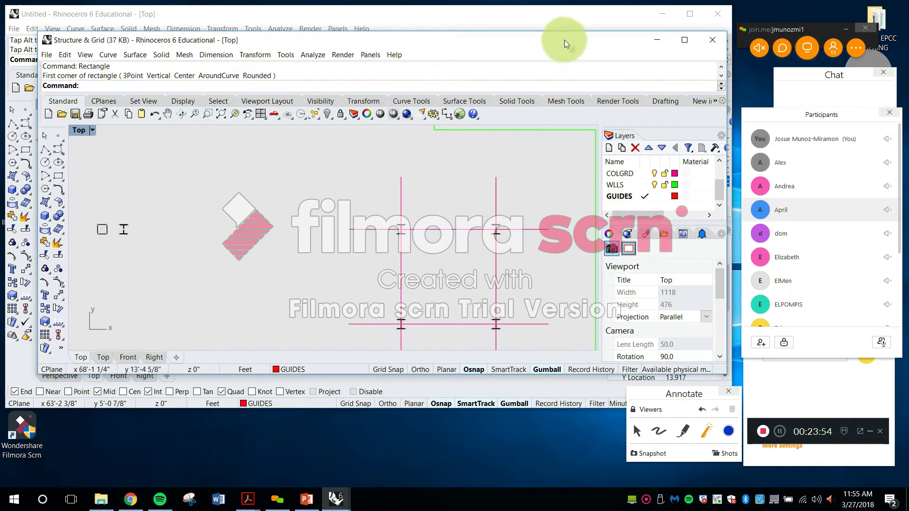
drag(564, 36, 555, 29)
right_drag(501, 167, 419, 196)
scroll(402, 162, up, 4)
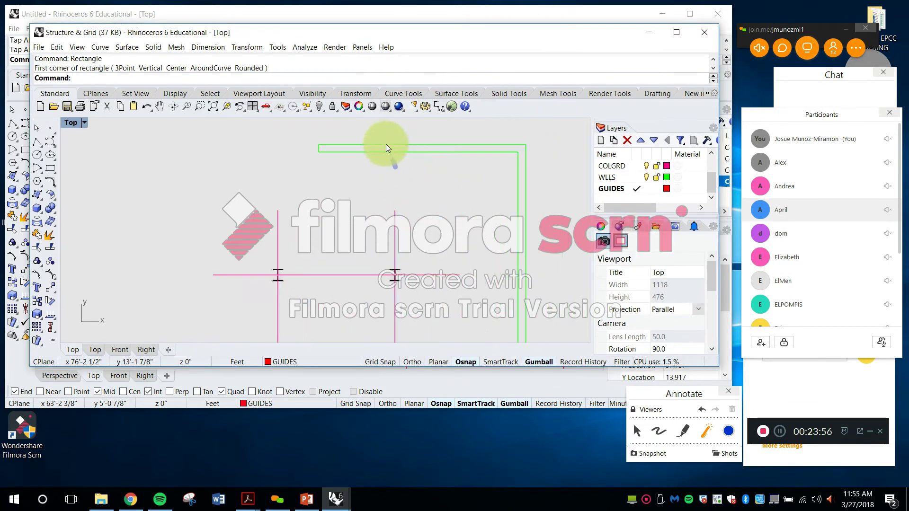
scroll(364, 135, down, 3)
right_drag(382, 263, 354, 209)
scroll(361, 204, up, 8)
right_drag(351, 260, 369, 212)
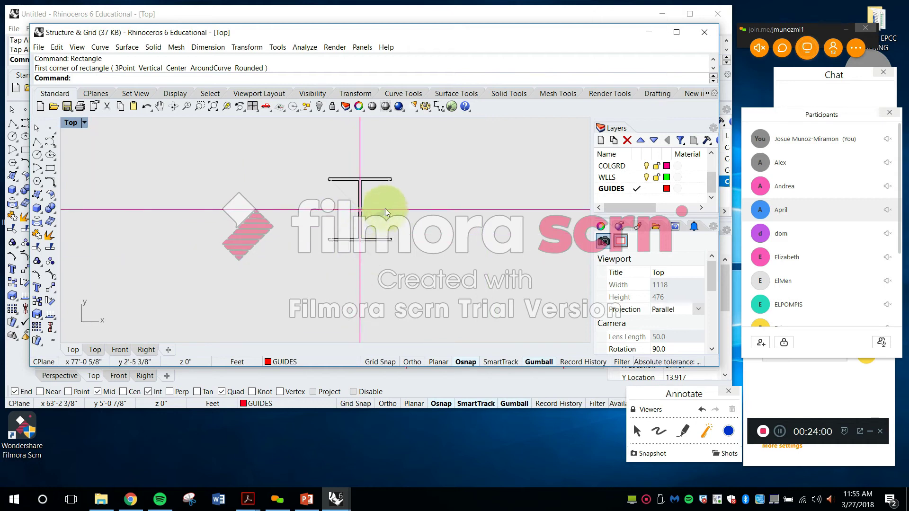
scroll(381, 207, up, 10)
scroll(313, 210, up, 10)
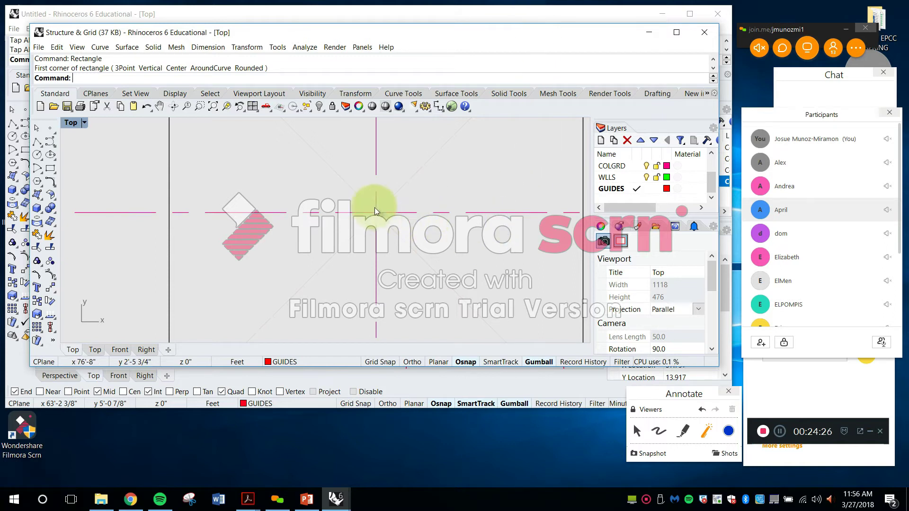
scroll(376, 212, up, 5)
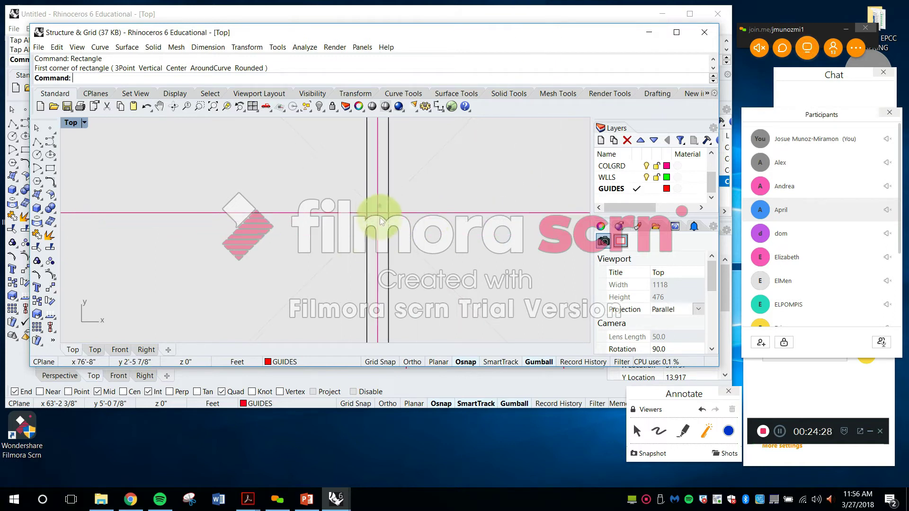
click(609, 165)
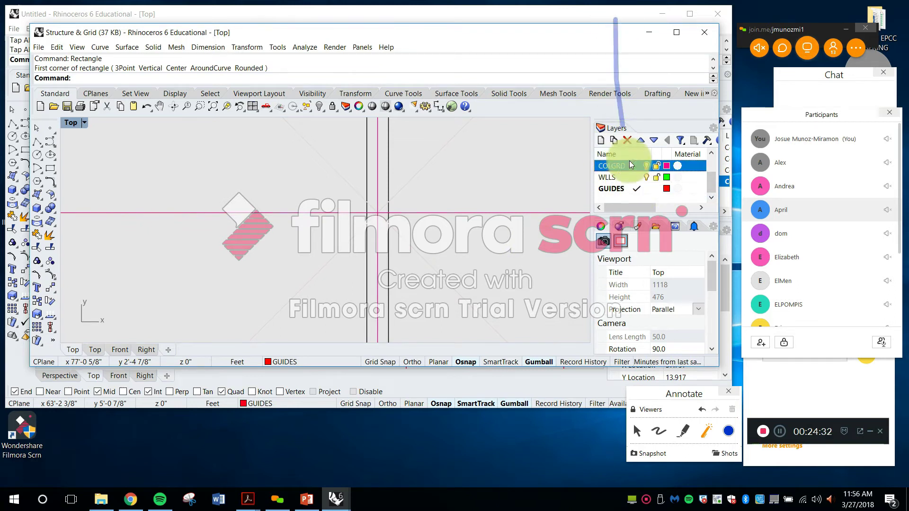
Return to the untitled drawing and add a new layer named COLGRD
click(582, 14)
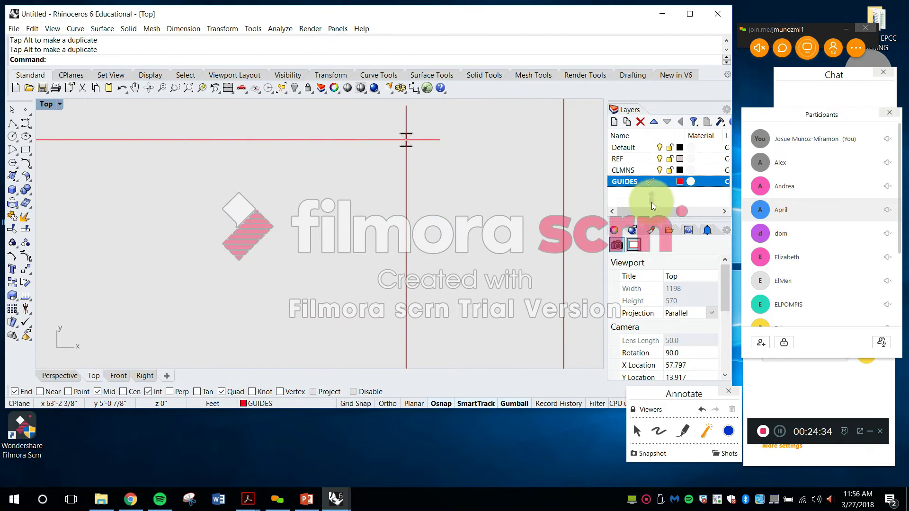
click(615, 122)
key(Caps_Lock)
text(COLGRD)
key(Return)
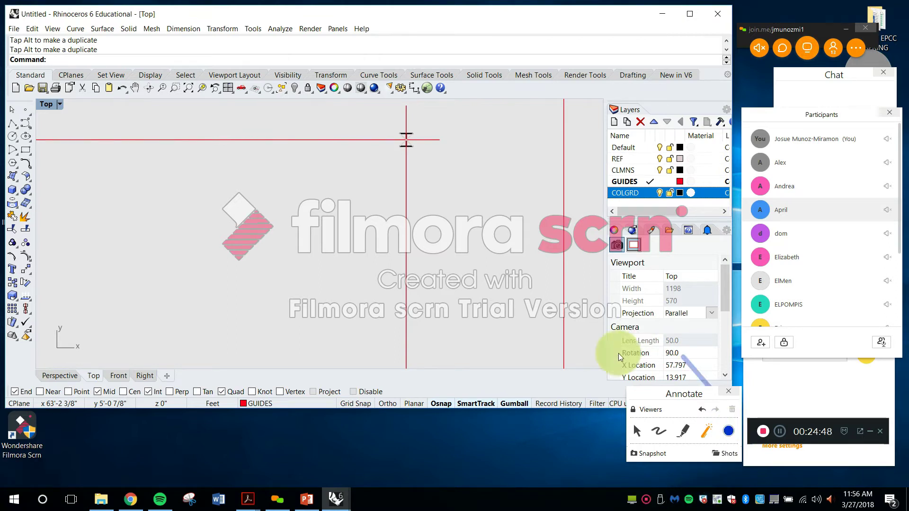
Set the COLGRD layer's color to a bright pink, RGB 255, 0, 166
click(680, 193)
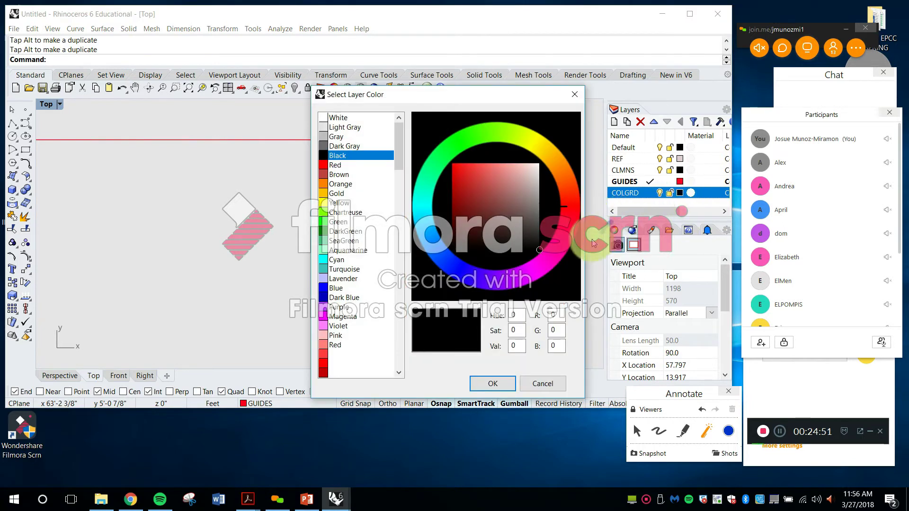
click(561, 252)
click(453, 163)
click(555, 255)
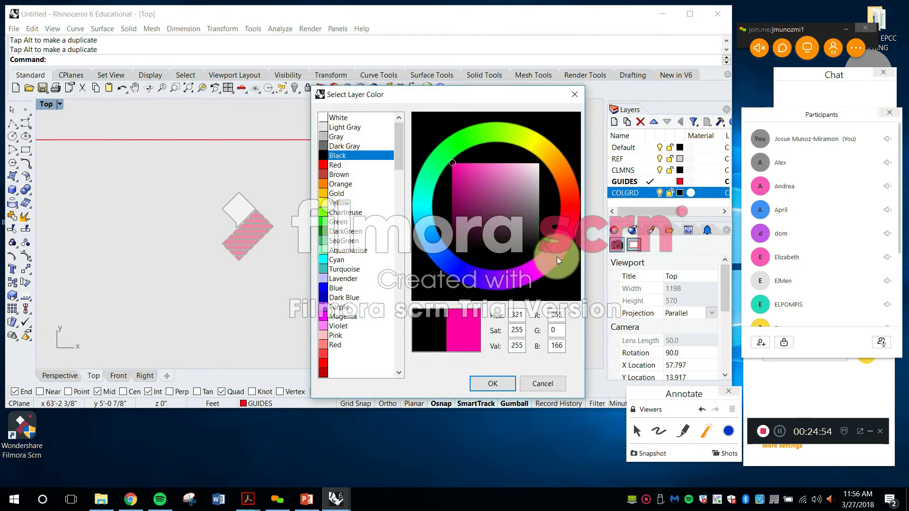
click(498, 384)
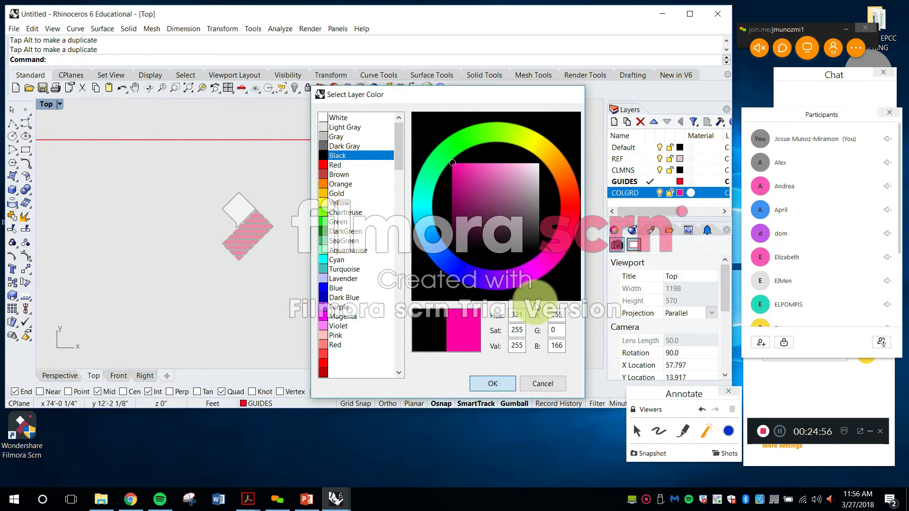
scroll(462, 172, down, 5)
scroll(463, 176, up, 4)
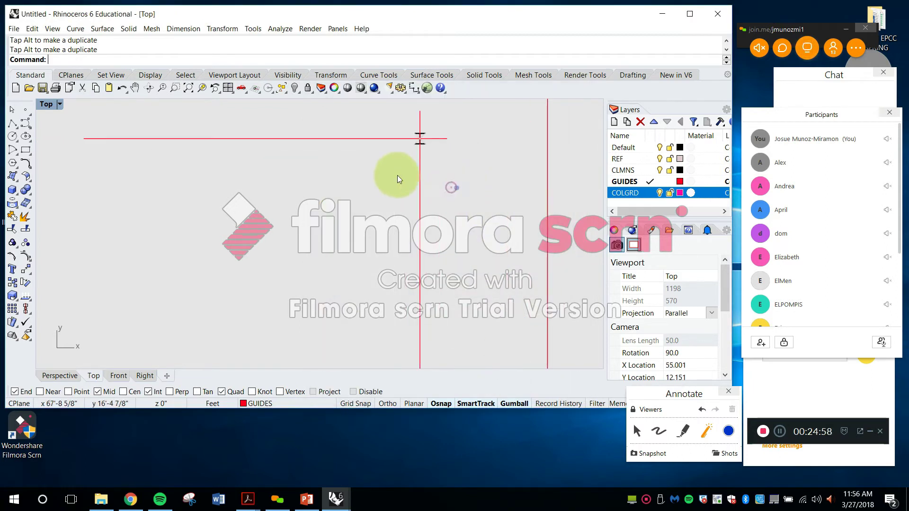
Move the vertical and horizontal guide lines crossing at the upper column to the COLGRD layer
click(420, 199)
click(303, 404)
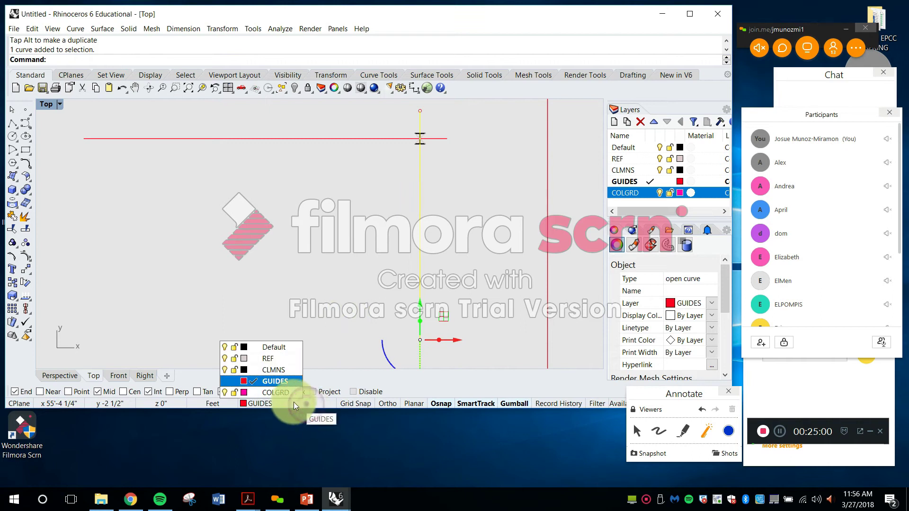
click(285, 390)
click(384, 138)
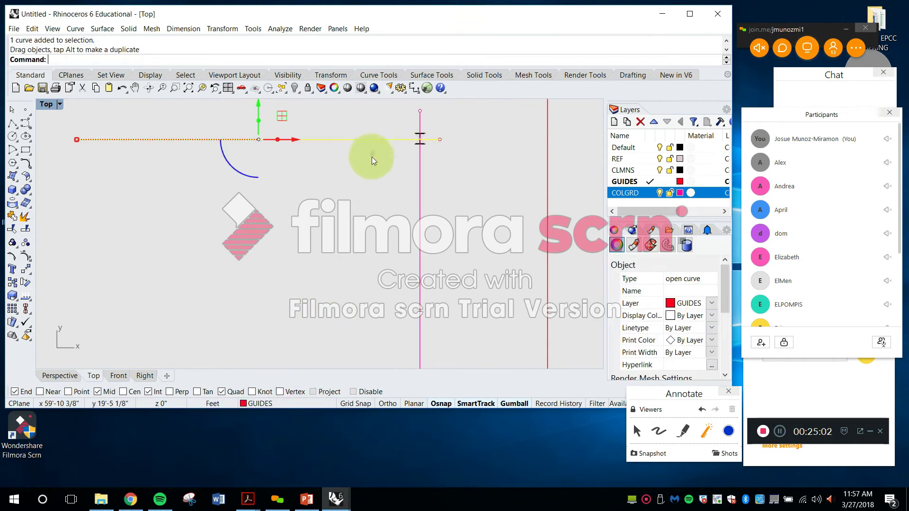
key(ctrl+z)
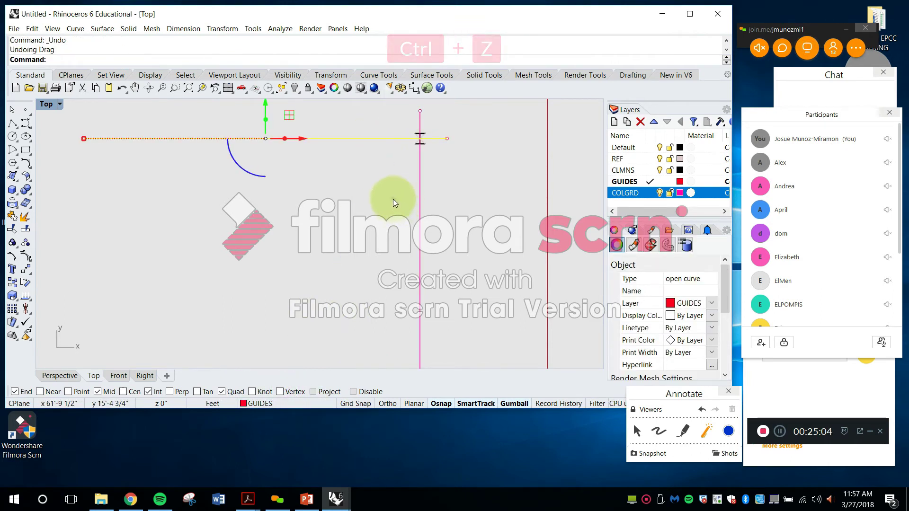
click(305, 403)
click(287, 393)
click(355, 227)
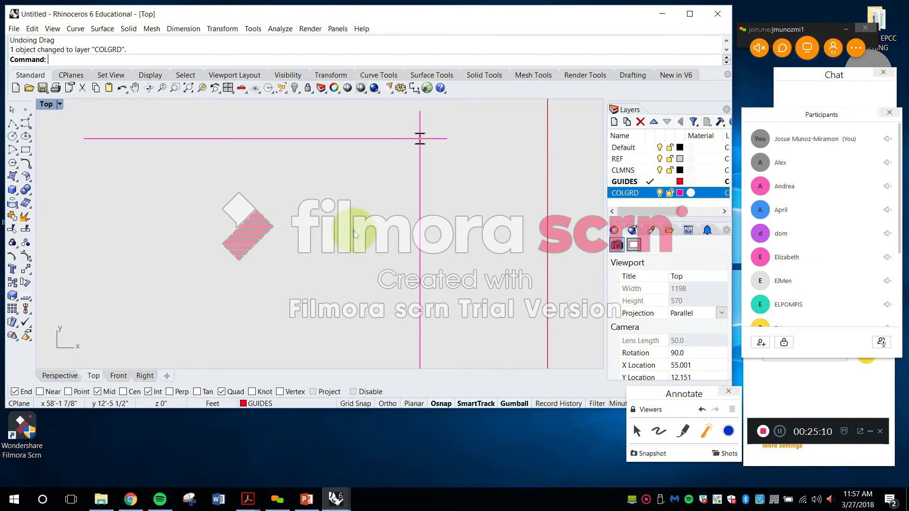
Examine the upper I-shaped column where the column grid lines cross, along with the surrounding layout
click(779, 432)
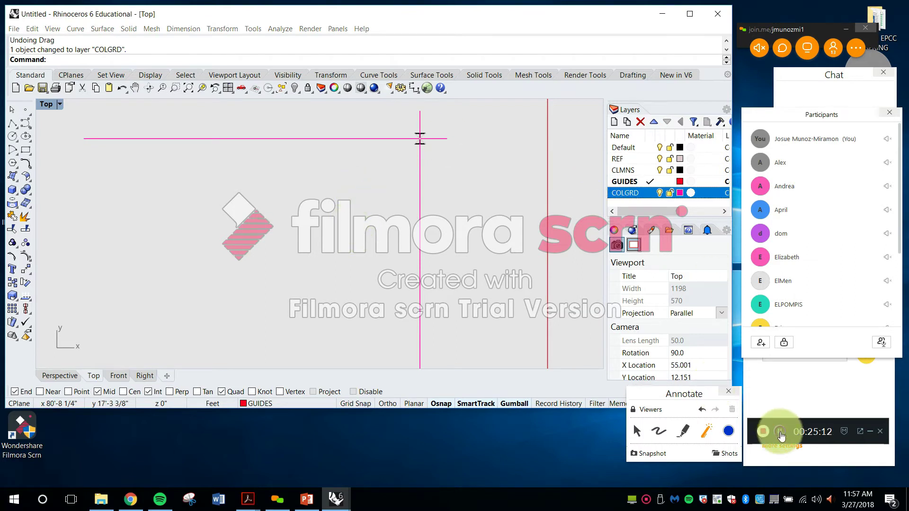
right_drag(452, 187, 441, 227)
scroll(424, 180, up, 8)
scroll(394, 146, up, 6)
scroll(399, 177, up, 10)
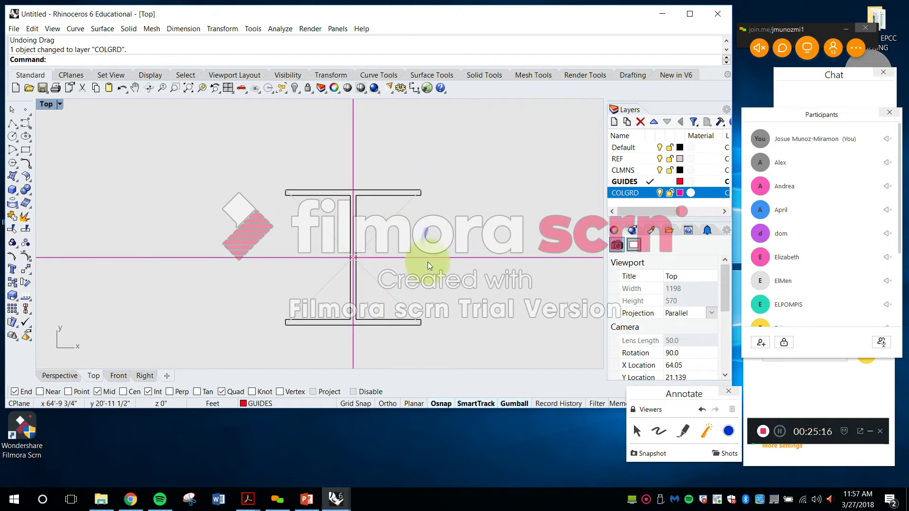
scroll(454, 268, up, 8)
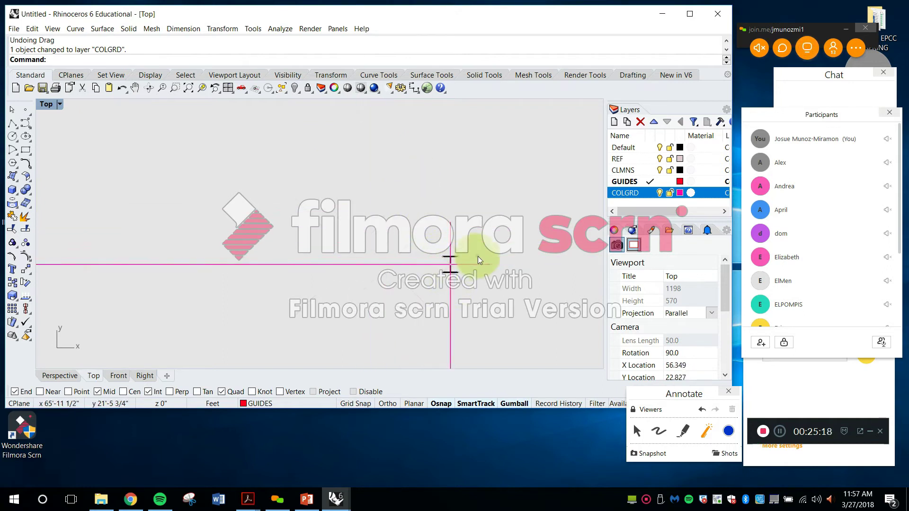
scroll(461, 233, up, 8)
scroll(419, 216, down, 3)
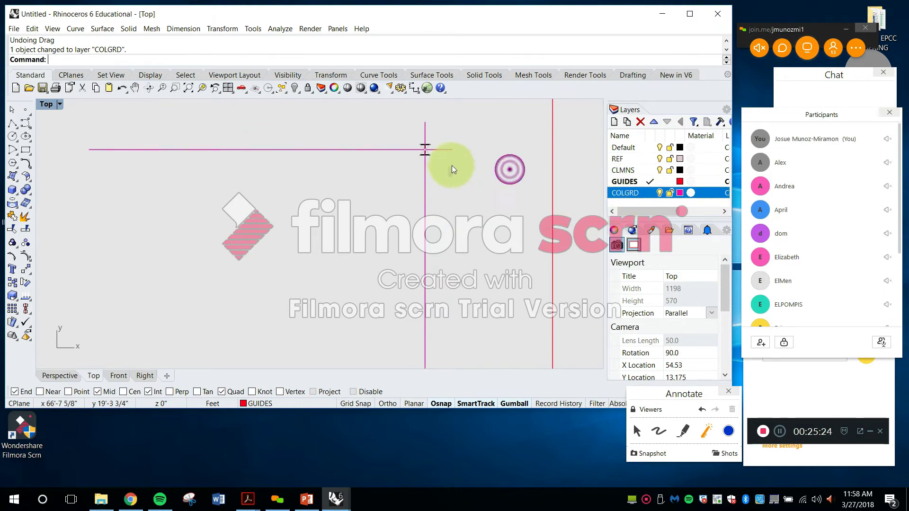
scroll(447, 165, up, 5)
click(419, 127)
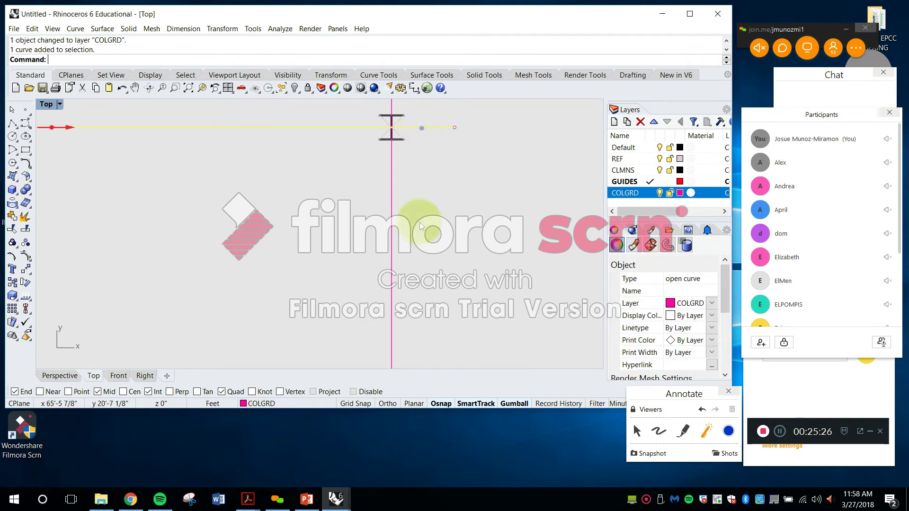
click(475, 232)
scroll(475, 232, down, 20)
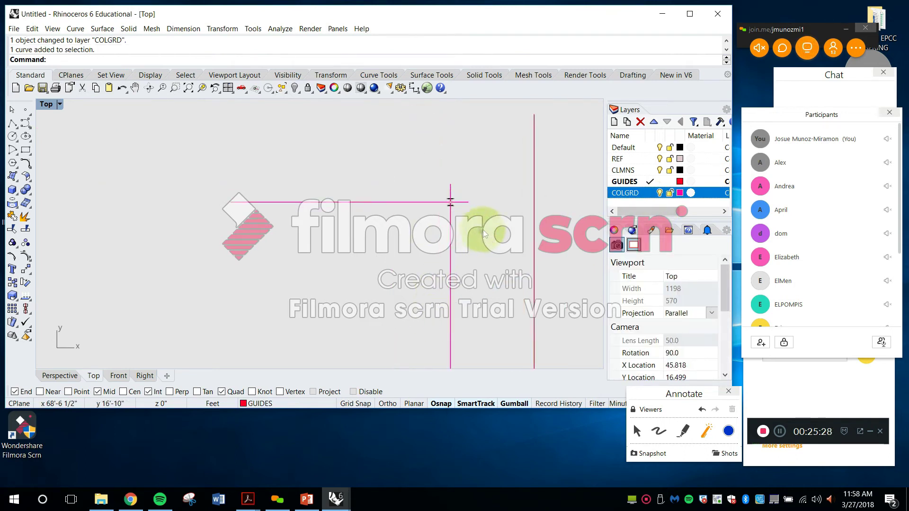
scroll(368, 187, up, 5)
scroll(368, 187, up, 2)
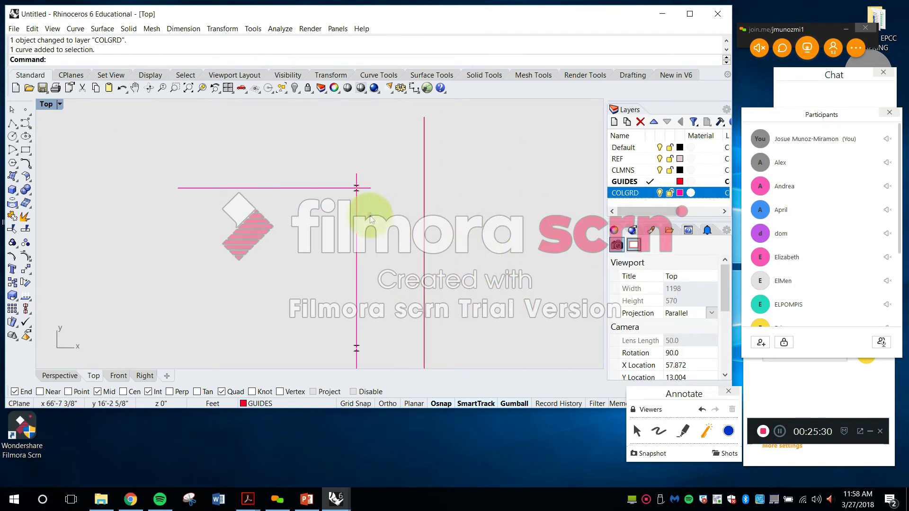
right_drag(411, 262, 402, 225)
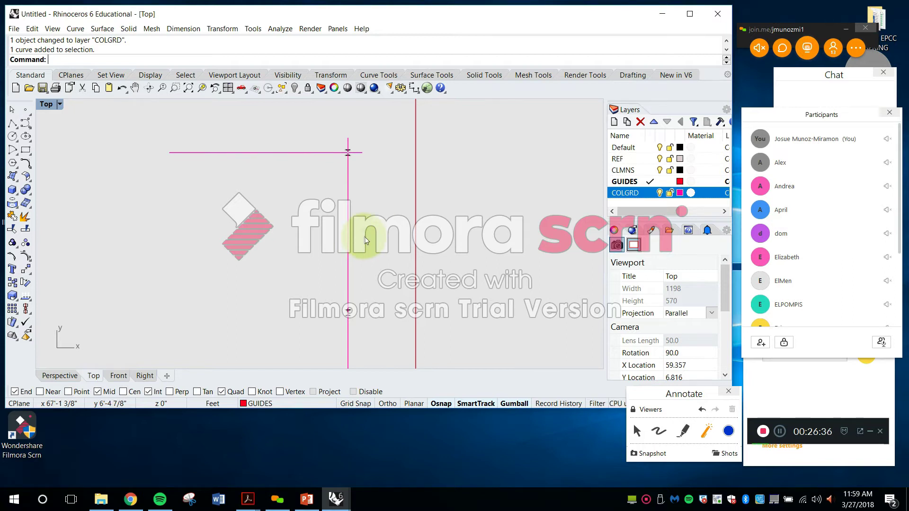
scroll(414, 199, down, 5)
scroll(409, 212, up, 5)
key(Escape)
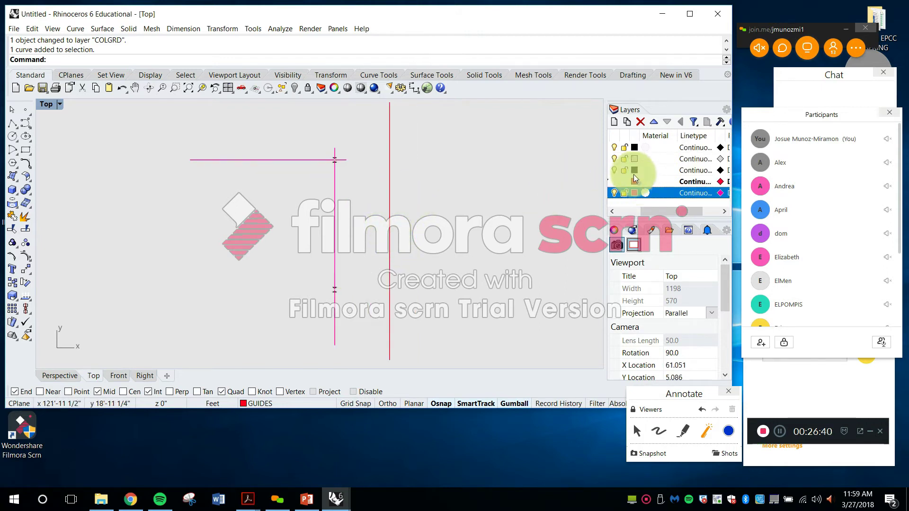
Add a new layer named WALLS and set its color to bright green
click(612, 122)
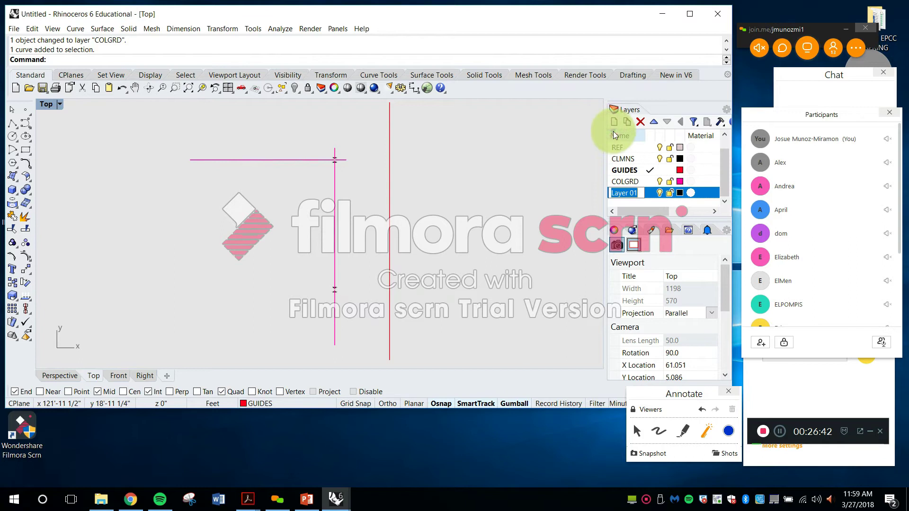
text(WALLS)
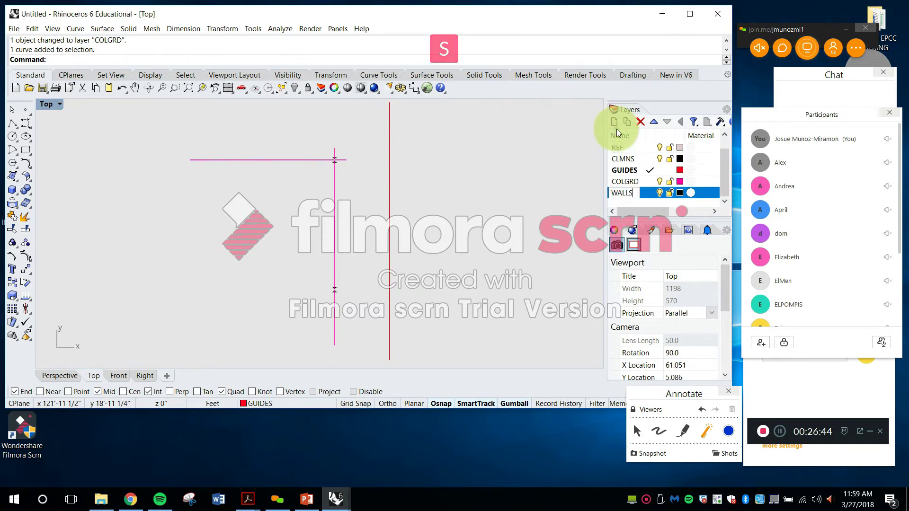
key(Return)
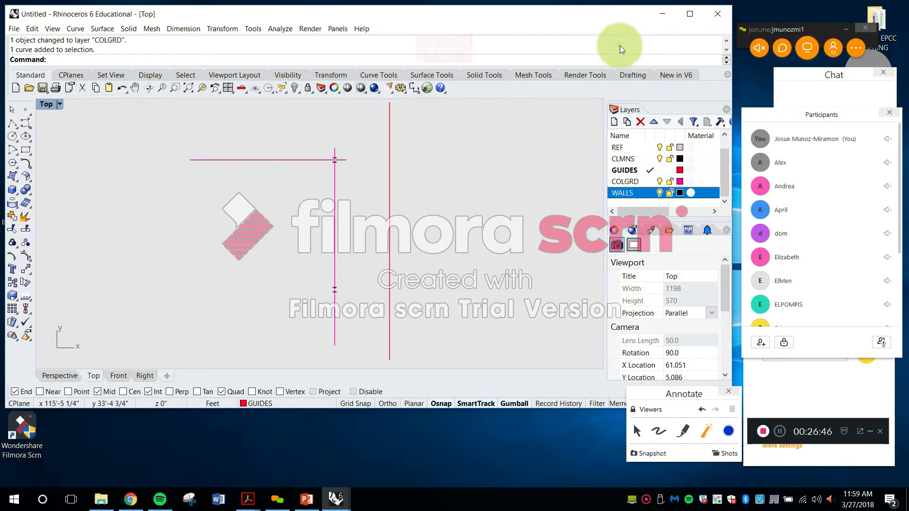
click(680, 193)
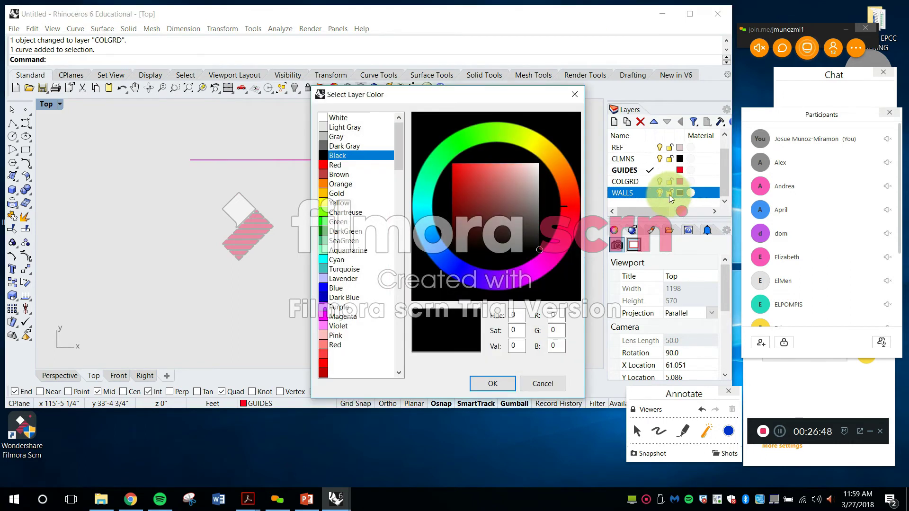
click(466, 137)
drag(462, 137, 462, 141)
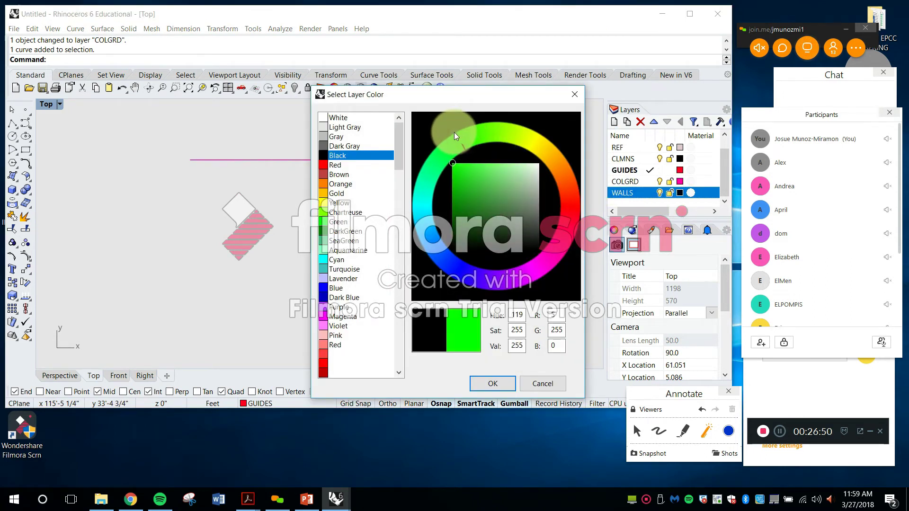
click(494, 382)
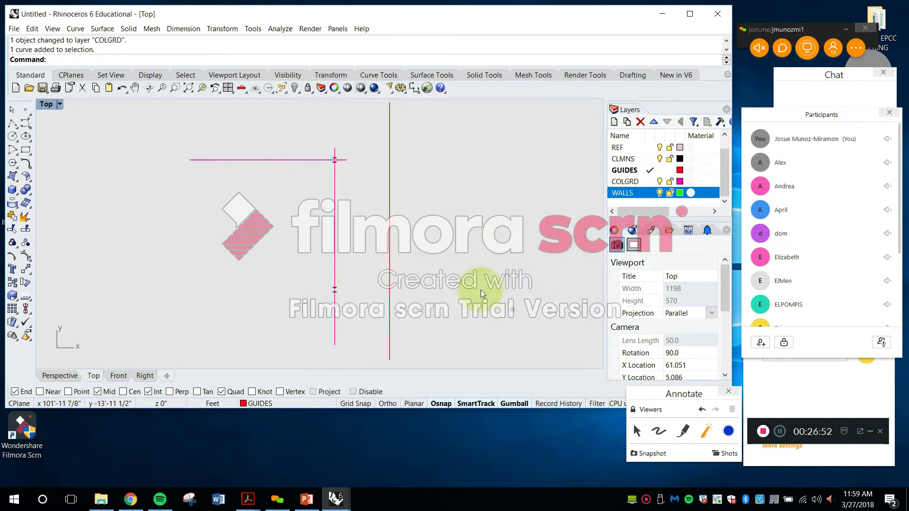
key(Escape)
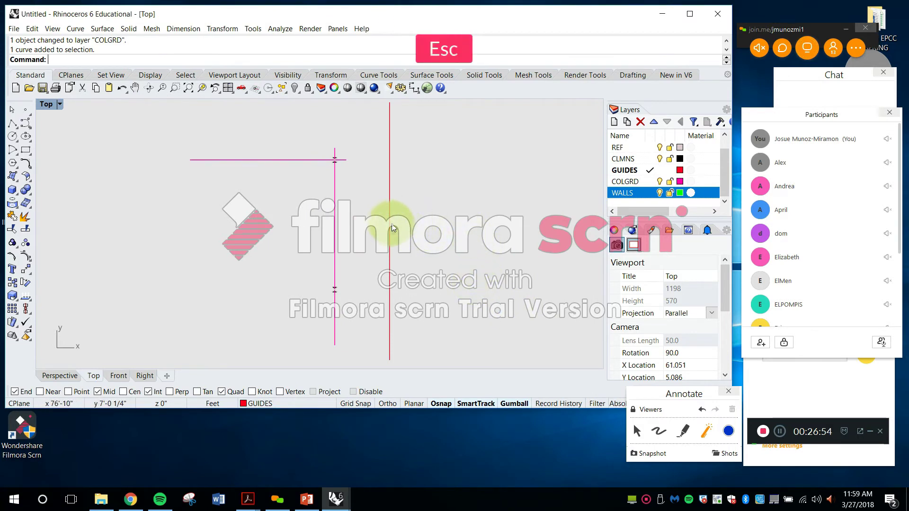
Move the long vertical guide line beside the columns to the WALLS layer
click(390, 228)
right_click(283, 401)
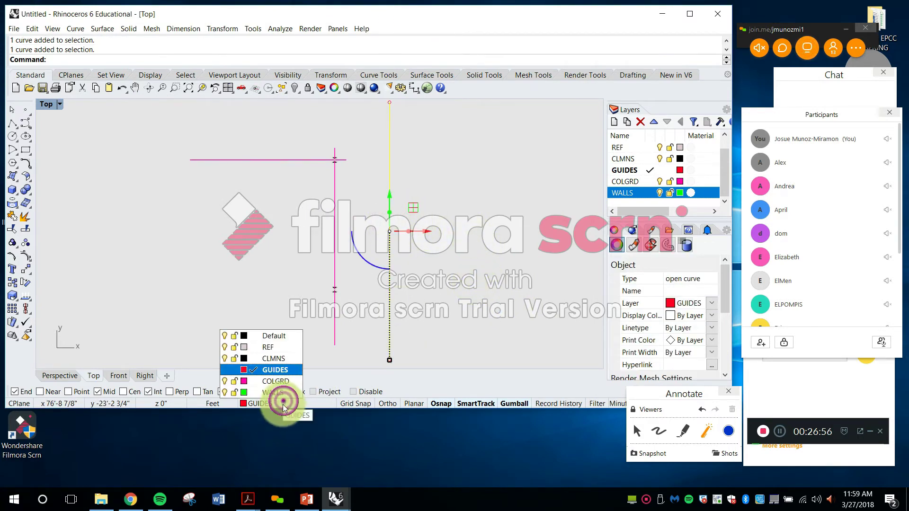
click(270, 392)
key(Escape)
scroll(448, 225, down, 4)
right_drag(433, 279, 413, 248)
key(Escape)
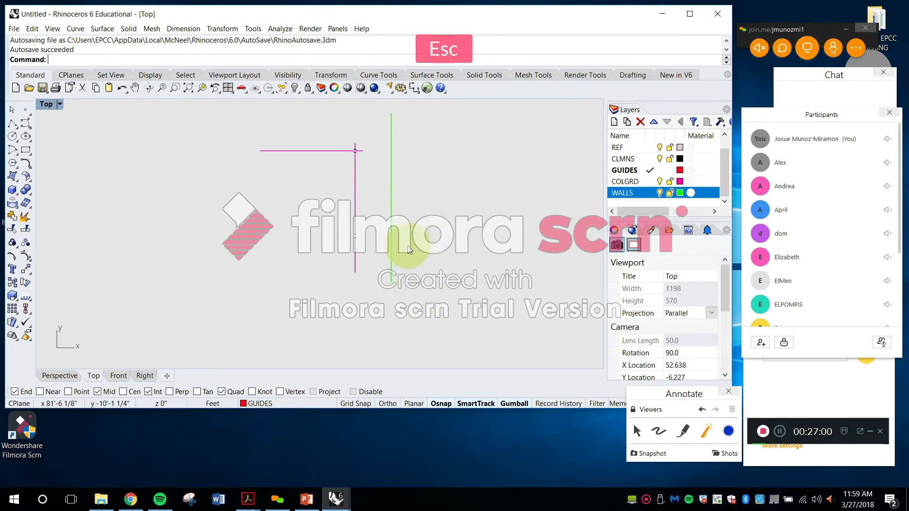
Offset the vertical wall line 8" to the side facing away from the columns
text(Offset)
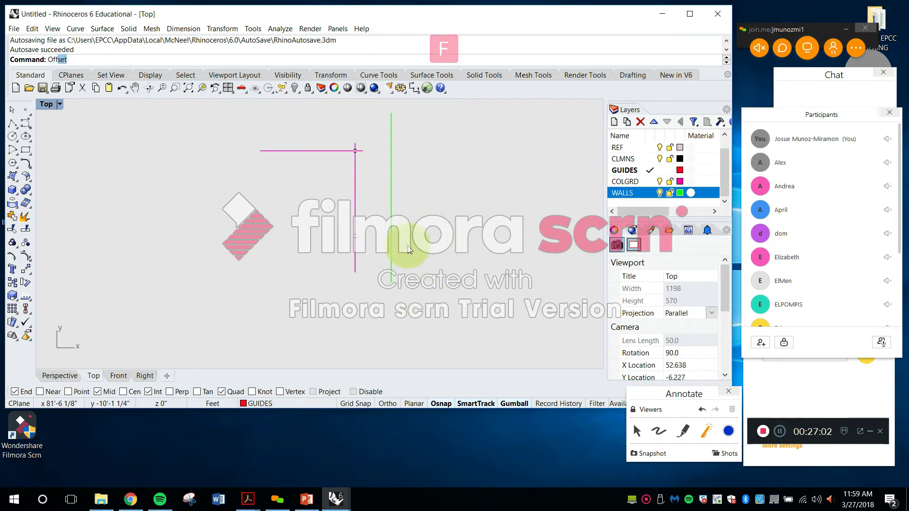
key(Return)
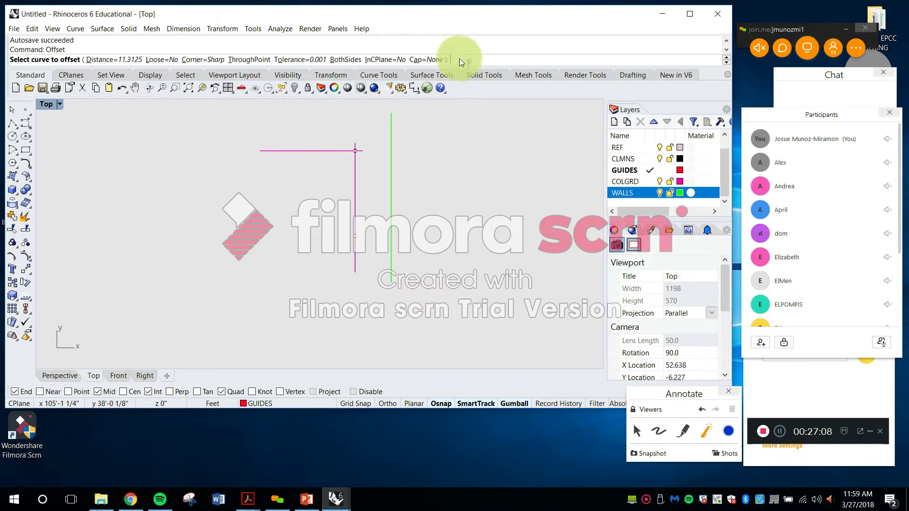
scroll(402, 142, up, 5)
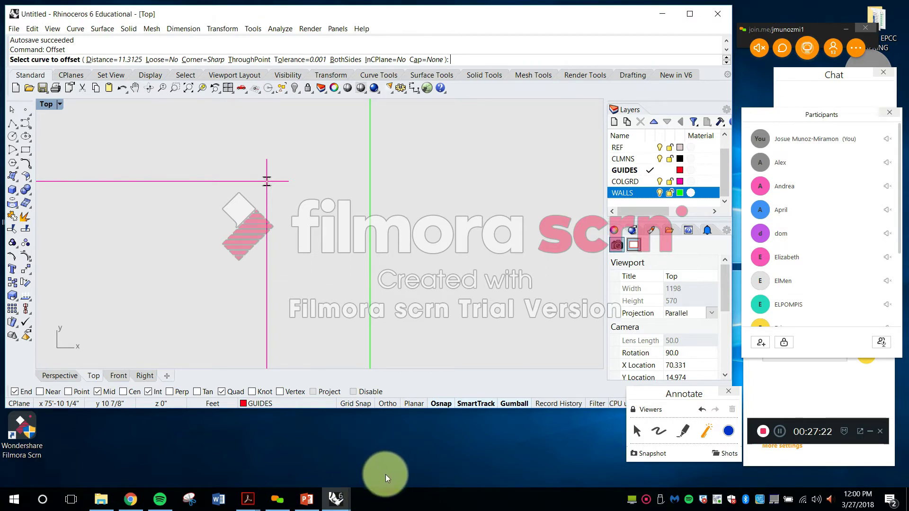
text(8")
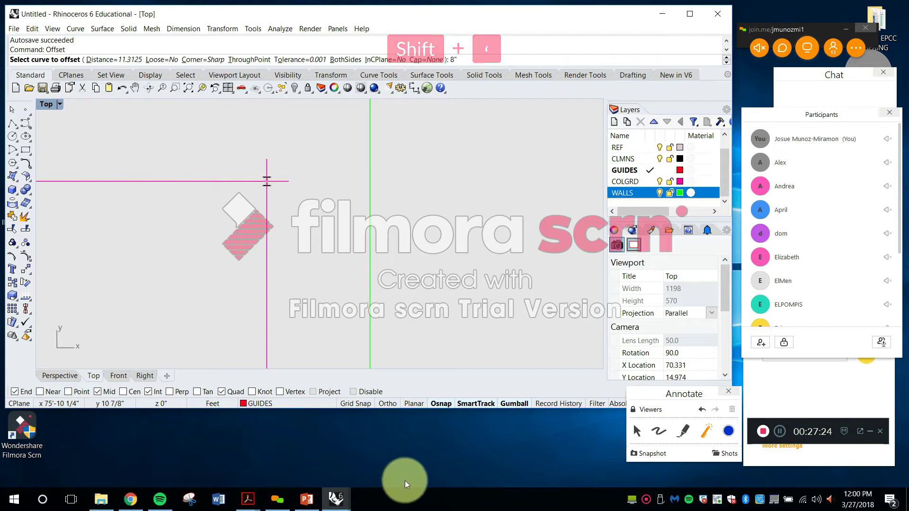
key(Return)
click(371, 233)
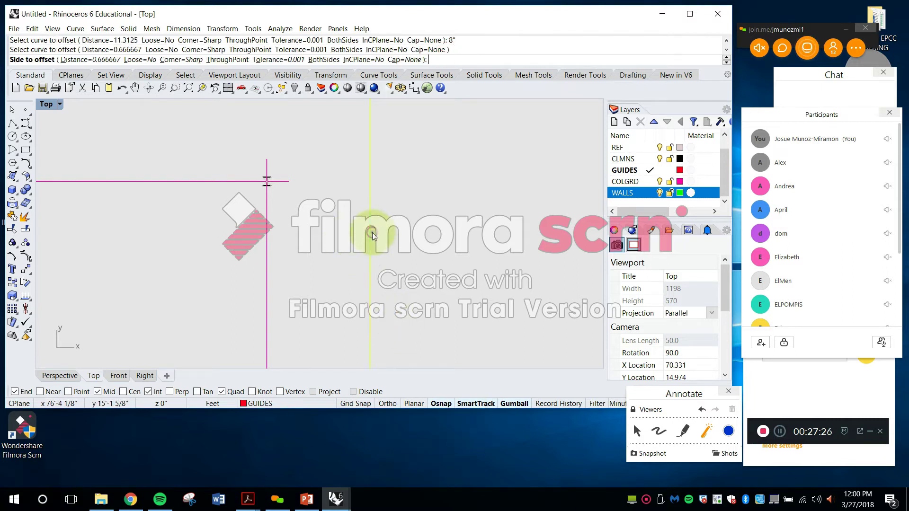
scroll(409, 226, up, 3)
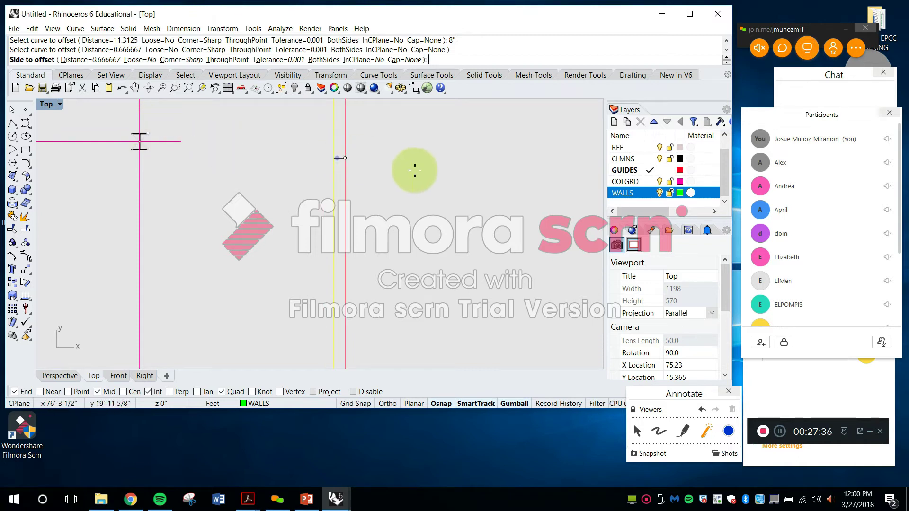
click(455, 183)
scroll(417, 230, down, 5)
key(Escape)
Move the offset line to the WALLS layer and make WALLS the current layer
scroll(389, 165, up, 5)
click(391, 166)
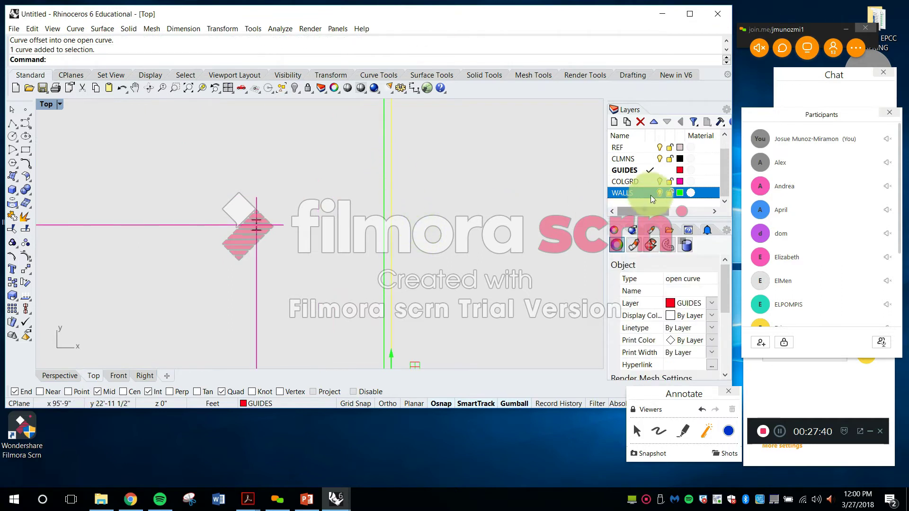
click(303, 403)
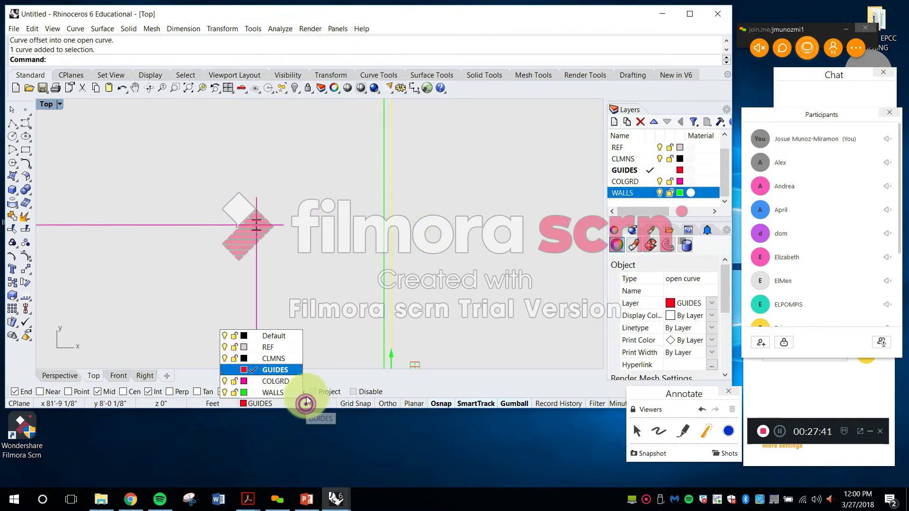
click(280, 392)
click(650, 192)
key(Escape)
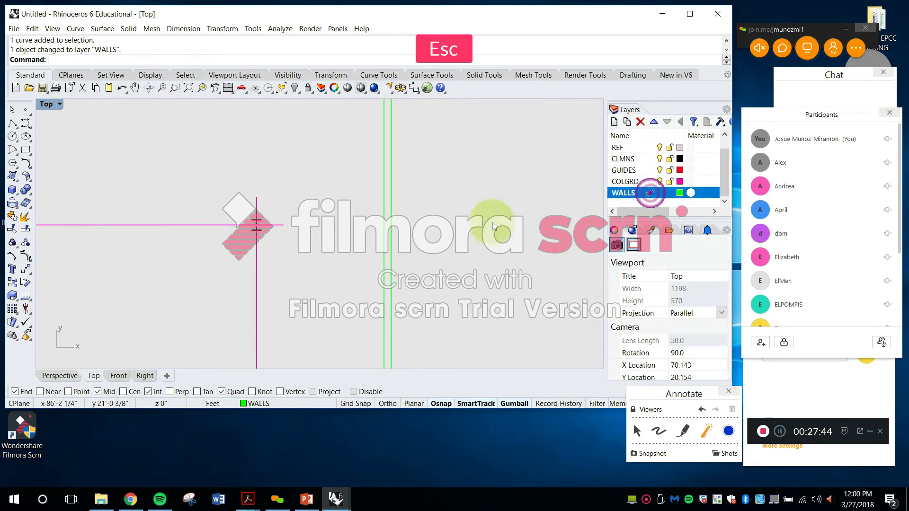
scroll(492, 226, down, 5)
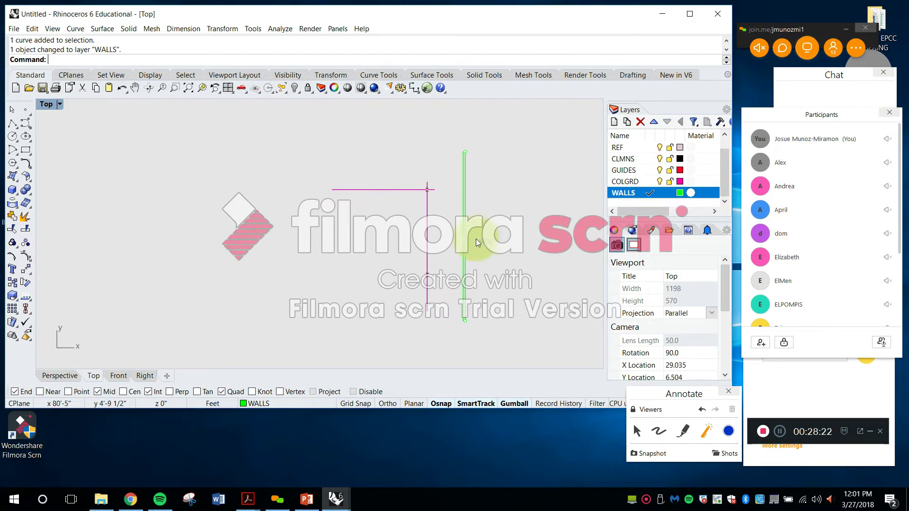
key(Escape)
text(l)
key(Escape)
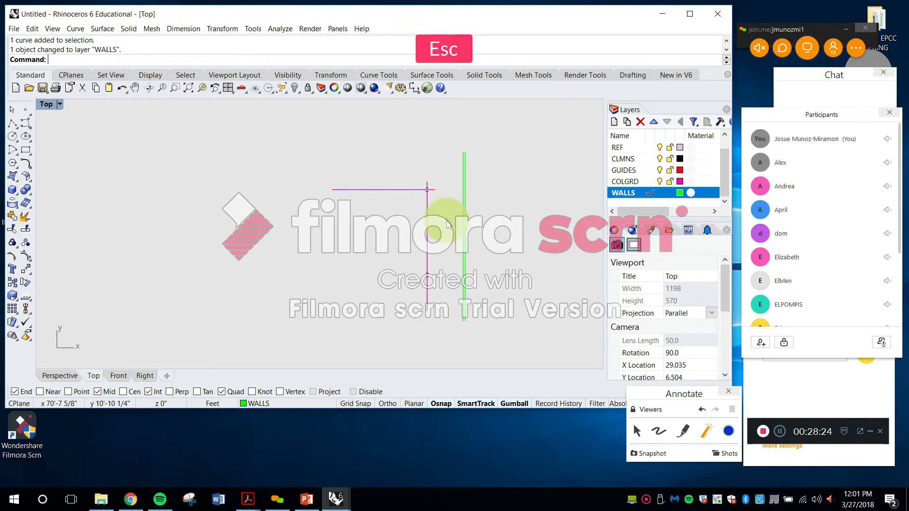
Make GUIDES the current layer
click(648, 172)
key(Escape)
Draw a short vertical guide line upward from the outer flange corner of the upper I-shaped column
text(l)
key(Return)
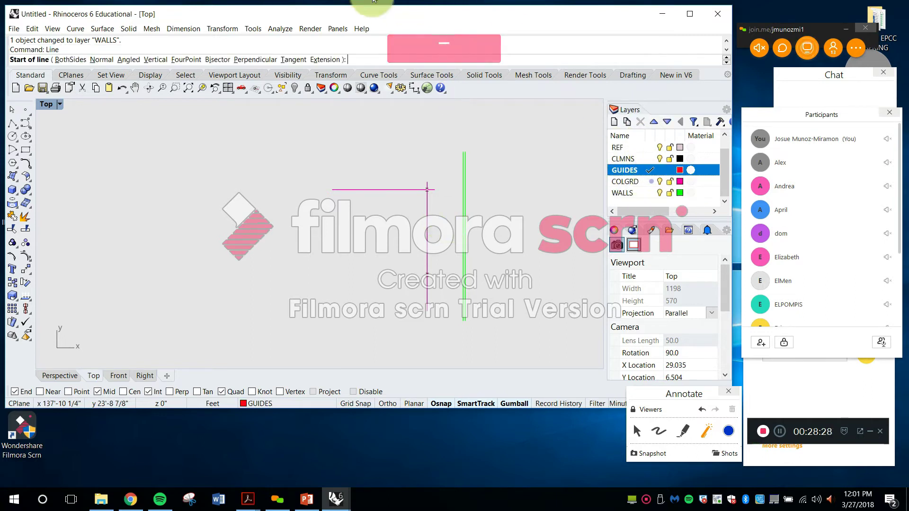
scroll(413, 190, up, 20)
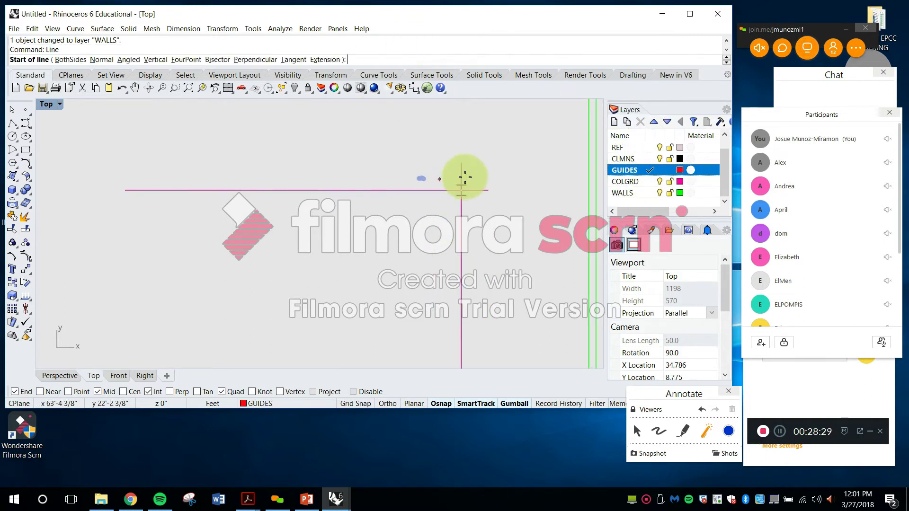
click(424, 212)
scroll(422, 180, down, 10)
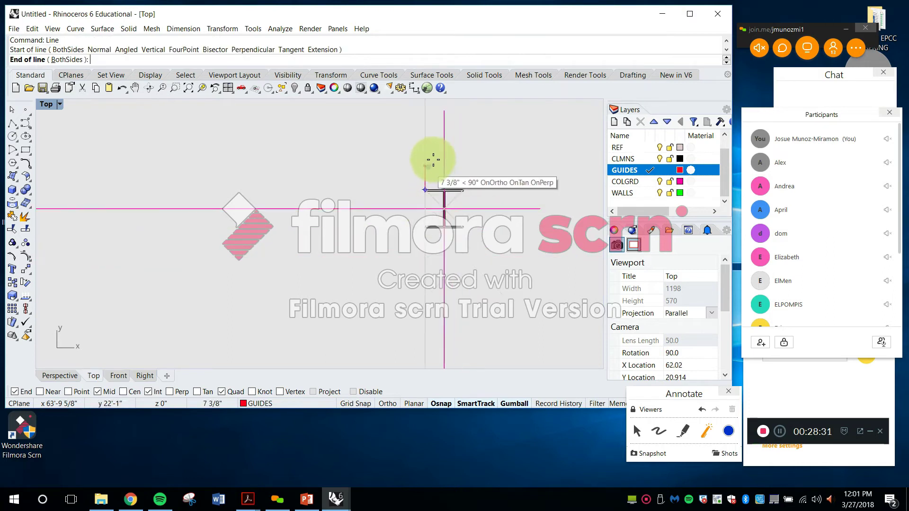
click(430, 129)
key(Escape)
text(o)
key(Return)
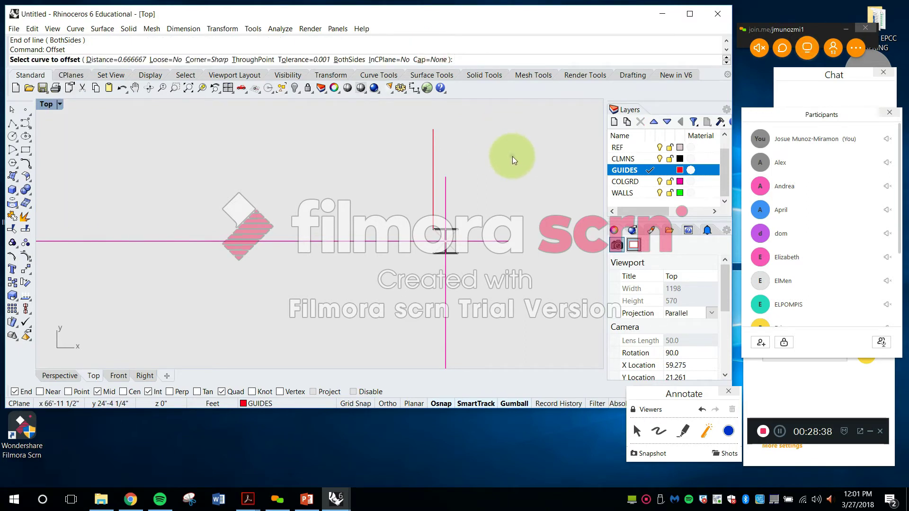
key(Escape)
scroll(485, 208, down, 5)
right_drag(502, 209, 464, 264)
key(Escape)
mouse_move(508, 233)
right_down()
mouse_move(493, 202)
mouse_move(501, 228)
right_up()
key(Escape)
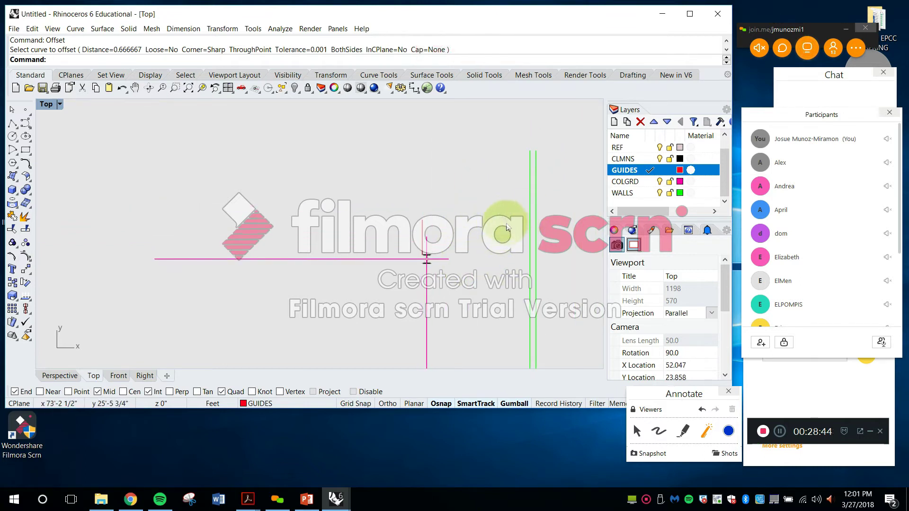
key(Escape)
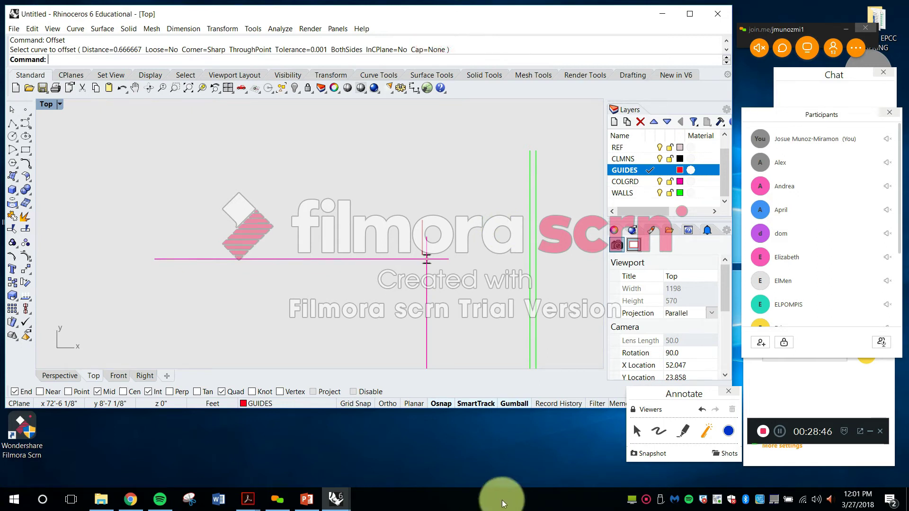
Delete the short vertical guide line above the upper column
click(422, 225)
key(Delete)
key(Escape)
text(of)
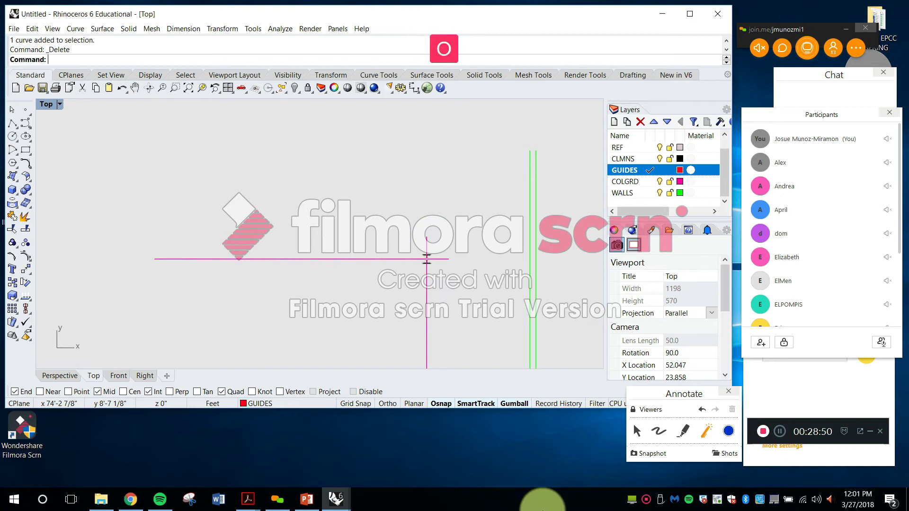
key(Return)
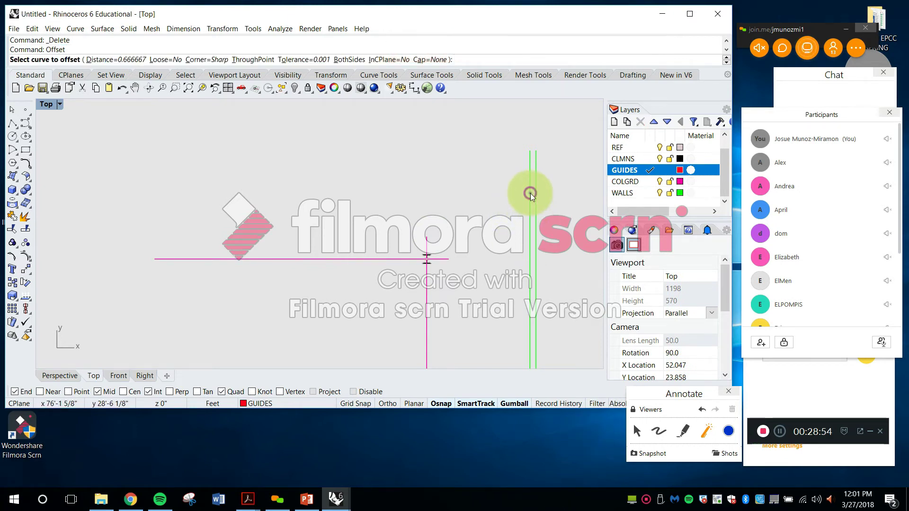
click(530, 193)
text(4)
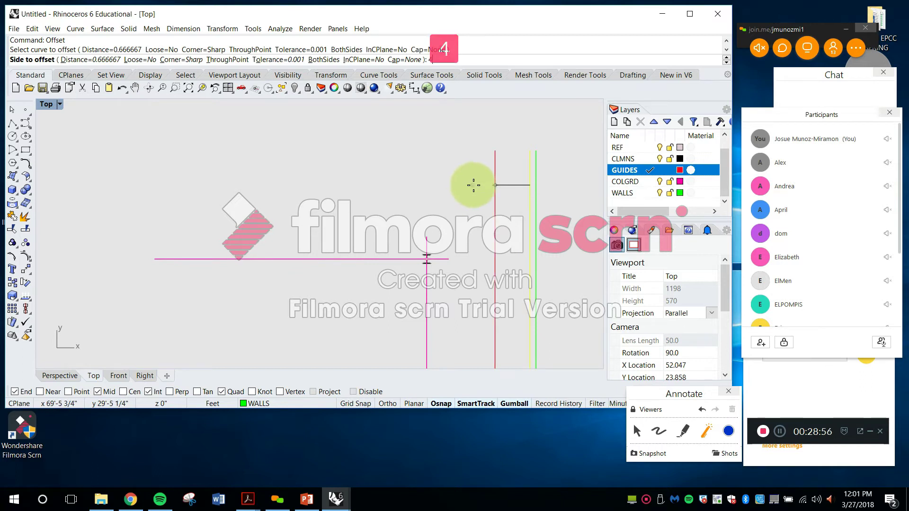
text(5)
key(Return)
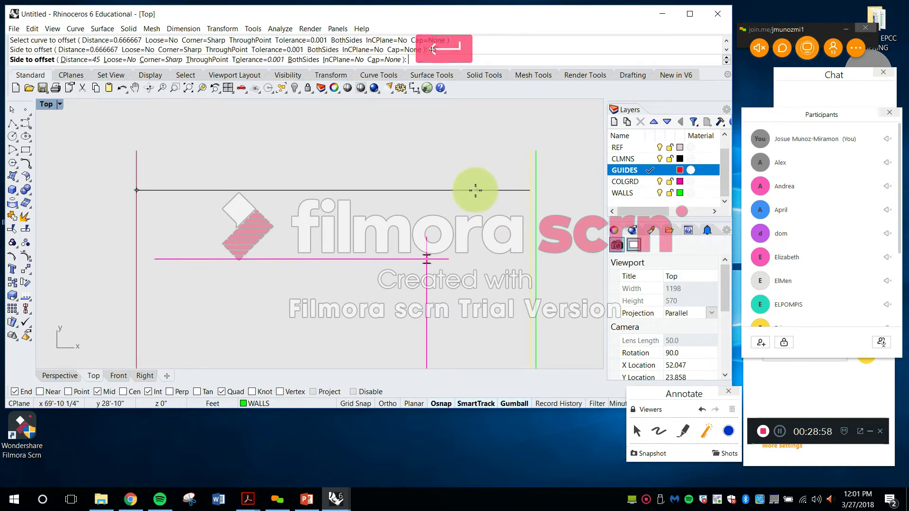
text(11")
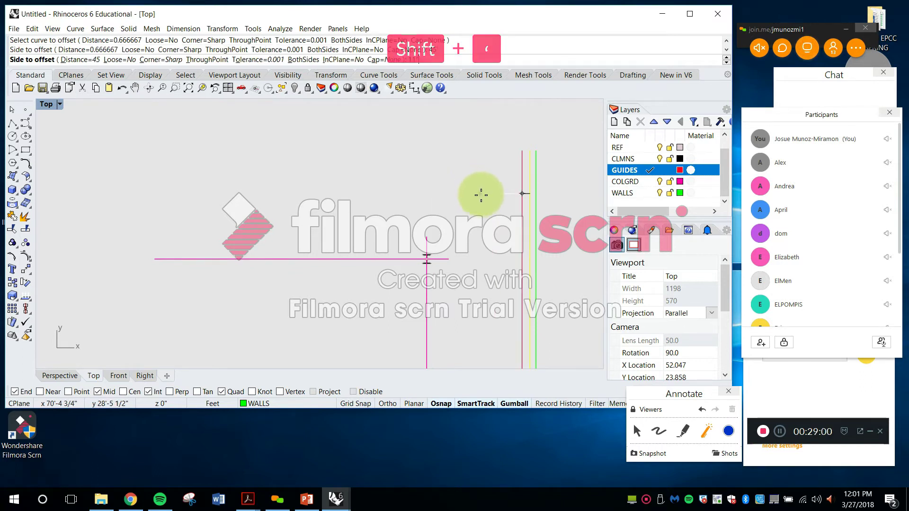
key(Escape)
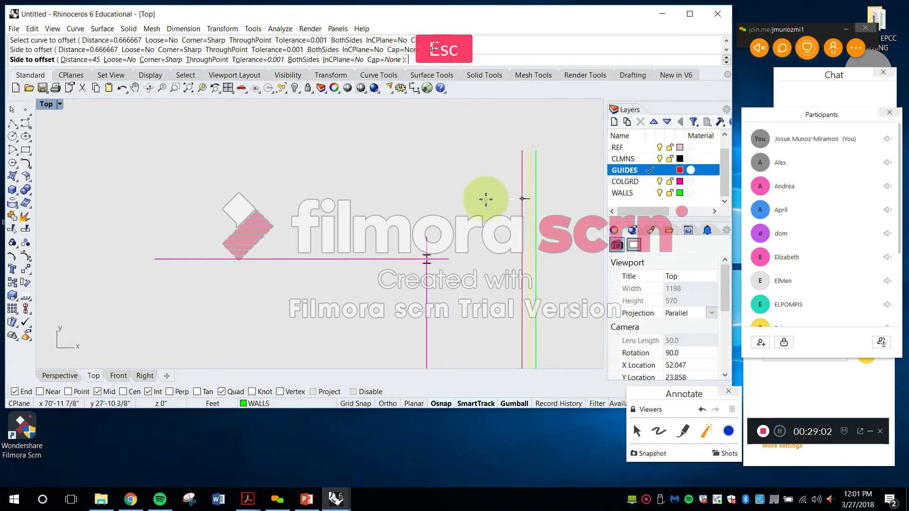
Offset the vertical wall line nearest the columns by 45'11" toward and past the columns
text(Offset)
key(Return)
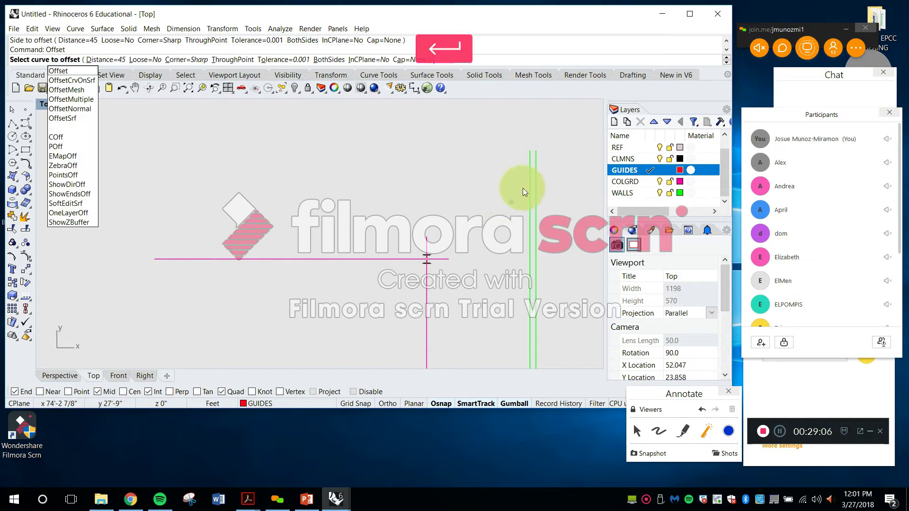
click(530, 189)
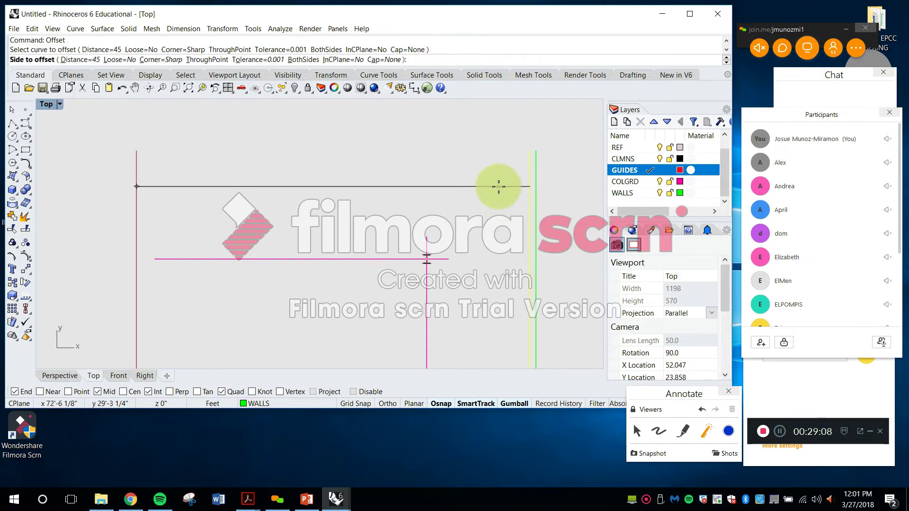
text(45)
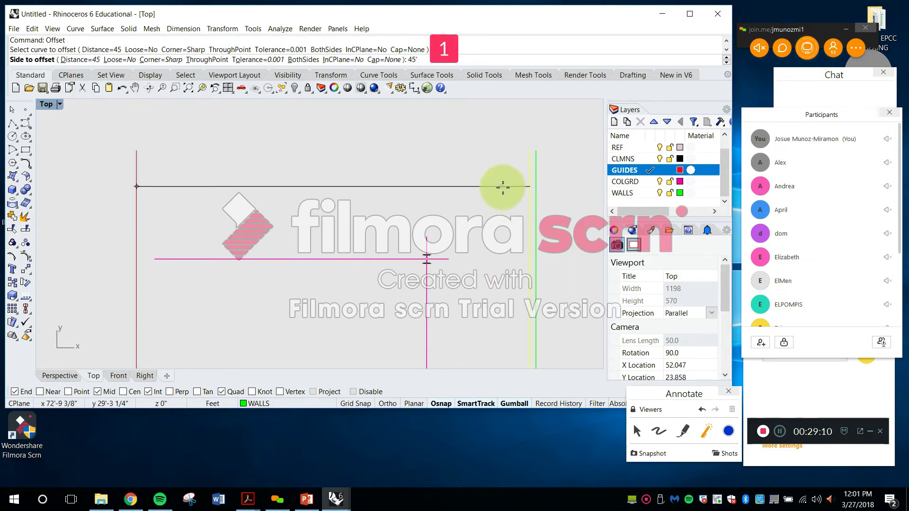
text('11")
key(Return)
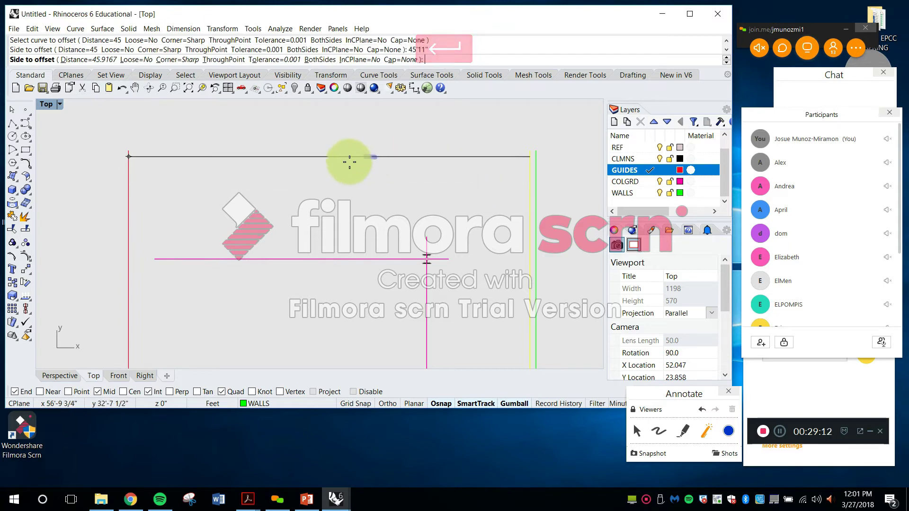
click(346, 165)
scroll(367, 166, down, 5)
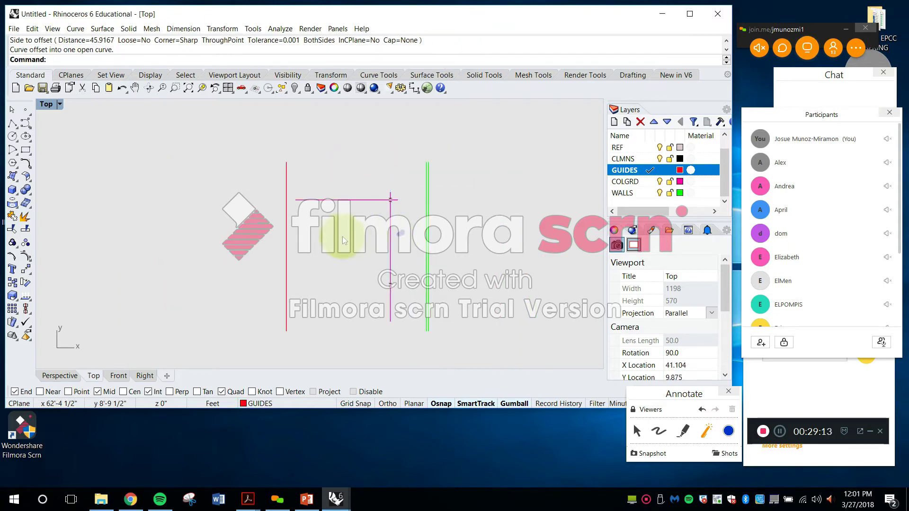
Move the new 45'11" offset line to the WALLS layer
click(287, 207)
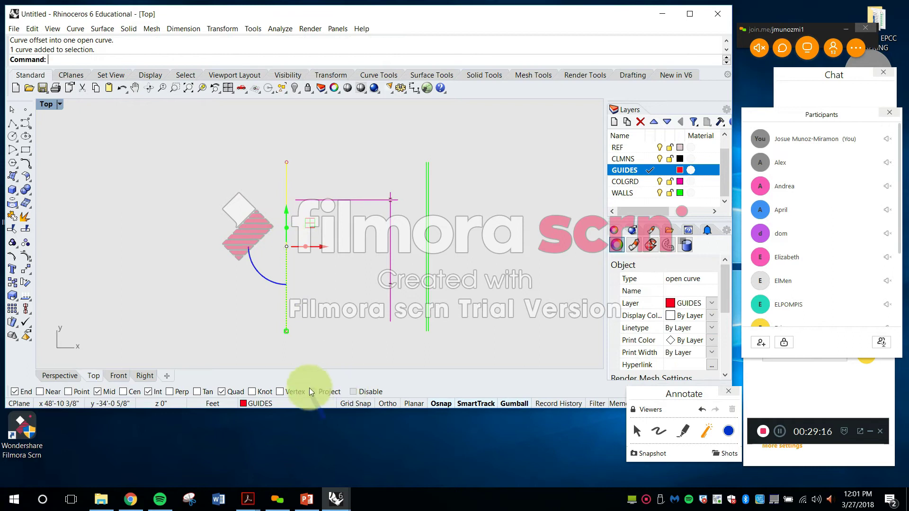
click(300, 404)
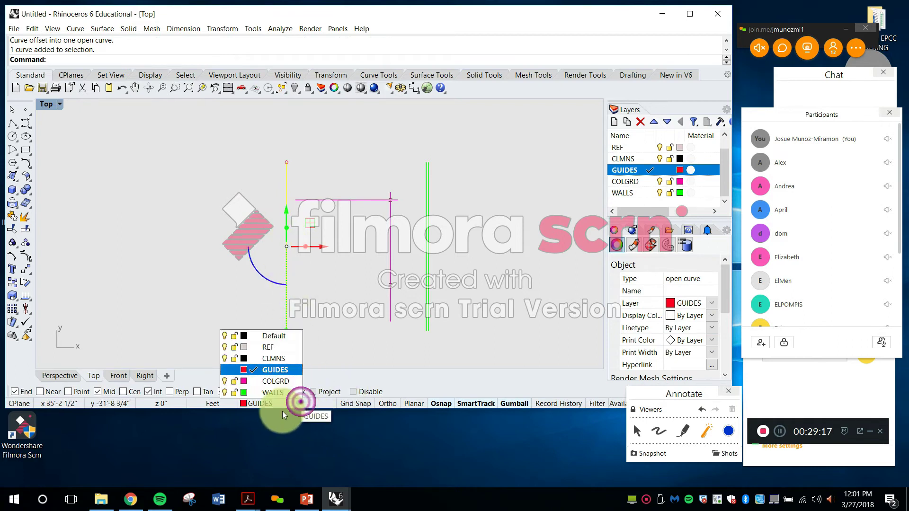
click(265, 391)
key(Escape)
scroll(318, 182, up, 8)
scroll(330, 219, down, 8)
scroll(316, 220, up, 6)
key(Escape)
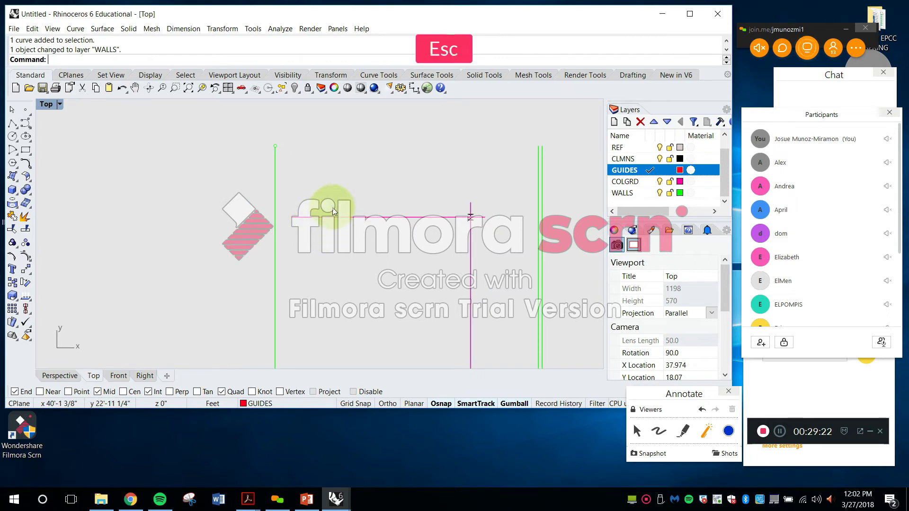
right_drag(321, 252, 365, 216)
scroll(320, 178, up, 4)
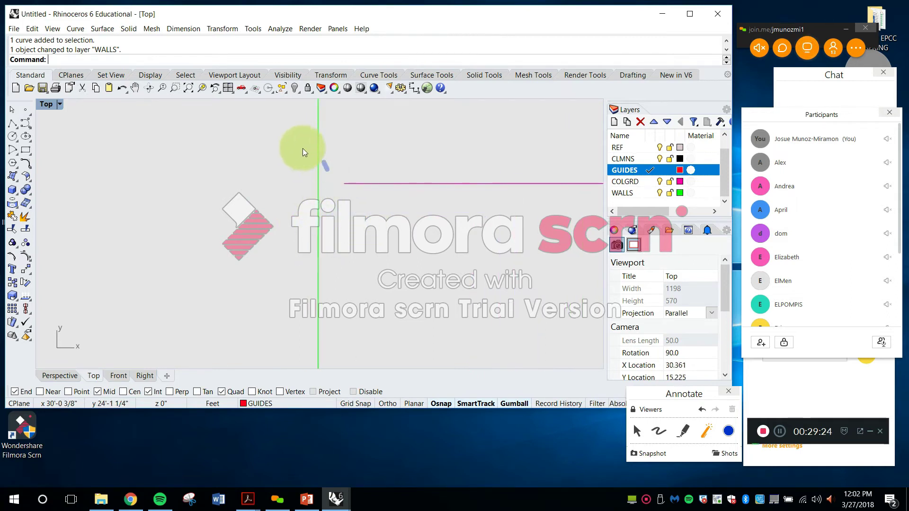
key(Escape)
text(O)
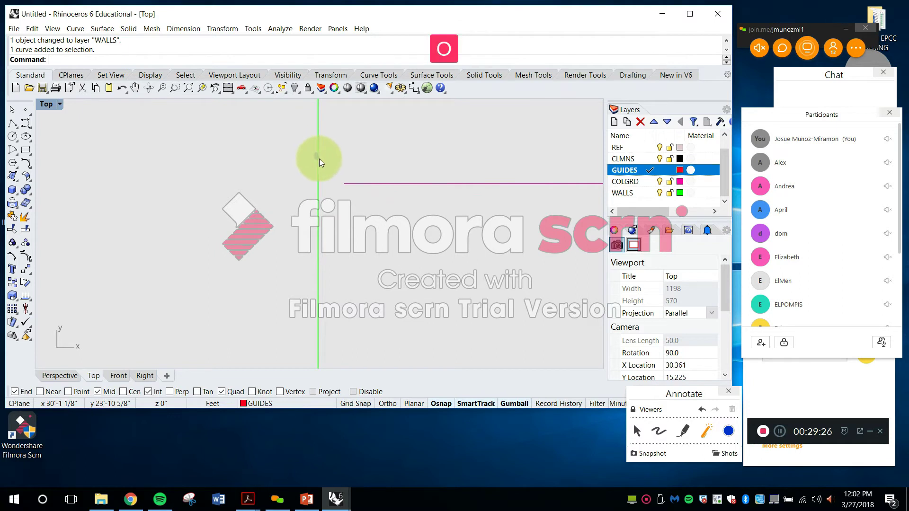
text(ffset)
key(Caps_Lock)
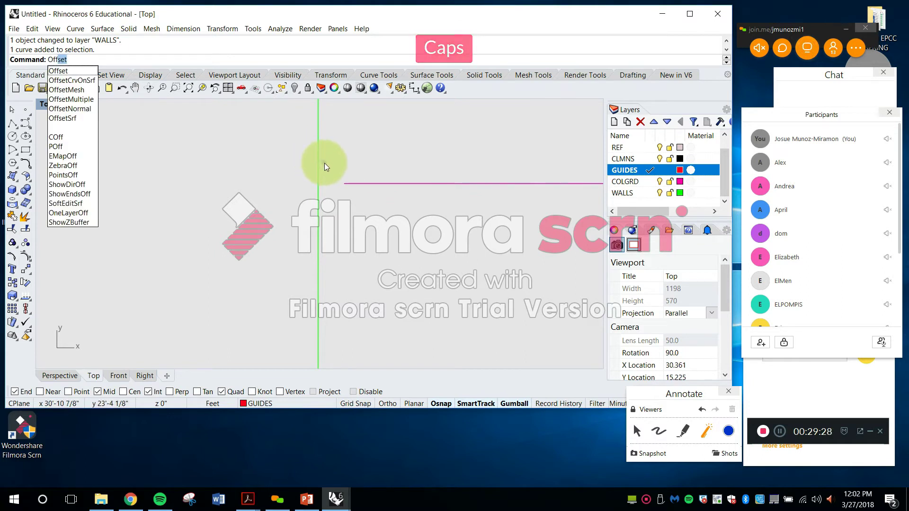
text(5")
key(Return)
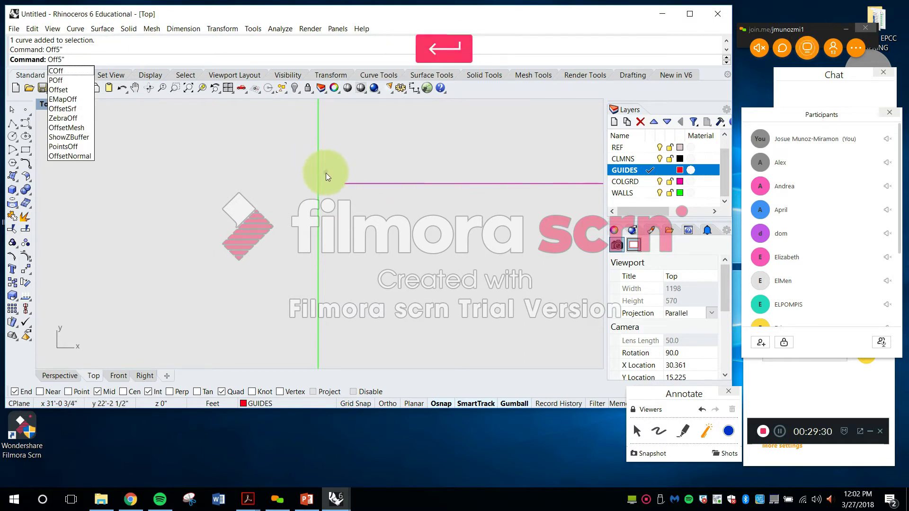
Offset the single wall line on the far side of the plan 5" outward, away from the columns
text(Oo)
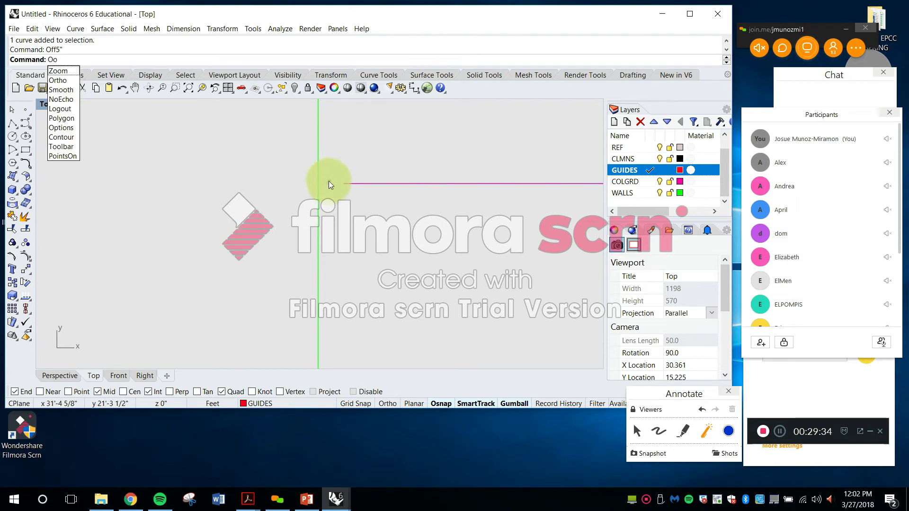
key(BackSpace)
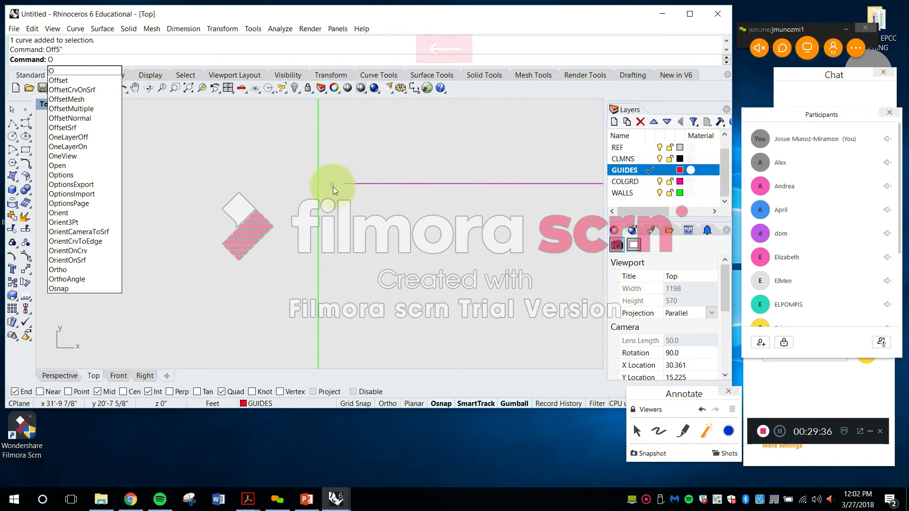
text(ffset)
key(Return)
text(5)
key(shift)
key(Return)
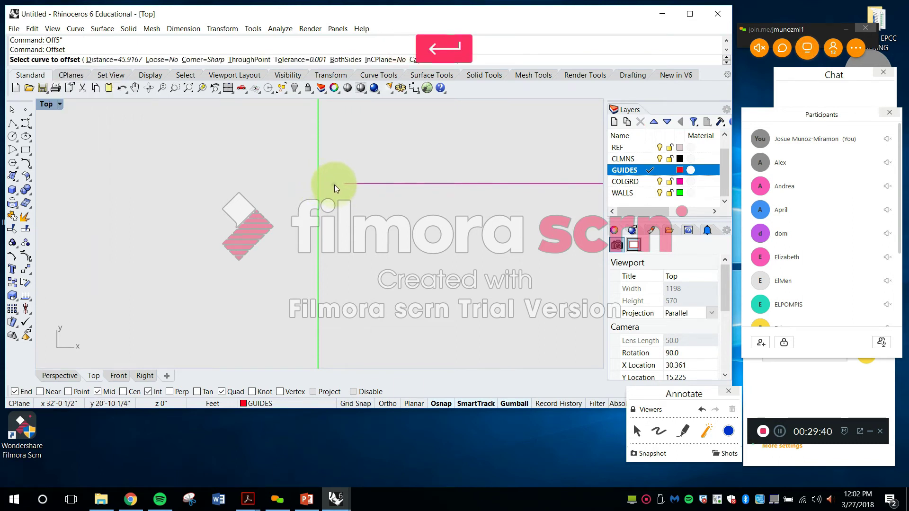
click(317, 160)
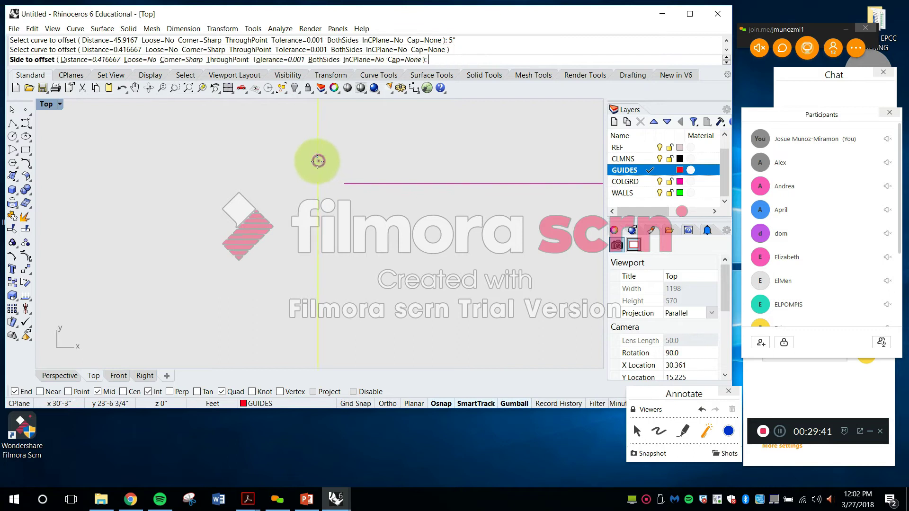
click(270, 160)
key(Escape)
Extend the horizontal column grid line by moving its free end past the wall line and its 5" offset
click(361, 182)
scroll(346, 180, up, 4)
drag(328, 176, 238, 182)
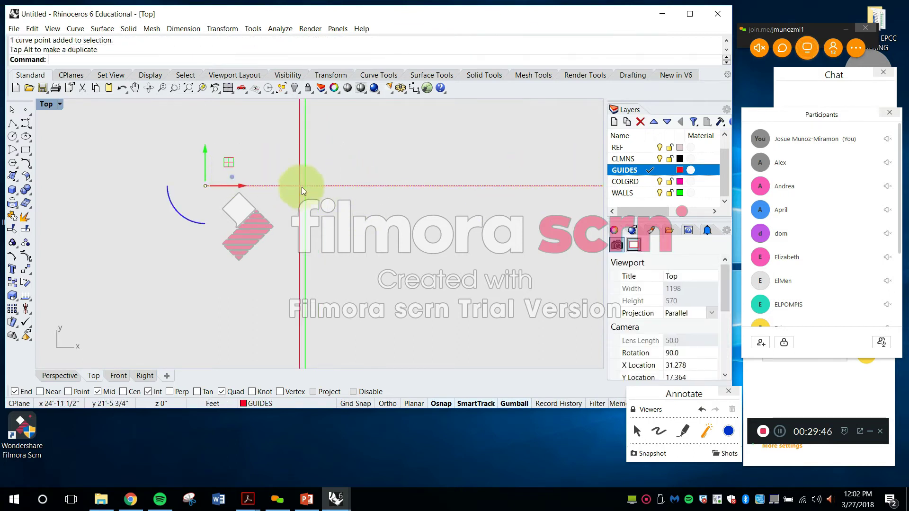
key(Escape)
scroll(302, 187, down, 10)
scroll(381, 209, up, 6)
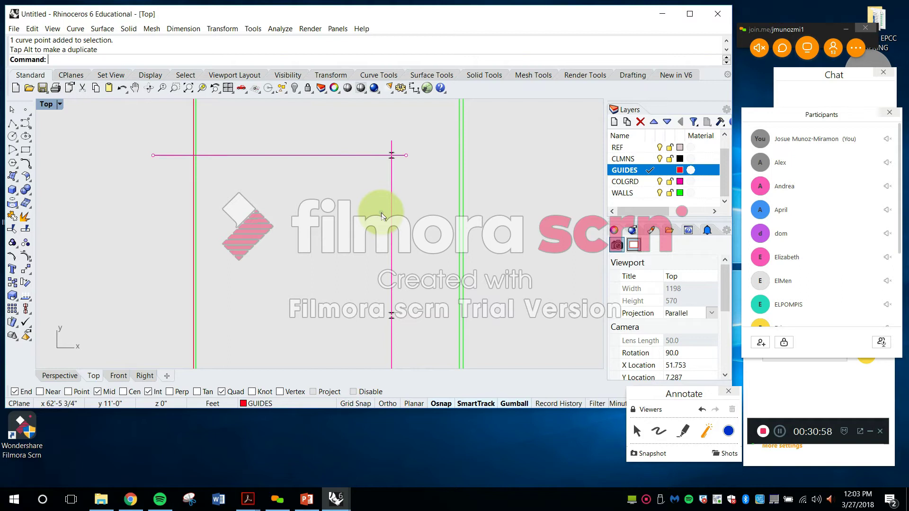
scroll(376, 206, down, 5)
scroll(379, 179, up, 5)
key(Escape)
scroll(392, 200, down, 3)
scroll(396, 188, up, 5)
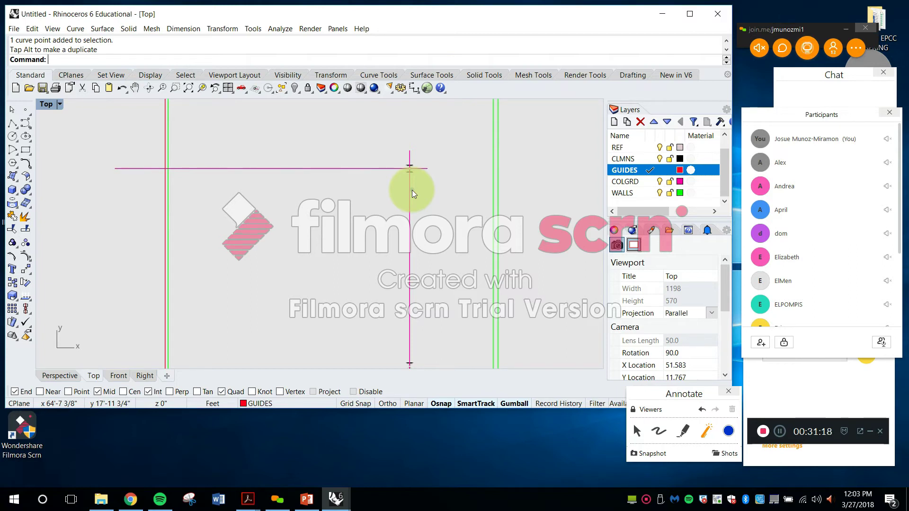
Measure the distance from the center of the upper column to the center of the column below it
key(Escape)
text(Dis)
key(Return)
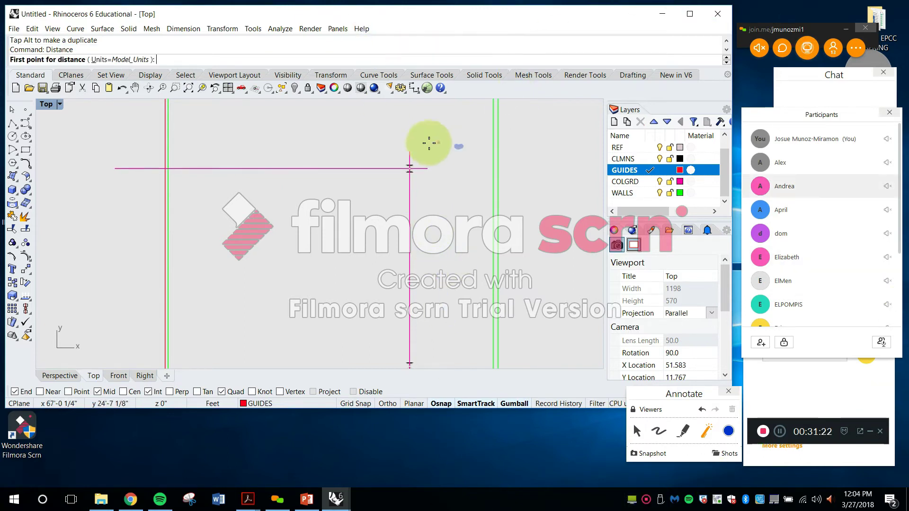
scroll(402, 183, up, 10)
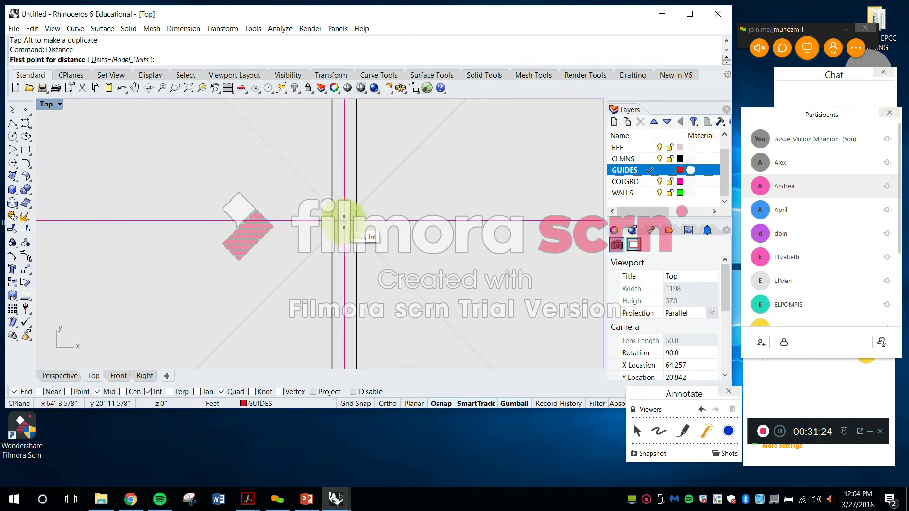
click(344, 221)
scroll(355, 189, down, 5)
scroll(372, 238, down, 2)
right_drag(379, 307, 356, 204)
scroll(342, 272, up, 20)
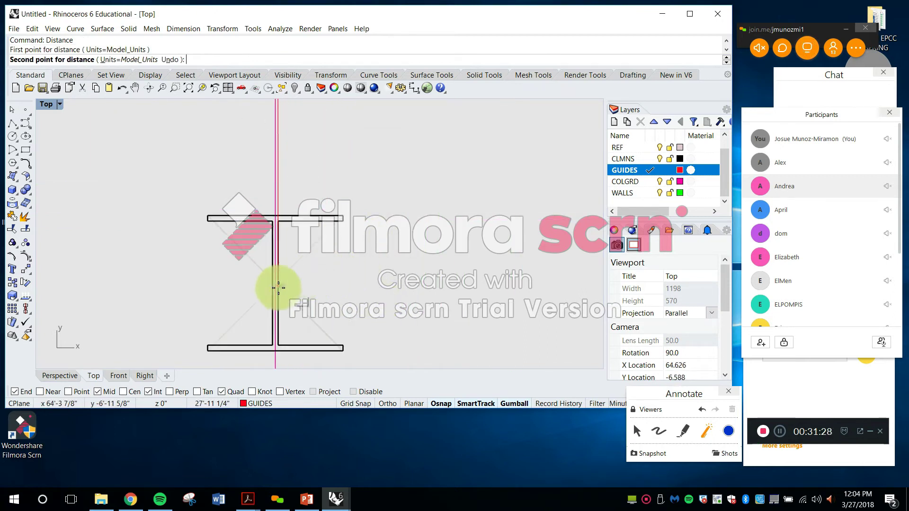
scroll(272, 283, up, 10)
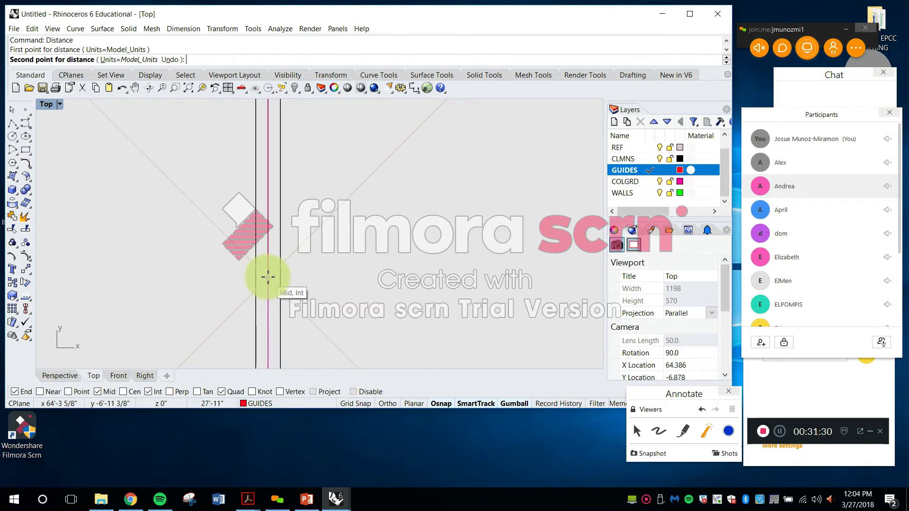
Measure the vertical distance between the two column centres along the magenta grid line
click(268, 277)
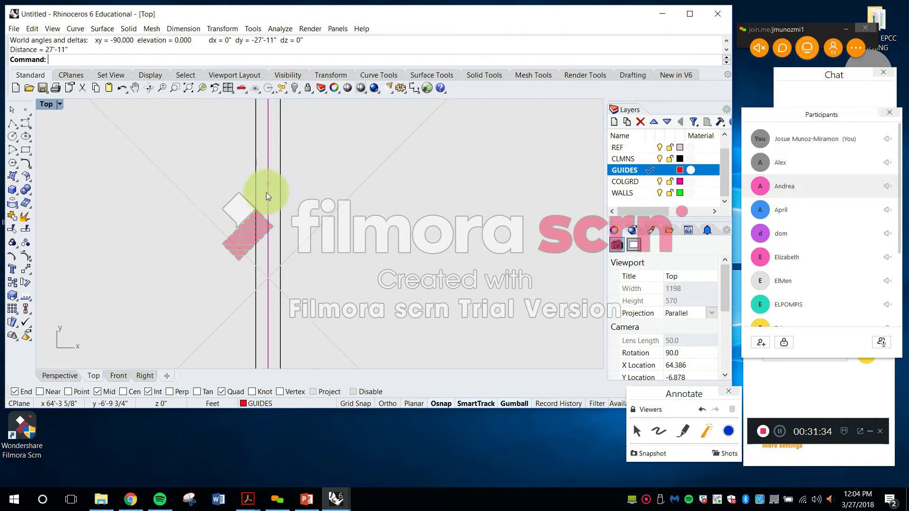
scroll(382, 232, down, 20)
scroll(368, 214, up, 5)
key(Escape)
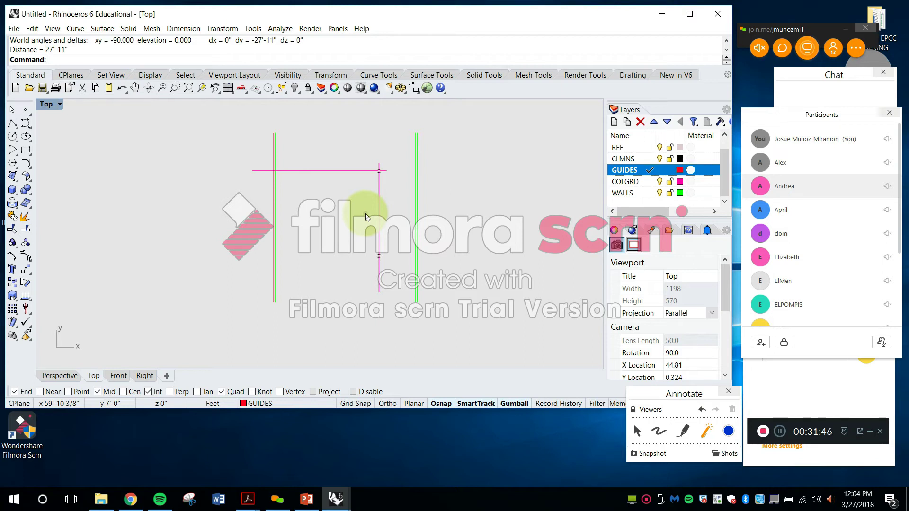
key(Escape)
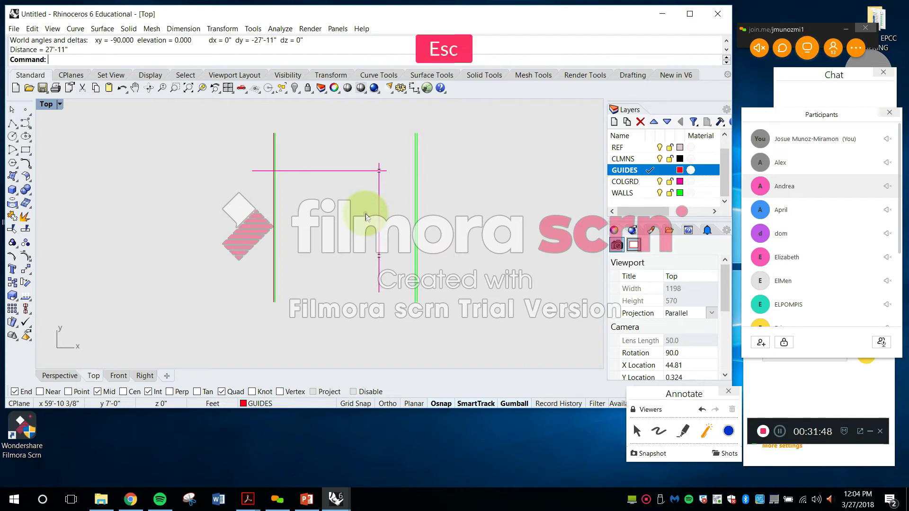
Offset the horizontal column grid line 27'-11" downward to the lower column
text(Offset)
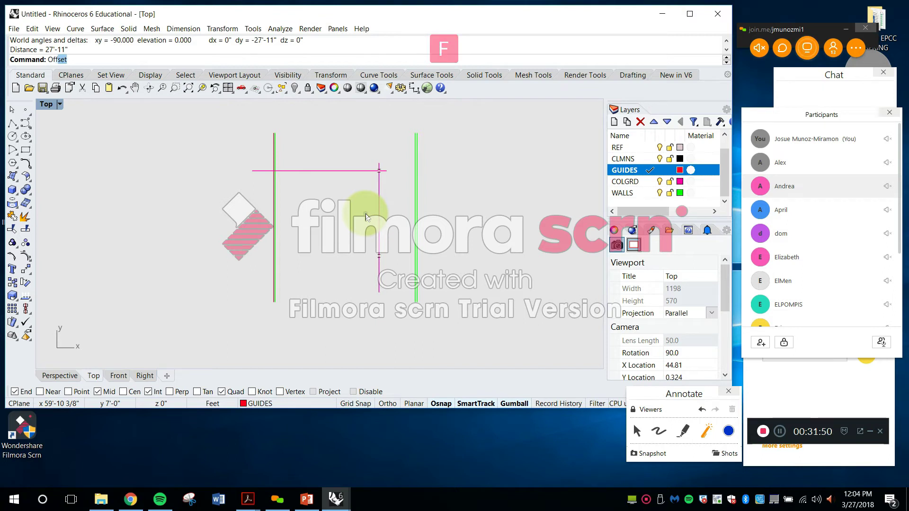
key(Return)
text(27)
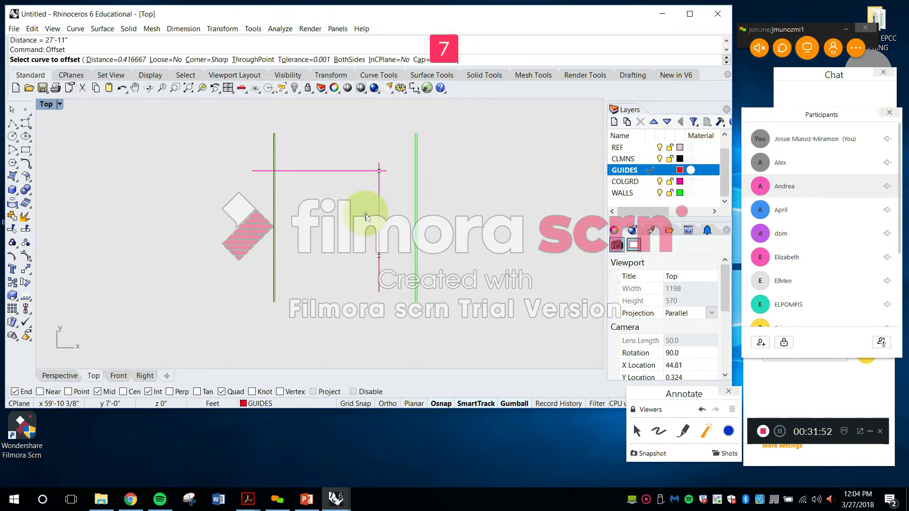
text('11)
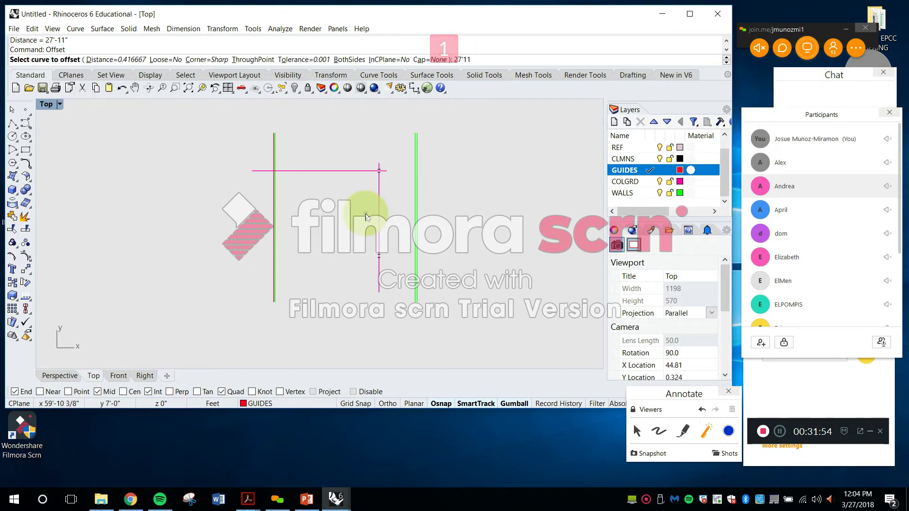
key(Return)
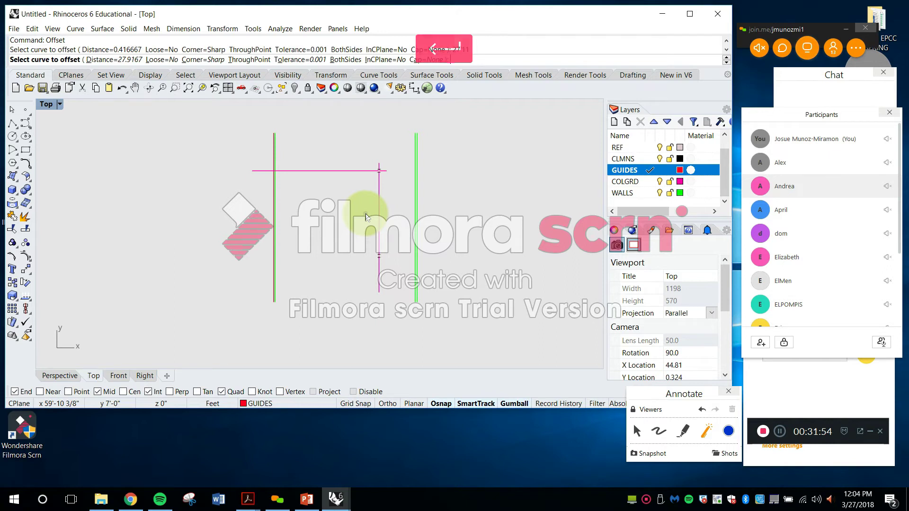
click(355, 172)
click(354, 291)
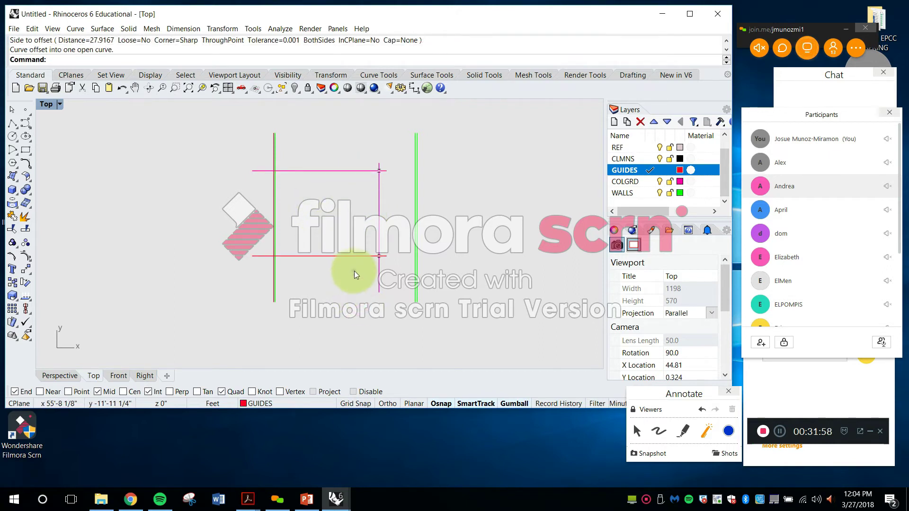
Offset the lower horizontal line another 27'-11" downward and the original grid line 27'-11" upward
key(Return)
click(359, 256)
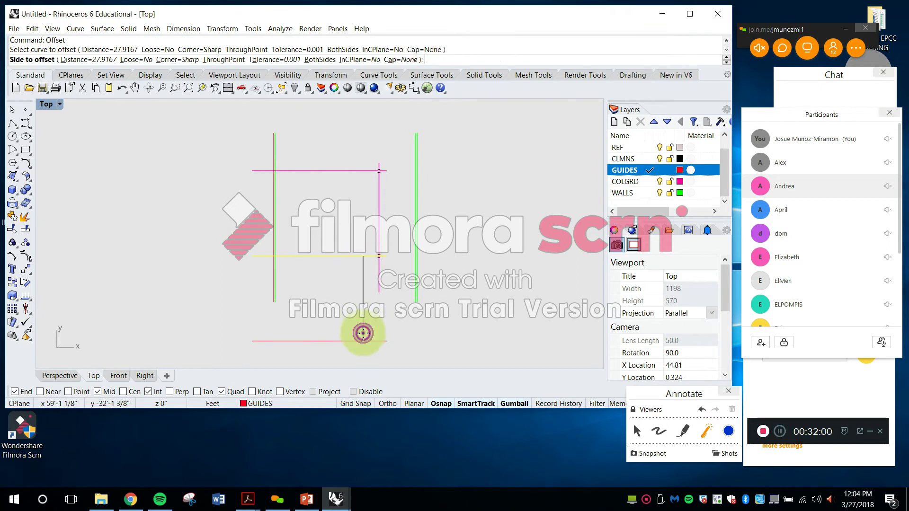
click(363, 333)
key(space)
right_drag(354, 172, 354, 216)
click(354, 215)
click(341, 144)
key(Escape)
Assign all four horizontal grid lines to the COLGRD layer
scroll(353, 180, down, 3)
drag(351, 294, 319, 126)
click(267, 404)
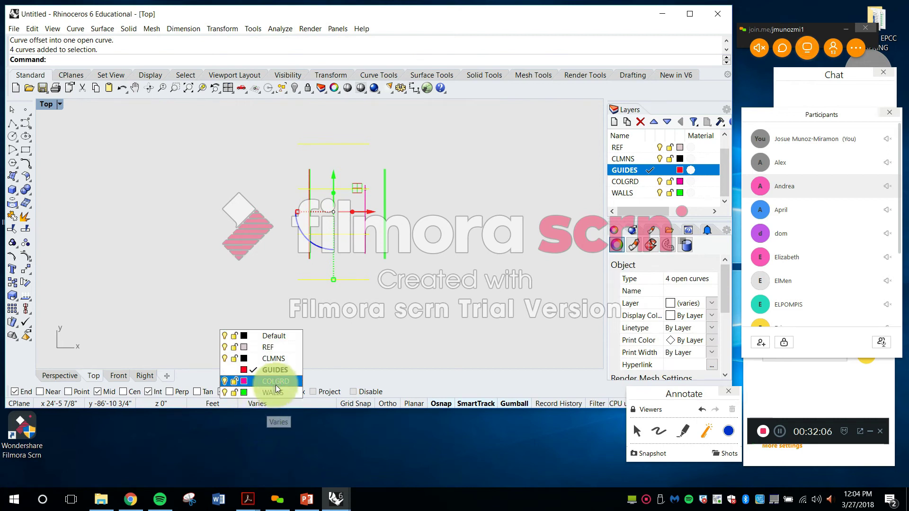
click(276, 386)
key(Escape)
Stretch the upper end of the vertical column grid line upward, far beyond the uppermost horizontal grid line
scroll(355, 170, up, 3)
click(373, 191)
drag(365, 183, 385, 206)
drag(371, 175, 364, 115)
scroll(373, 191, up, 6)
click(371, 196)
drag(373, 200, 387, 174)
key(ctrl+z)
right_drag(366, 190, 371, 259)
mouse_move(356, 250)
mouse_down()
mouse_move(383, 271)
mouse_move(362, 123)
mouse_up()
right_drag(390, 241, 380, 180)
scroll(380, 180, down, 10)
right_drag(372, 144, 384, 198)
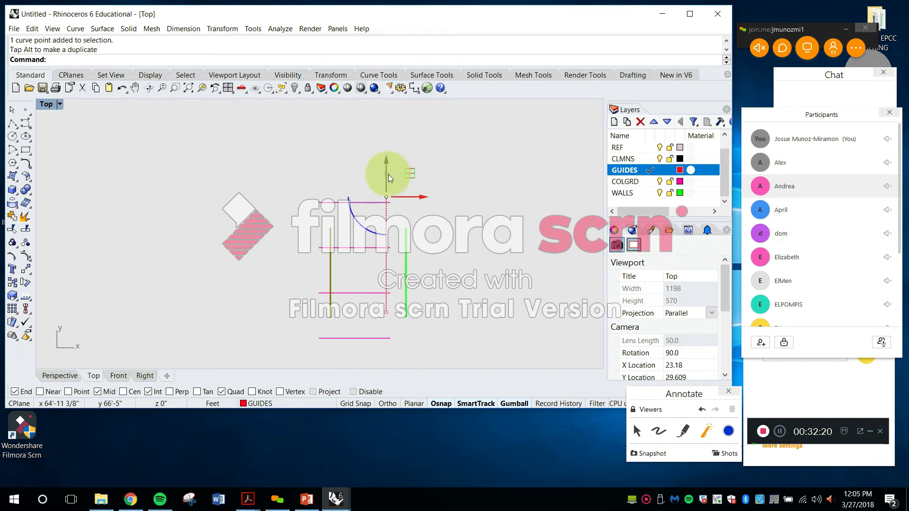
drag(388, 175, 390, 139)
right_drag(390, 139, 402, 198)
drag(402, 198, 406, 129)
right_drag(407, 129, 416, 229)
mouse_move(416, 230)
mouse_down()
mouse_move(418, 189)
mouse_move(417, 212)
mouse_up()
right_drag(416, 212, 413, 244)
mouse_move(414, 244)
mouse_down()
mouse_move(414, 170)
mouse_move(413, 186)
mouse_up()
scroll(408, 156, down, 12)
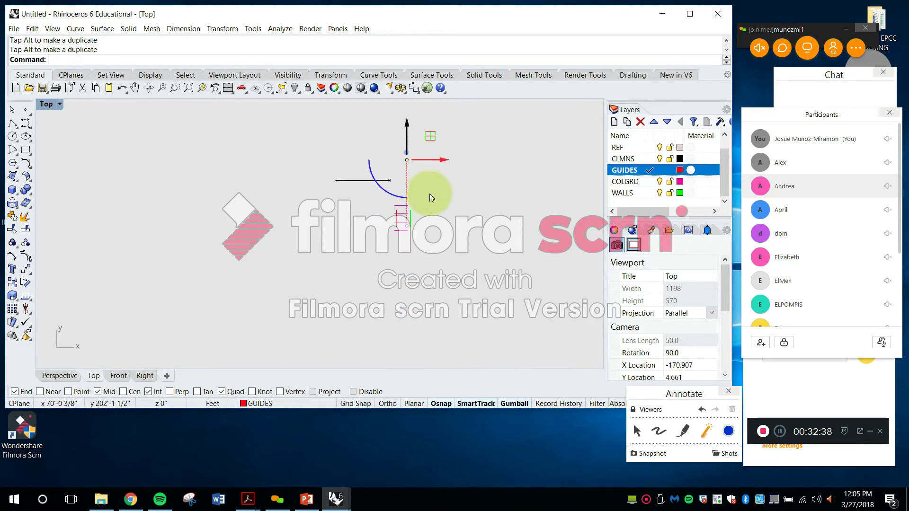
Move all the wall and column grid linework horizontally to the right, clear of the black drawing above it
key(Escape)
scroll(428, 237, up, 2)
text(Move)
key(space)
drag(439, 259, 348, 173)
key(space)
click(401, 264)
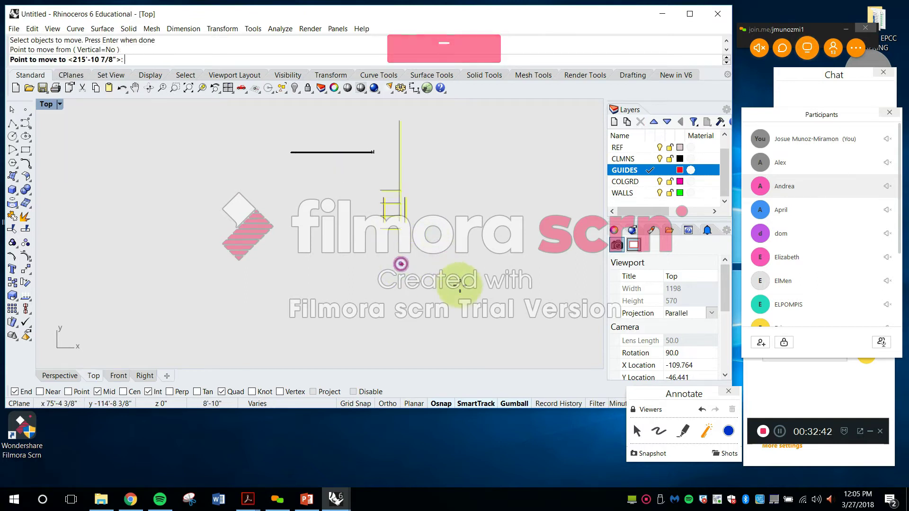
shift+click(493, 260)
Stretch the lower end of the vertical column grid line downward, well past the lowest horizontal grid line
scroll(494, 259, up, 4)
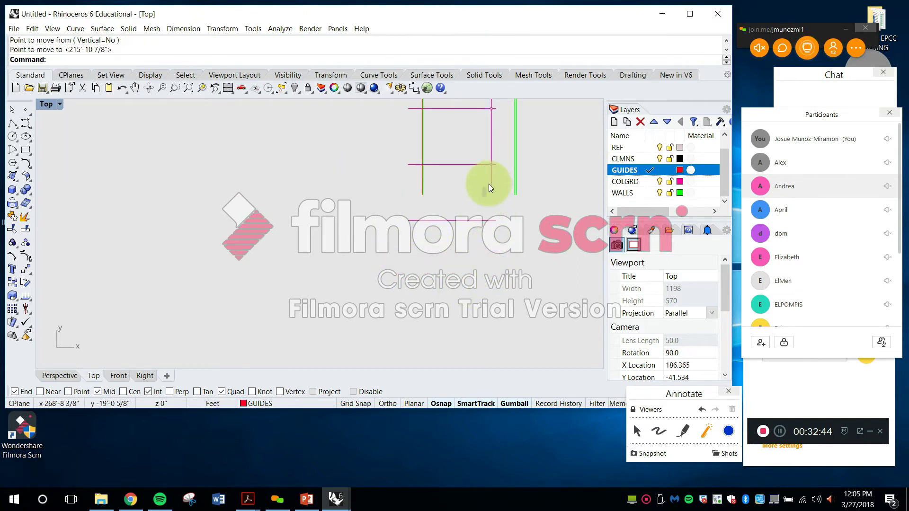
click(492, 183)
scroll(493, 183, up, 10)
click(490, 201)
scroll(490, 200, down, 10)
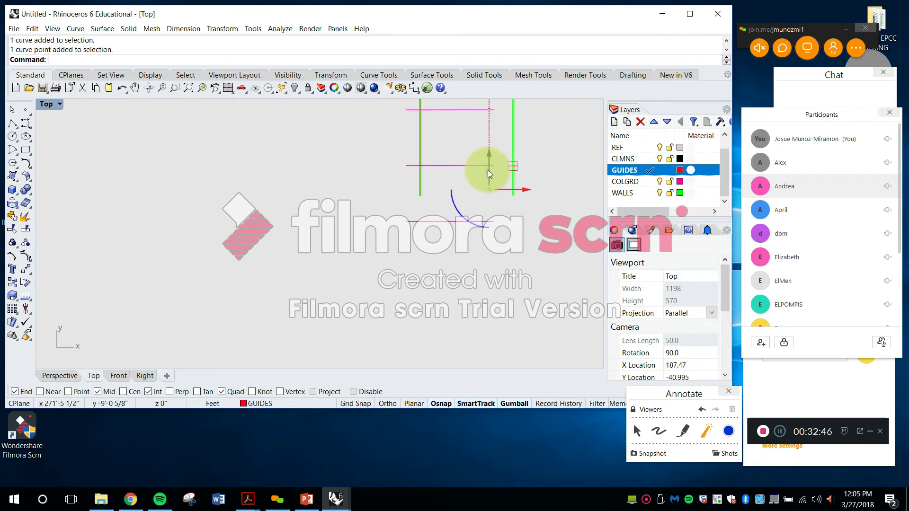
scroll(488, 166, down, 2)
drag(489, 152, 490, 319)
key(Escape)
scroll(527, 198, down, 6)
right_drag(517, 210, 463, 277)
scroll(457, 235, up, 10)
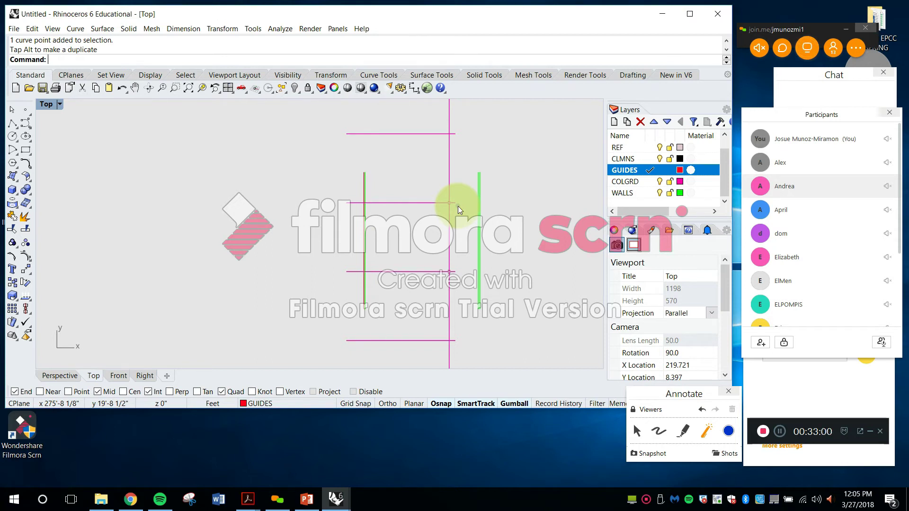
Examine the column grid intersections and the upper ends of the walls on both sides of the plan
scroll(489, 194, down, 5)
scroll(441, 230, up, 10)
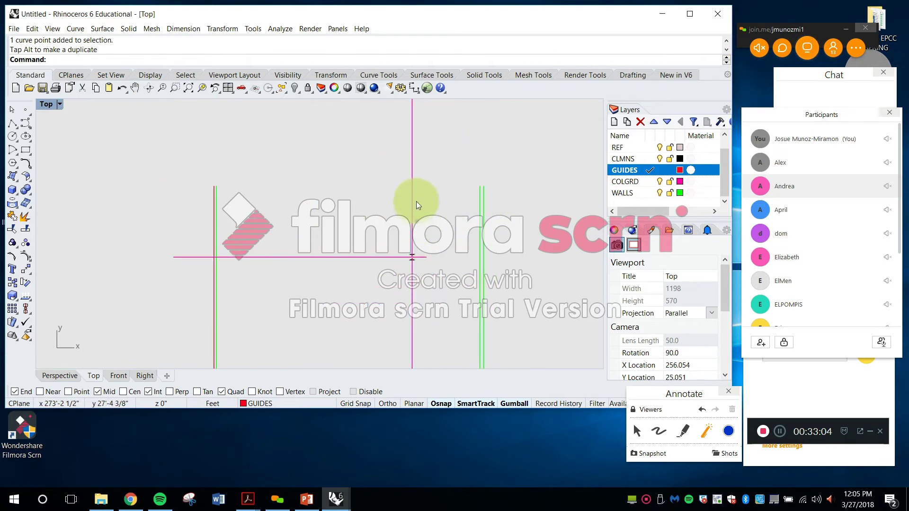
scroll(408, 213, down, 5)
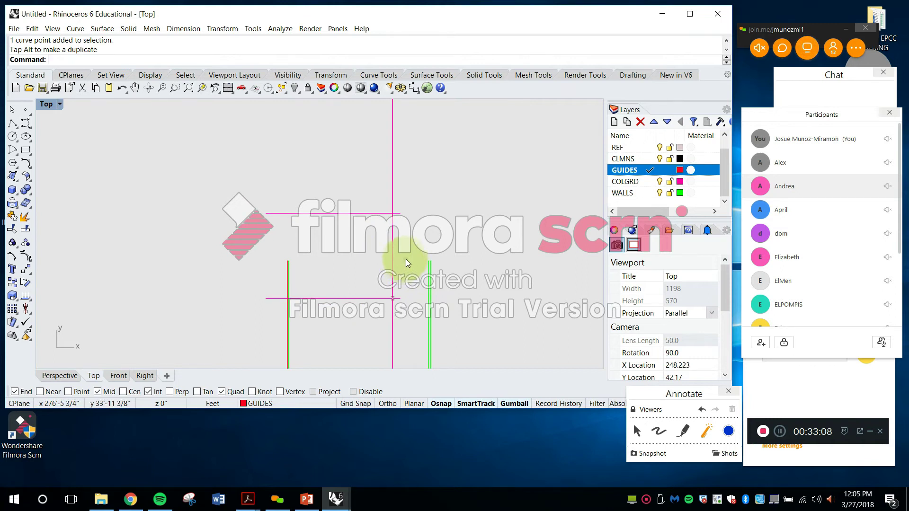
scroll(419, 319, up, 6)
scroll(431, 284, down, 6)
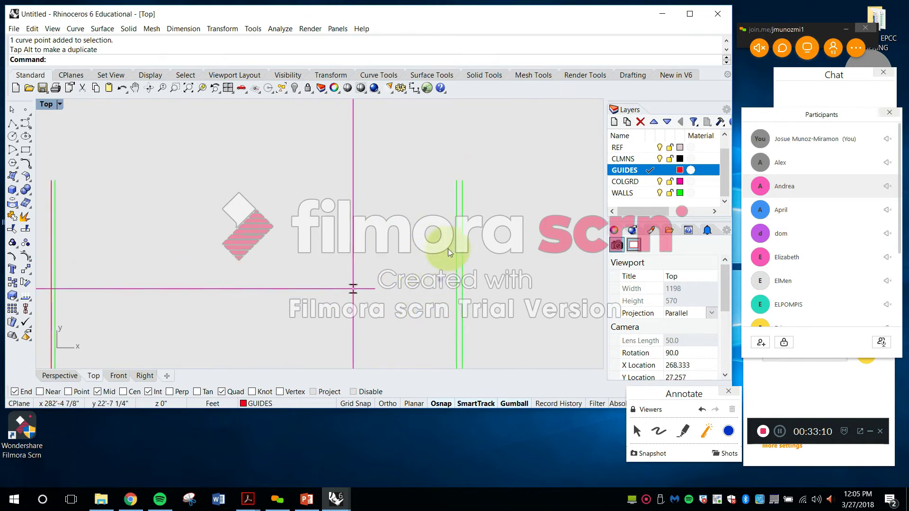
right_drag(386, 165, 377, 219)
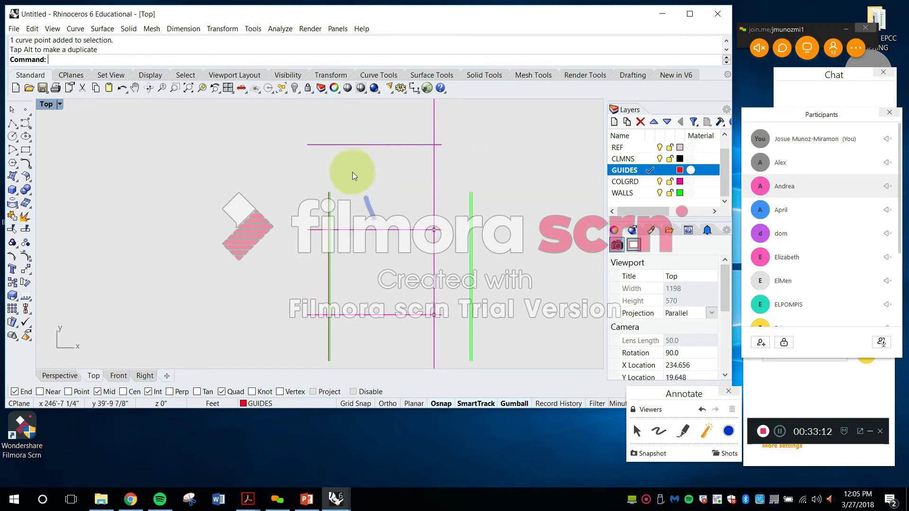
scroll(346, 190, up, 2)
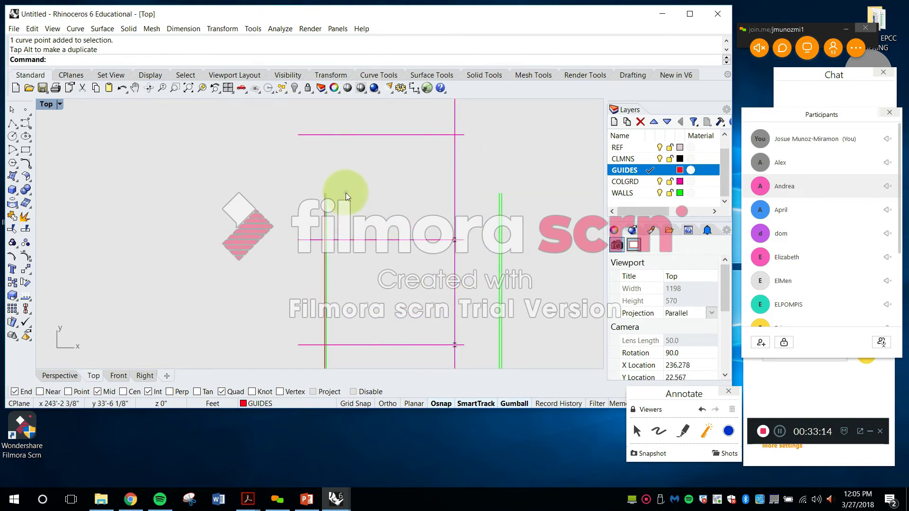
scroll(326, 189, up, 2)
Assign the red vertical line beside the left wall to the WALLS layer
scroll(333, 190, up, 10)
key(Escape)
click(290, 223)
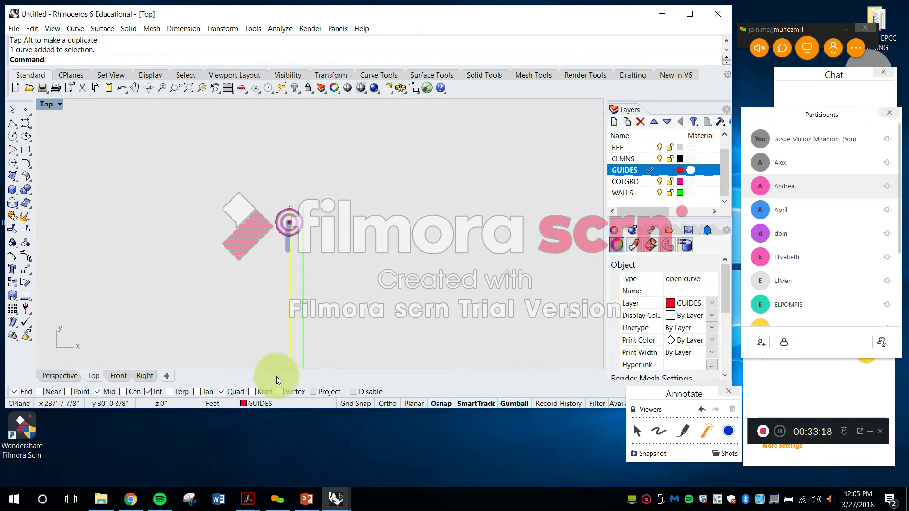
click(265, 403)
click(271, 392)
key(Escape)
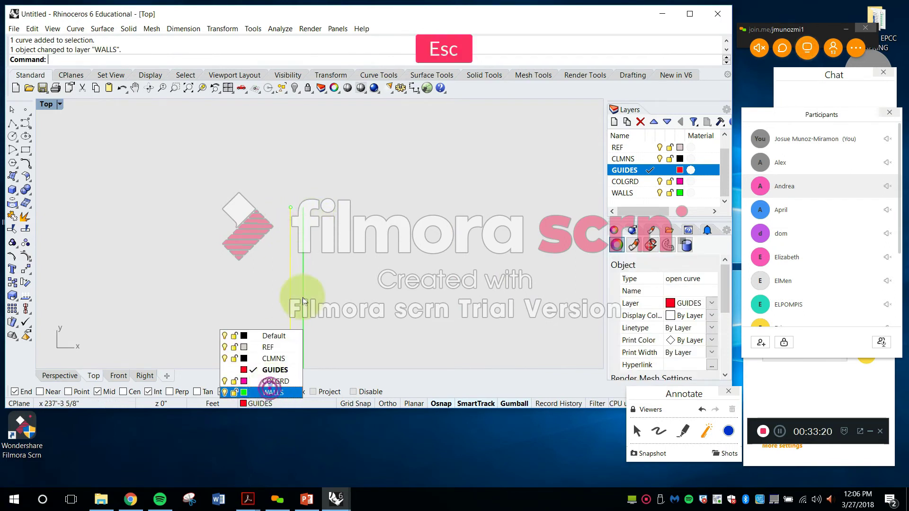
key(Escape)
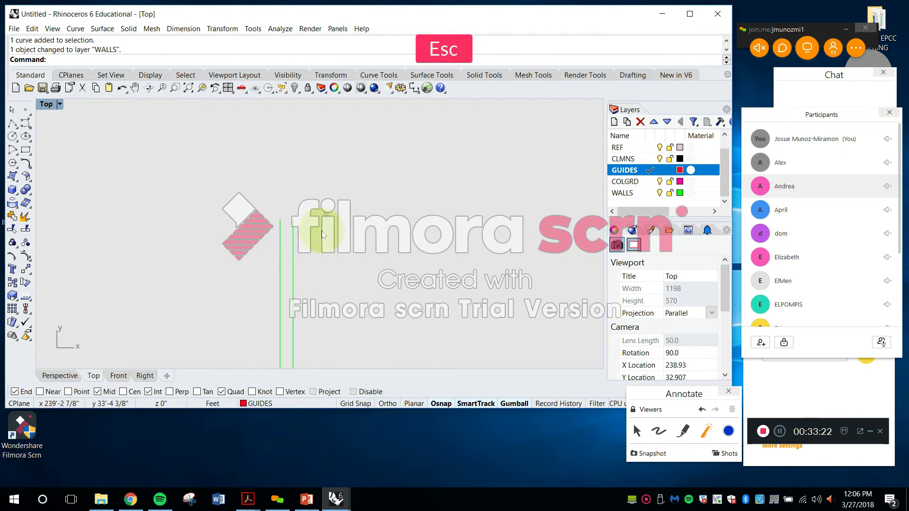
text(line)
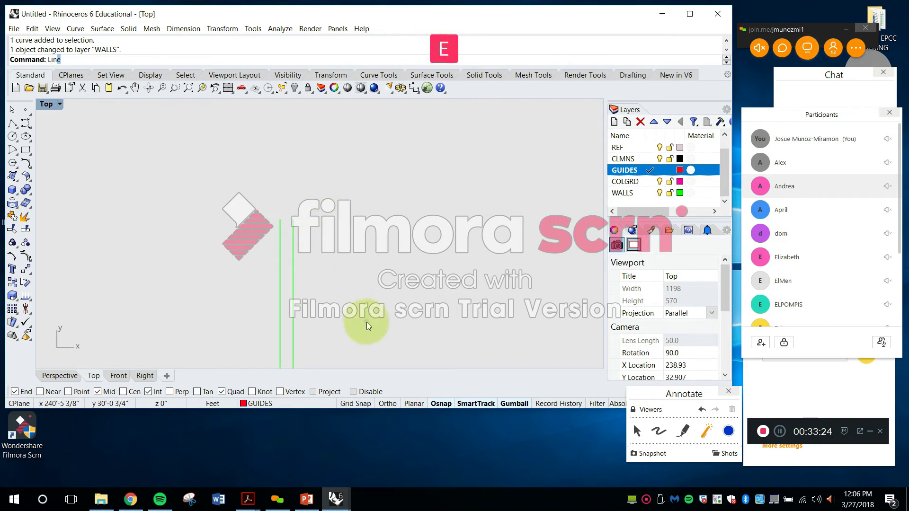
key(space)
click(291, 219)
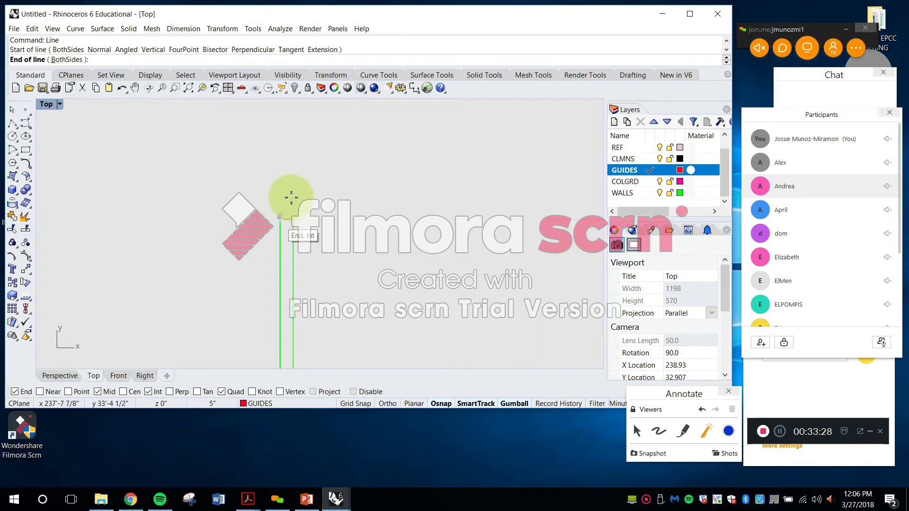
scroll(301, 195, down, 10)
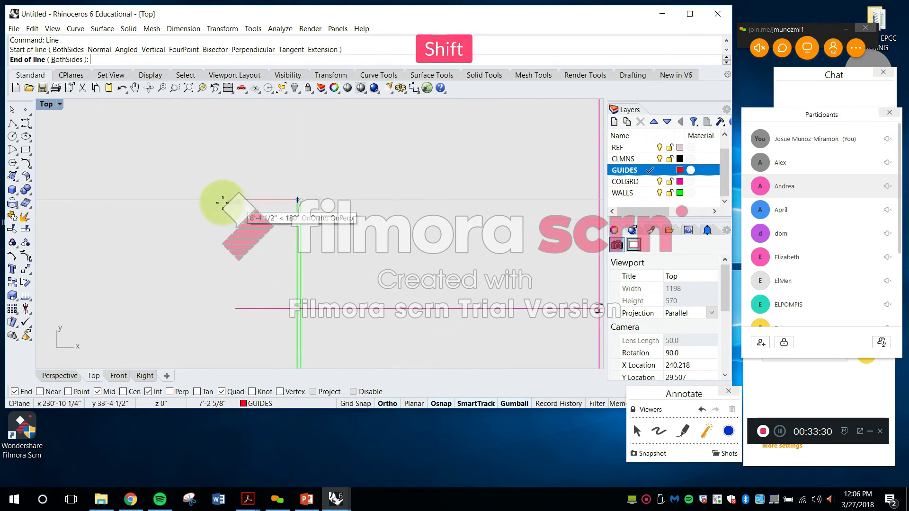
key(Escape)
Make WALLS the current layer and draw a horizontal line leftward from the top end of the left wall's inner line
click(290, 403)
click(267, 391)
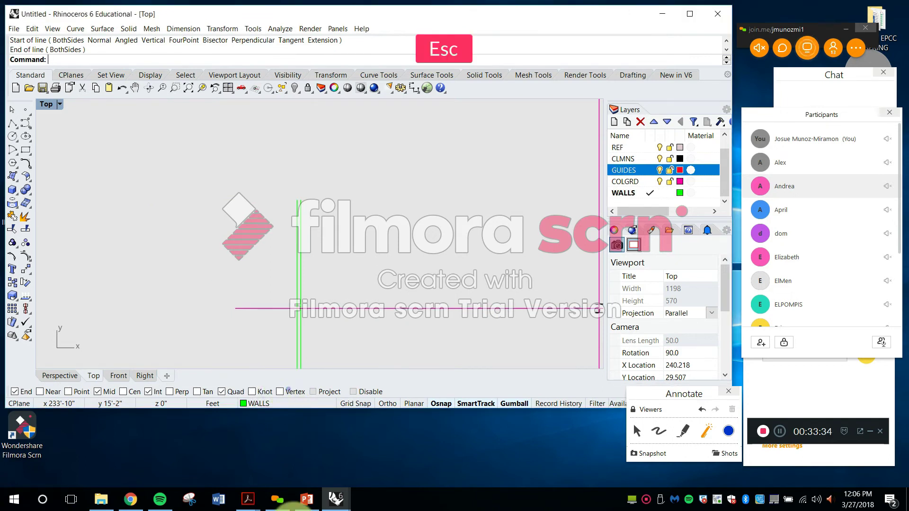
text(l)
key(space)
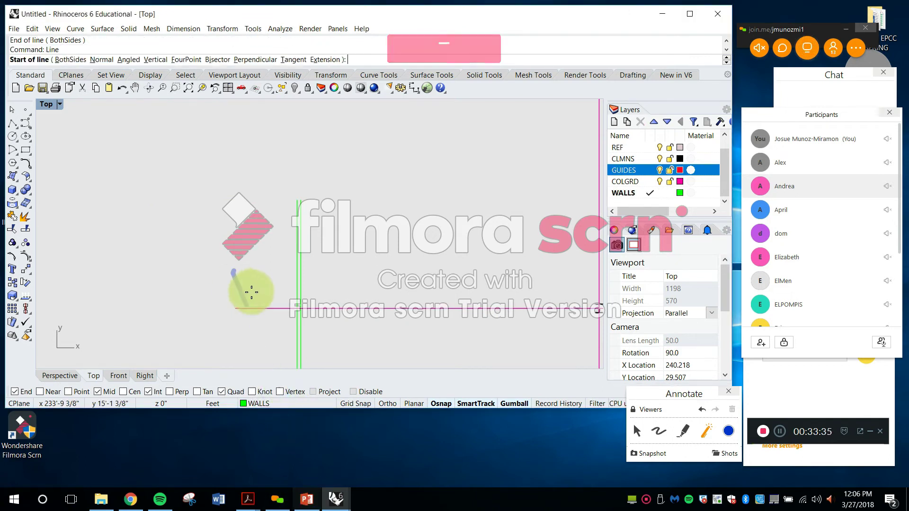
click(299, 199)
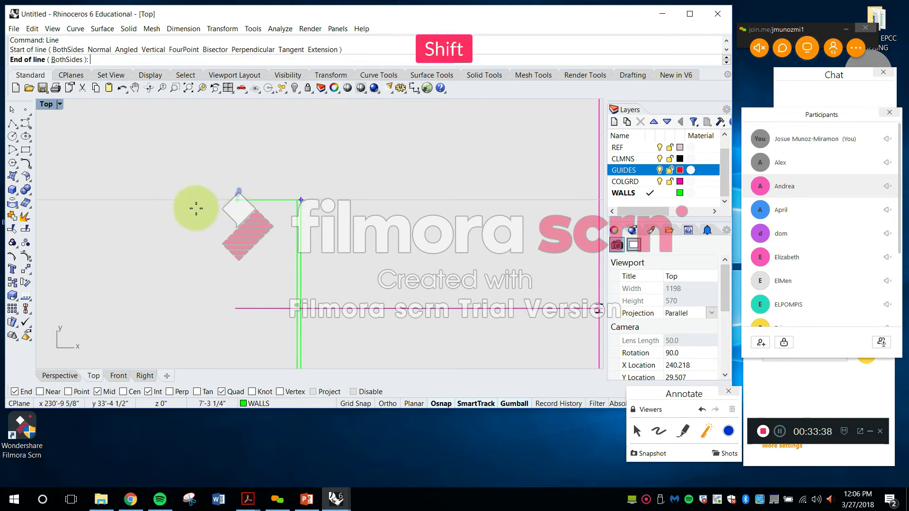
shift+click(111, 207)
scroll(276, 182, up, 10)
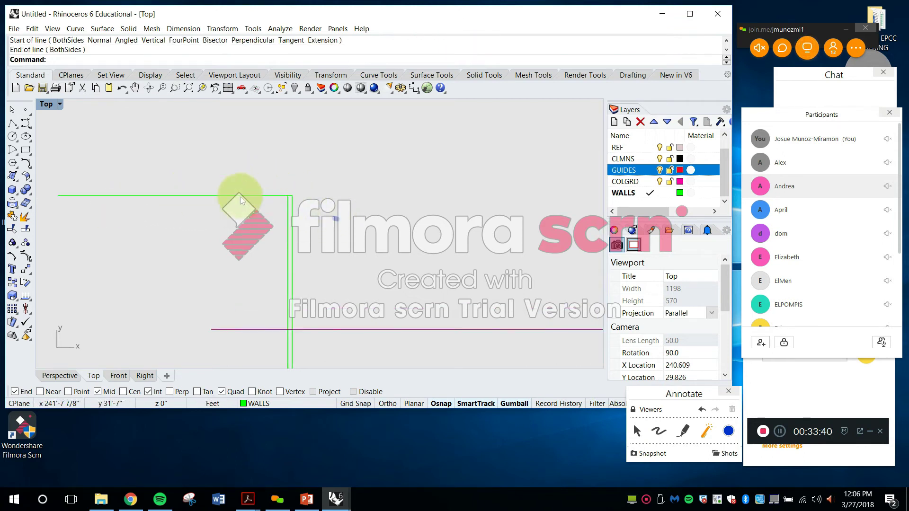
Offset the new horizontal wall line 5" downward to give the wall its thickness
key(Escape)
text(offset)
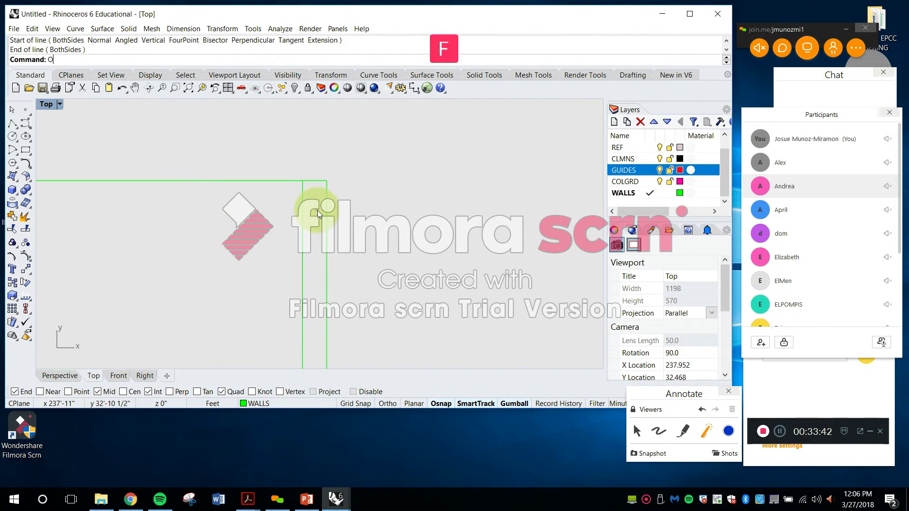
key(Return)
click(284, 183)
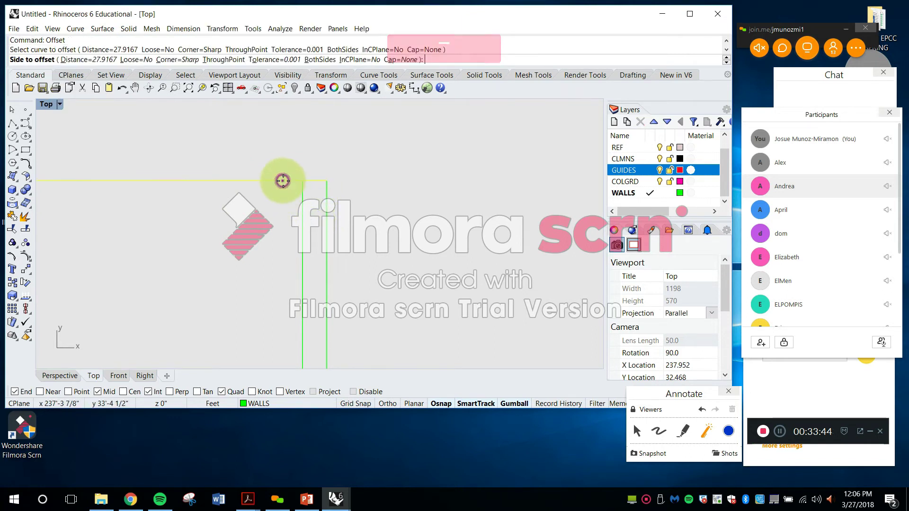
text(5")
key(Return)
click(277, 251)
Trim the overlapping ends of the two inner wall lines to clean up the corner
key(Escape)
text(tri)
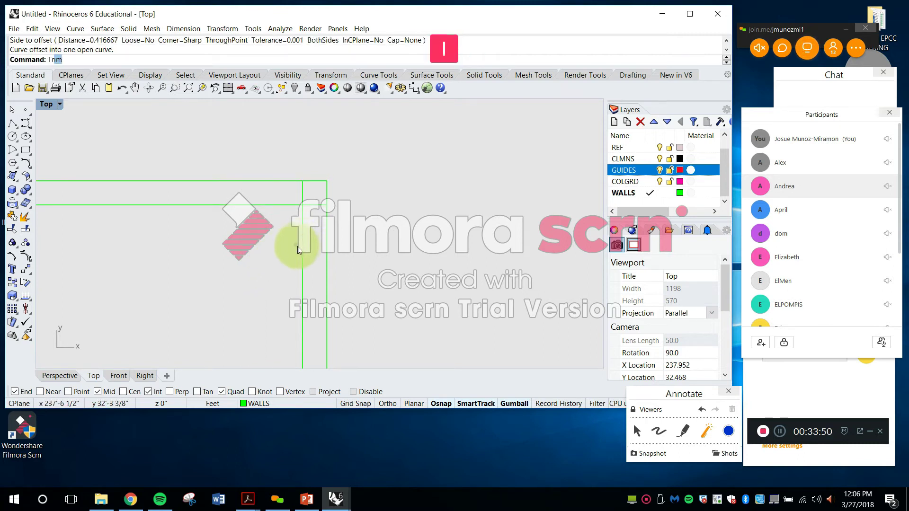
key(Return)
scroll(320, 218, up, 2)
click(292, 198)
key(space)
click(293, 184)
click(304, 200)
key(Escape)
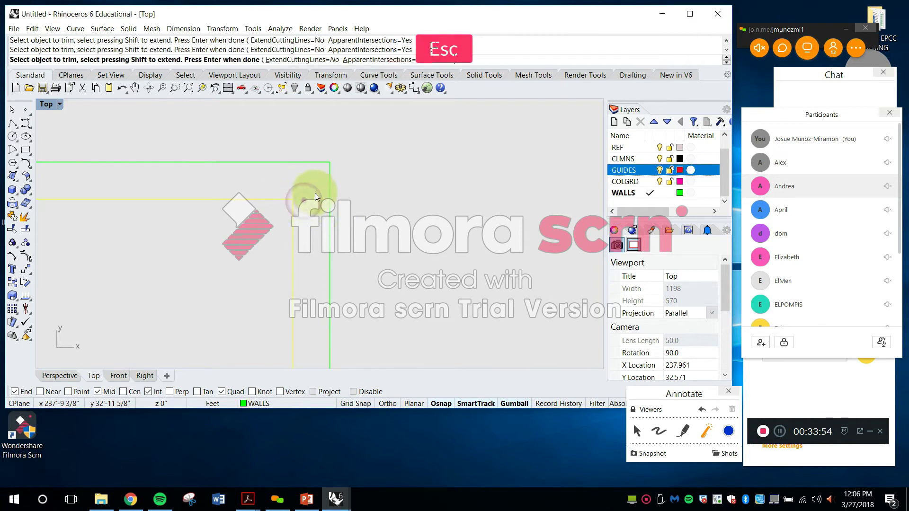
Undo the last trim at the corner of the inner wall lines
scroll(314, 192, down, 4)
key(ctrl+z)
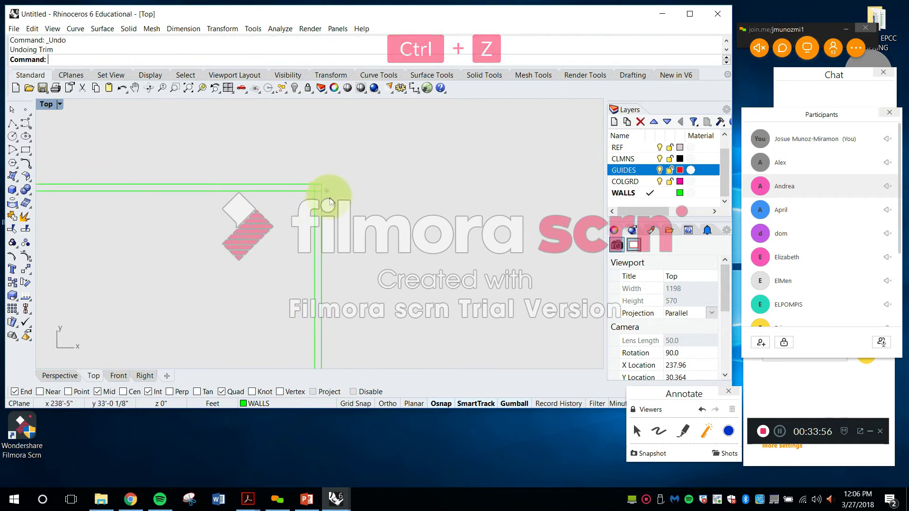
scroll(328, 195, up, 4)
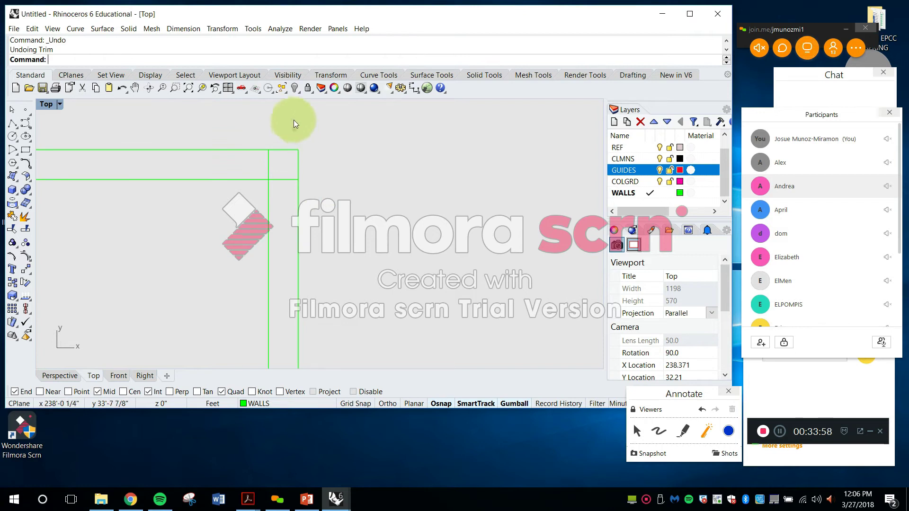
scroll(279, 152, up, 2)
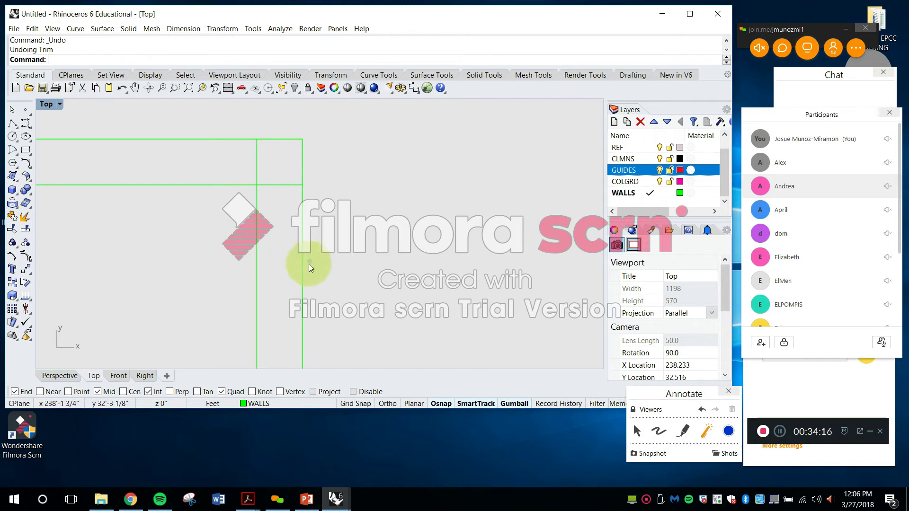
Trim the overlapping ends of the two inner wall lines again, using both lines as cutting objects
key(Escape)
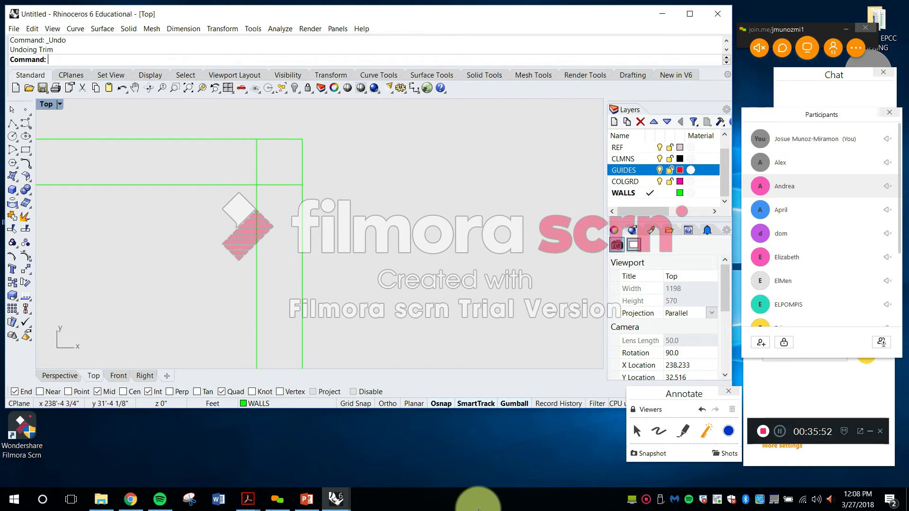
key(Escape)
text(trim)
key(Return)
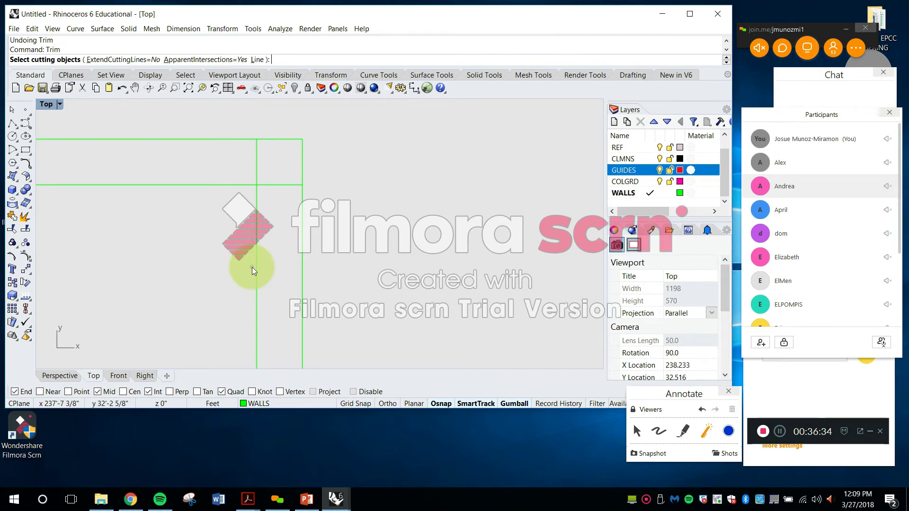
key(Escape)
text(Trim)
key(Return)
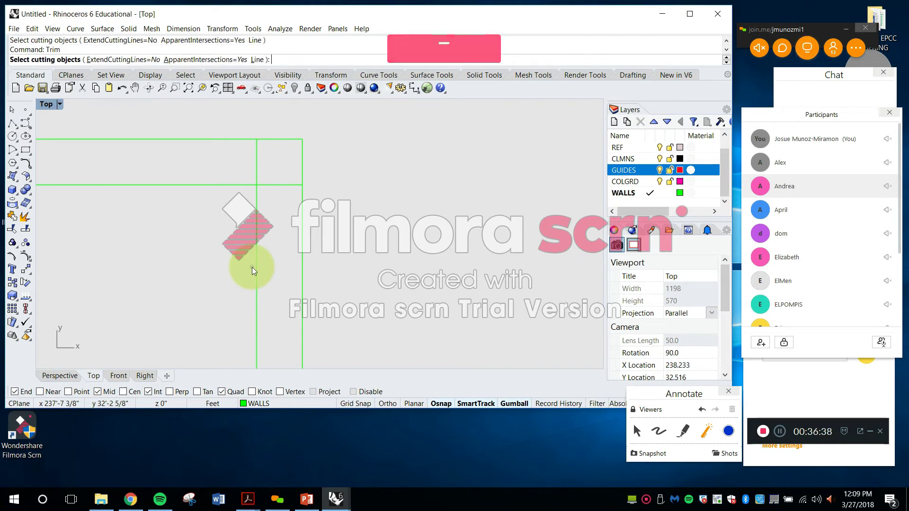
drag(252, 177, 250, 176)
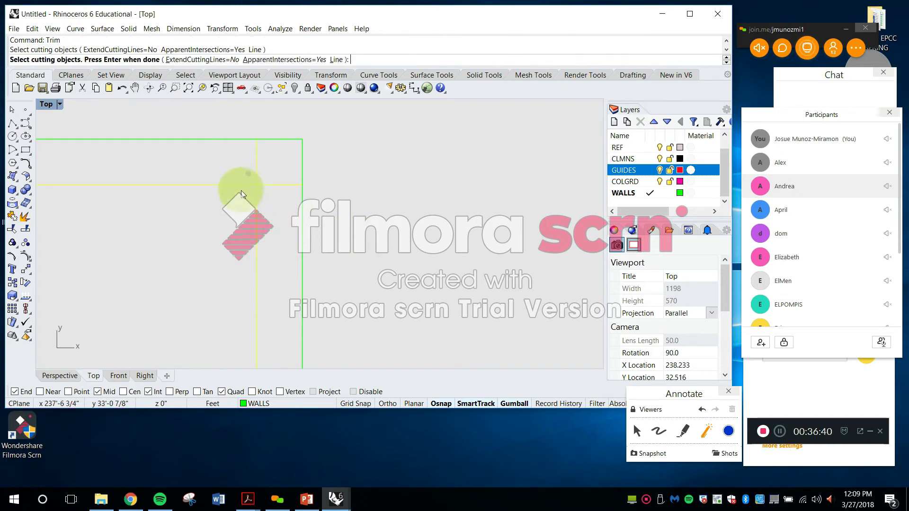
key(Return)
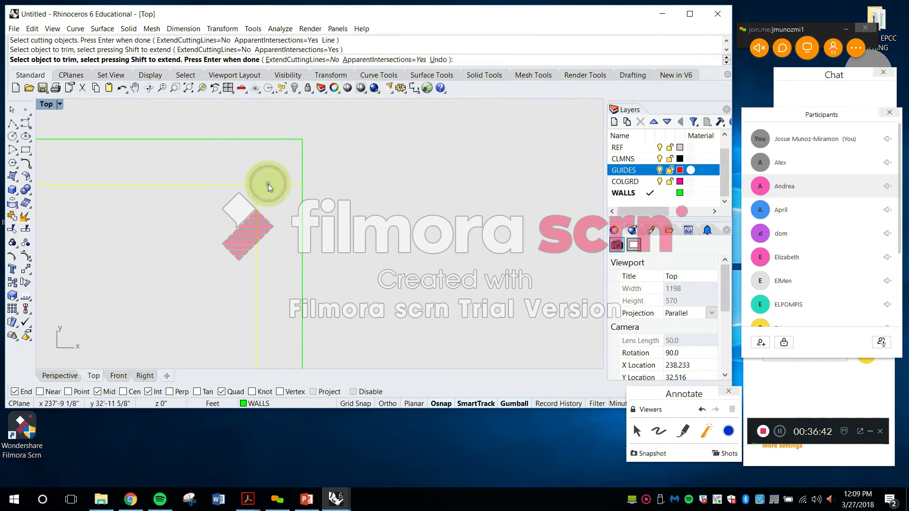
click(269, 185)
key(Escape)
scroll(286, 189, down, 10)
right_drag(214, 208, 289, 214)
scroll(303, 206, up, 8)
key(Escape)
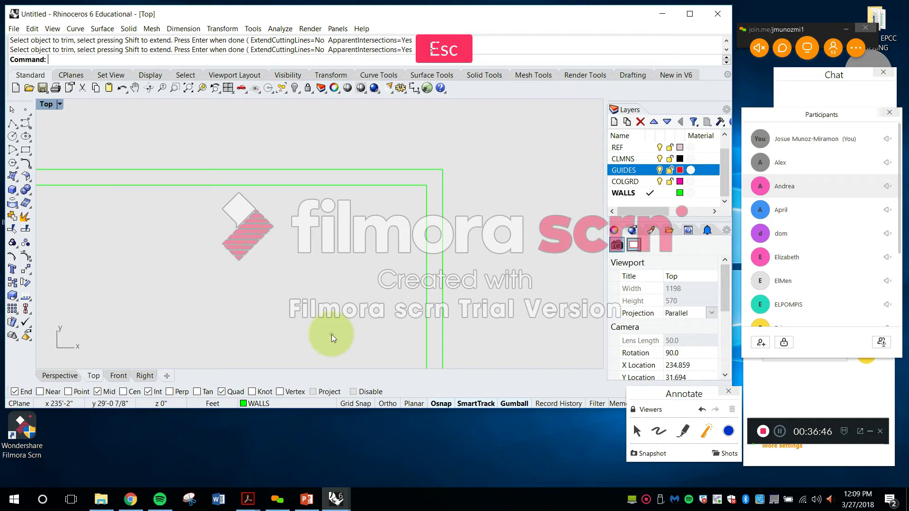
key(Escape)
Switch to Architectural Graphics_Ching.pdf in Adobe Acrobat, reduce the view to 75%, and examine the page 7 drawings on giving walls proper thickness
scroll(351, 227, down, 8)
scroll(352, 227, down, 4)
right_drag(380, 209, 396, 288)
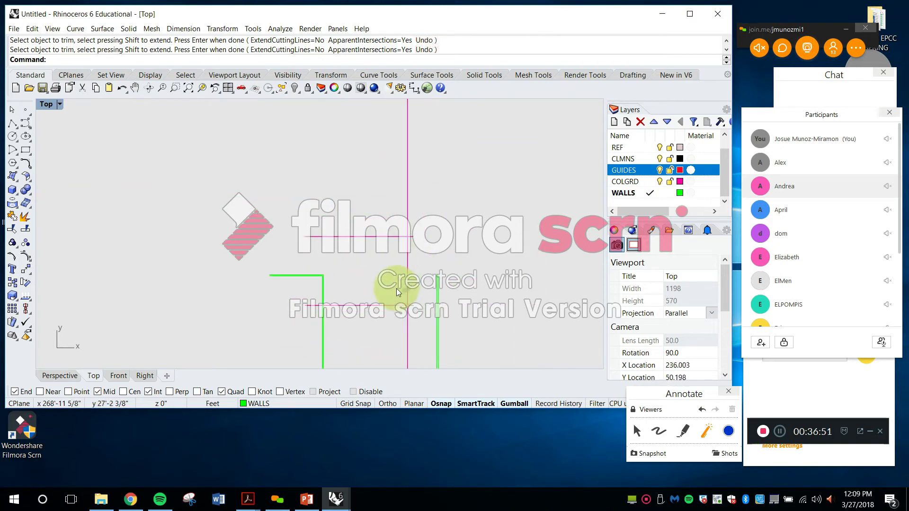
click(246, 496)
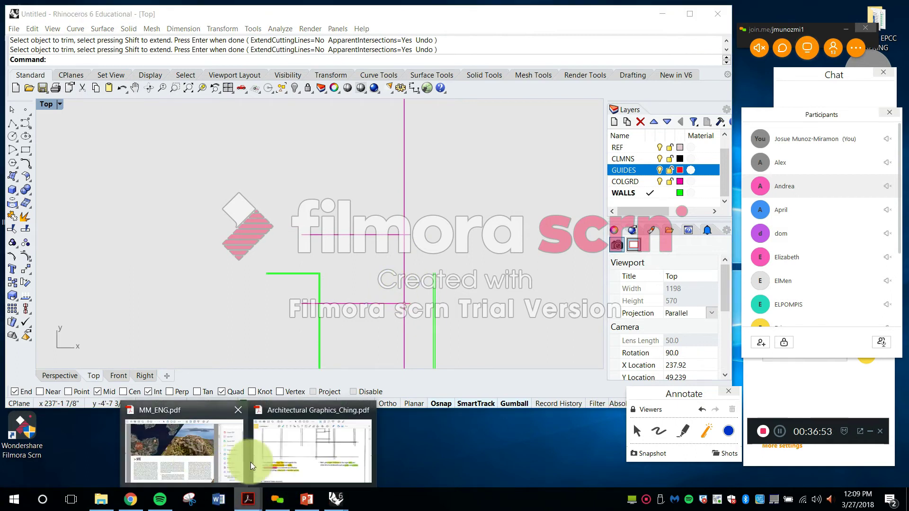
click(306, 444)
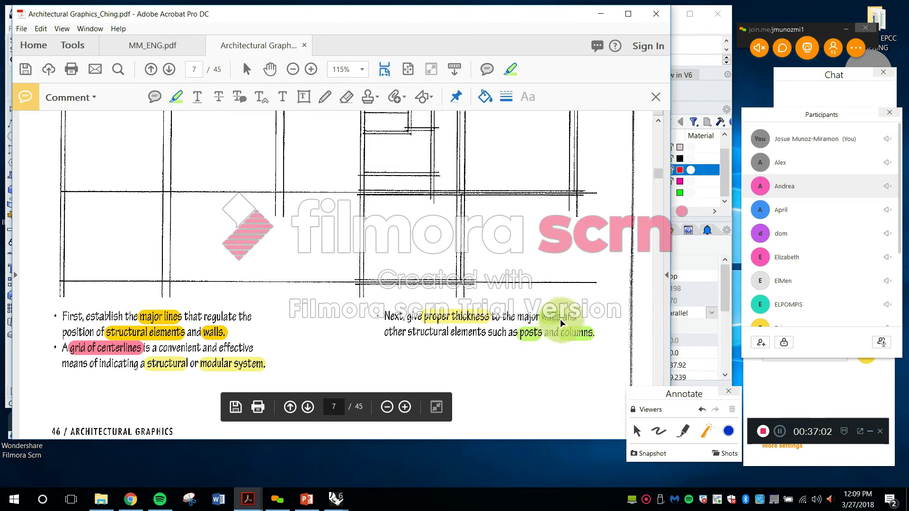
scroll(515, 300, up, 5)
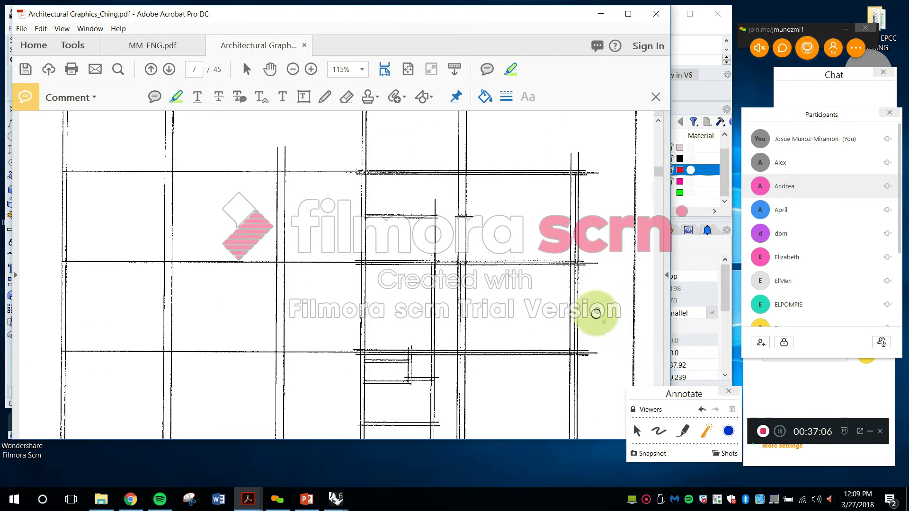
click(293, 70)
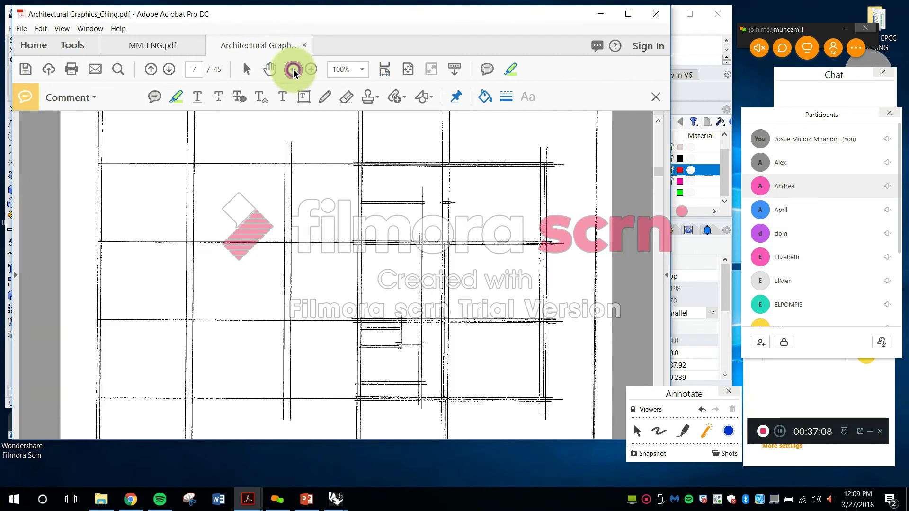
click(293, 70)
drag(319, 264, 290, 320)
drag(291, 279, 339, 278)
scroll(371, 321, up, 1)
scroll(363, 347, up, 1)
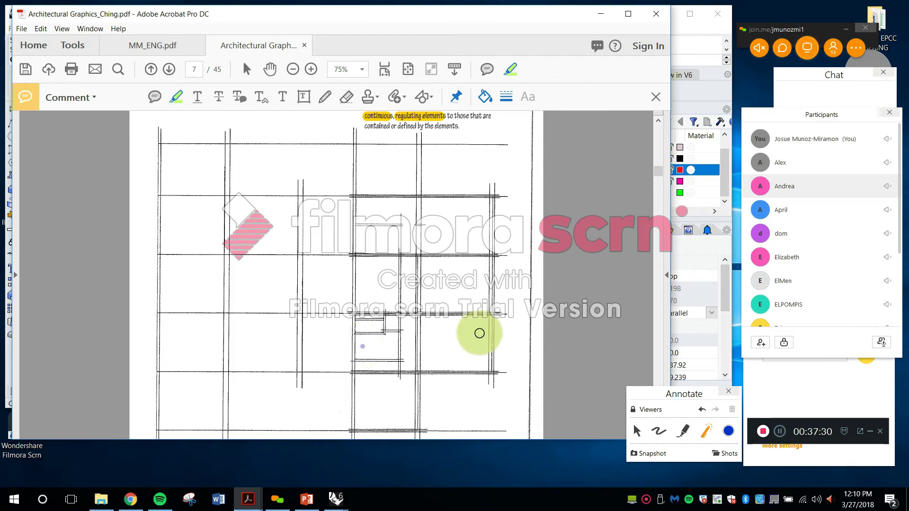
Review the page 8 drawing stages for windows, doorways, stairways and door swings, and return to Rhino
scroll(474, 272, down, 3)
scroll(475, 272, down, 15)
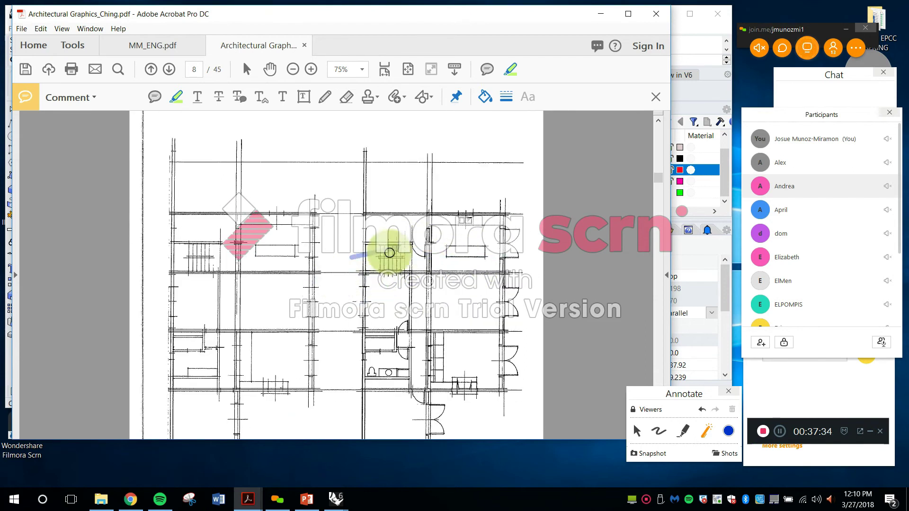
scroll(386, 240, down, 12)
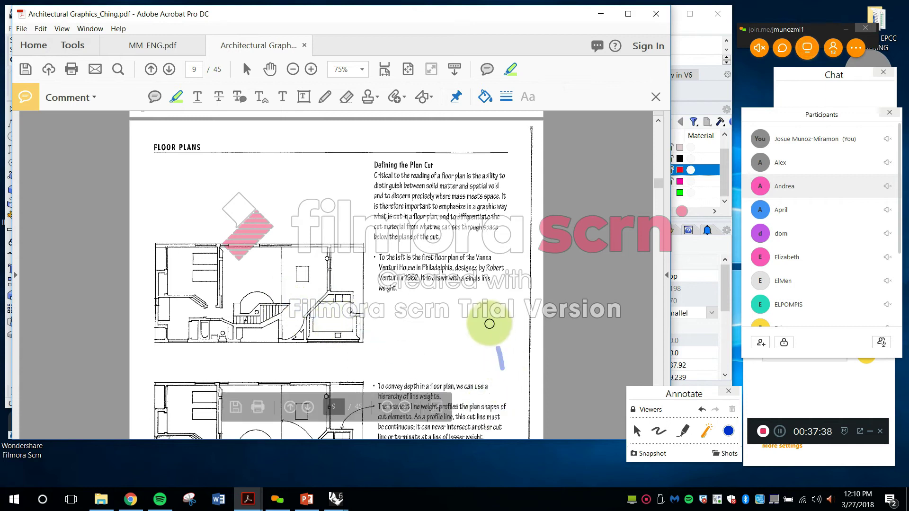
scroll(502, 315, up, 6)
scroll(486, 317, up, 9)
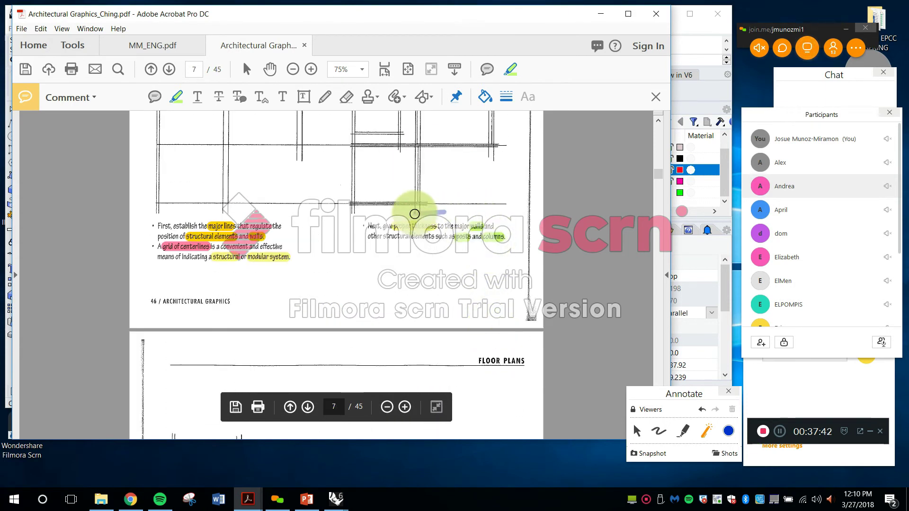
scroll(416, 213, up, 4)
scroll(432, 240, down, 9)
scroll(433, 240, down, 5)
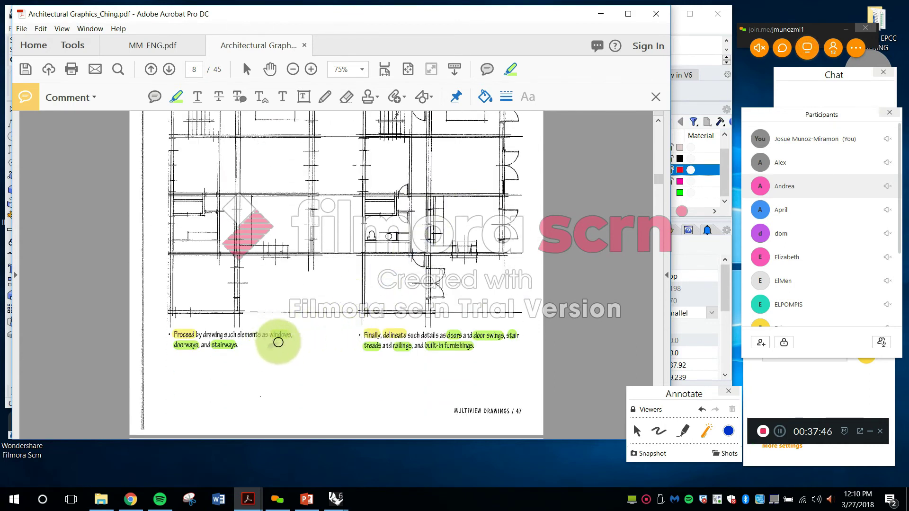
drag(261, 357, 248, 365)
drag(504, 146, 531, 119)
click(595, 17)
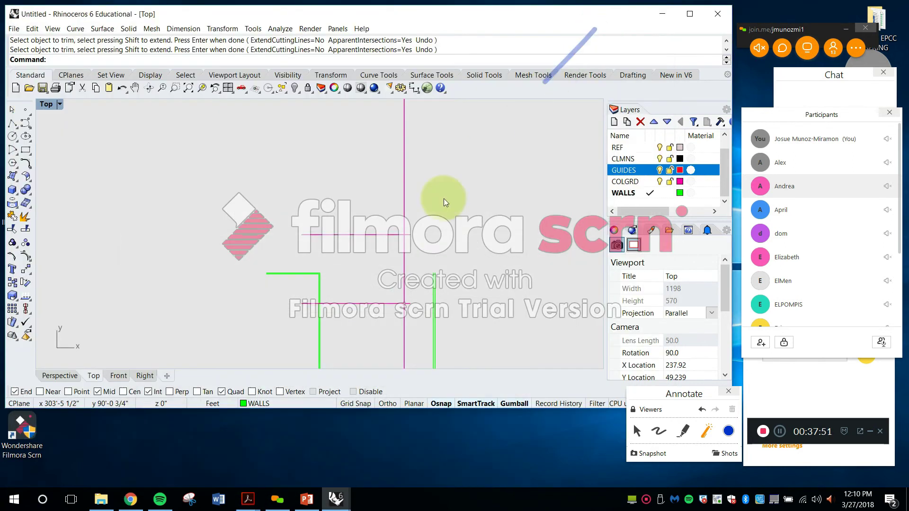
Make GUIDES the current layer and draw a vertical guide about 5'-6" long upward from the outer wall corner
right_drag(346, 235, 337, 135)
scroll(428, 144, up, 6)
right_drag(368, 224, 398, 233)
right_drag(217, 215, 319, 216)
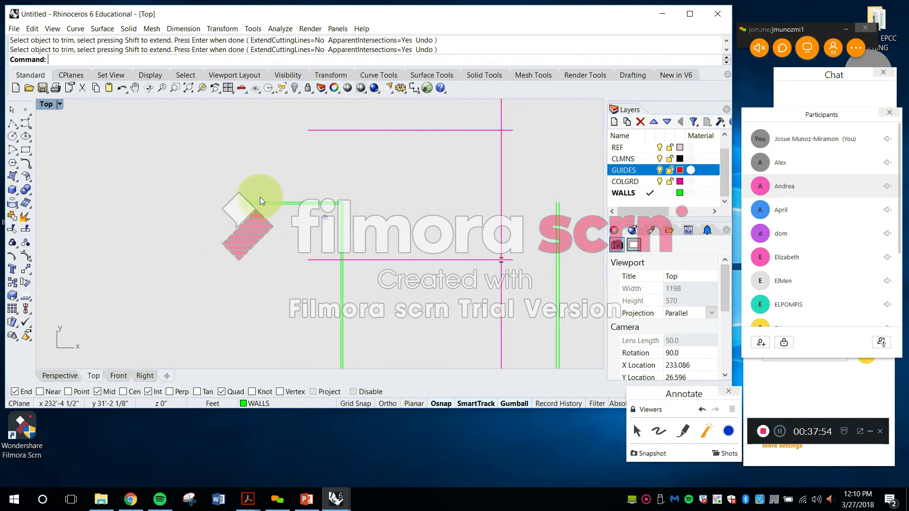
scroll(263, 199, up, 8)
key(Escape)
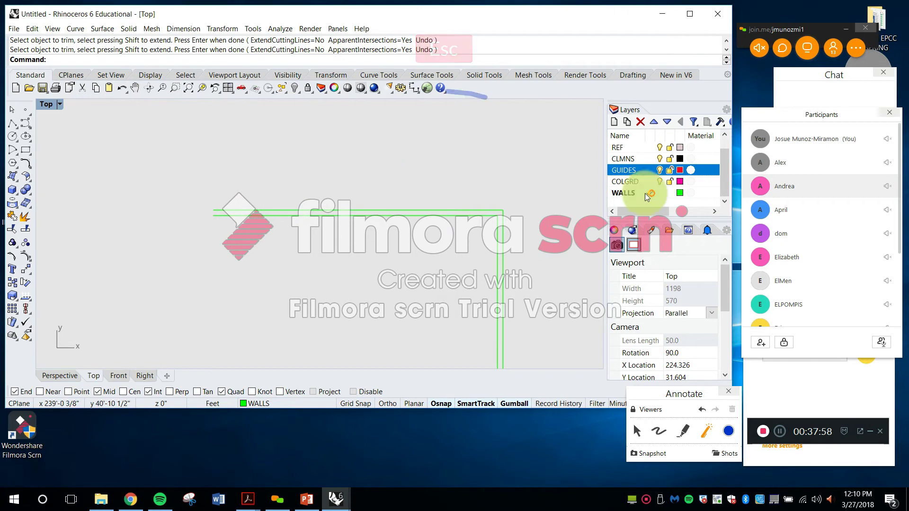
click(651, 172)
key(Escape)
text(l)
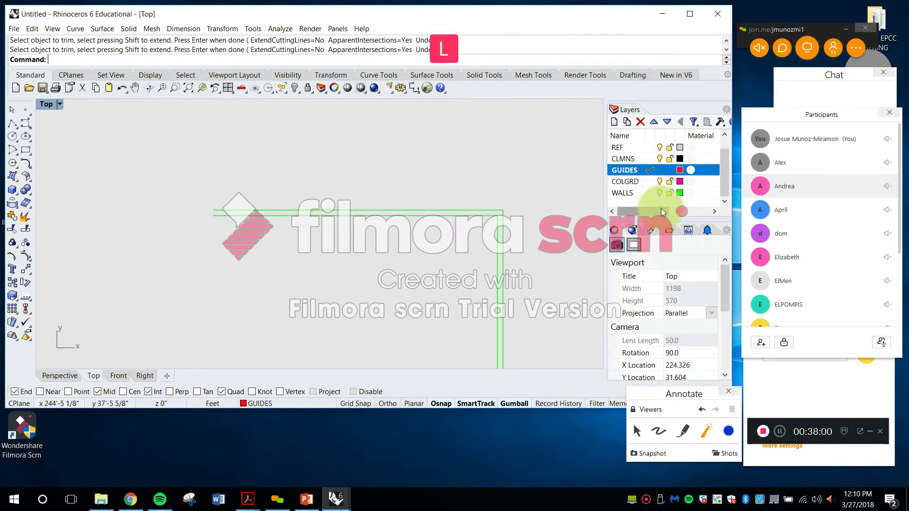
key(space)
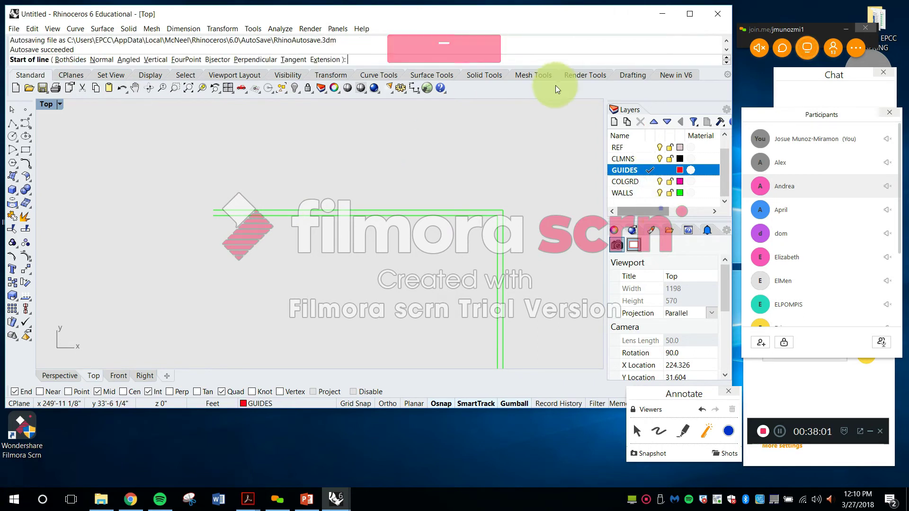
click(502, 210)
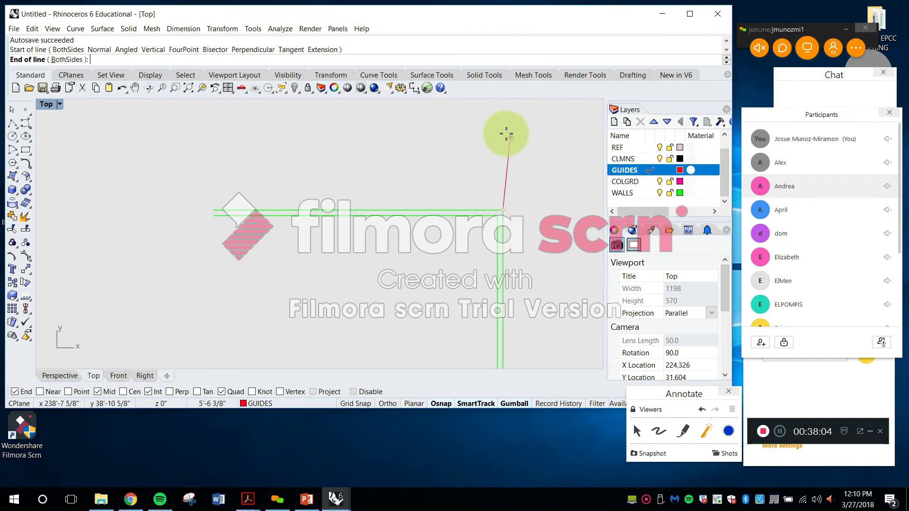
click(504, 133)
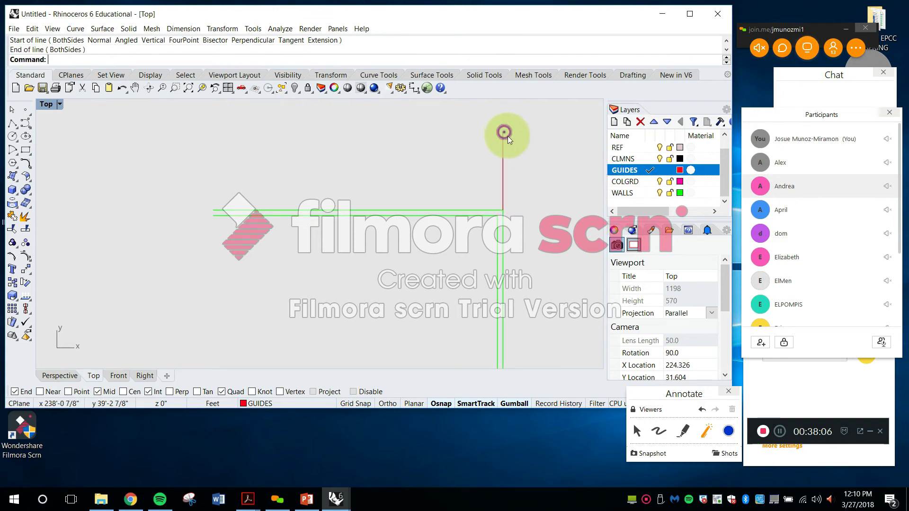
key(Escape)
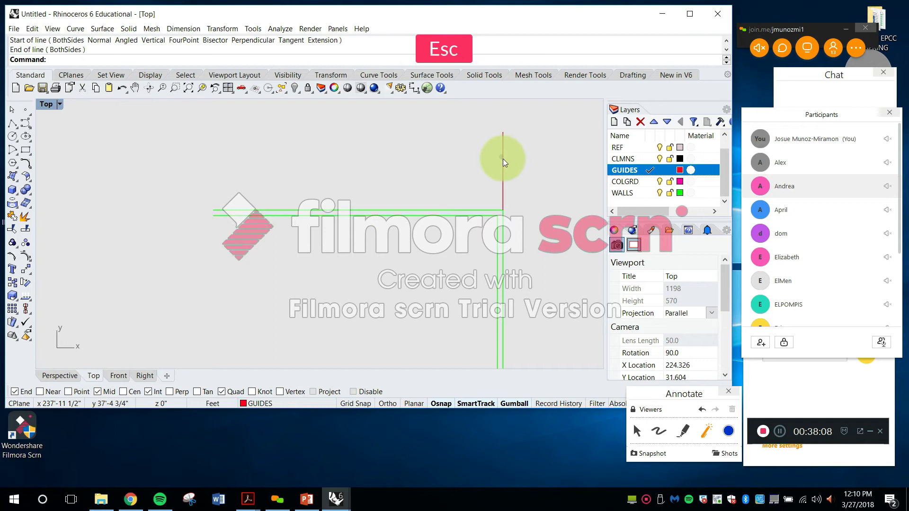
Offset the vertical guide 6' to the left along the horizontal wall
text(Offset)
key(Return)
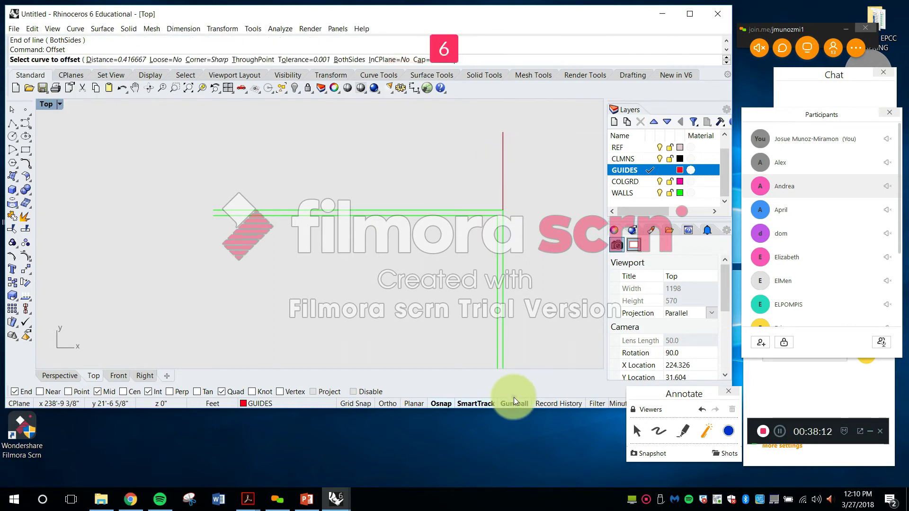
text(6')
key(Return)
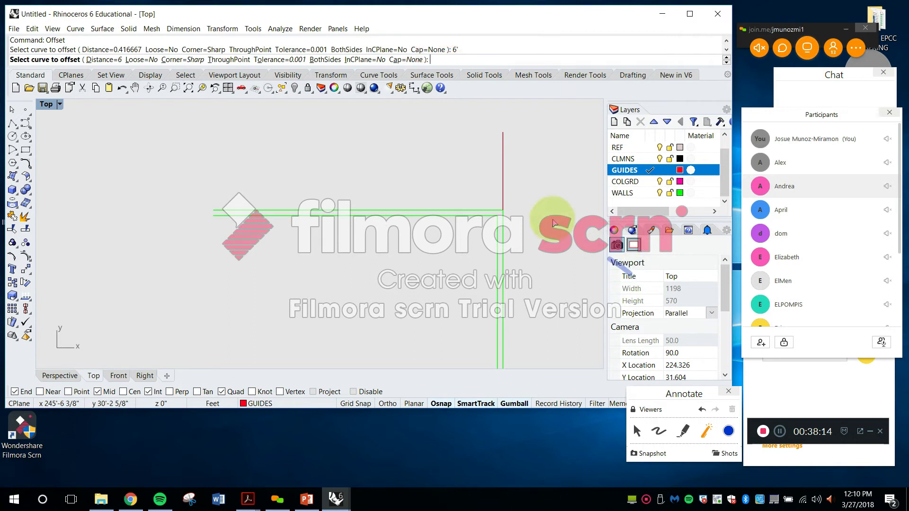
click(503, 189)
click(392, 112)
Draw a short line across the horizontal wall's thickness from the lower end of the offset guide
scroll(435, 217, up, 3)
text(l)
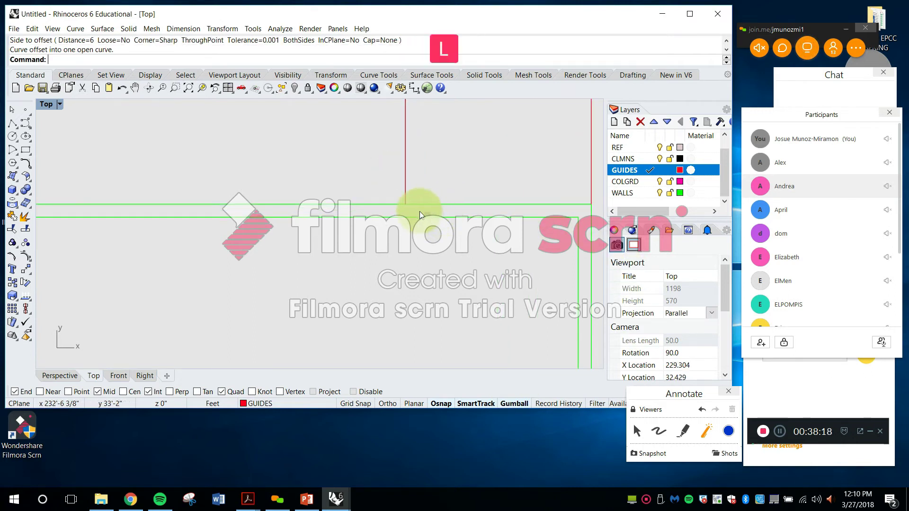
text(ine)
key(Return)
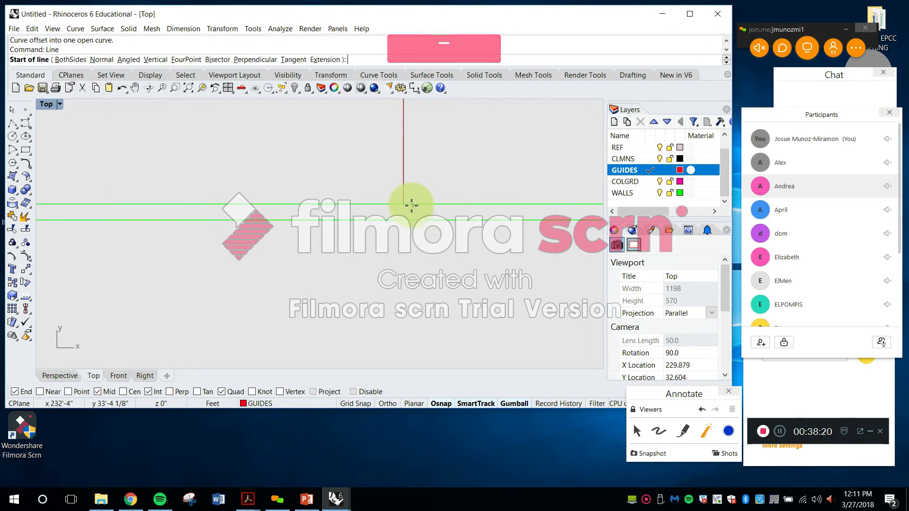
click(403, 204)
click(404, 219)
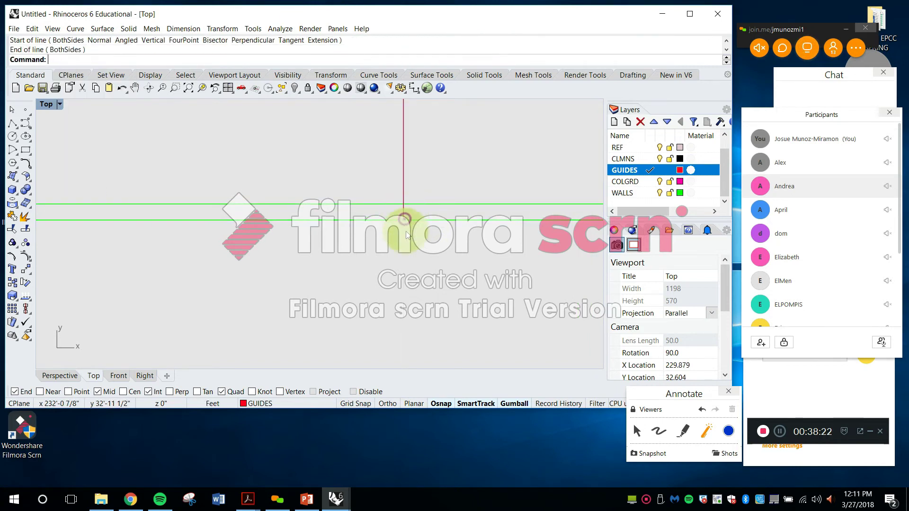
Offset the short line across the wall 3' to the left to mark the opening's other edge
text(Off)
key(Return)
text(3)
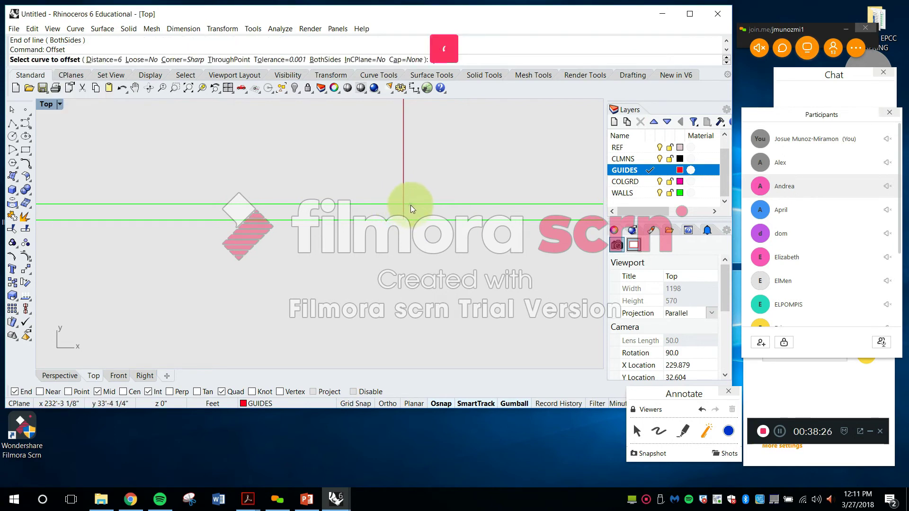
key(Return)
click(404, 218)
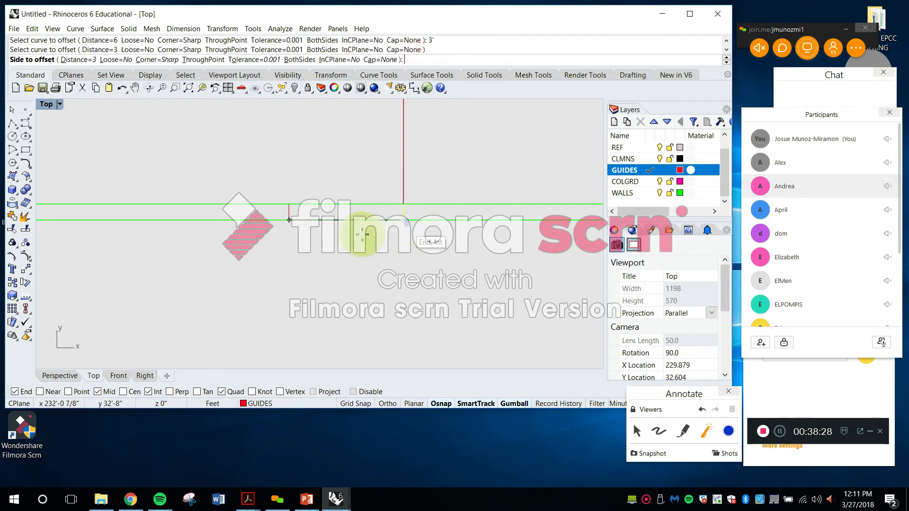
click(312, 239)
Delete the offset vertical guide above the horizontal wall at the opening's right edge
right_drag(357, 243, 379, 262)
key(Escape)
click(396, 186)
key(Delete)
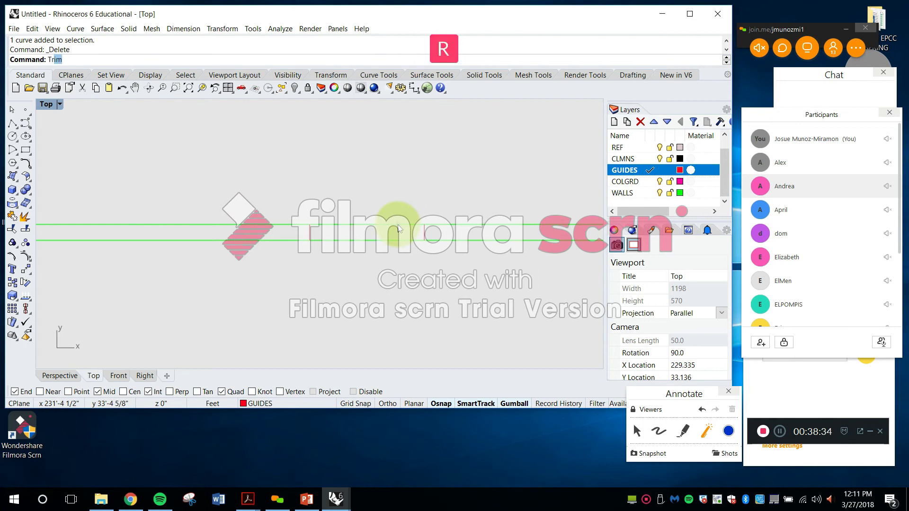
Trim the two horizontal wall lines between the short cross lines to open the doorway
key(space)
drag(447, 258, 280, 201)
key(space)
drag(365, 257, 342, 199)
key(Escape)
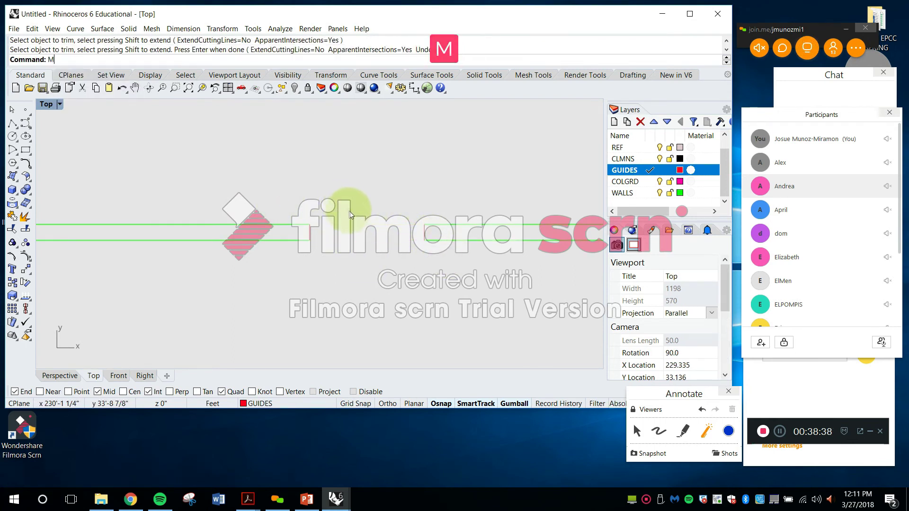
Match the layer of the two short lines closing the wall ends to the WALLS layer with MatchLayer
text(Match)
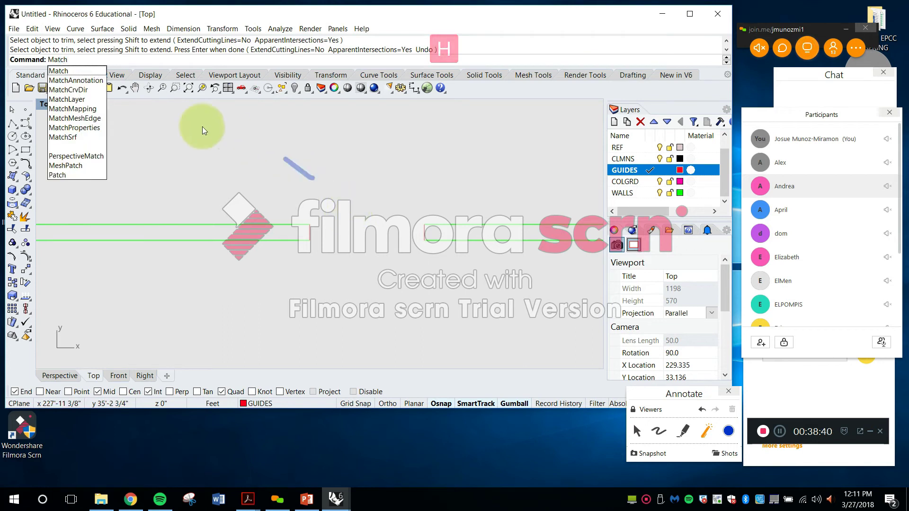
click(96, 98)
drag(305, 203, 420, 265)
key(Return)
click(302, 226)
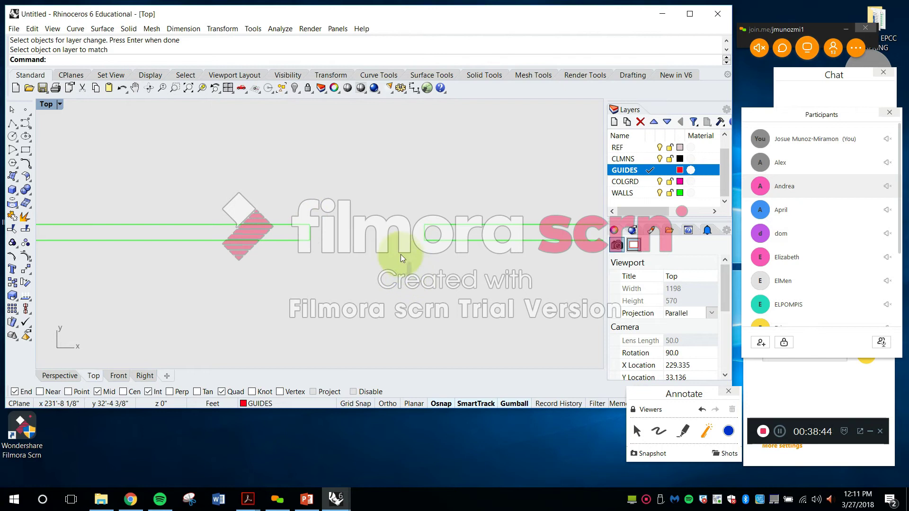
key(Escape)
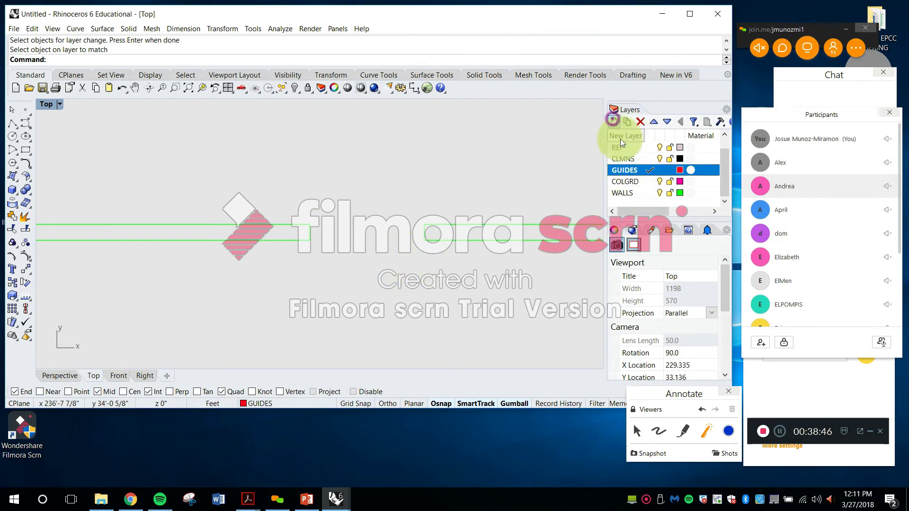
Create a new layer named DOORS
click(618, 116)
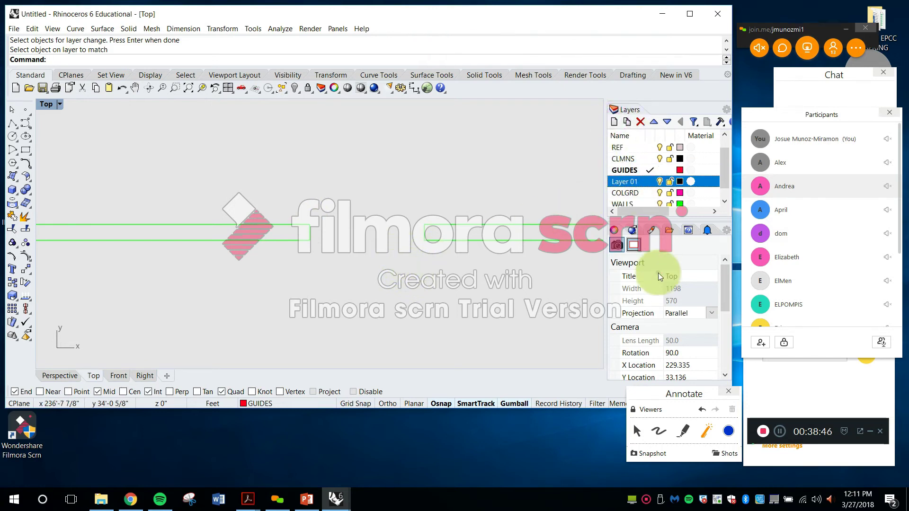
click(620, 181)
drag(637, 182, 594, 182)
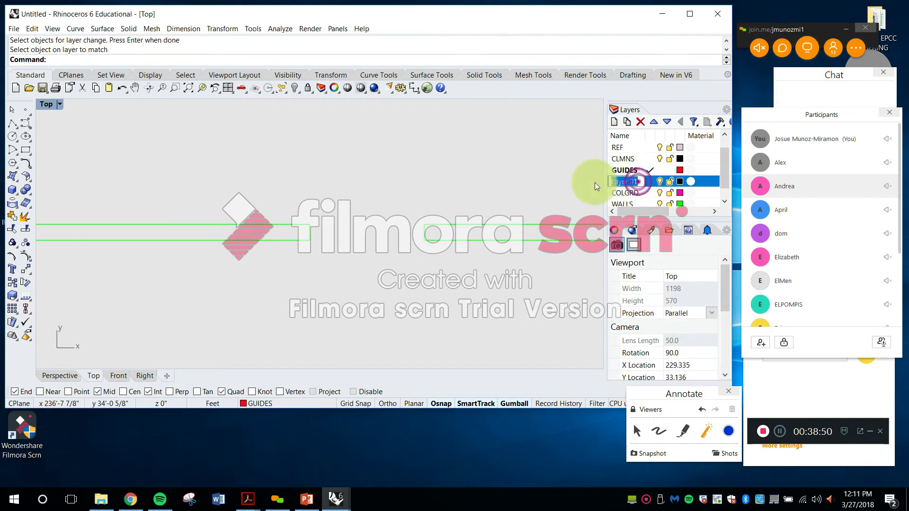
key(Caps_Lock)
text(DRS)
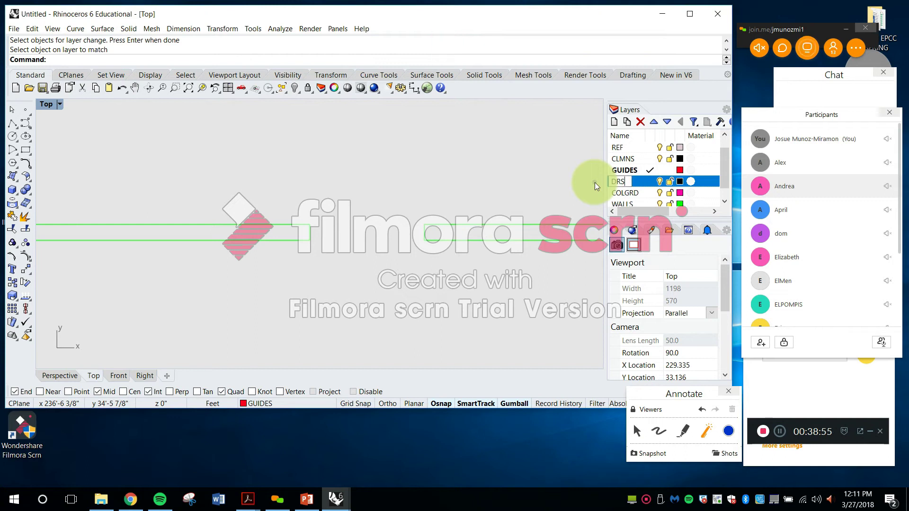
key(BackSpace)
text(OORS)
key(Return)
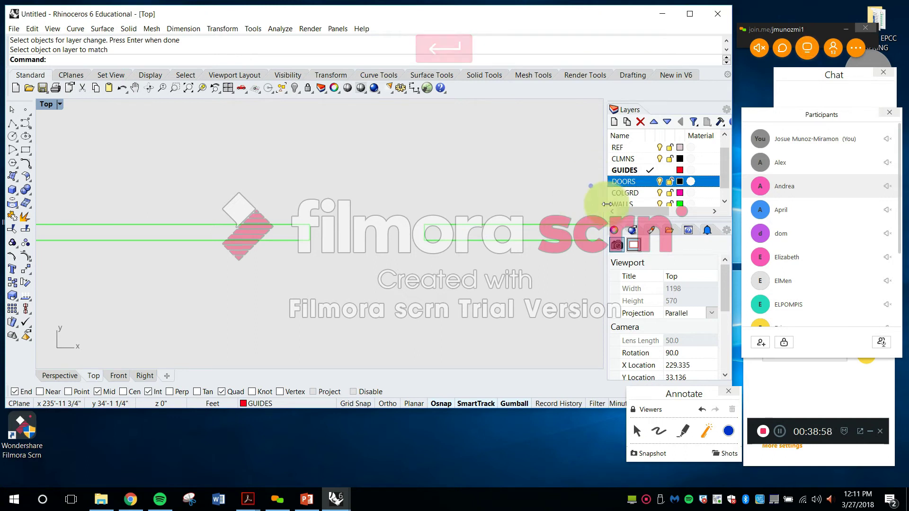
Set the DOORS layer color to a blue of RGB 0, 94, 255
click(680, 181)
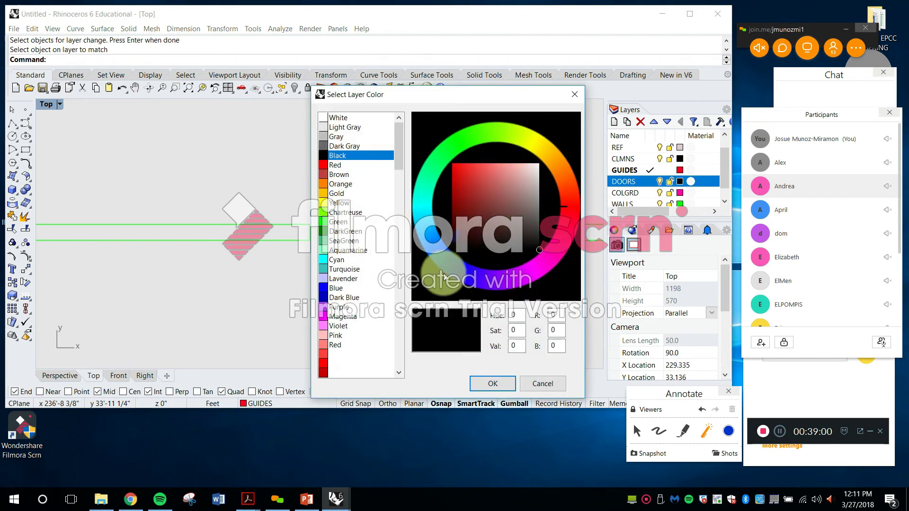
click(439, 251)
click(498, 382)
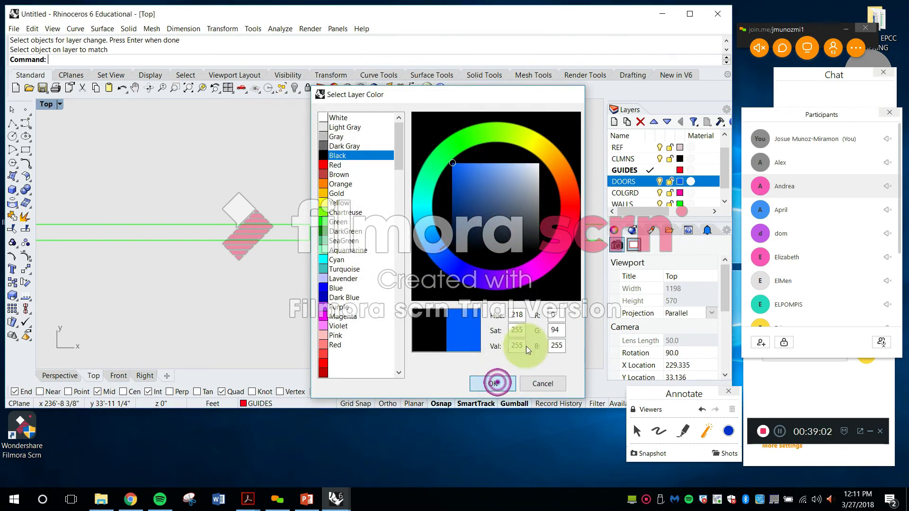
key(Escape)
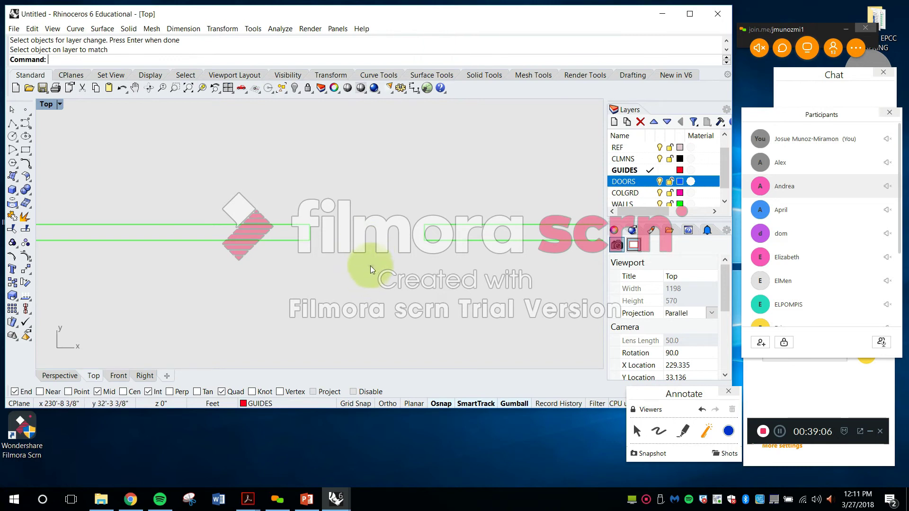
Draw a 3' by 2" rectangle above the wall opening as the door leaf
text(rec)
key(space)
click(333, 193)
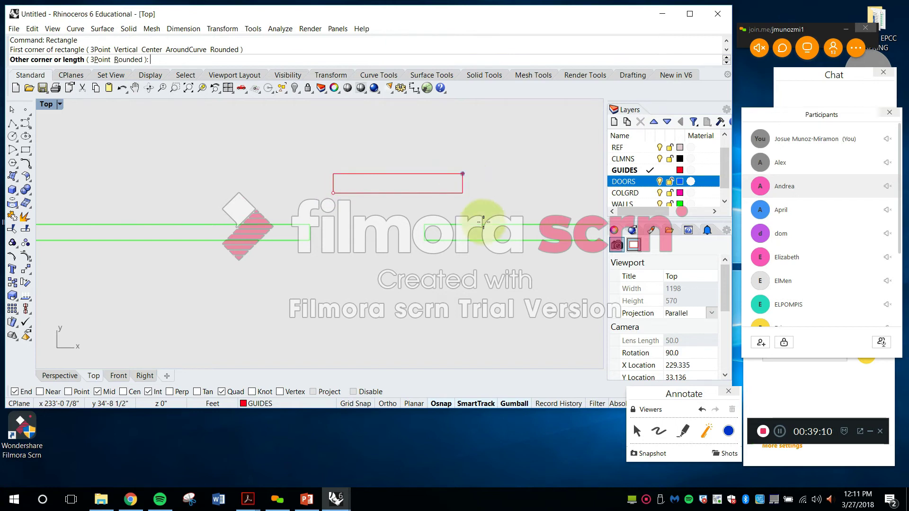
text(@3',)
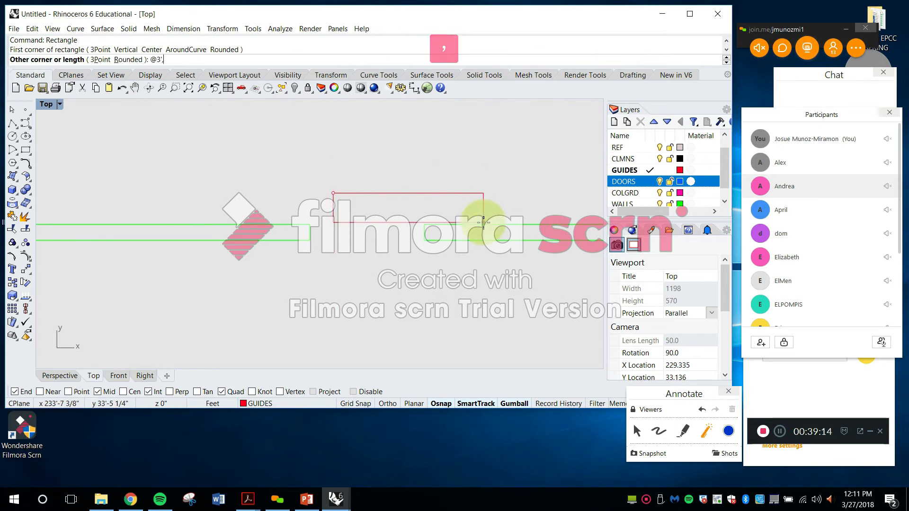
text(2)
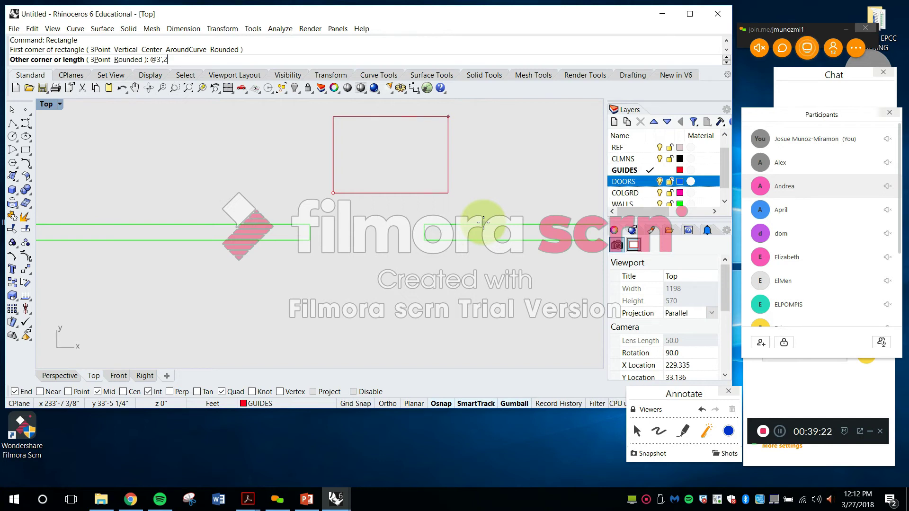
text(")
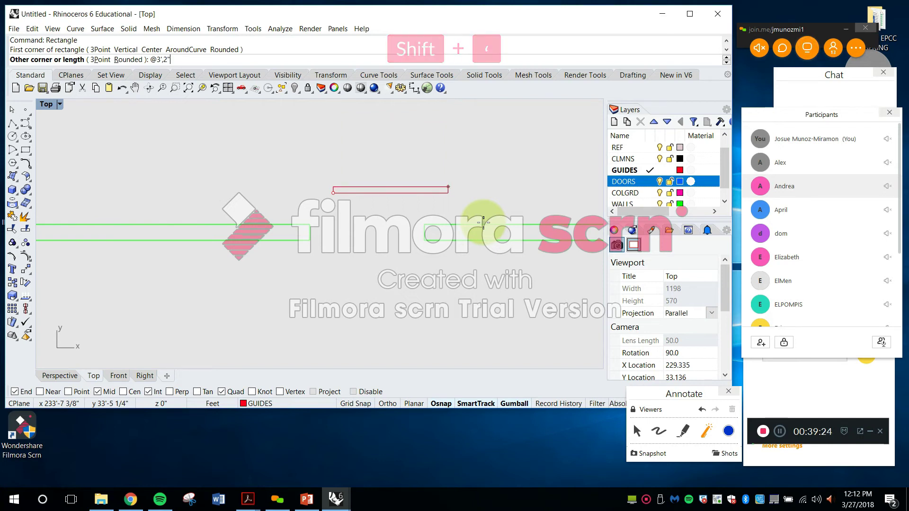
key(Return)
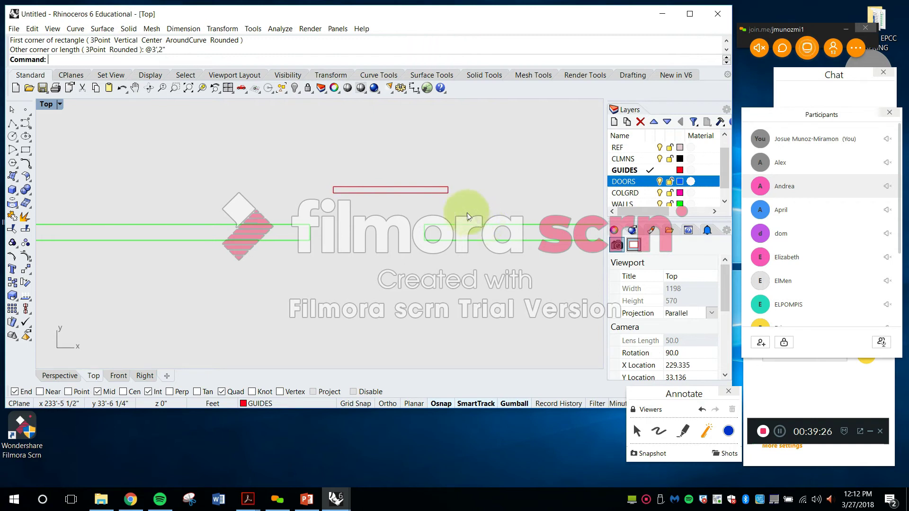
Assign the door rectangle to the DOORS layer
click(433, 193)
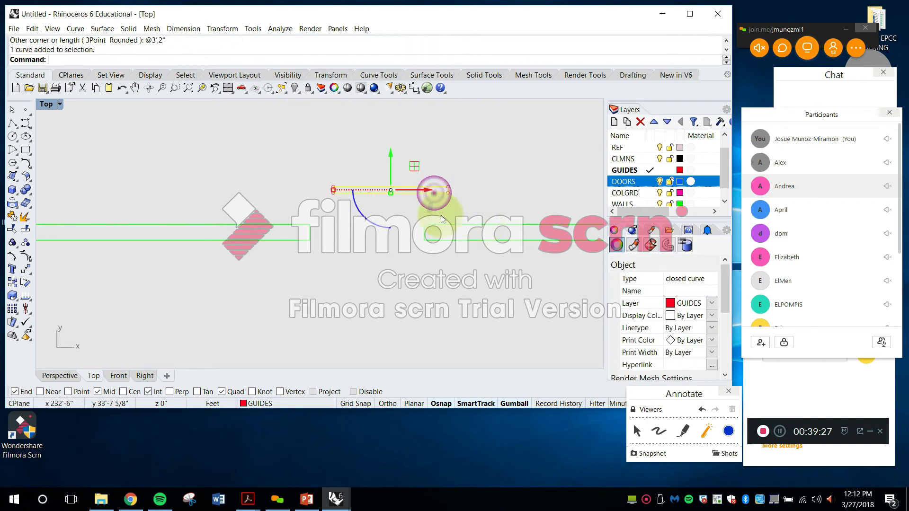
click(299, 405)
click(287, 389)
key(Escape)
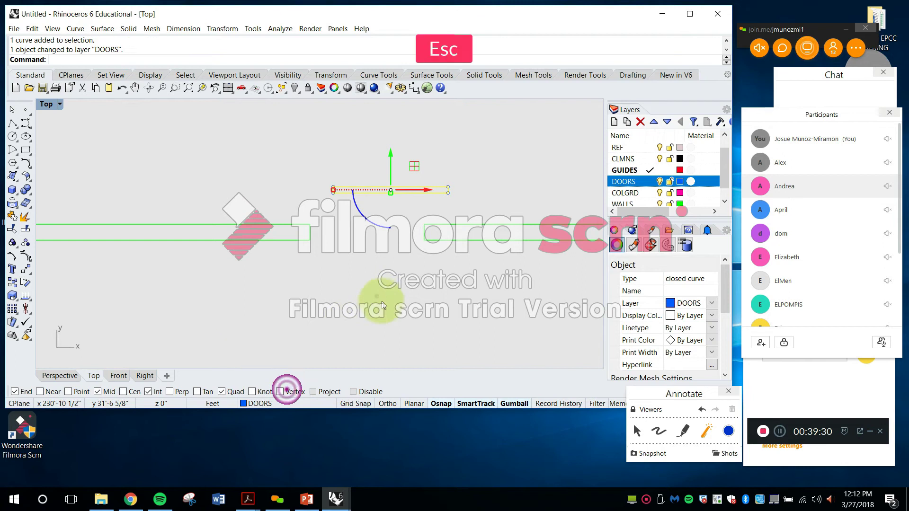
Move the door rectangle into the opening, placing the midpoint of its left end on the midpoint of the left wall end
scroll(398, 244, down, 4)
right_drag(401, 257, 398, 188)
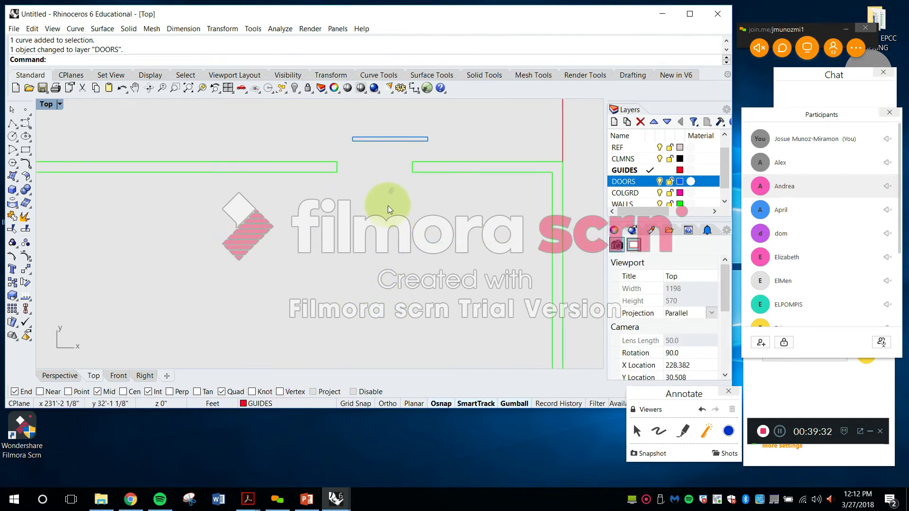
key(Escape)
text(Move)
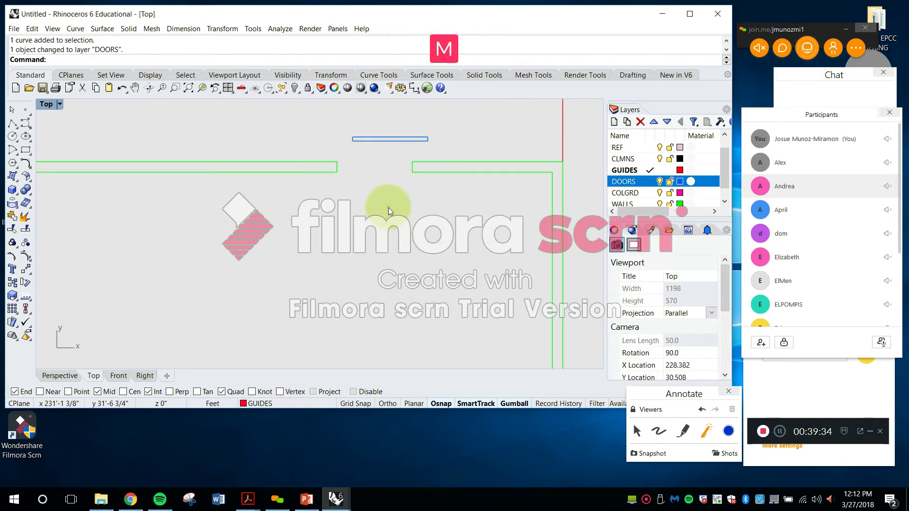
key(space)
click(358, 138)
scroll(357, 139, up, 5)
key(space)
scroll(351, 140, up, 6)
click(343, 134)
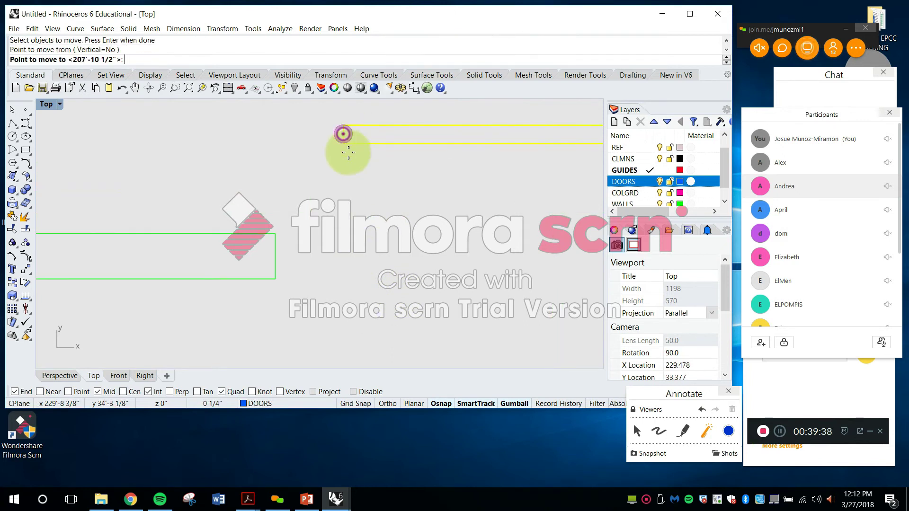
scroll(349, 150, down, 2)
click(296, 238)
key(Escape)
scroll(333, 189, down, 4)
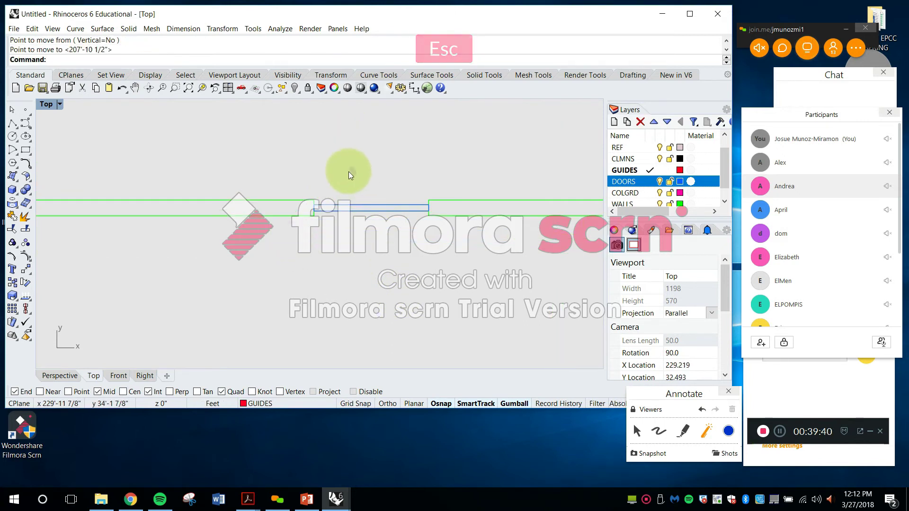
scroll(377, 216, up, 4)
key(Escape)
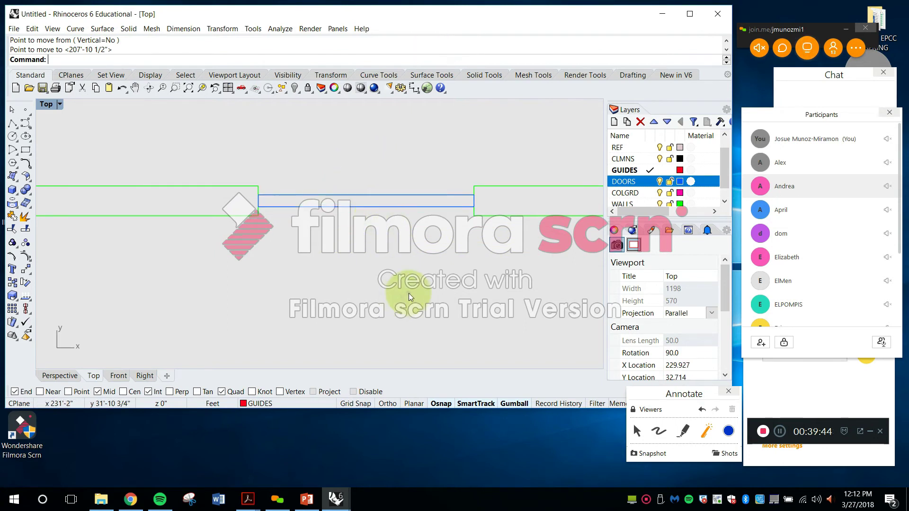
Rotate the door rectangle -90 degrees about the midpoint of its left end so it swings down from the wall
text(Rotate)
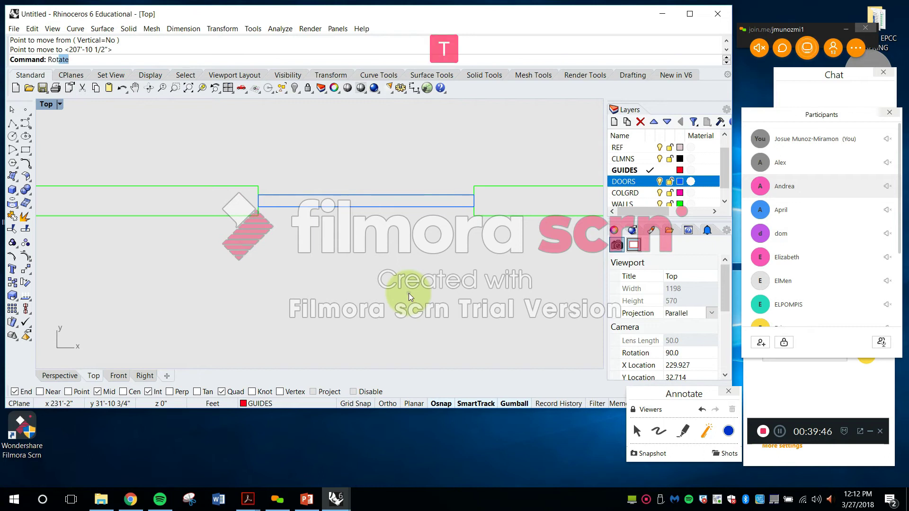
key(Return)
click(322, 194)
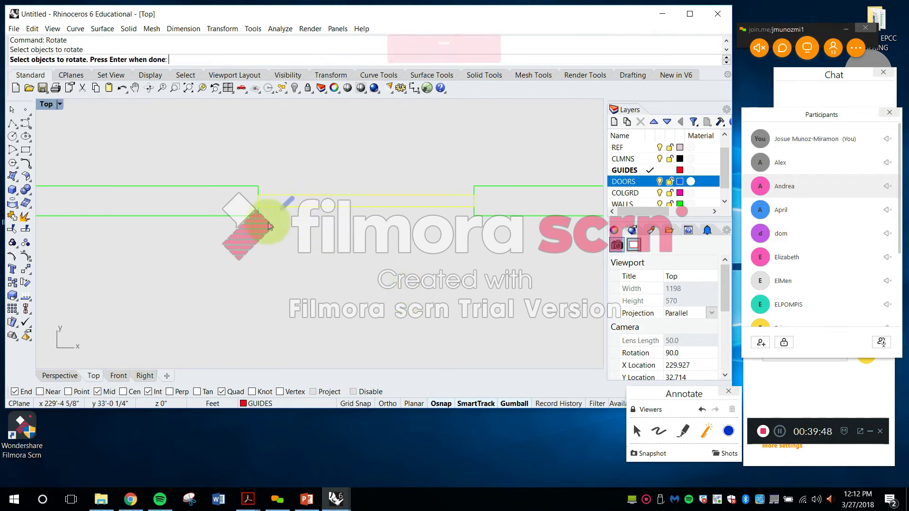
scroll(267, 223, up, 2)
key(Return)
click(252, 191)
scroll(374, 194, down, 3)
key(shift)
click(450, 194)
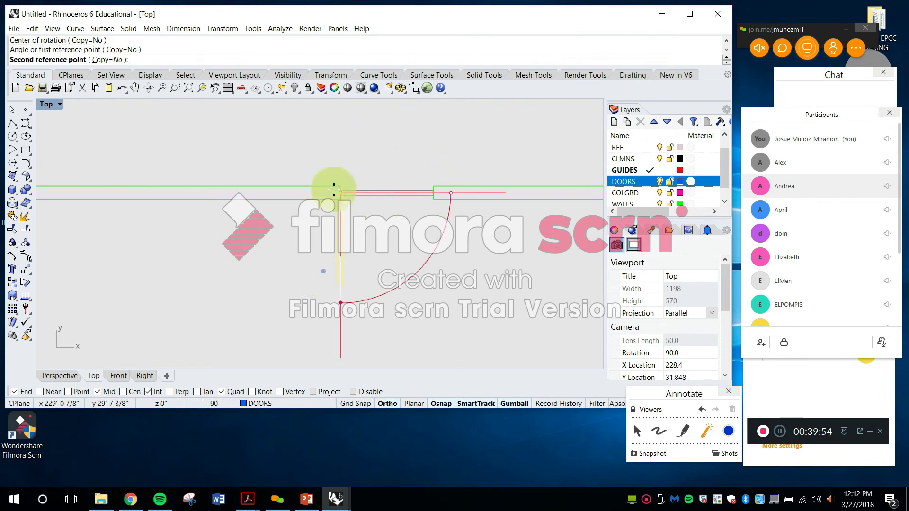
click(340, 302)
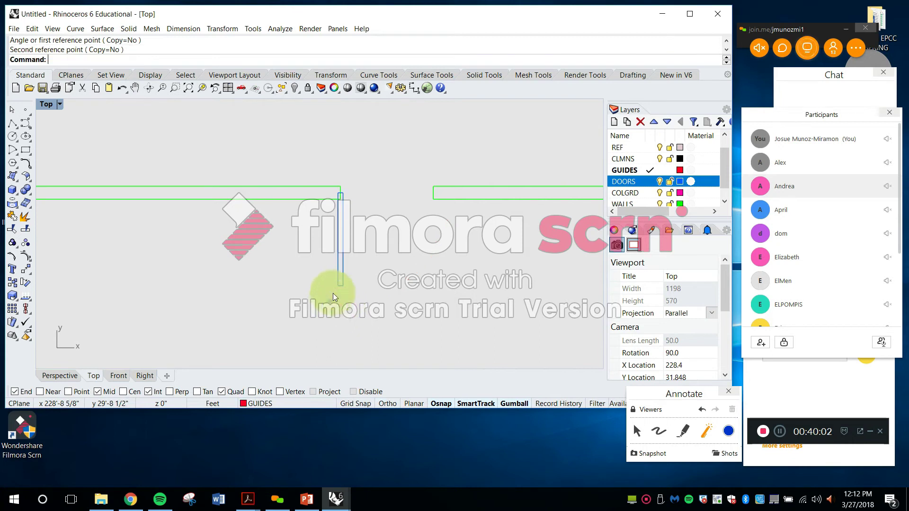
Move the rotated door from its upper-left corner to the midpoint of the left wall end
scroll(350, 210, up, 2)
scroll(350, 210, up, 2)
key(Escape)
text(move)
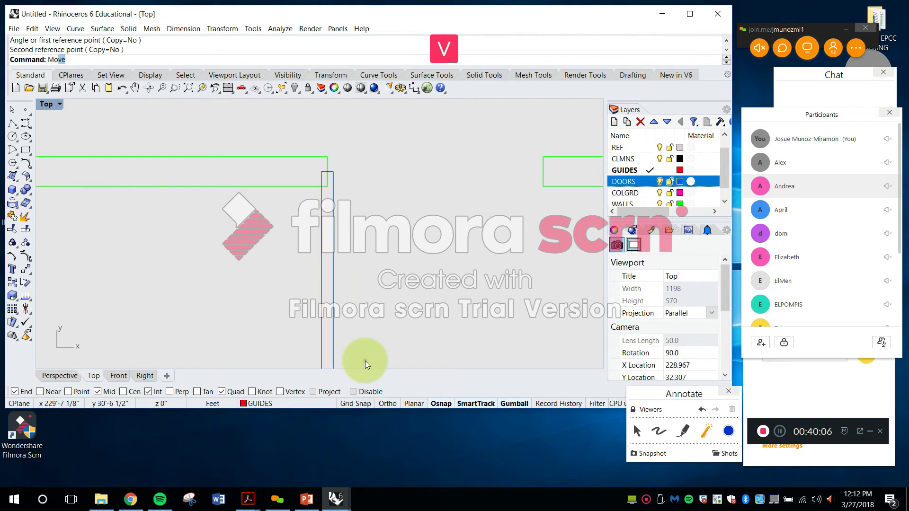
key(space)
scroll(345, 186, up, 2)
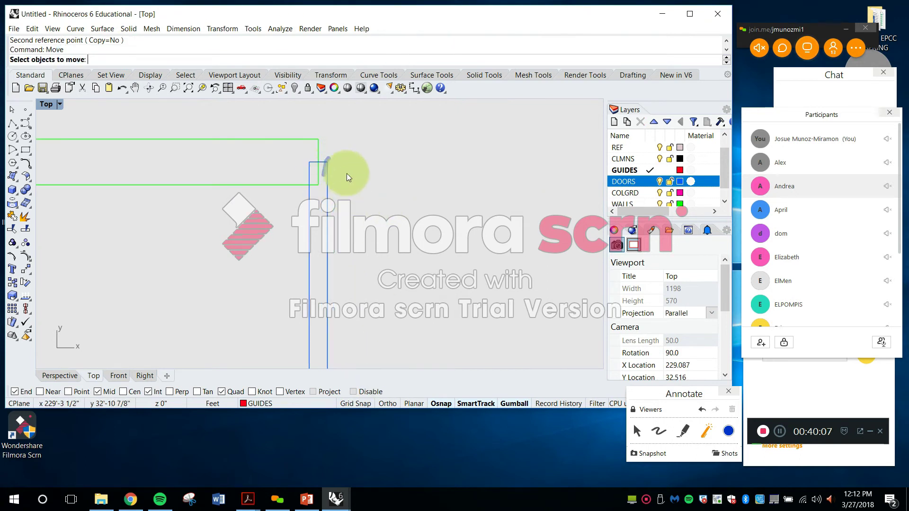
click(310, 167)
key(Return)
click(310, 163)
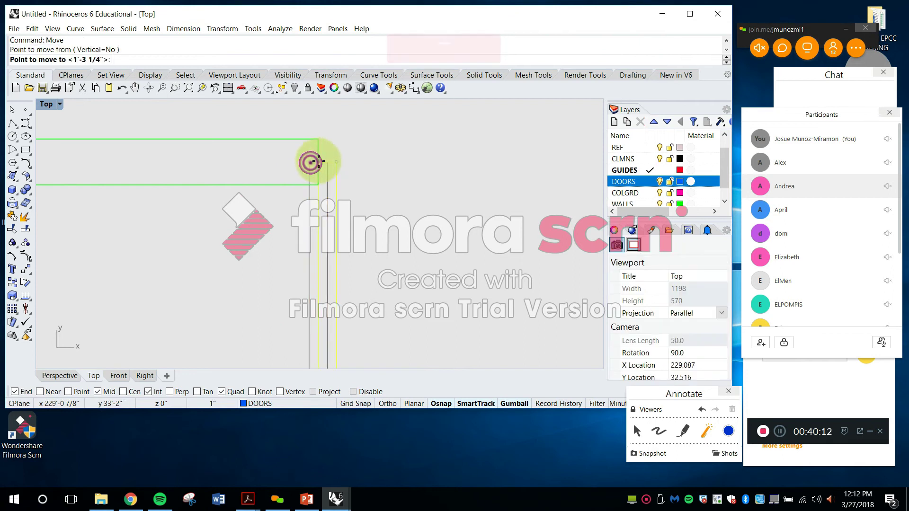
click(318, 159)
key(Escape)
scroll(347, 205, down, 3)
scroll(345, 204, down, 15)
right_drag(355, 220, 339, 198)
scroll(347, 179, up, 12)
key(Escape)
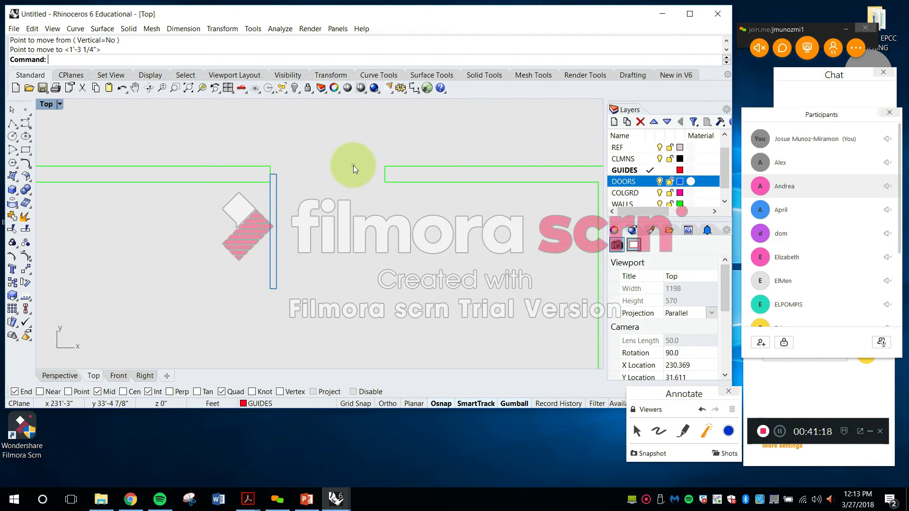
key(Escape)
text(Arc)
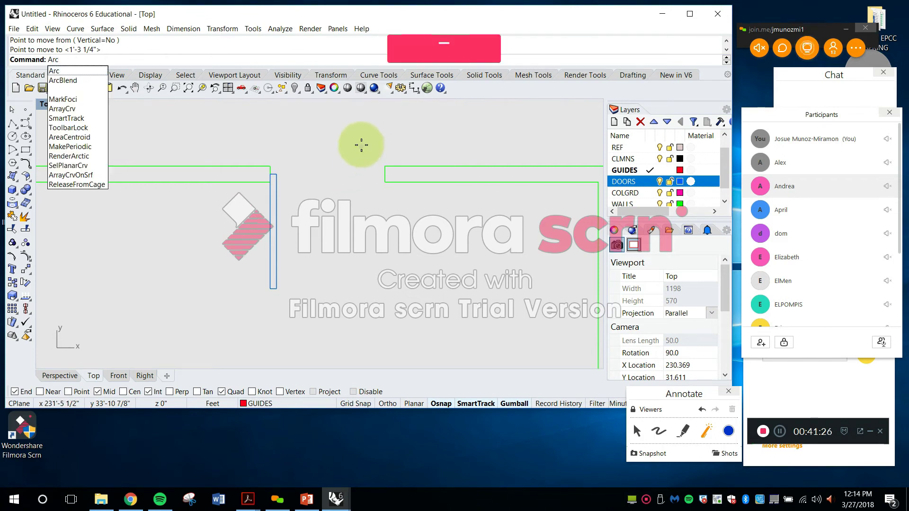
key(Return)
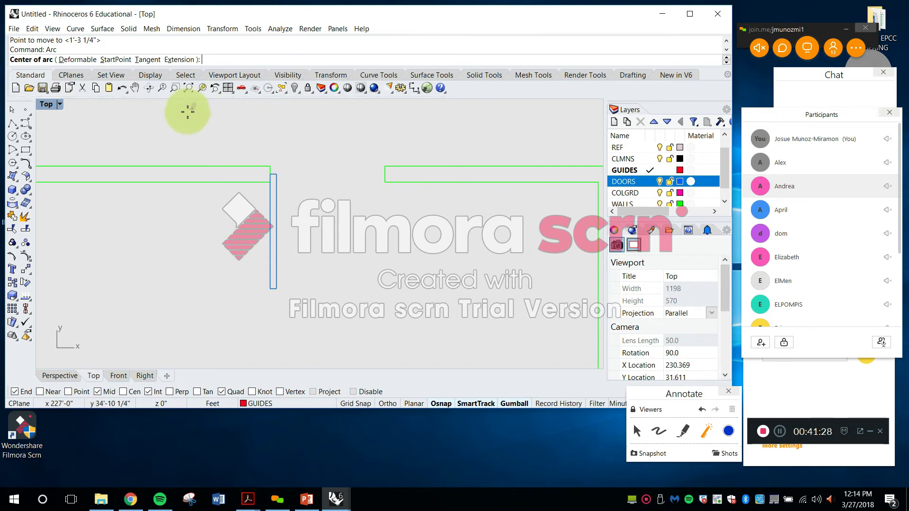
click(113, 60)
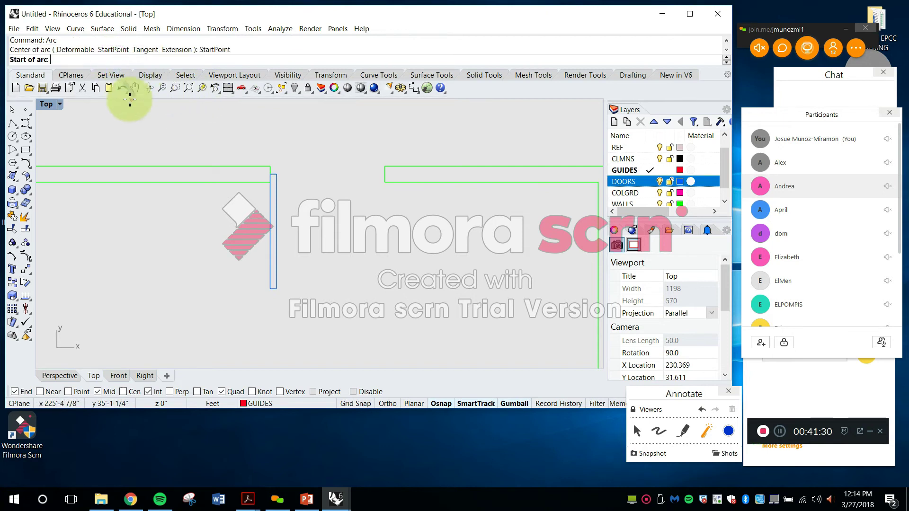
click(267, 175)
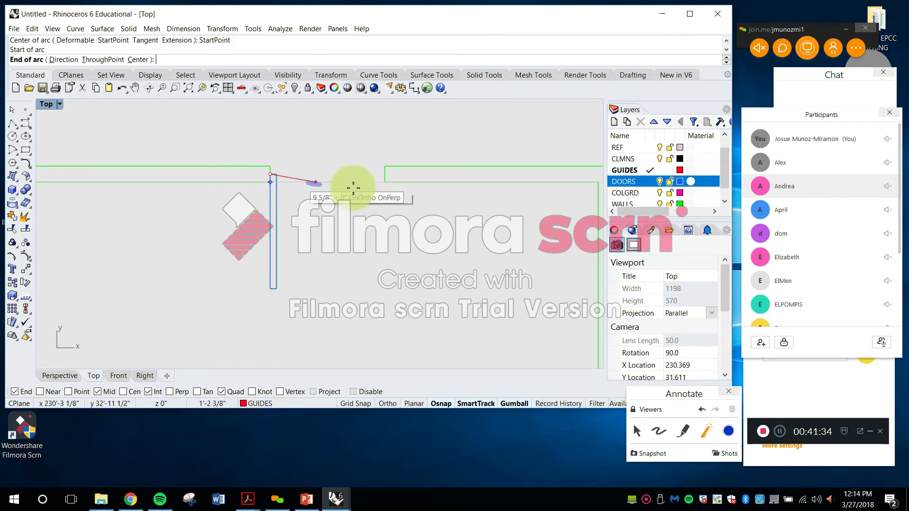
click(383, 175)
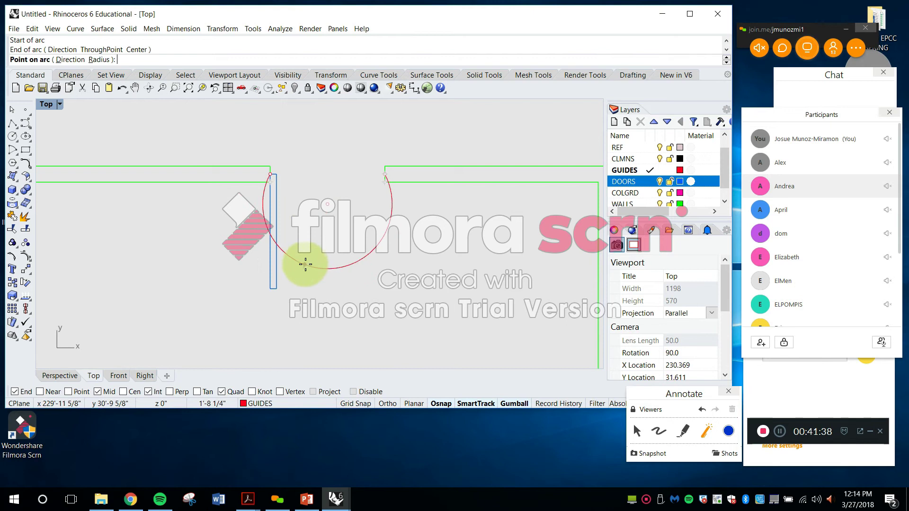
key(Escape)
Draw the door swing as a start-end arc from the door's lower-left corner to the midpoint of the right wall end, with a 3' radius
key(space)
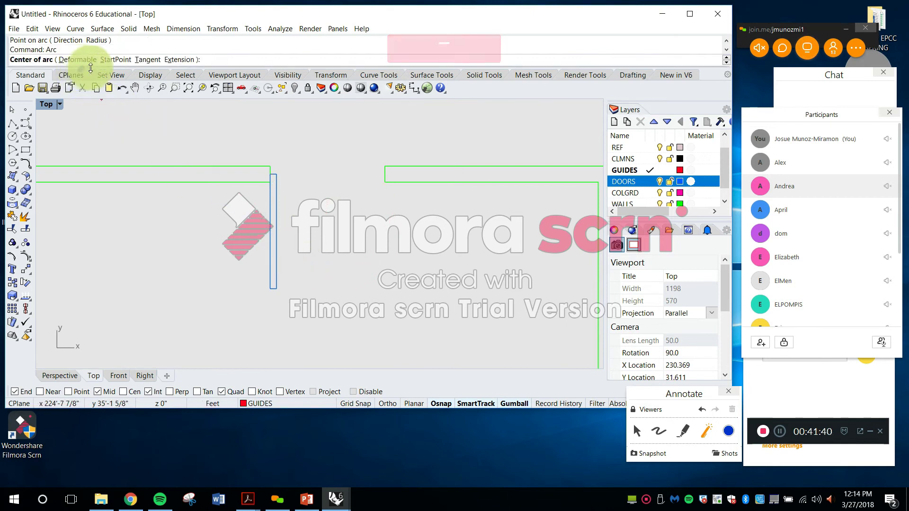
click(116, 59)
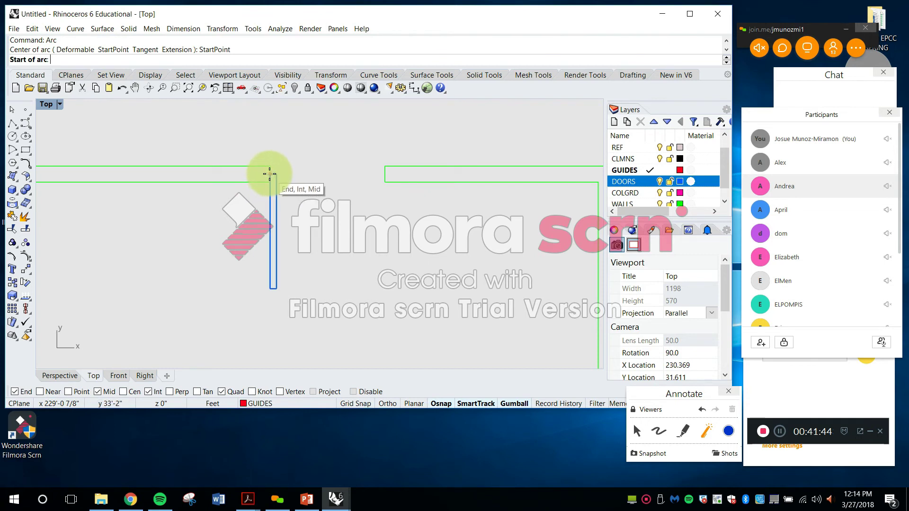
click(269, 287)
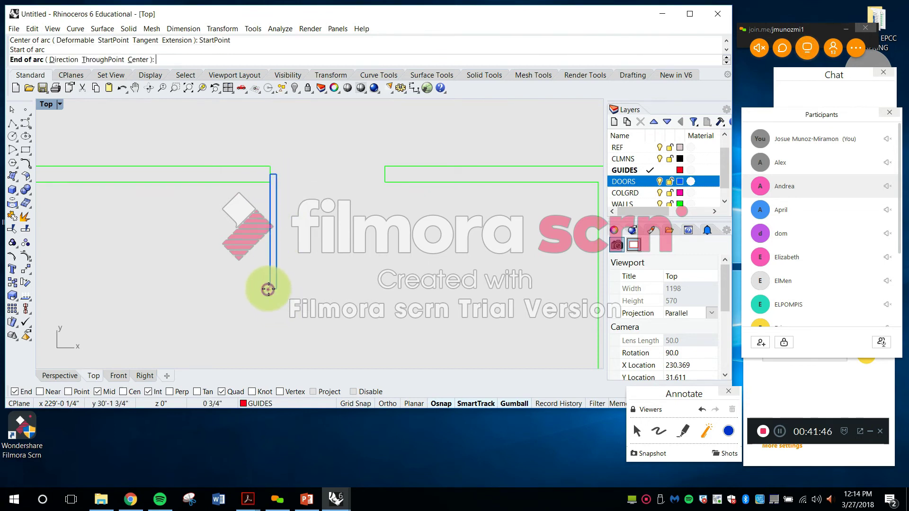
click(384, 174)
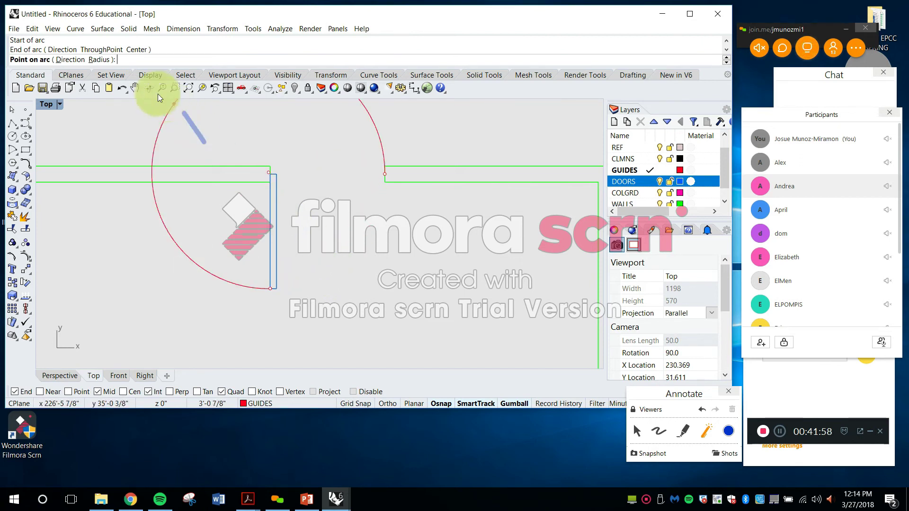
click(101, 60)
text(3')
key(Return)
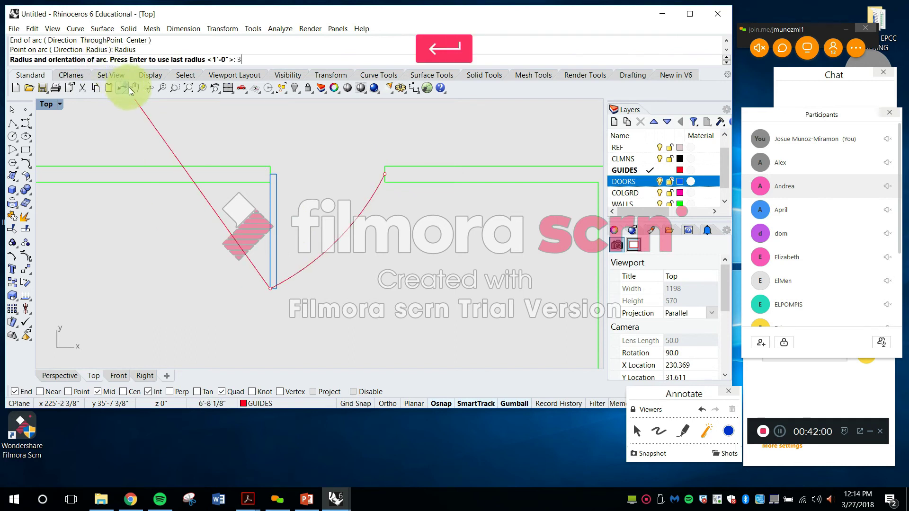
click(320, 233)
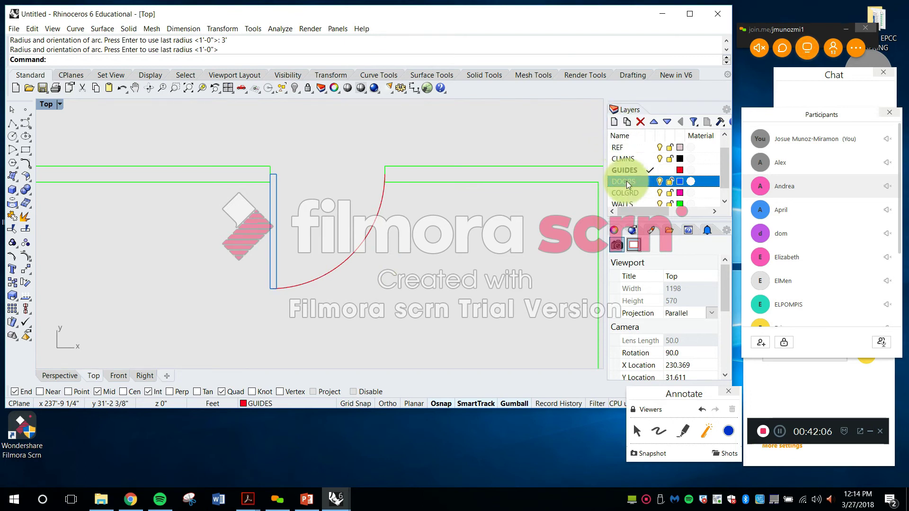
Create a new layer named DRSWNG
scroll(626, 181, down, 1)
scroll(626, 175, up, 2)
scroll(628, 175, down, 2)
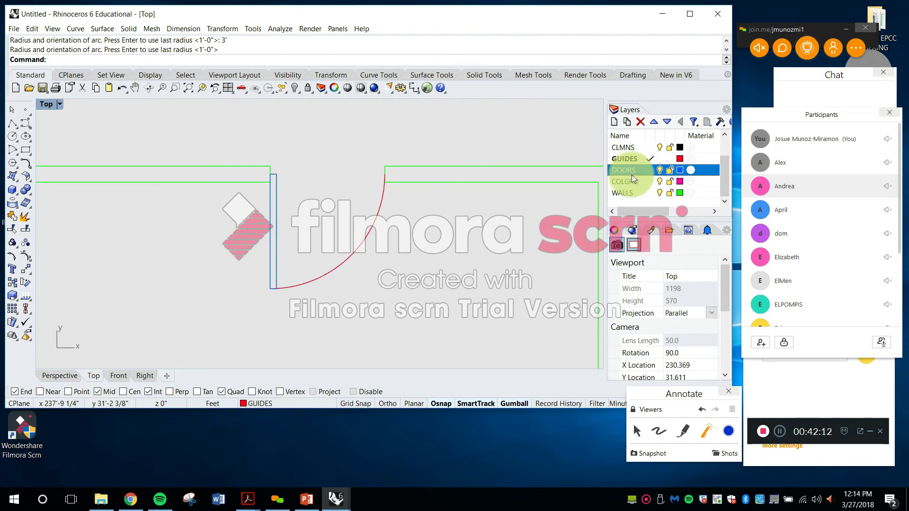
click(625, 170)
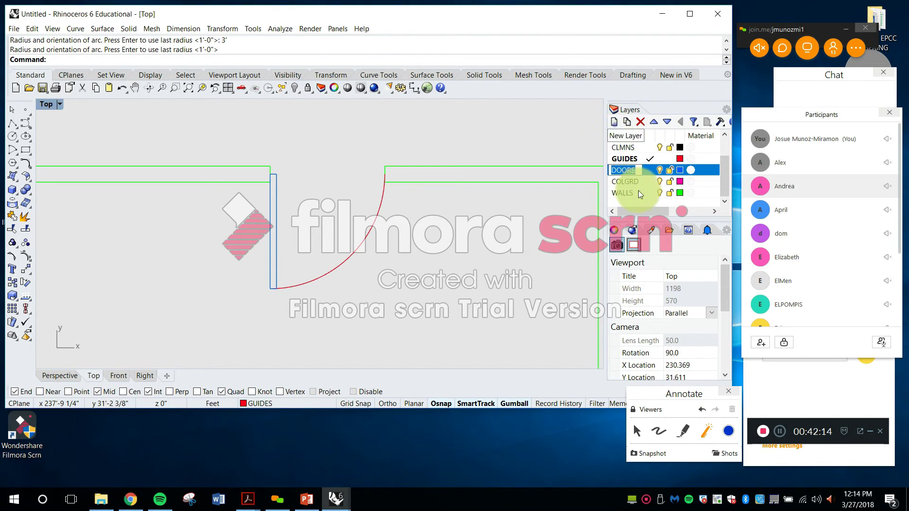
click(627, 181)
click(613, 124)
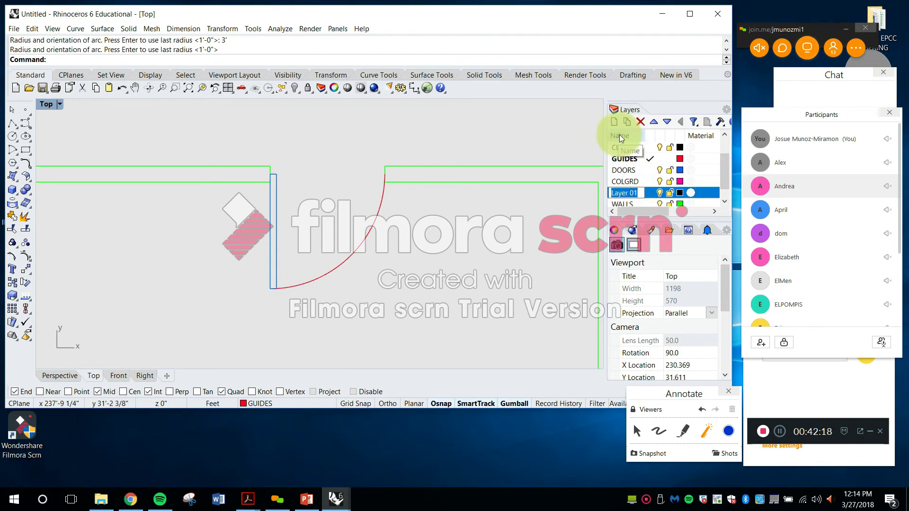
text(DR)
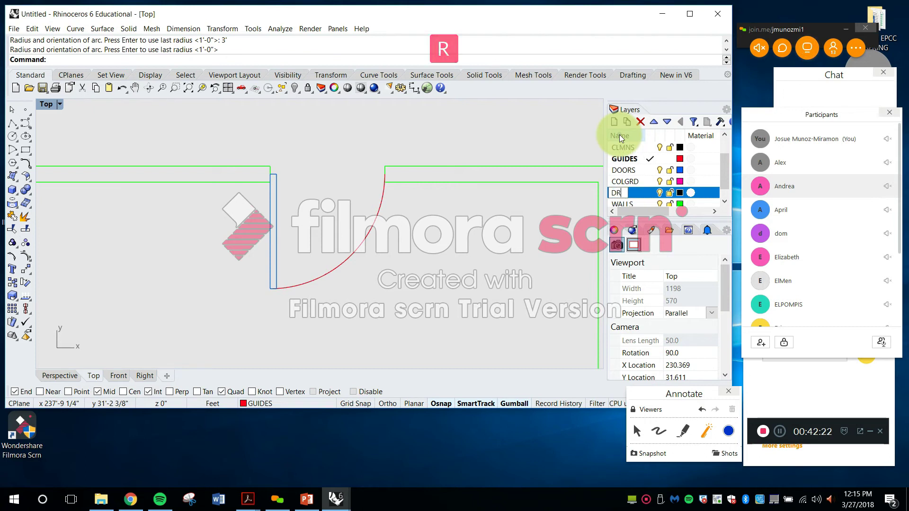
text(SWNG)
key(Return)
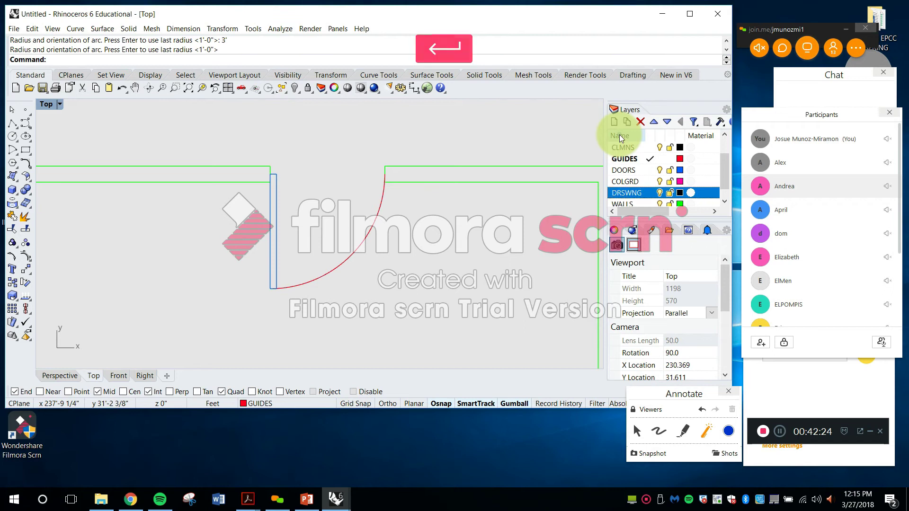
Set the DRSWNG layer's color to light blue, RGB 152, 212, 240
click(678, 191)
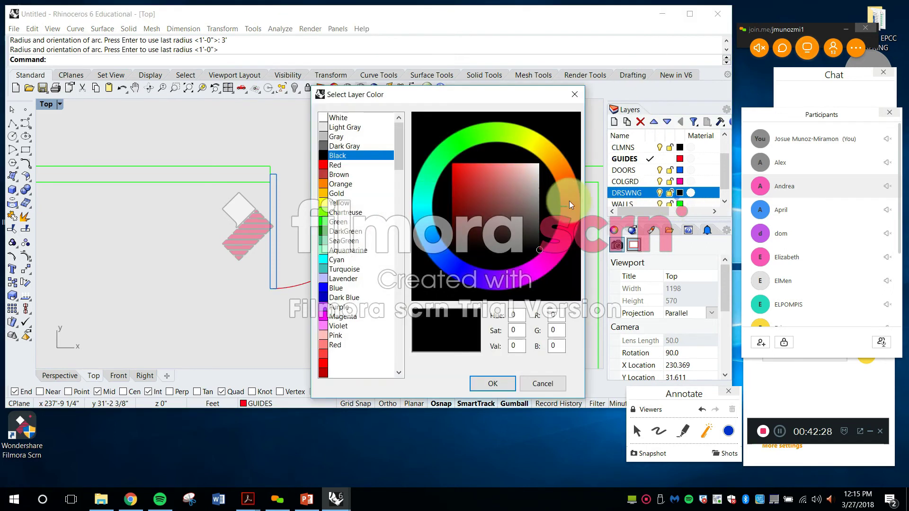
click(434, 229)
drag(485, 200, 508, 168)
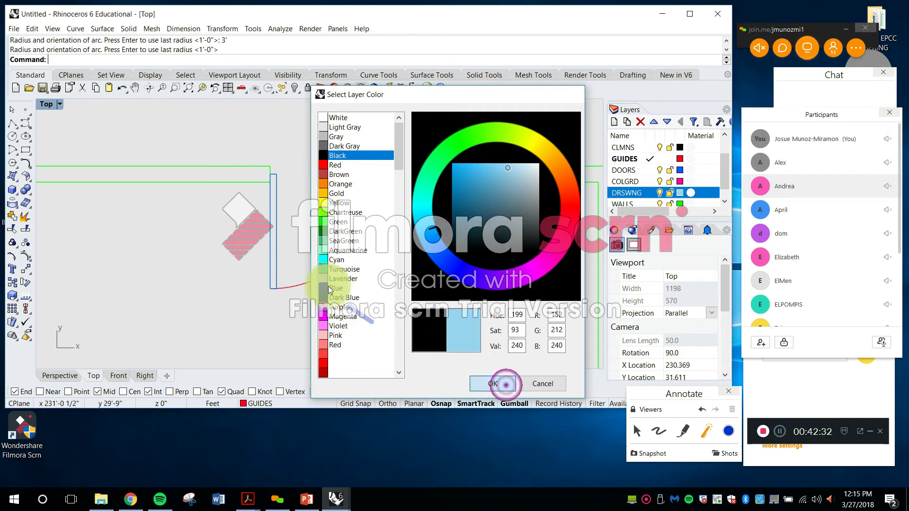
click(494, 383)
Assign the door swing arc to the DRSWNG layer
click(353, 259)
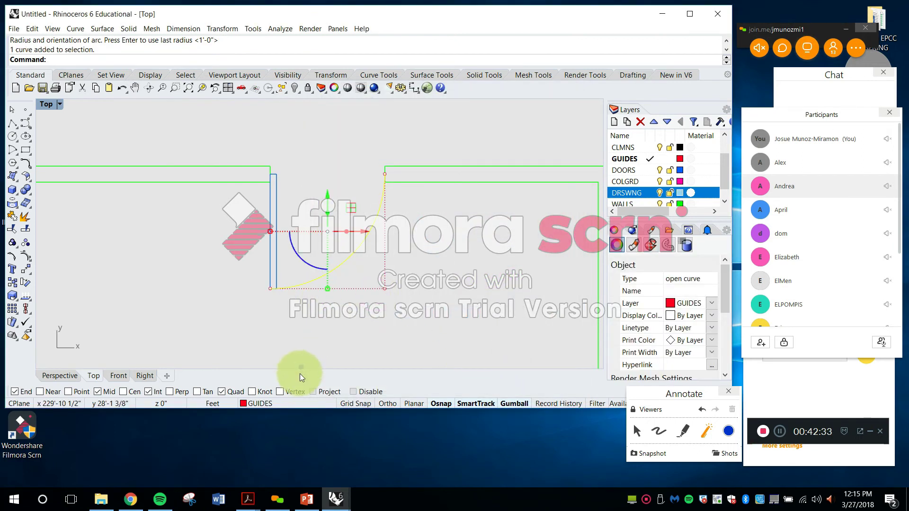
click(289, 407)
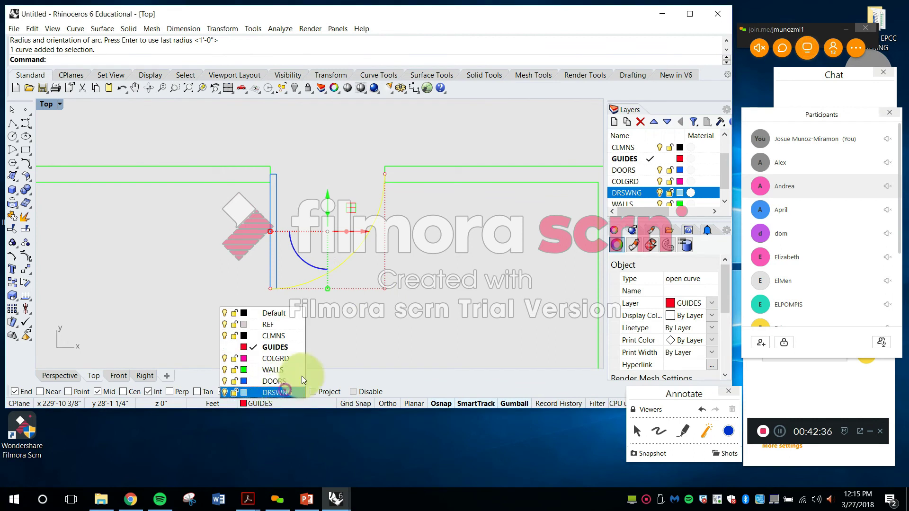
click(284, 392)
key(Escape)
Delete the leftover curve above the wall corner beside the new door
scroll(418, 249, down, 6)
right_drag(434, 267, 382, 240)
scroll(383, 243, down, 6)
scroll(451, 191, up, 4)
drag(453, 190, 388, 161)
key(Delete)
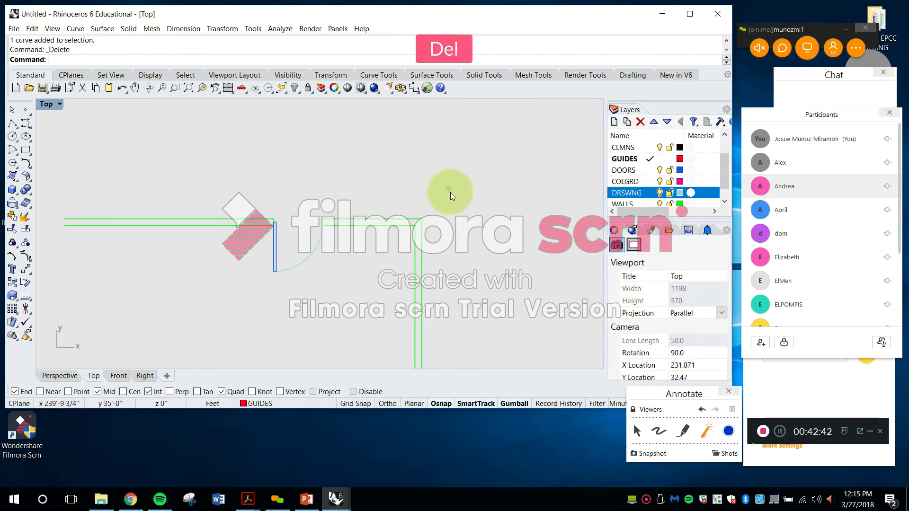
Draw a line across the open upper end of the vertical wall outside the column grid, joining the endpoints of its two wall lines
scroll(417, 231, down, 3)
right_drag(476, 220, 286, 217)
scroll(376, 228, down, 8)
right_drag(450, 230, 402, 183)
scroll(402, 184, up, 10)
right_drag(354, 232, 499, 251)
right_drag(269, 199, 331, 245)
scroll(230, 182, down, 4)
scroll(408, 213, up, 8)
right_drag(475, 215, 390, 198)
scroll(410, 202, up, 3)
key(Escape)
text(lin)
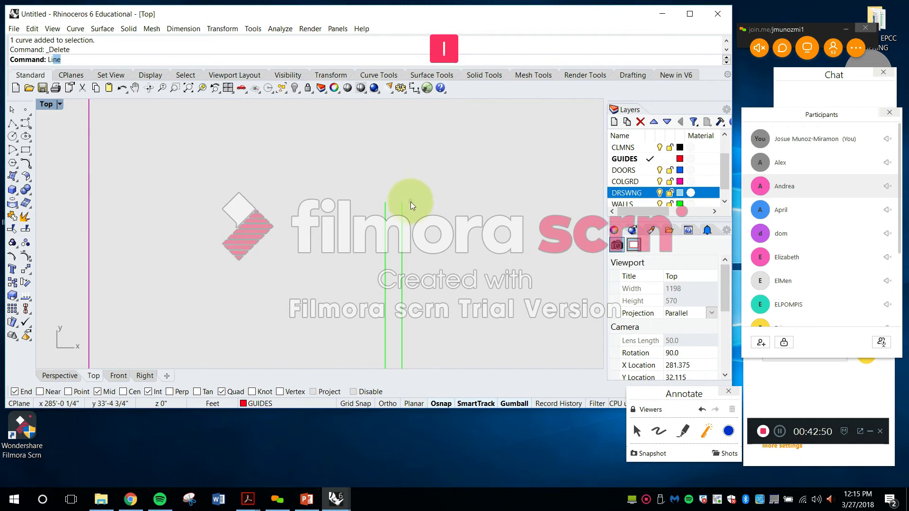
text(e)
key(Return)
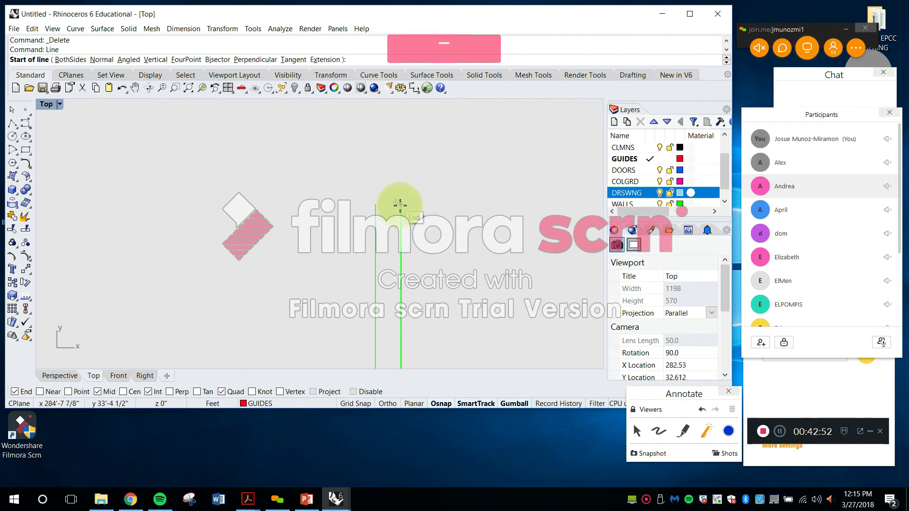
scroll(402, 204, up, 2)
click(400, 205)
click(374, 205)
key(Escape)
Match the new end line to the WALLS layer, using the adjoining wall line as the reference
scroll(381, 208, up, 3)
text(n)
key(Escape)
text(mat)
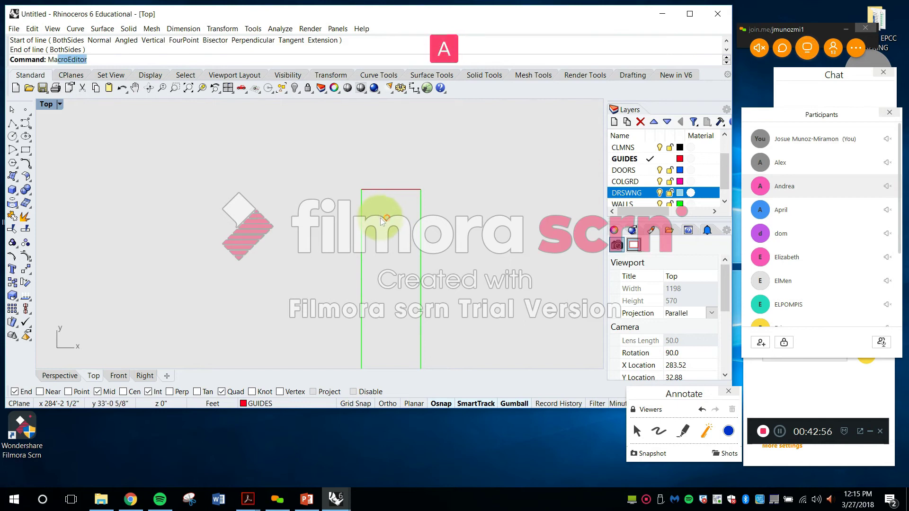
key(Return)
drag(327, 149, 423, 212)
key(Return)
click(420, 210)
scroll(423, 213, down, 5)
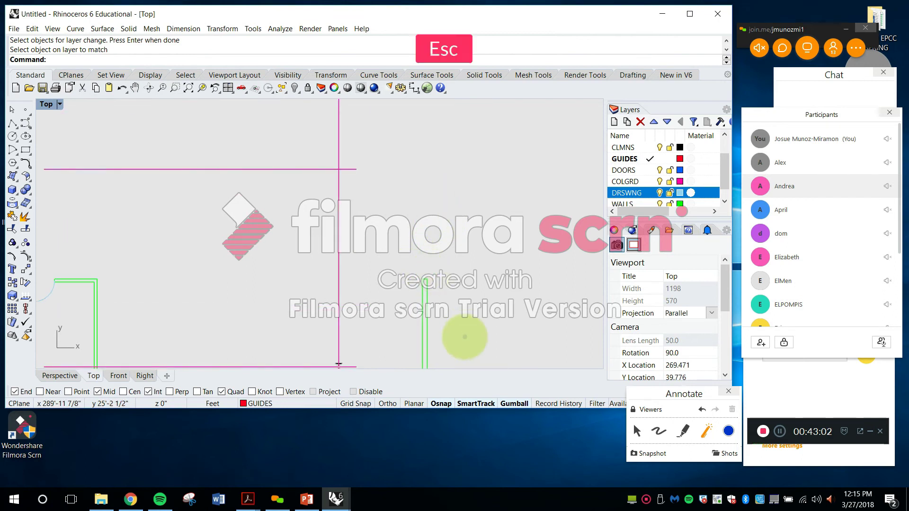
Copy the wall end line 9' straight up from the top of the wall
text(CO)
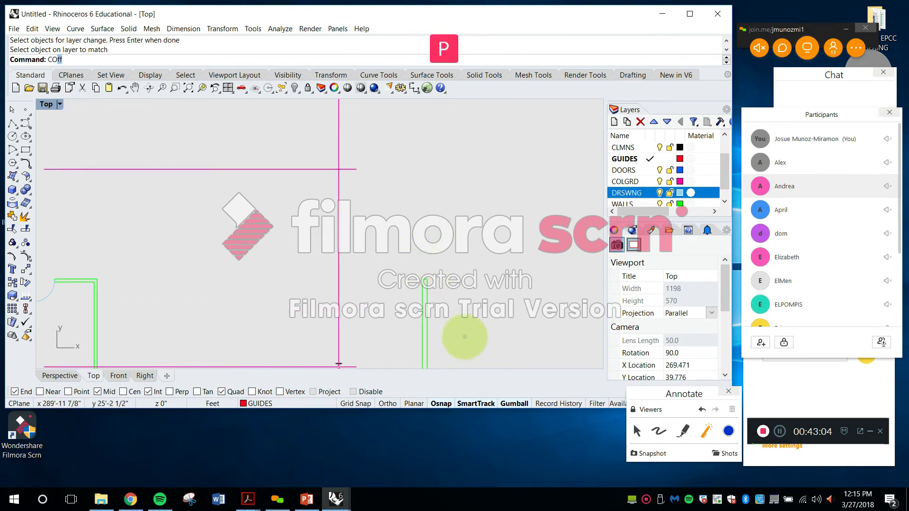
text(py)
key(Return)
scroll(456, 305, up, 3)
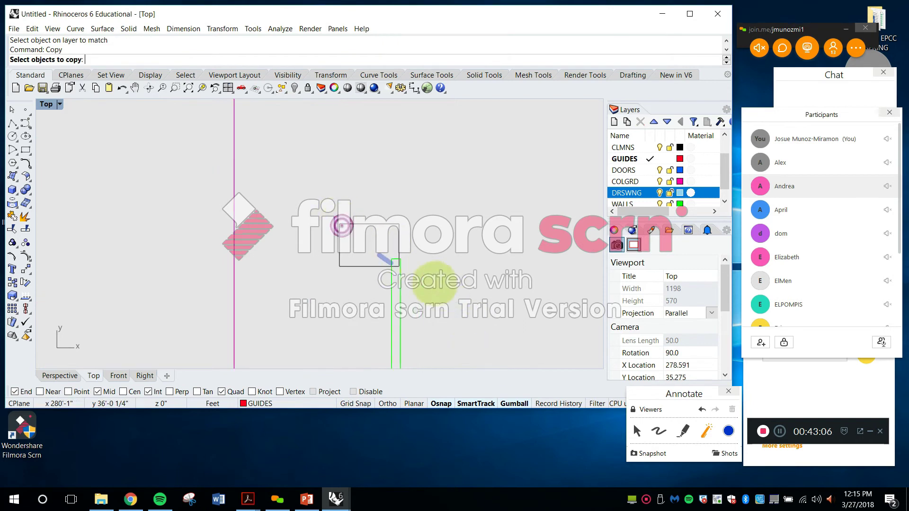
key(Return)
click(445, 274)
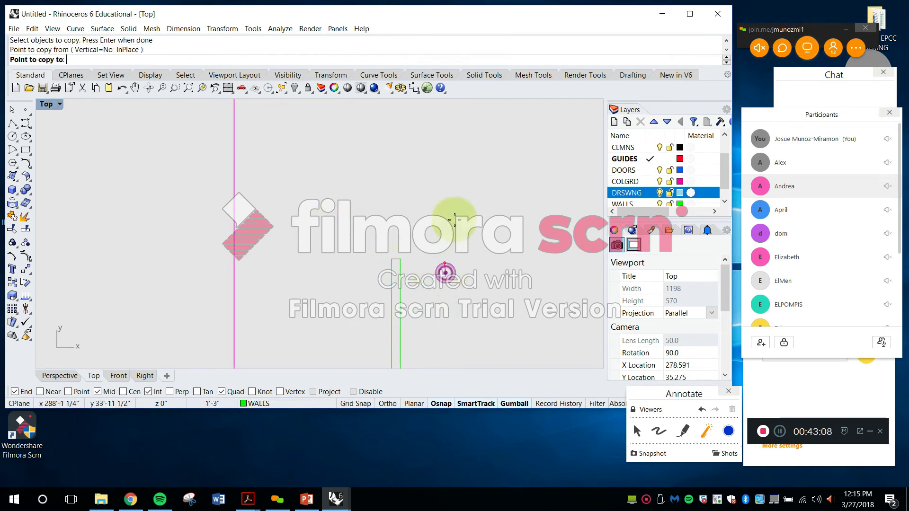
text(9')
key(Return)
key(shift)
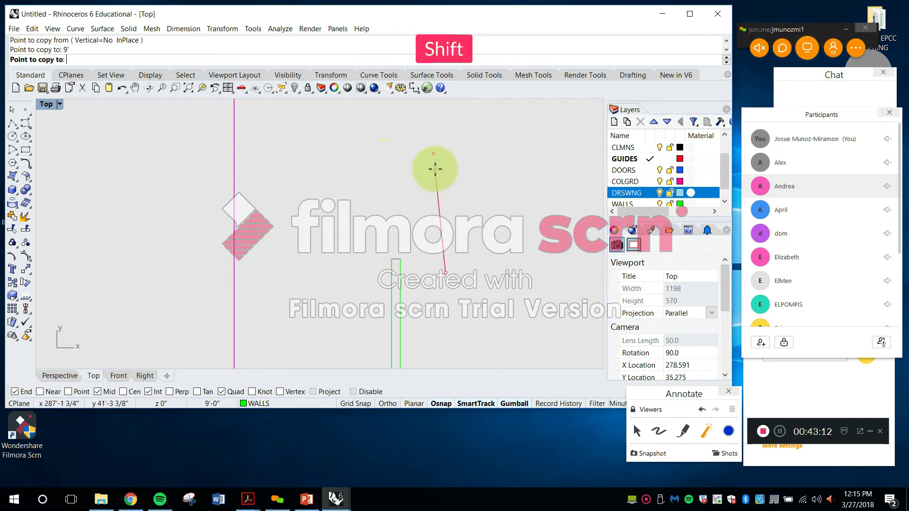
key(Escape)
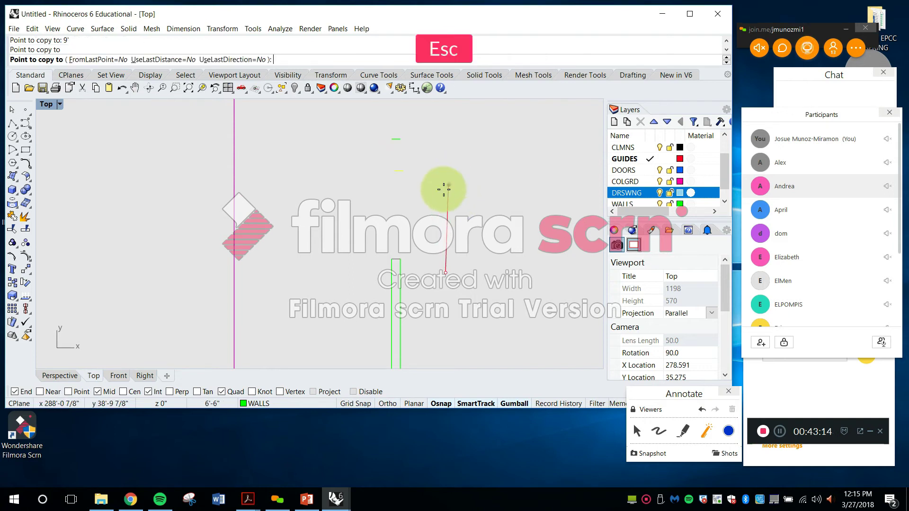
Copy the outer vertical wall's two lines upward from their lower endpoint to the copied end line, continuing the wall above the opening
scroll(420, 179, down, 3)
scroll(415, 195, up, 3)
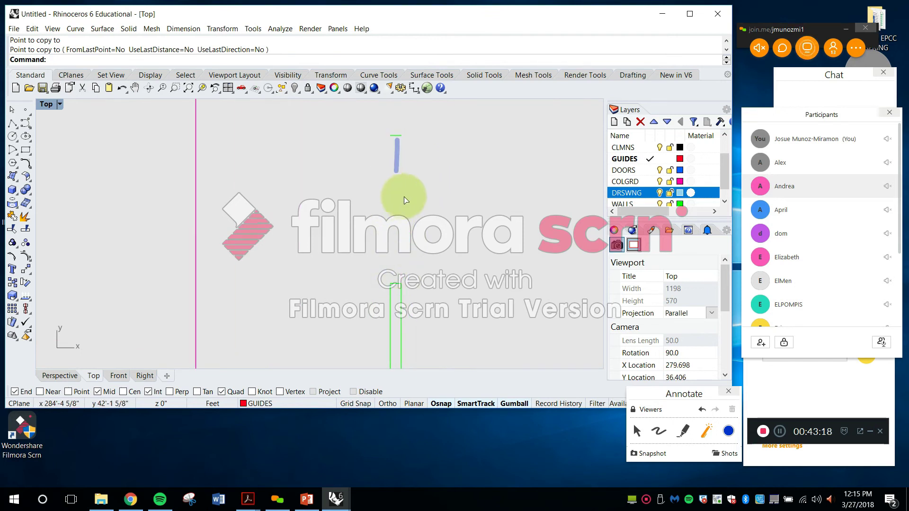
right_drag(412, 202, 425, 237)
key(Escape)
scroll(424, 236, down, 3)
text(Copy)
key(Return)
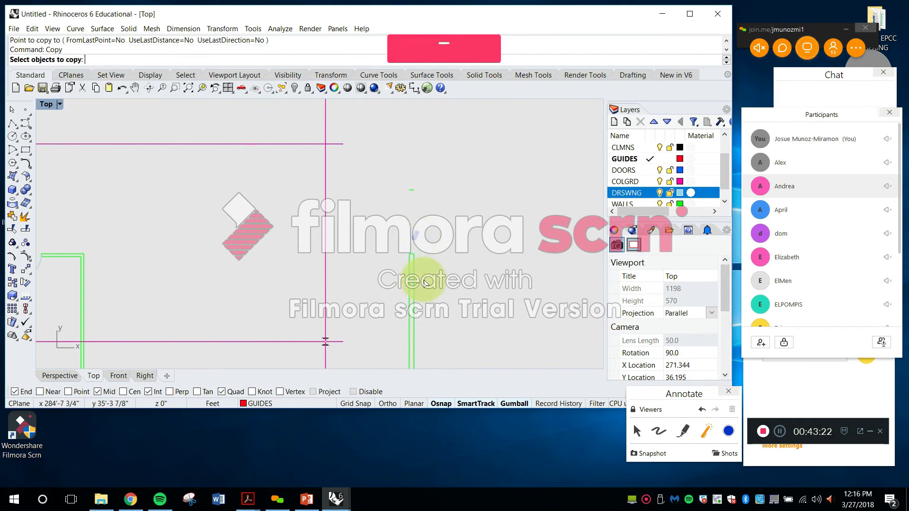
scroll(406, 254, down, 3)
drag(387, 276, 360, 251)
scroll(364, 213, up, 3)
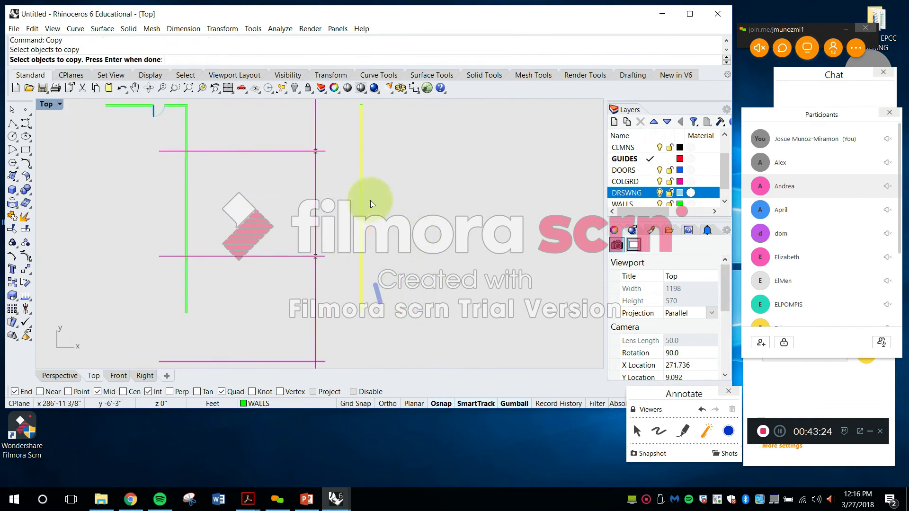
key(Return)
click(346, 235)
scroll(366, 237, down, 3)
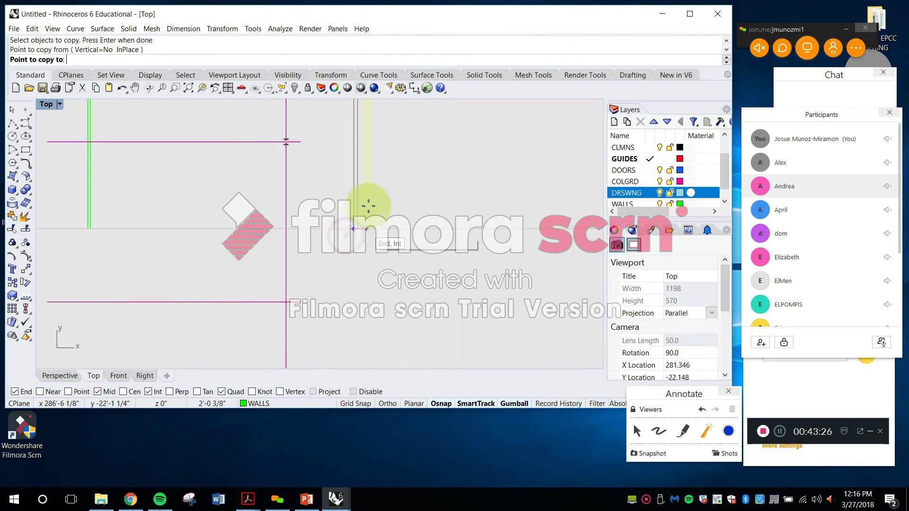
scroll(386, 258, up, 2)
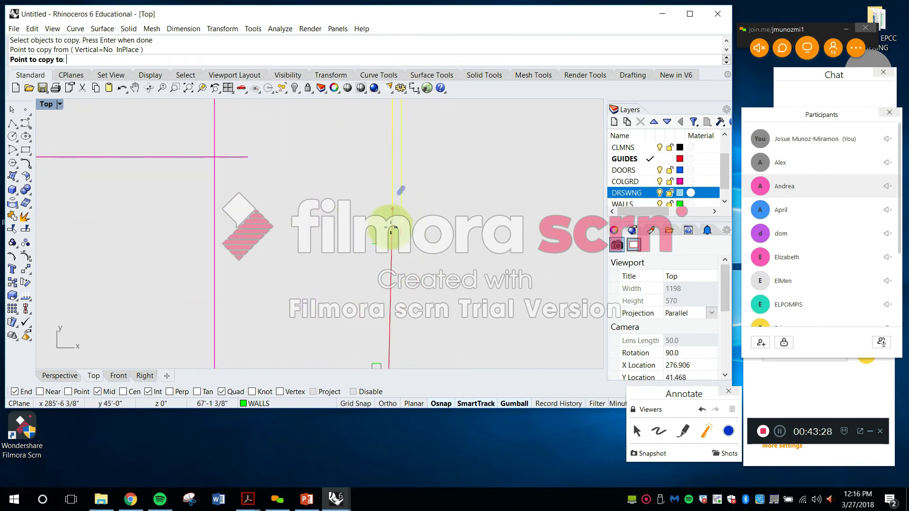
scroll(345, 258, up, 6)
key(Escape)
scroll(372, 258, down, 10)
mouse_move(484, 294)
right_down()
mouse_move(458, 160)
mouse_move(470, 290)
right_up()
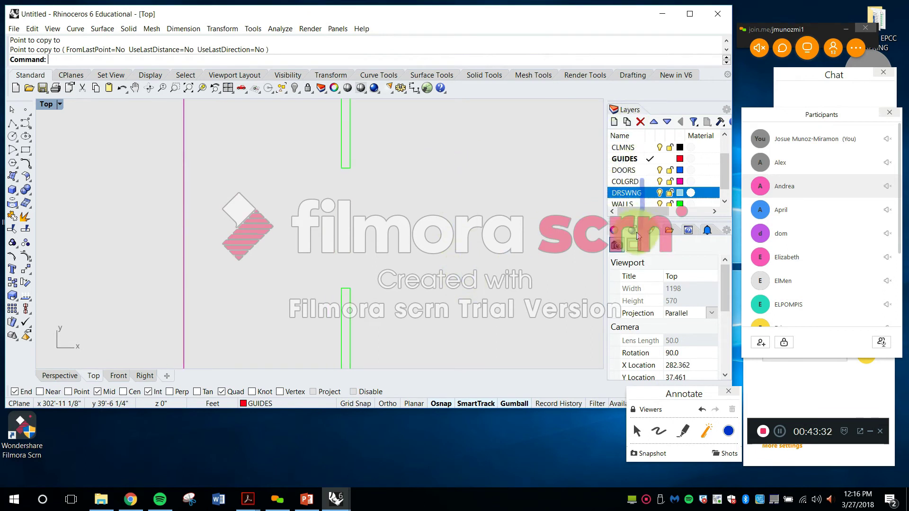
Create a new layer named WINDOWS
click(619, 123)
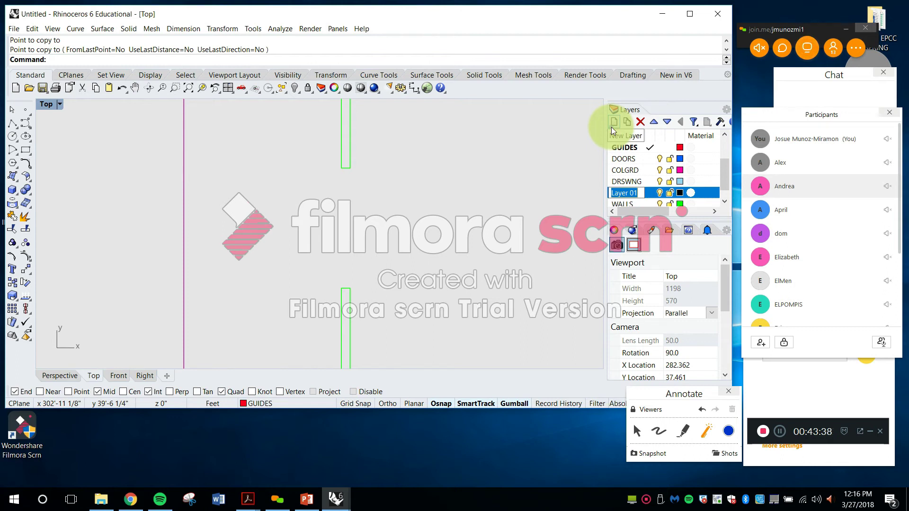
text(WINDOE)
key(BackSpace)
text(WS)
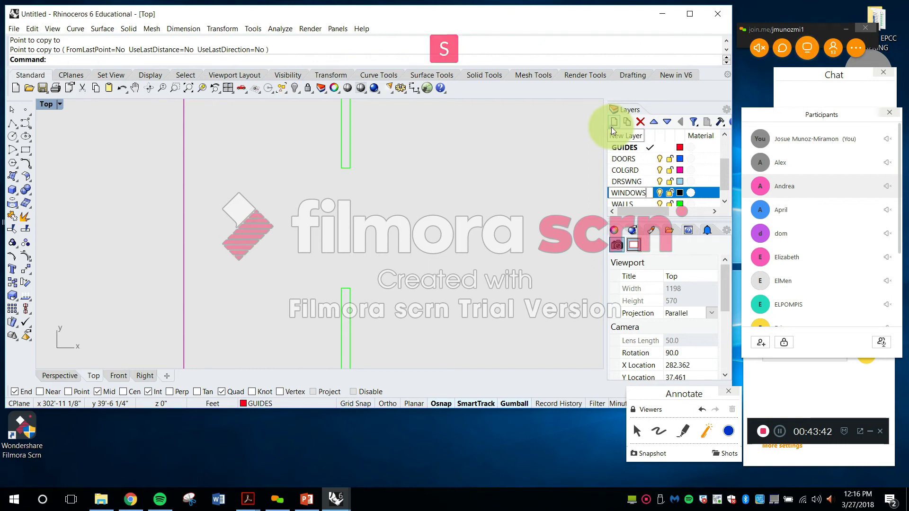
key(Return)
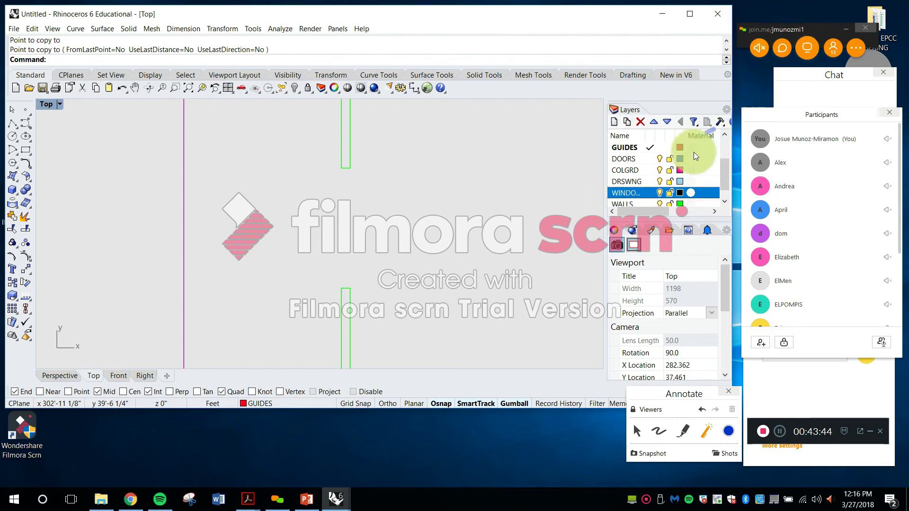
Give the WINDOWS layer an orange colour (RGB 255, 155, 0) and make it the current layer
click(679, 192)
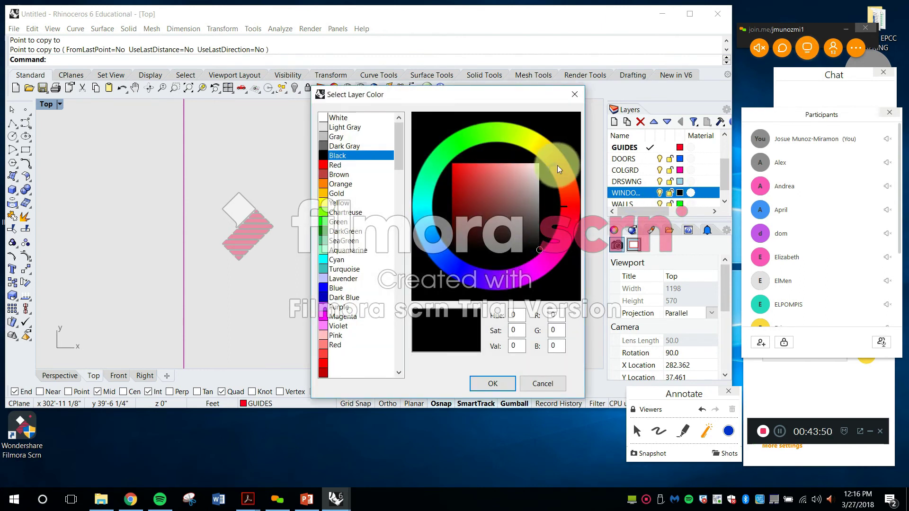
click(559, 160)
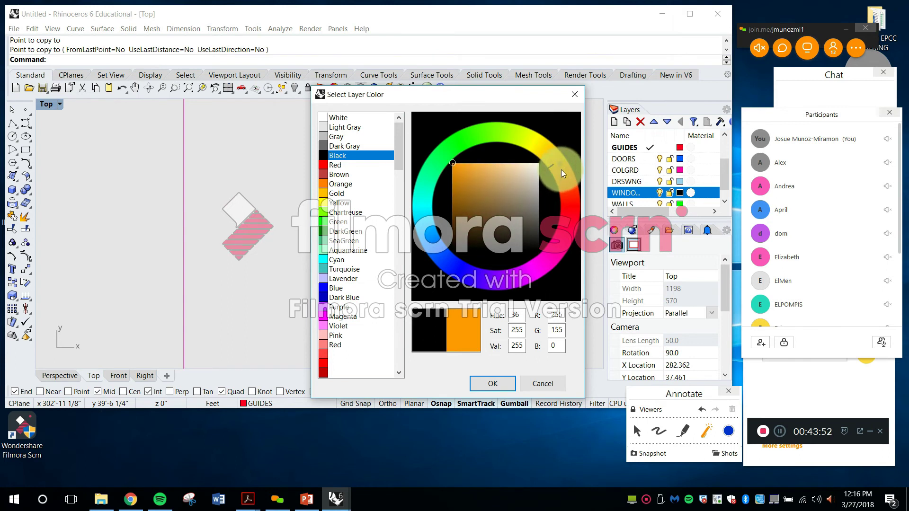
click(494, 384)
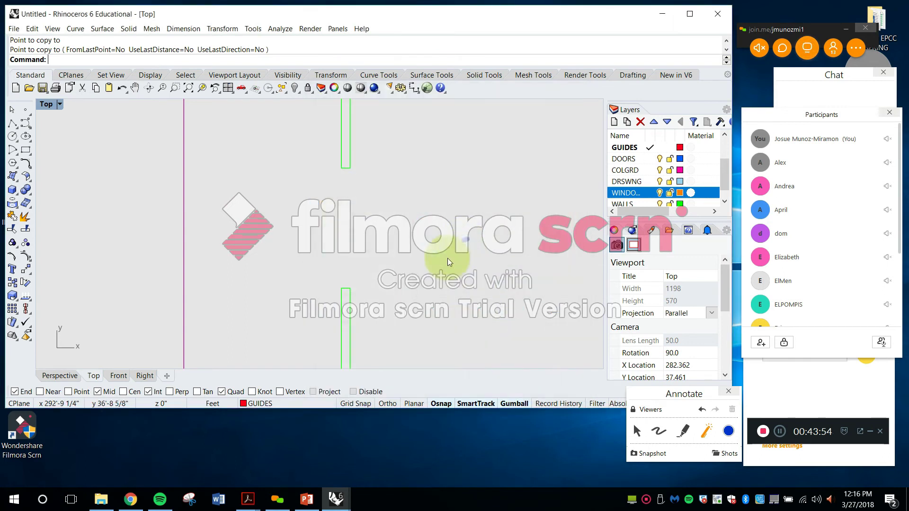
click(650, 193)
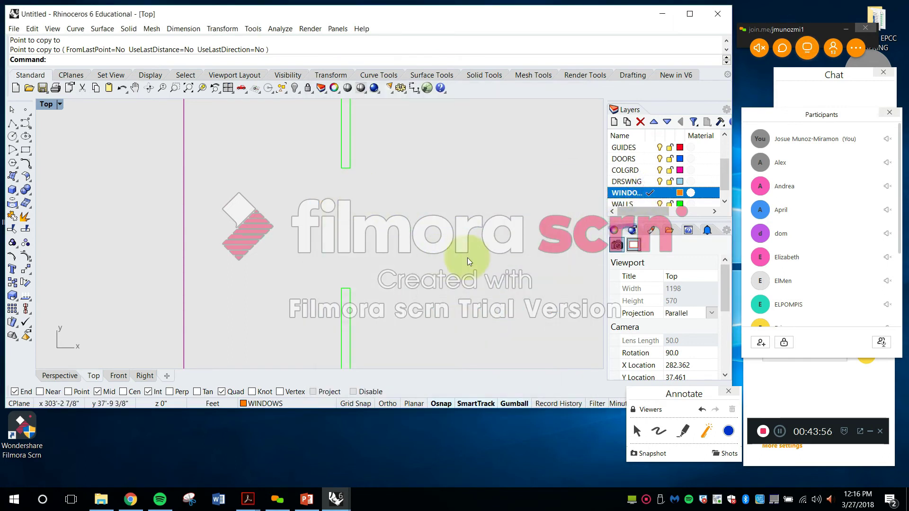
Draw a rectangle filling the wall opening, from the upper wall's end corner to the diagonally opposite corner of the lower wall
right_drag(467, 258, 366, 243)
key(Escape)
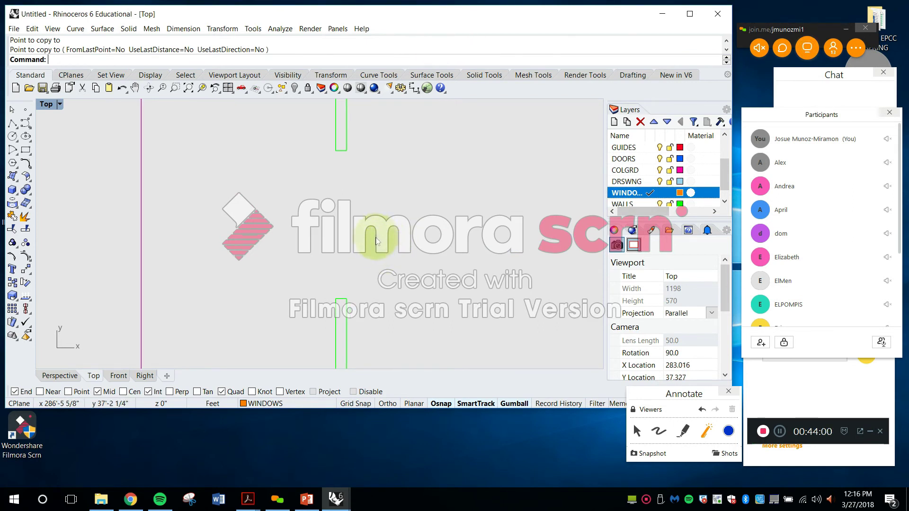
text(rec)
key(space)
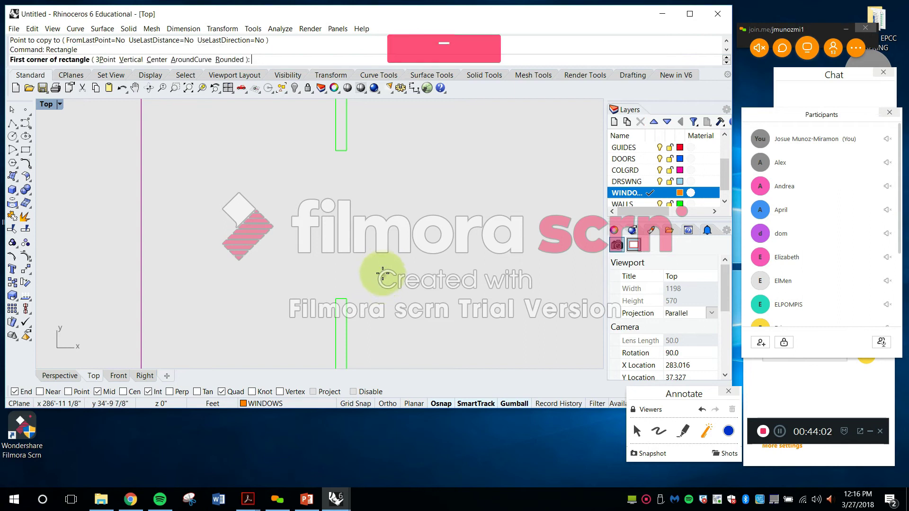
click(335, 150)
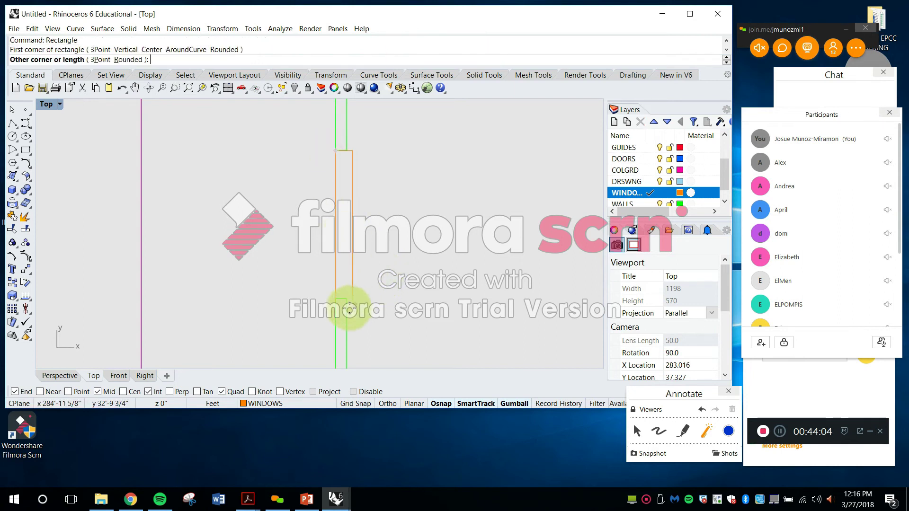
click(346, 298)
key(Escape)
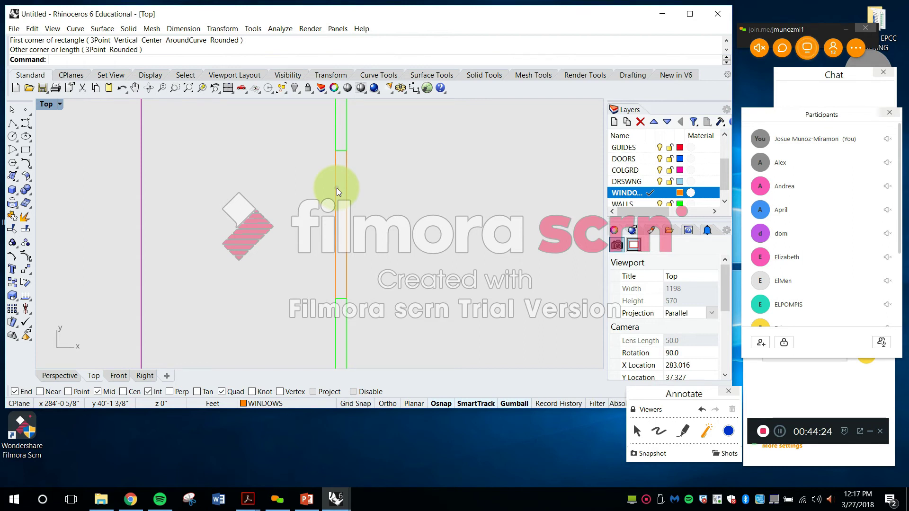
key(Escape)
key(Escape)
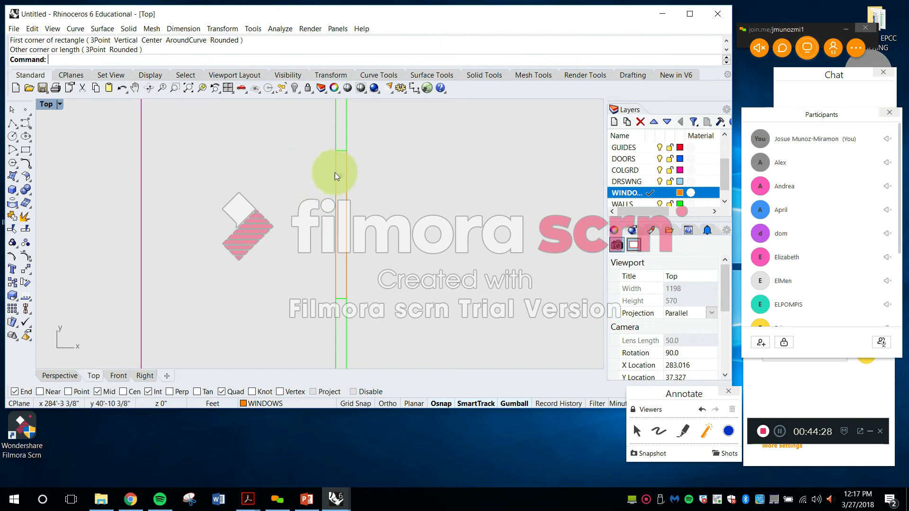
click(335, 172)
key(Escape)
text(C)
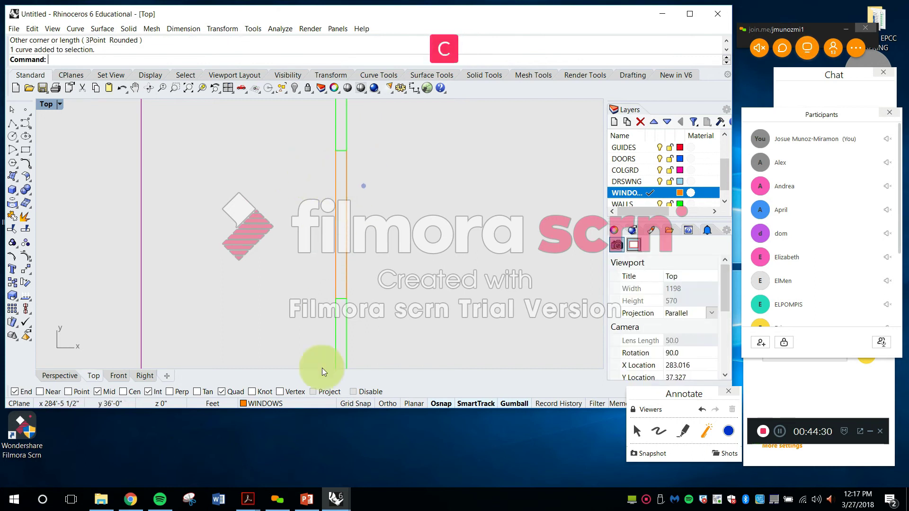
key(Escape)
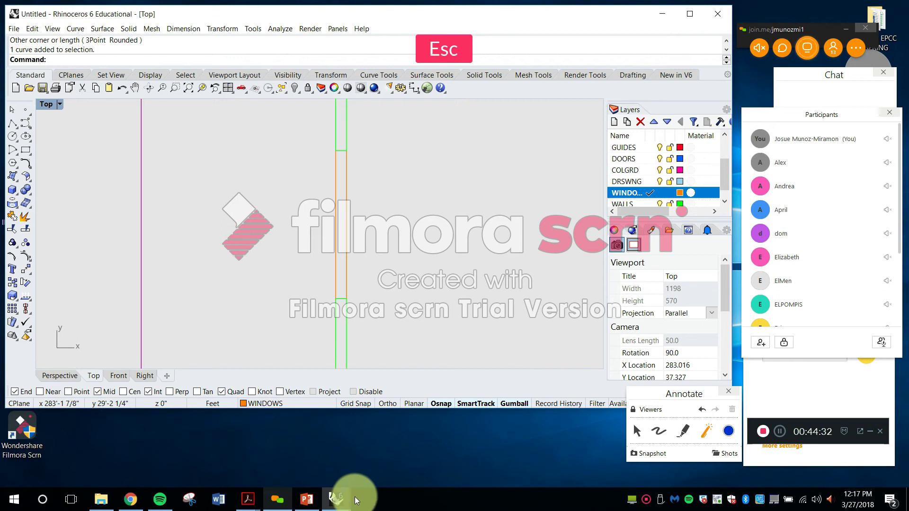
Measure the wall's thickness across its end at the lower side of the window opening
text(Distance)
key(Return)
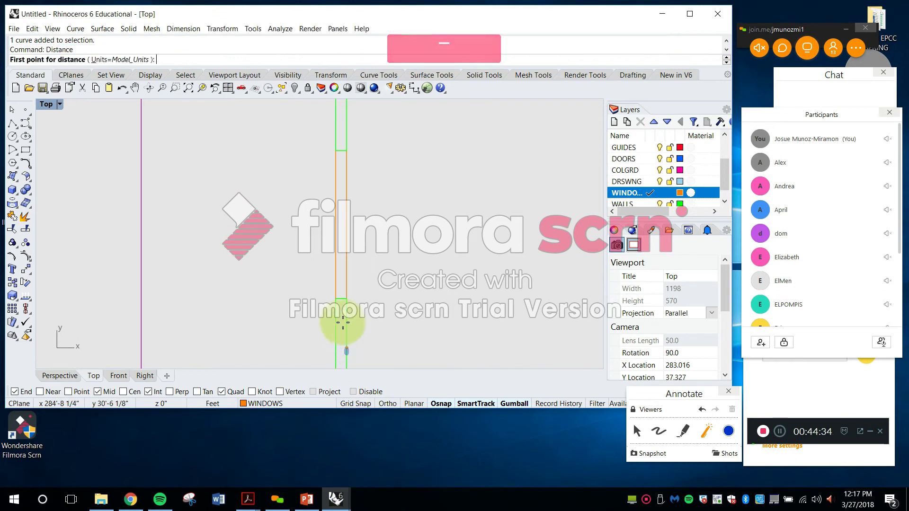
click(332, 282)
click(347, 285)
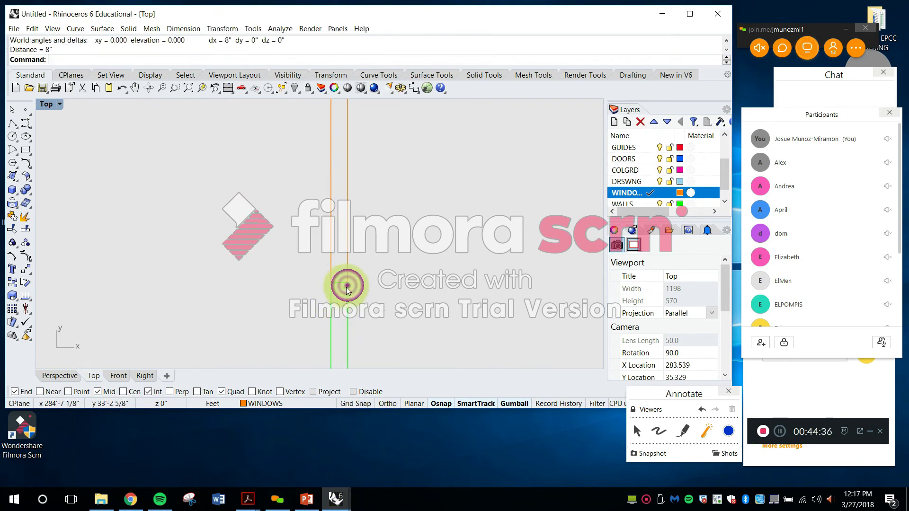
key(Escape)
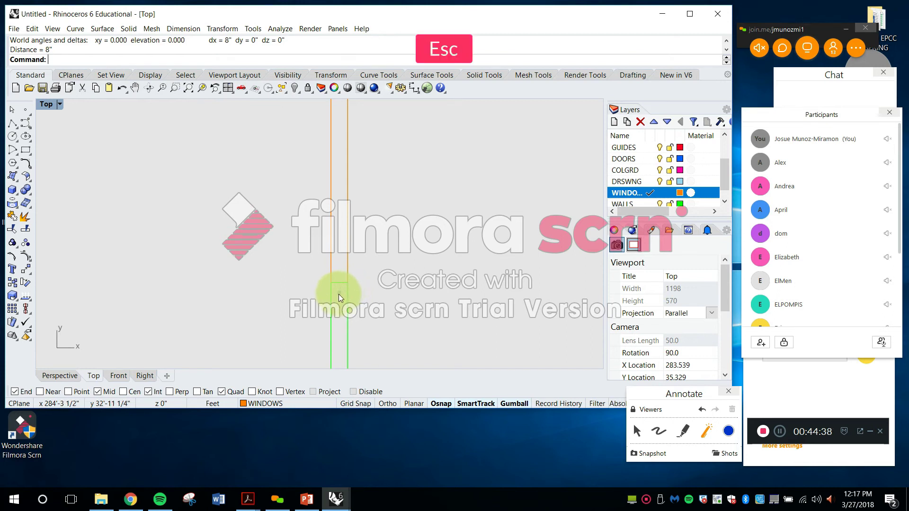
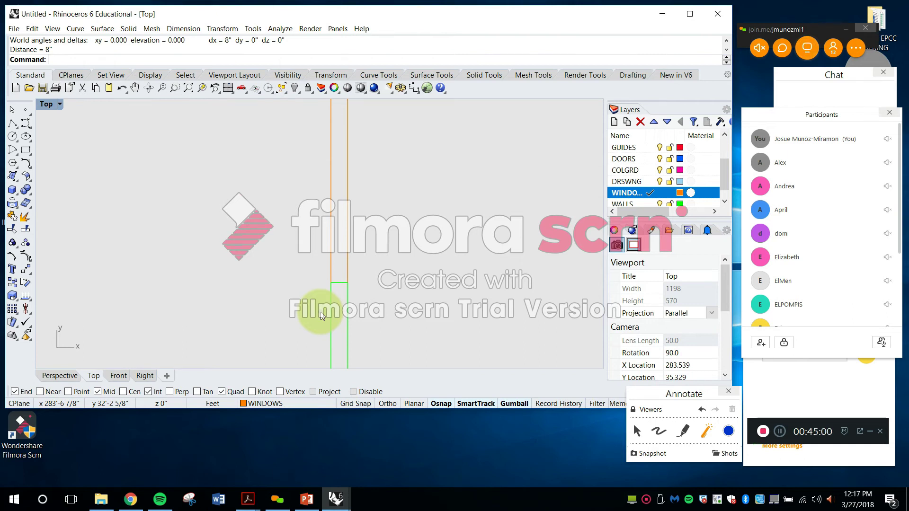
Draw an 8" by 1.5" rectangle in the empty space beside the wall as a window frame piece
key(Escape)
text(Rectangle)
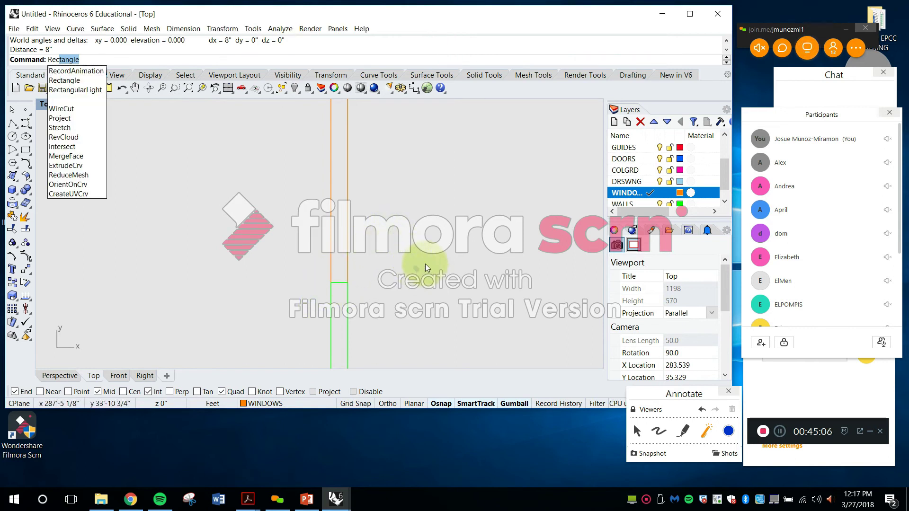
key(space)
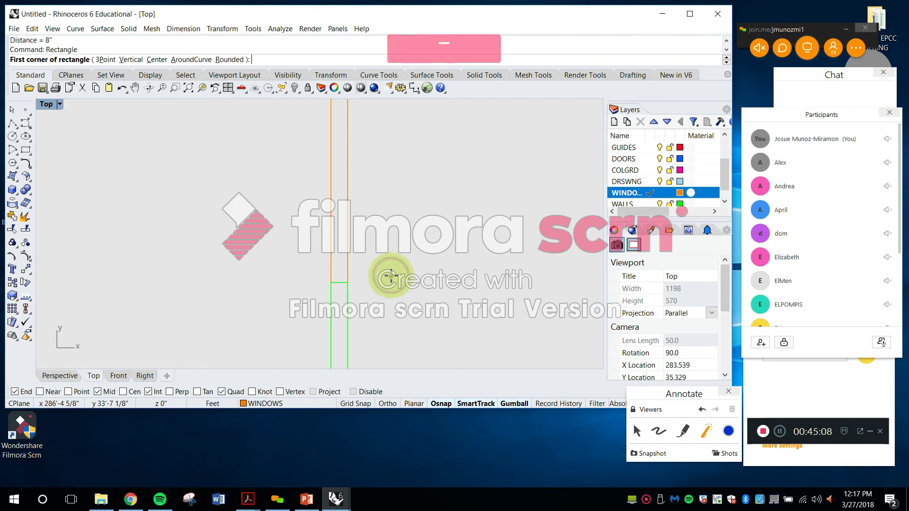
click(391, 276)
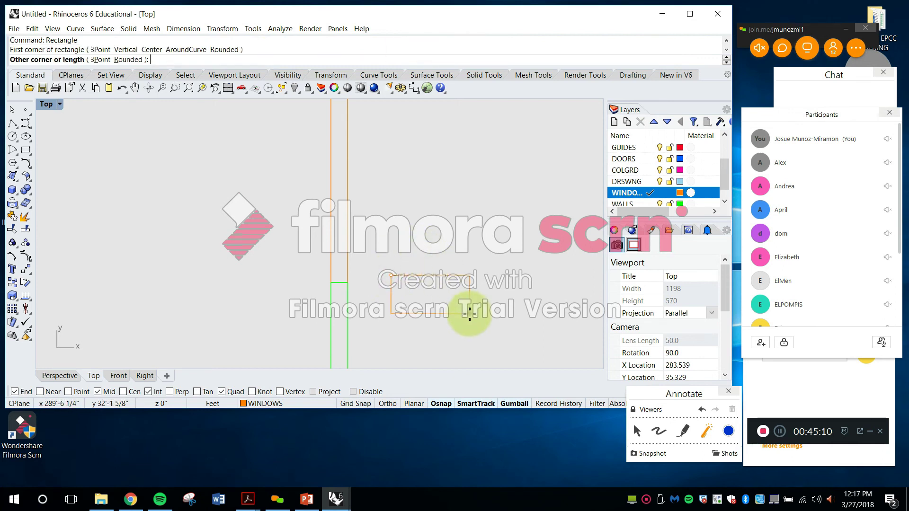
text(@8",2")
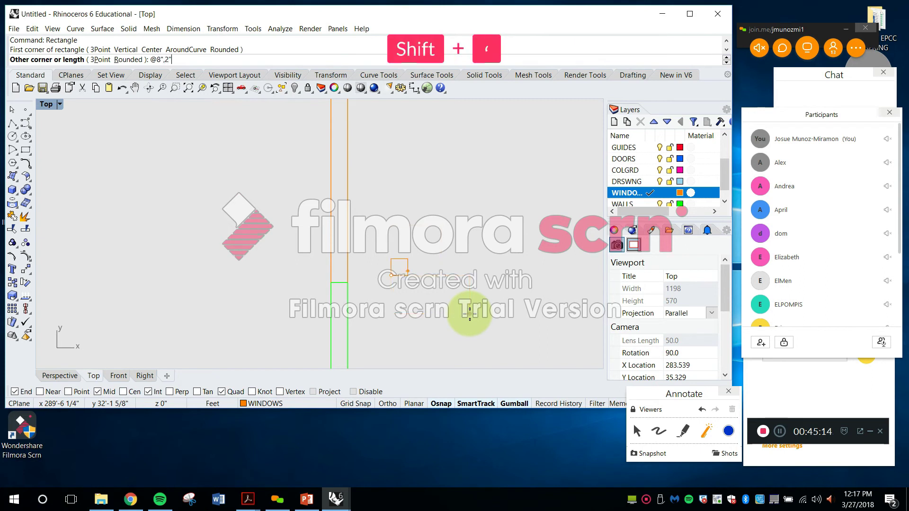
key(BackSpace)
key(BackSpace)
text(1.5")
key(Return)
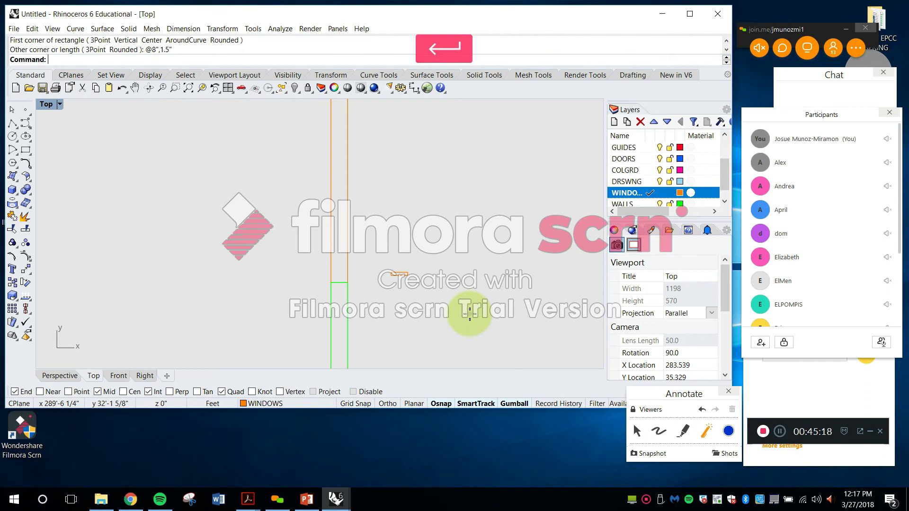
Move the small frame rectangle into the lower end of the window opening, seated on the wall's end line
key(Escape)
text(Move)
key(Return)
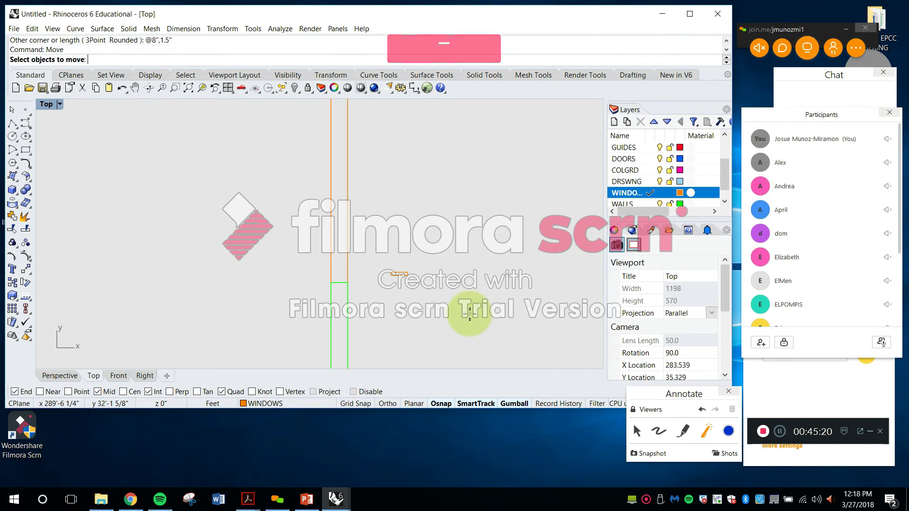
scroll(466, 312, up, 4)
key(Return)
click(369, 258)
key(Escape)
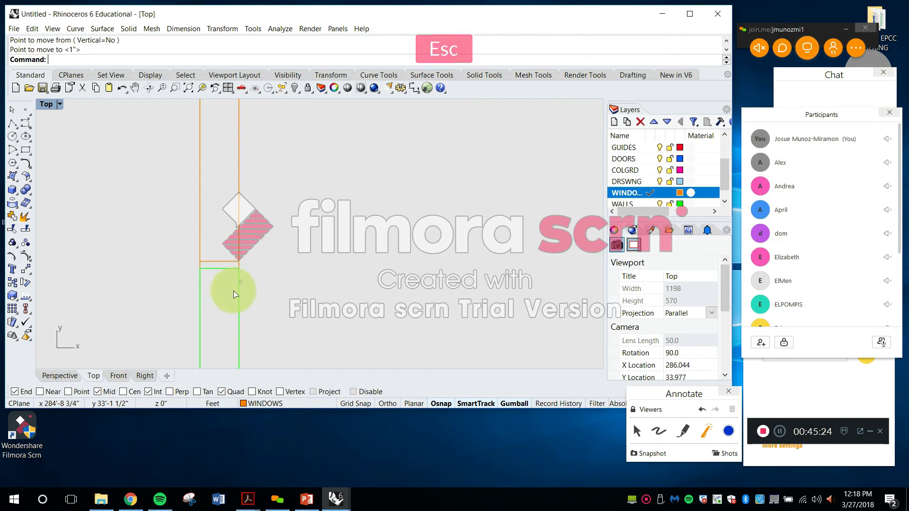
Copy the frame rectangle and the wall end line from the rectangle's upper corner to the wall corner at the opening's upper end
scroll(232, 291, up, 2)
drag(147, 221, 296, 271)
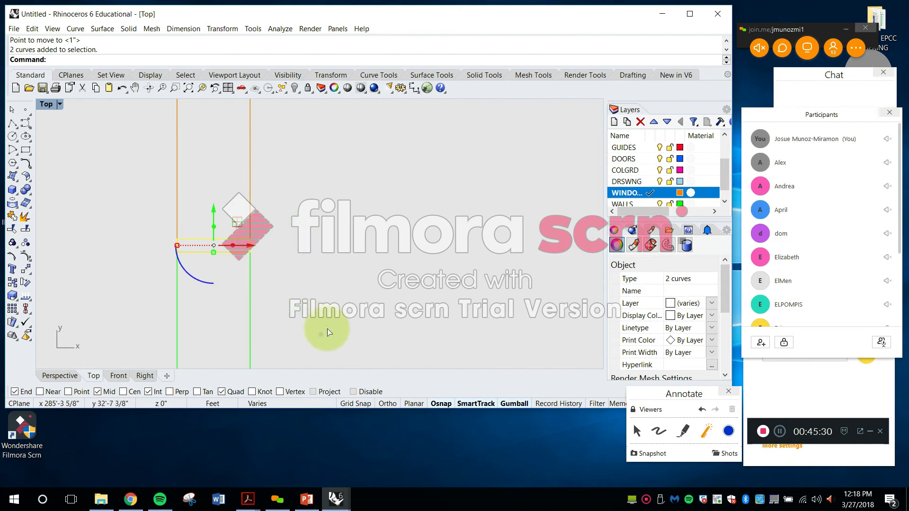
text(COPY)
key(Return)
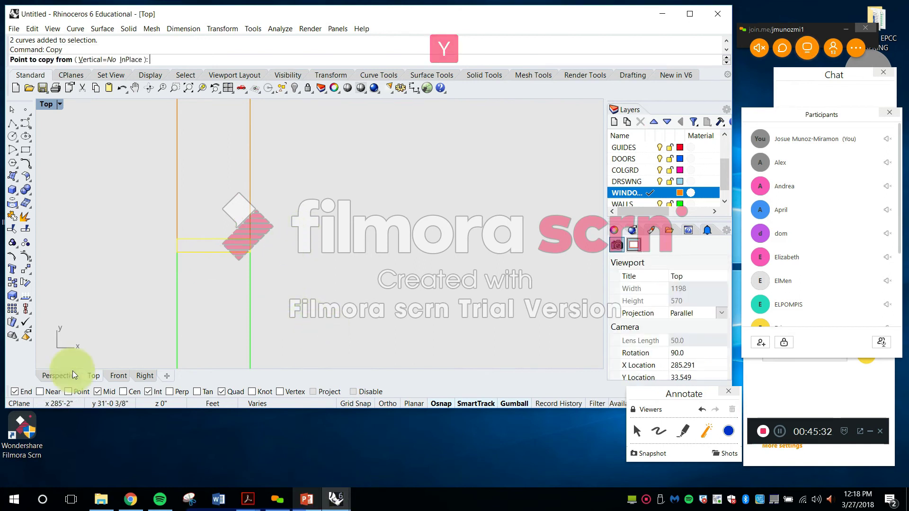
click(250, 236)
scroll(249, 237, down, 15)
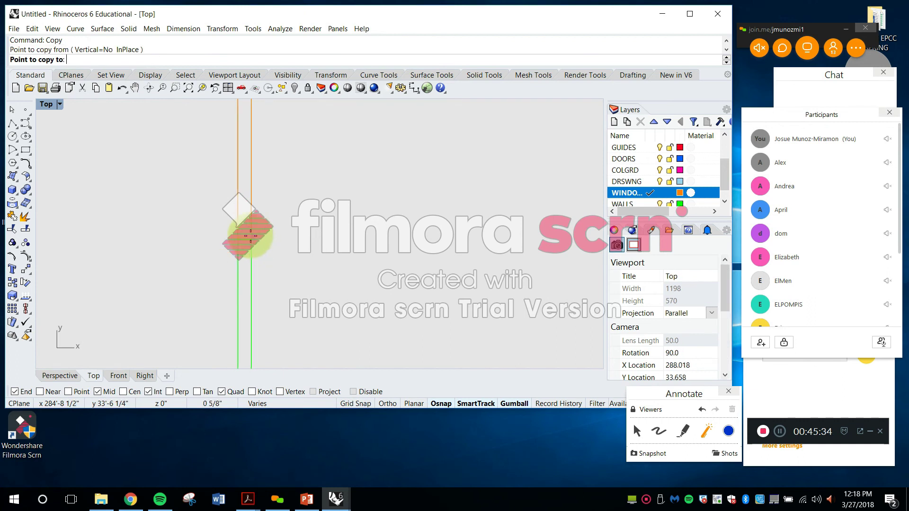
scroll(248, 171, up, 10)
click(265, 177)
key(Escape)
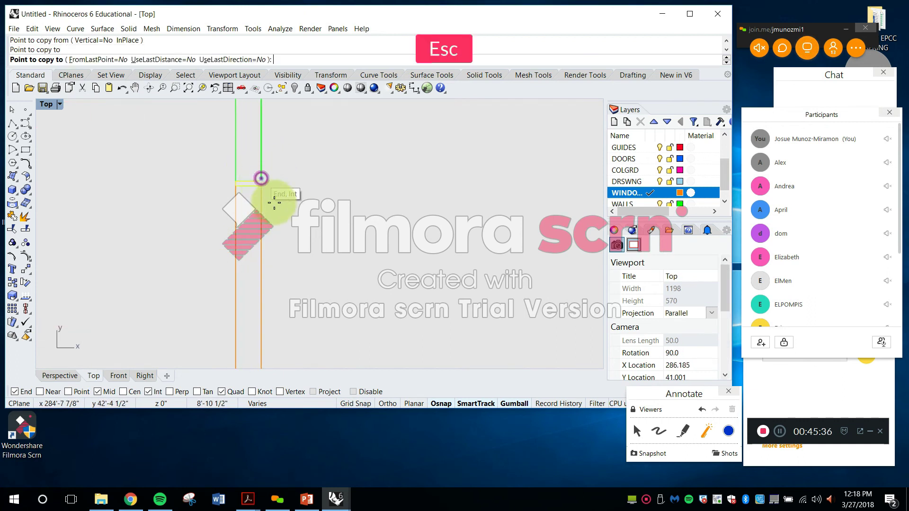
scroll(284, 179, down, 3)
key(Escape)
mouse_move(290, 300)
right_down()
mouse_move(297, 283)
mouse_move(301, 310)
right_up()
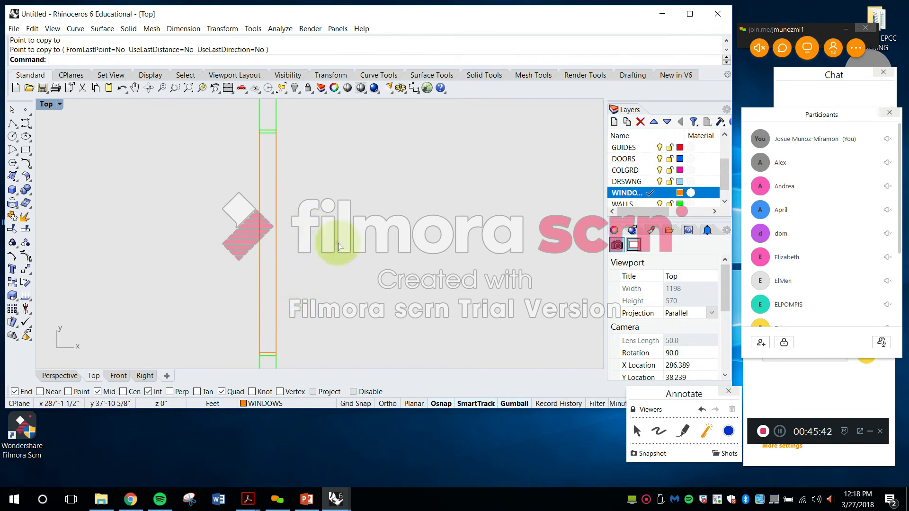
key(Escape)
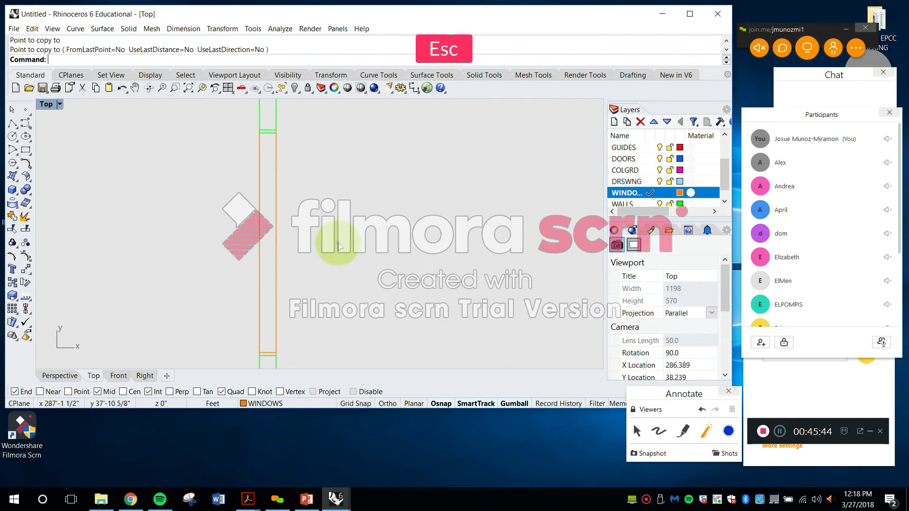
text(l)
key(space)
scroll(327, 135, down, 4)
key(Escape)
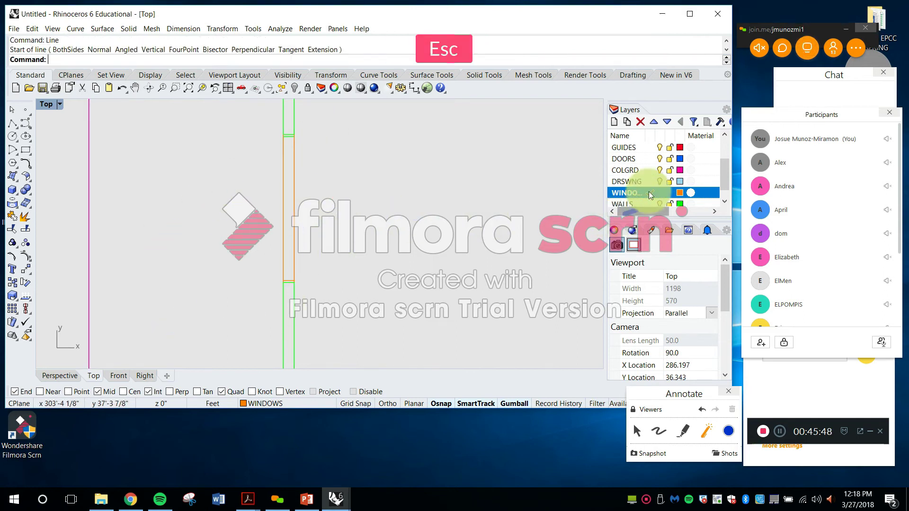
Make GUIDES the current layer and draw a vertical guide line along the wall face between the window opening's upper and lower ends
click(650, 148)
text(l)
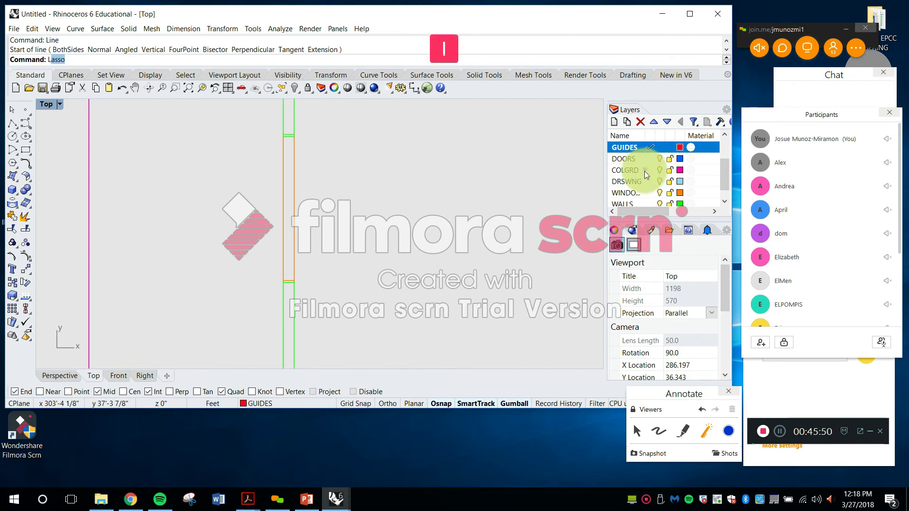
text(ine)
key(Return)
scroll(369, 134, up, 3)
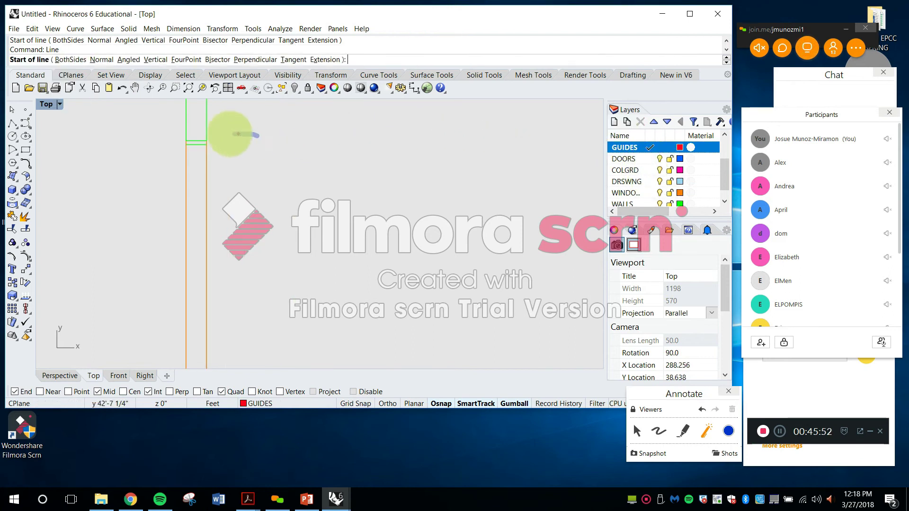
click(206, 141)
scroll(212, 139, down, 8)
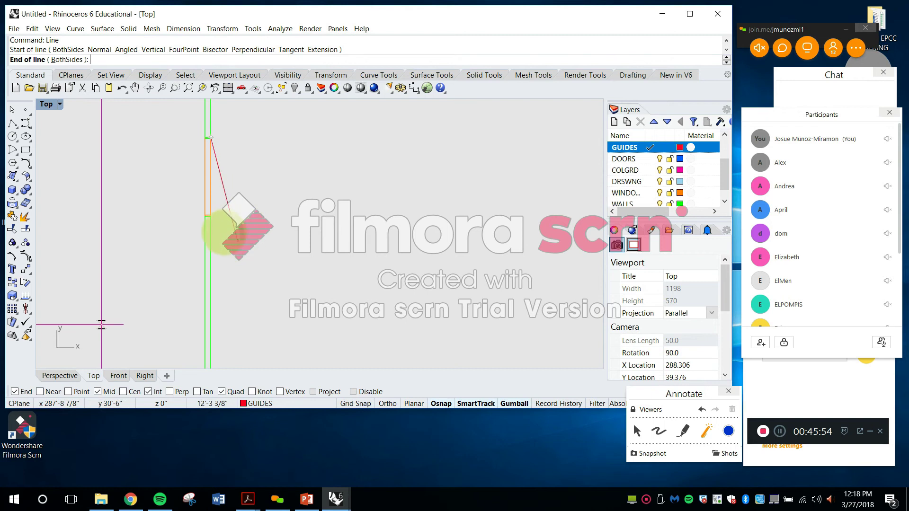
scroll(222, 232, up, 8)
scroll(188, 184, up, 4)
key(Escape)
click(188, 168)
click(223, 207)
key(Escape)
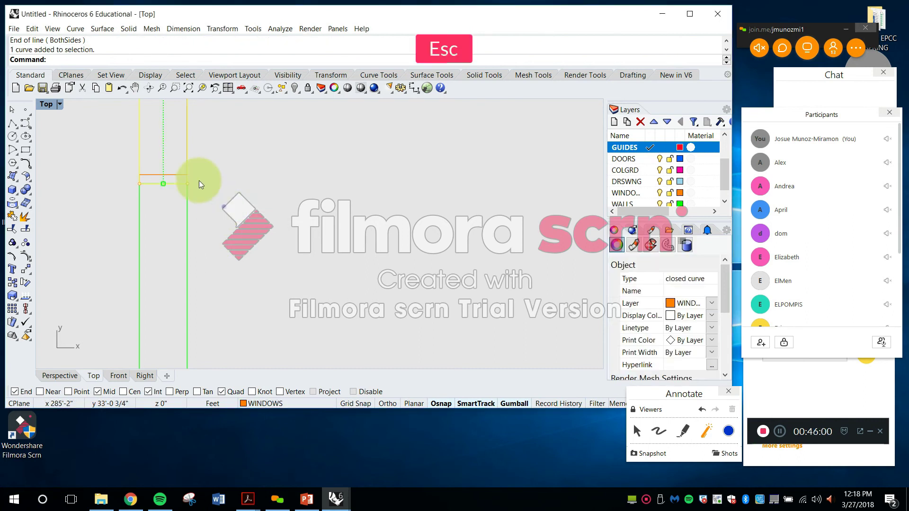
click(187, 167)
key(Escape)
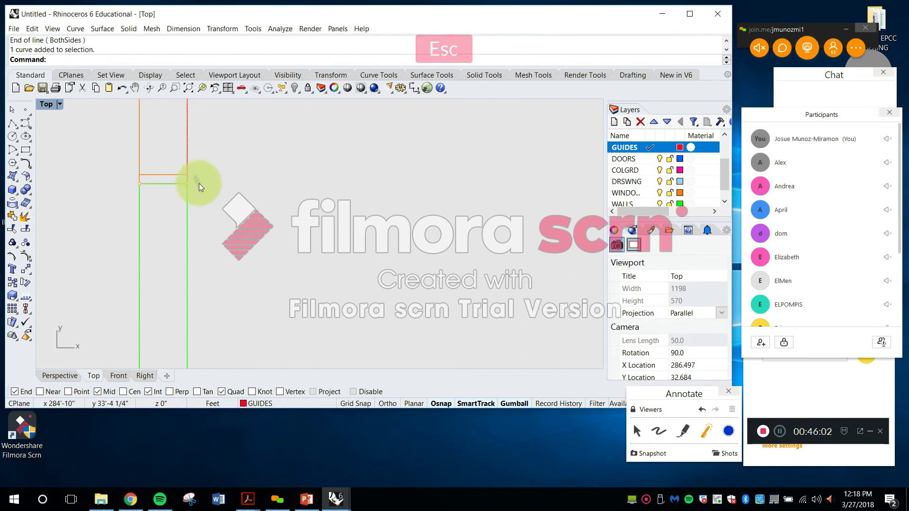
Move the vertical guide line off the wall face into the empty space to the right of the window opening
click(188, 167)
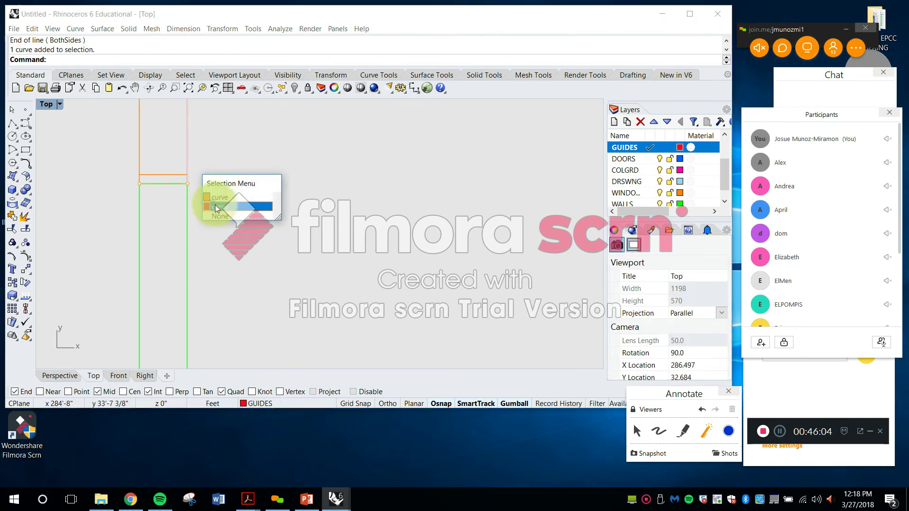
click(216, 206)
scroll(233, 166, down, 10)
right_drag(237, 161, 245, 263)
drag(251, 149, 301, 160)
key(Escape)
scroll(297, 166, down, 4)
right_drag(289, 184, 309, 271)
key(Escape)
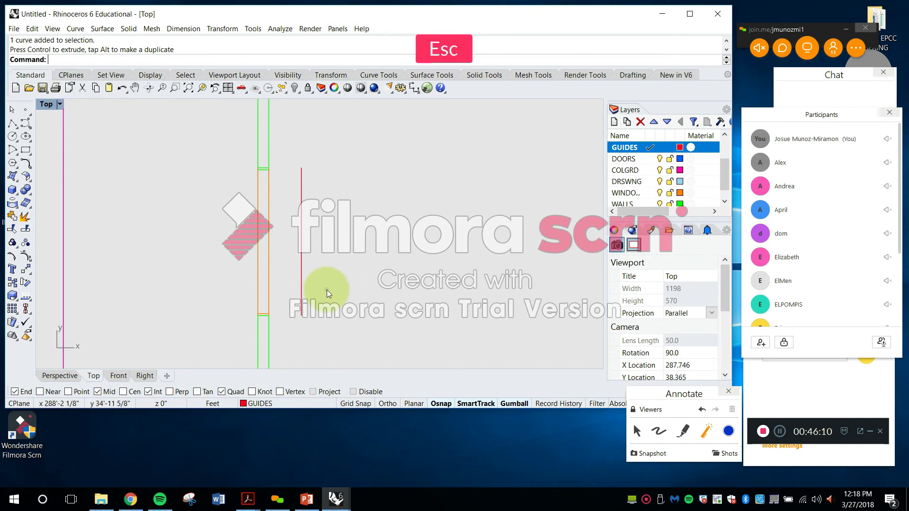
text(Divide)
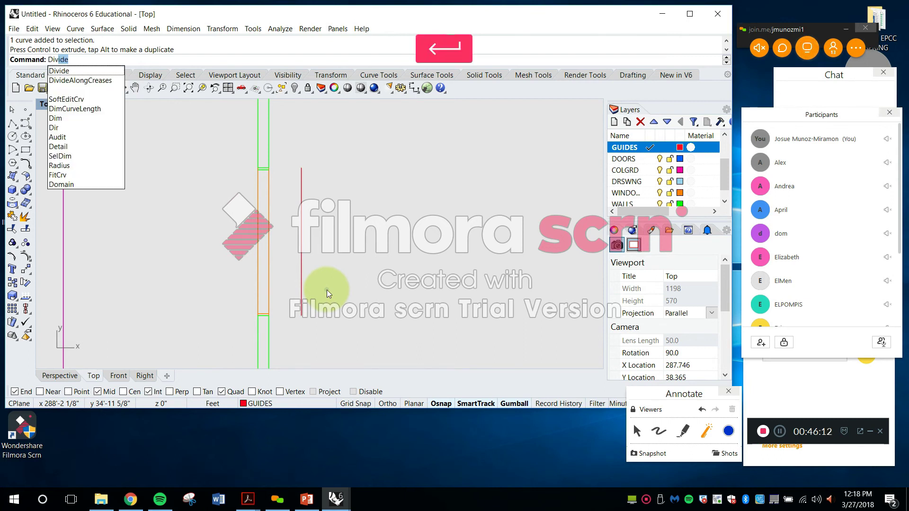
key(Return)
click(305, 282)
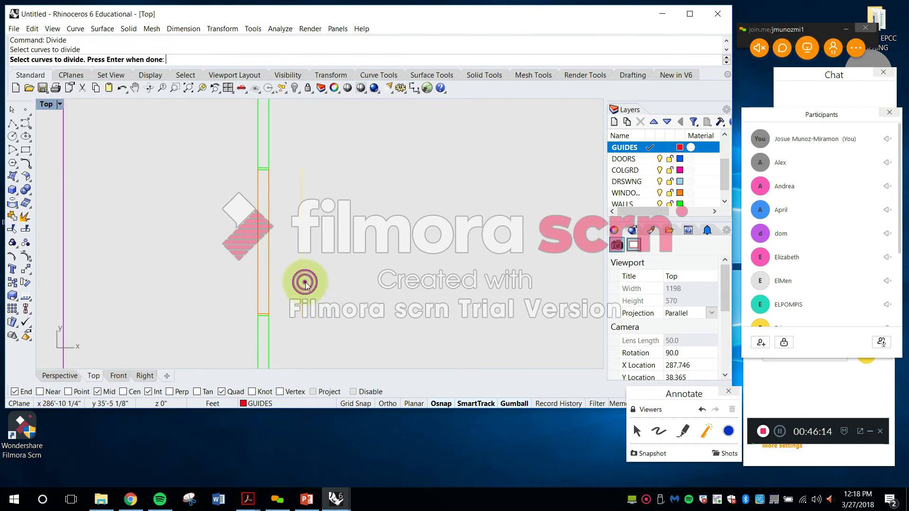
text(3)
key(Return)
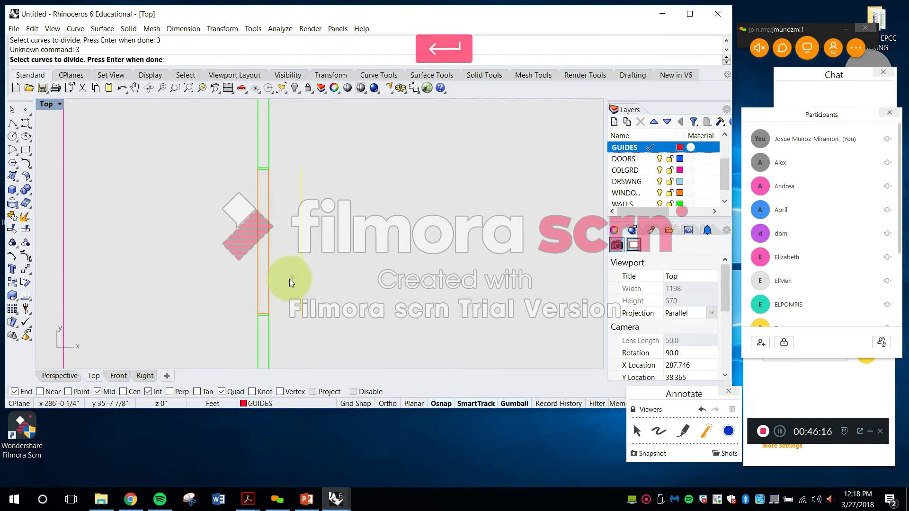
key(Return)
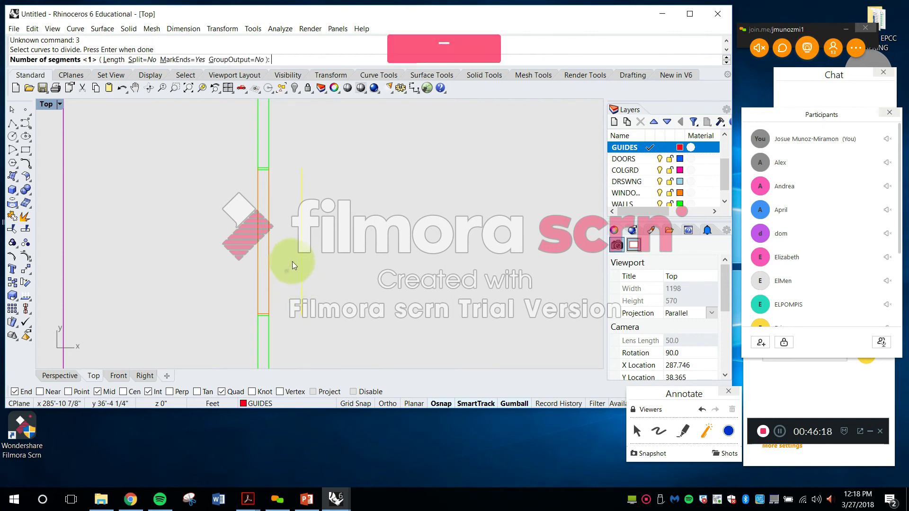
key(Escape)
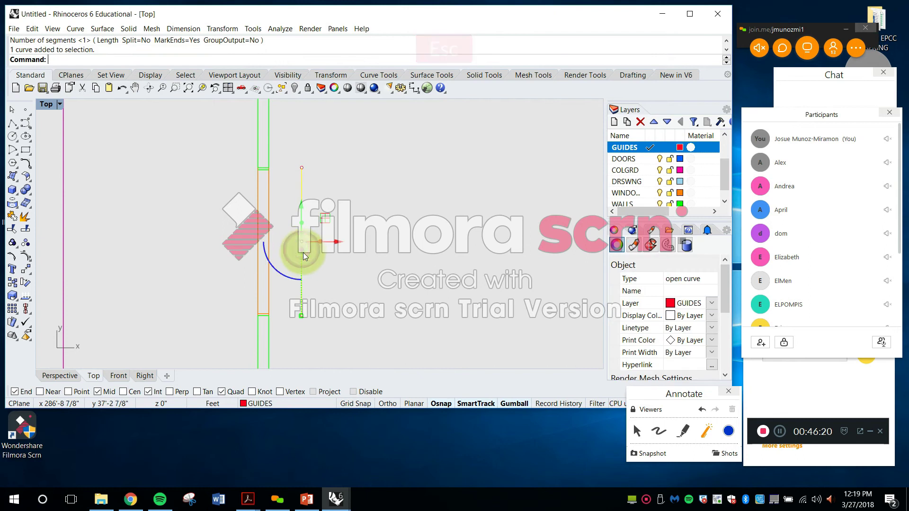
key(Delete)
key(ctrl+z)
key(Escape)
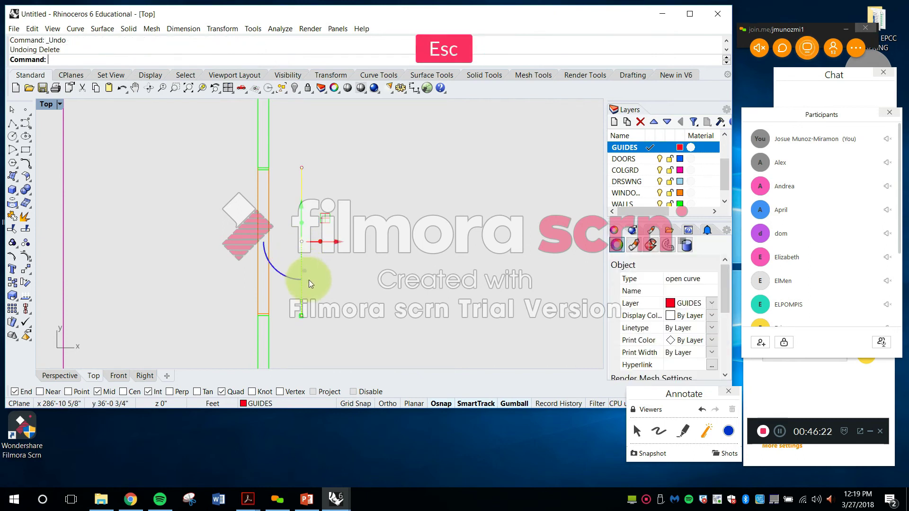
Divide the vertical guide line beside the window into 3 segments, marking the ends
text(Divide)
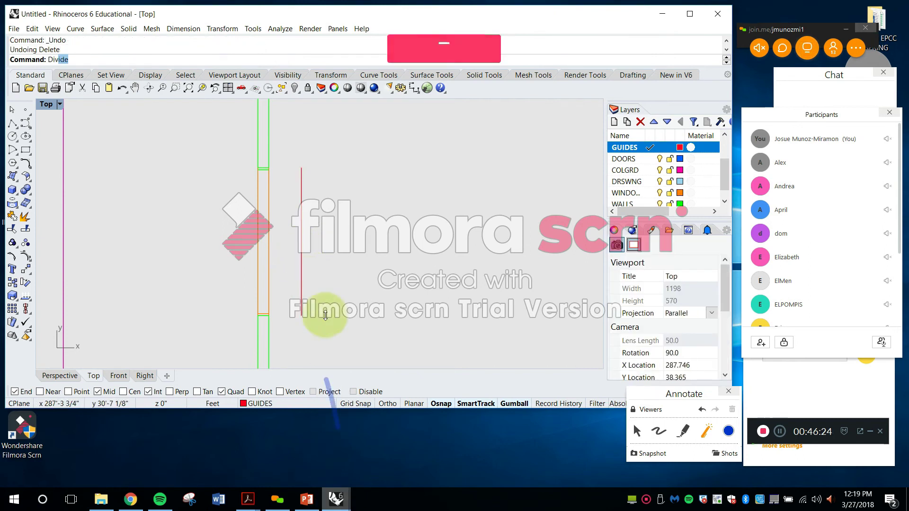
key(Return)
click(302, 263)
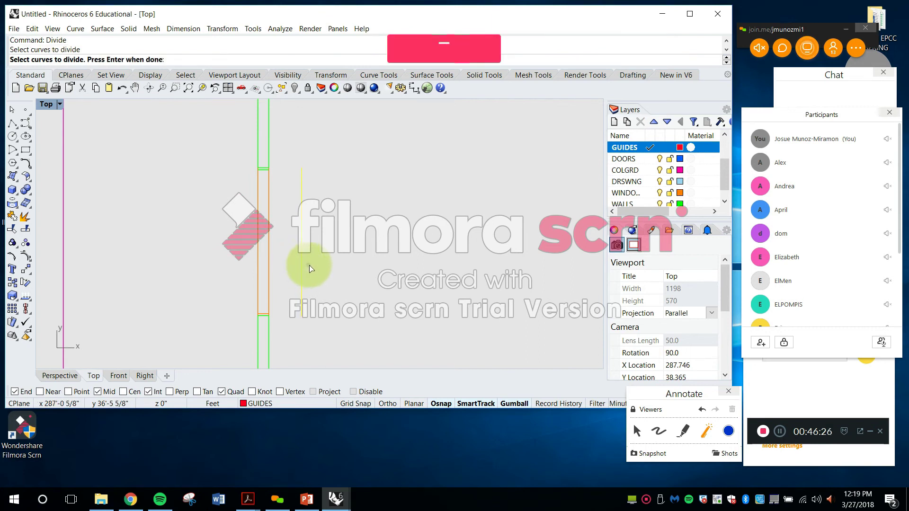
key(Return)
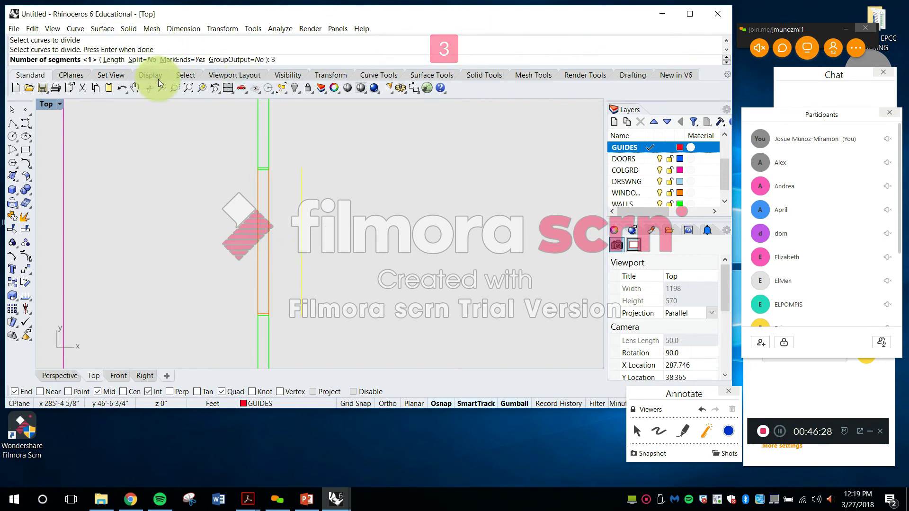
key(Return)
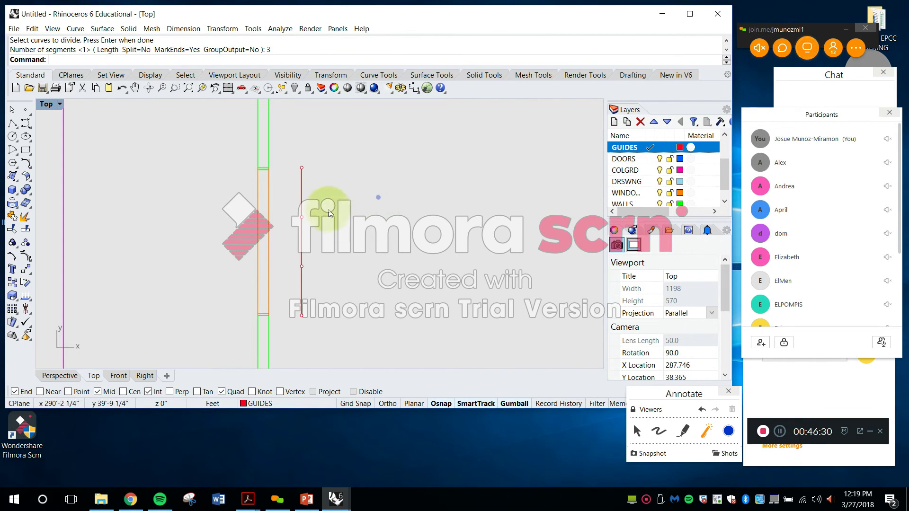
Draw a horizontal guide line from the upper intermediate division point across the window opening, ending past the wall's far face
scroll(294, 236, up, 2)
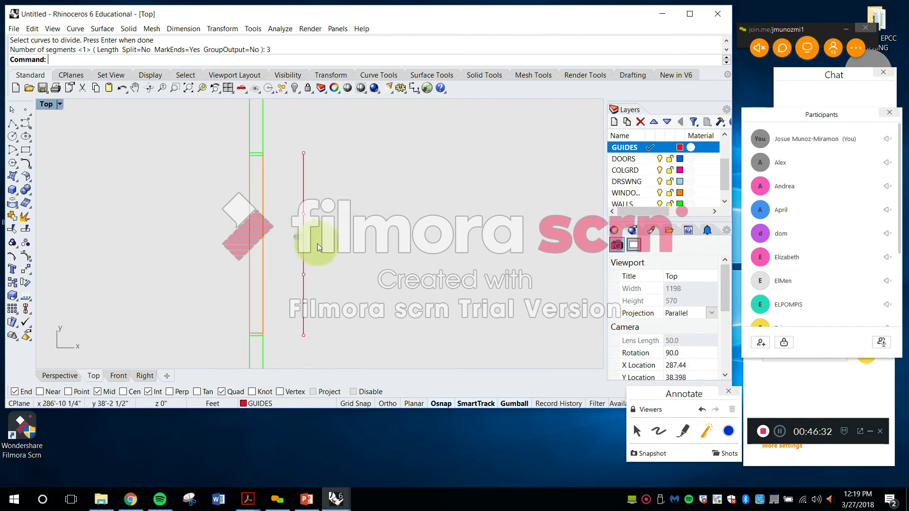
right_drag(317, 243, 386, 221)
scroll(377, 180, up, 4)
key(Escape)
text(line)
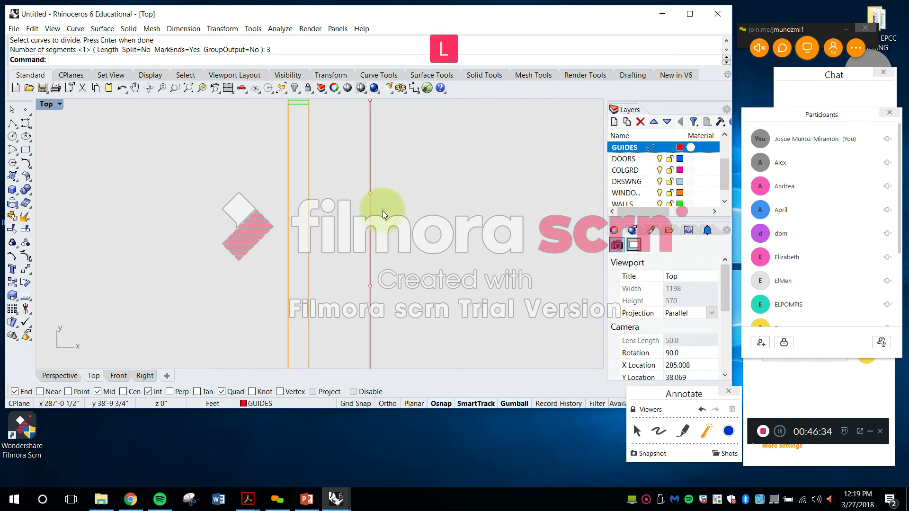
key(Return)
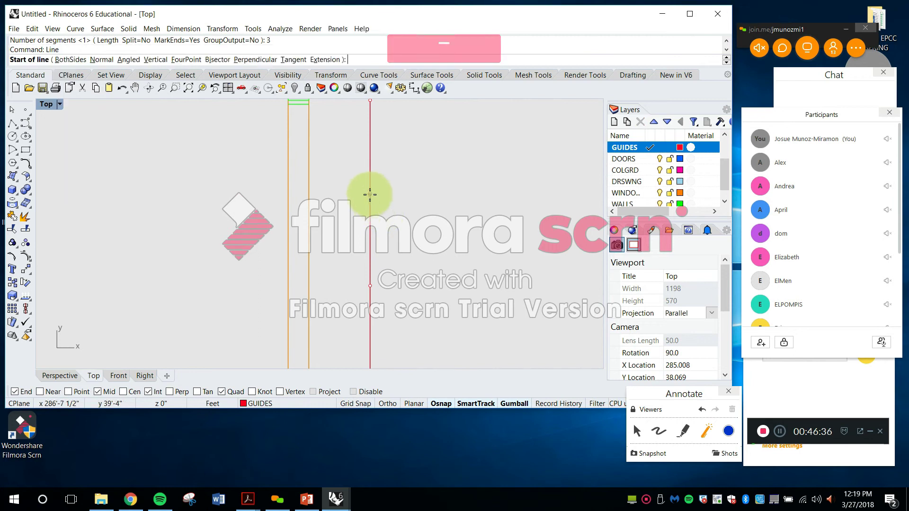
click(370, 193)
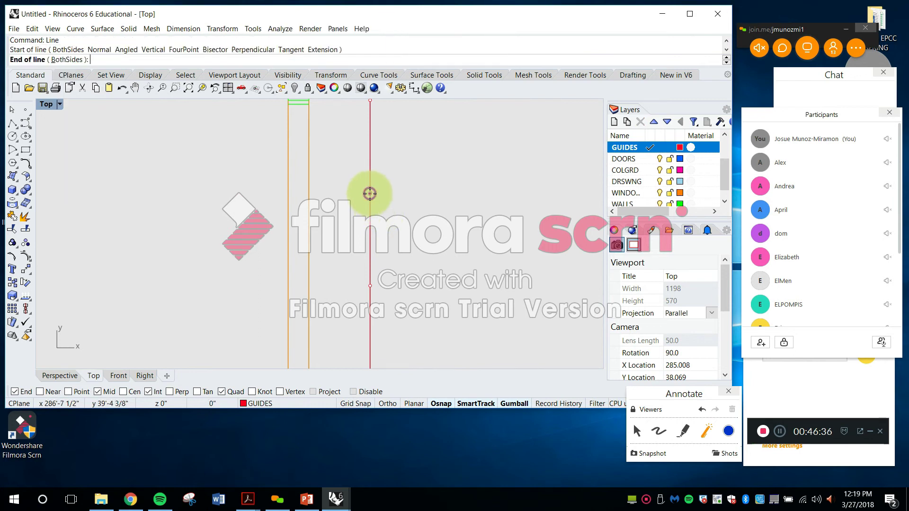
shift+click(214, 193)
Enable the Point and End object snaps and draw a horizontal guide about 4'-7" long from the lower intermediate division point across the window
key(space)
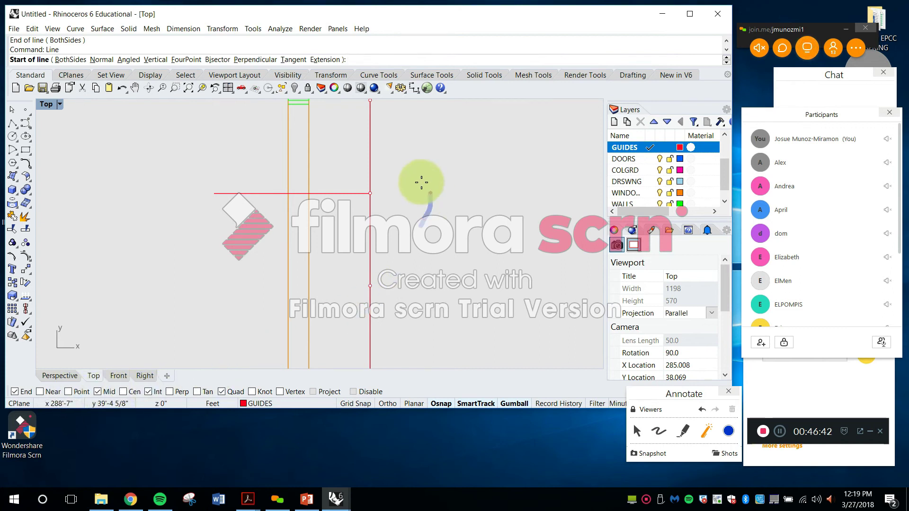
scroll(366, 186, down, 6)
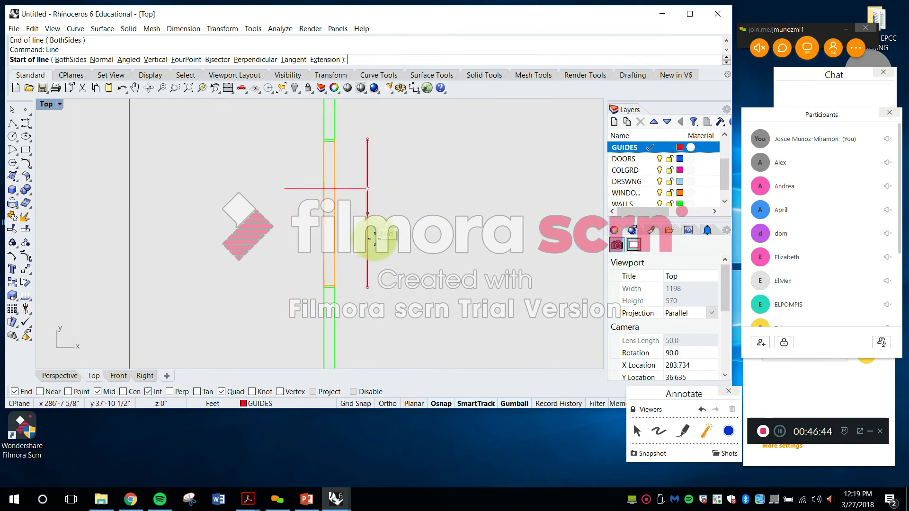
scroll(368, 240, up, 12)
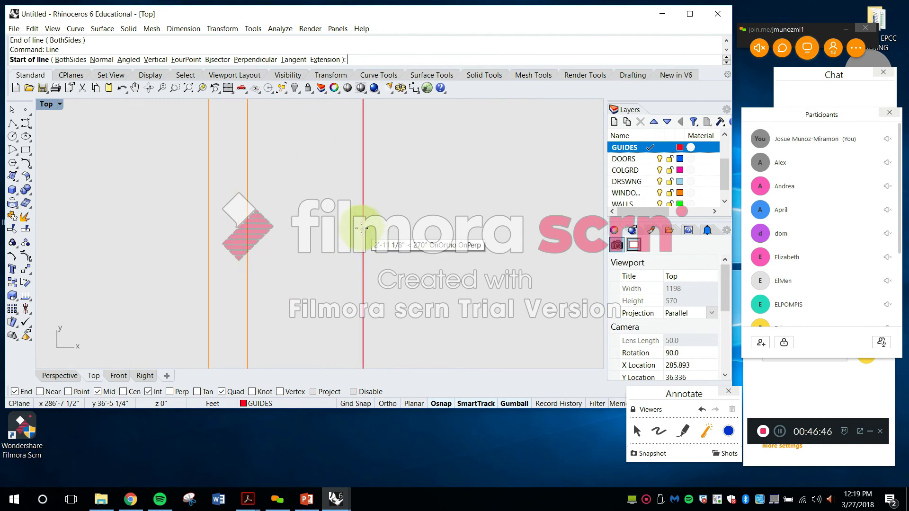
scroll(365, 232, up, 5)
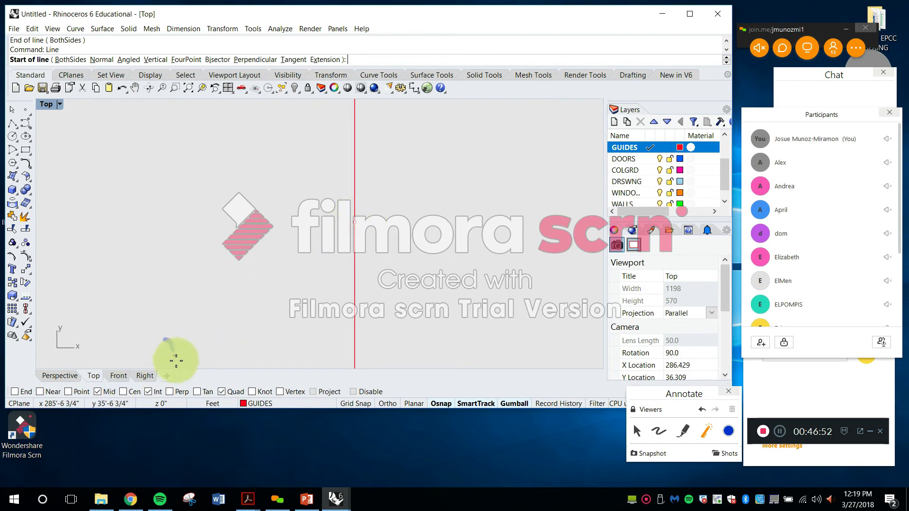
click(84, 392)
click(30, 391)
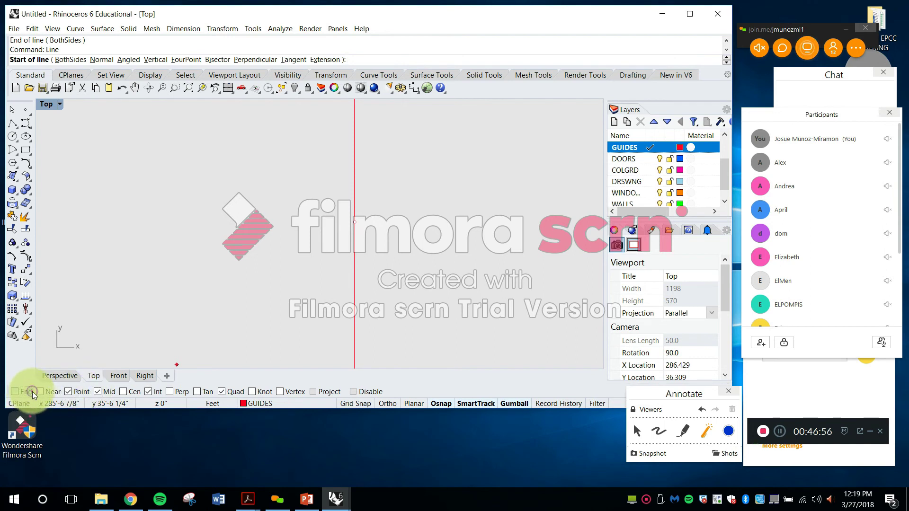
click(358, 219)
scroll(356, 218, down, 5)
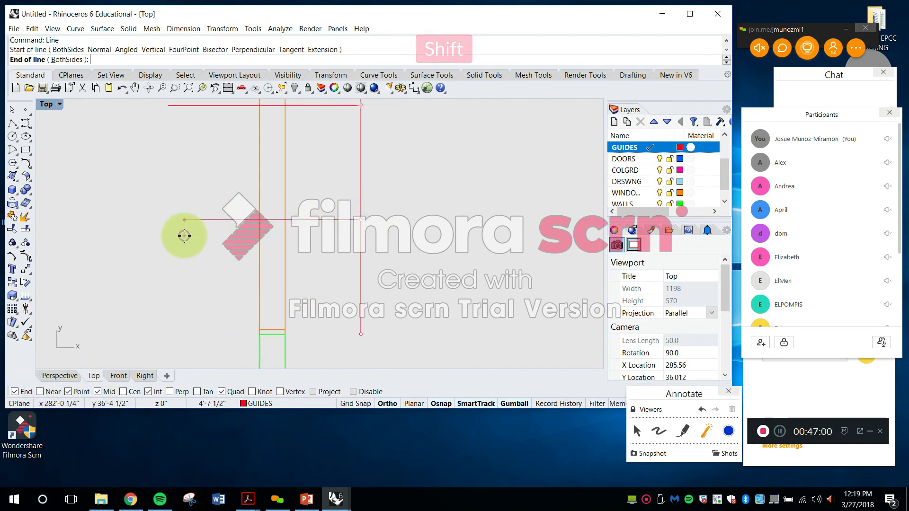
shift+click(184, 235)
key(Escape)
scroll(240, 254, down, 6)
right_drag(272, 310, 296, 368)
text(copy)
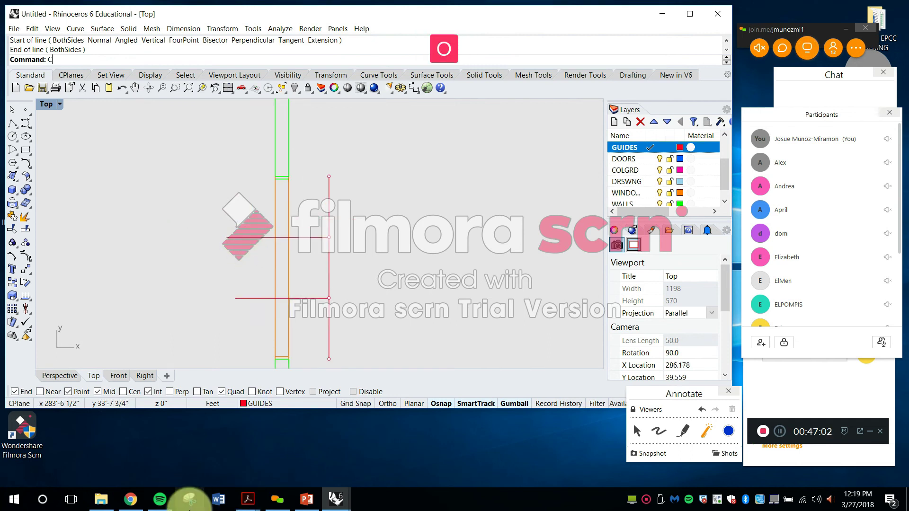
key(space)
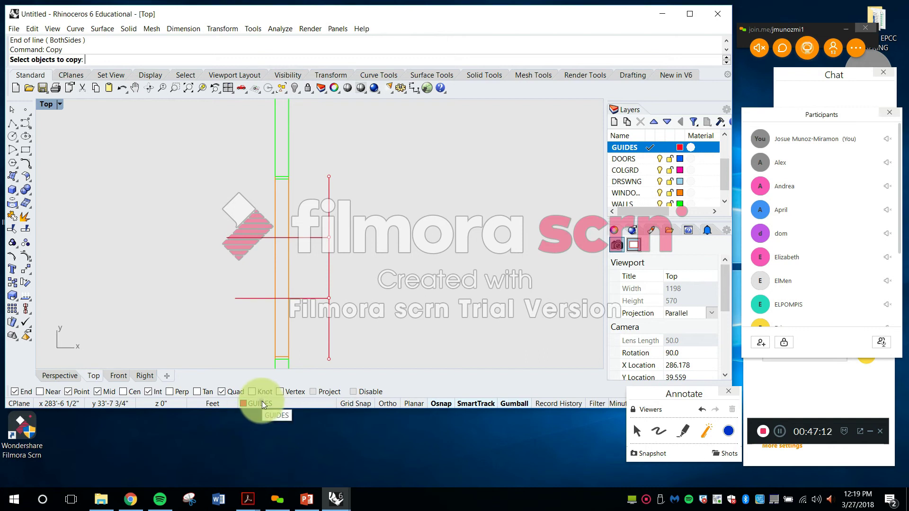
key(Escape)
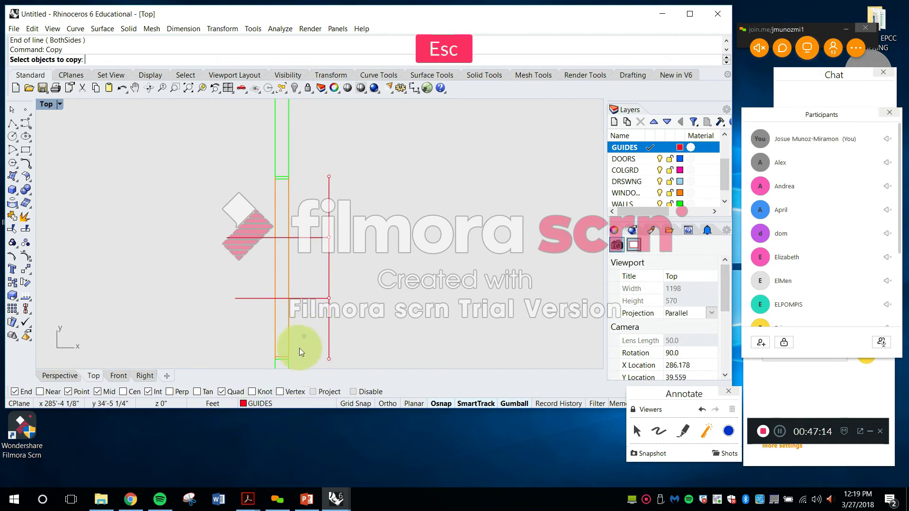
Copy the window's lower frame rectangle from its right edge midpoint to where the lower guide crosses the opening's right edge
scroll(295, 351, up, 3)
text(copy)
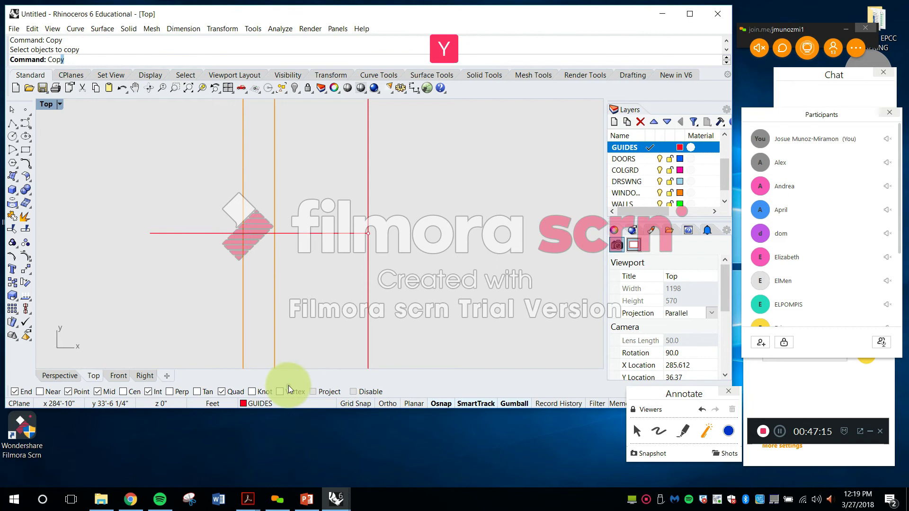
key(Return)
scroll(263, 284, up, 5)
click(260, 267)
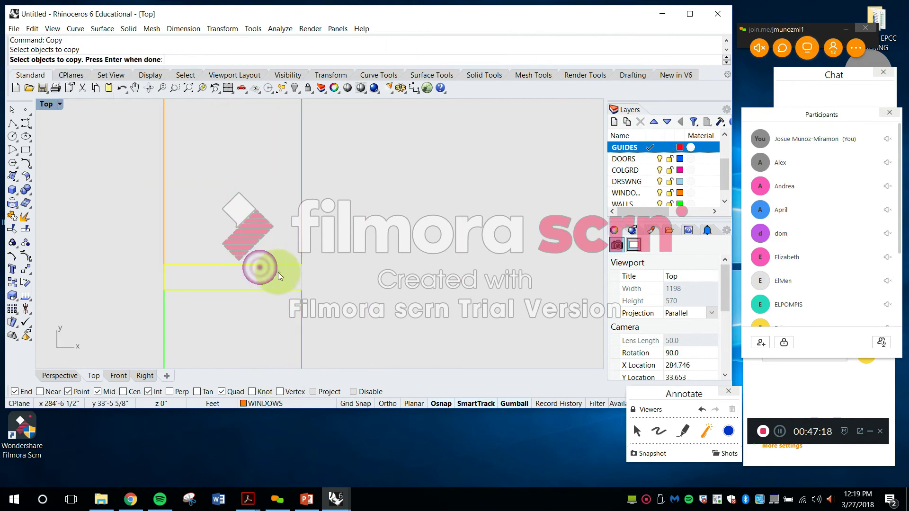
scroll(296, 275, up, 4)
key(Return)
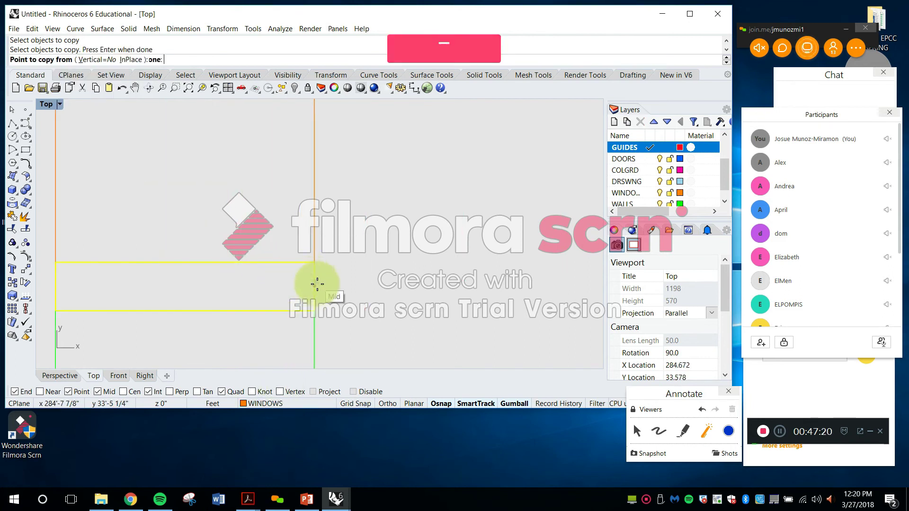
click(316, 284)
scroll(316, 284, down, 5)
scroll(323, 167, up, 8)
click(310, 165)
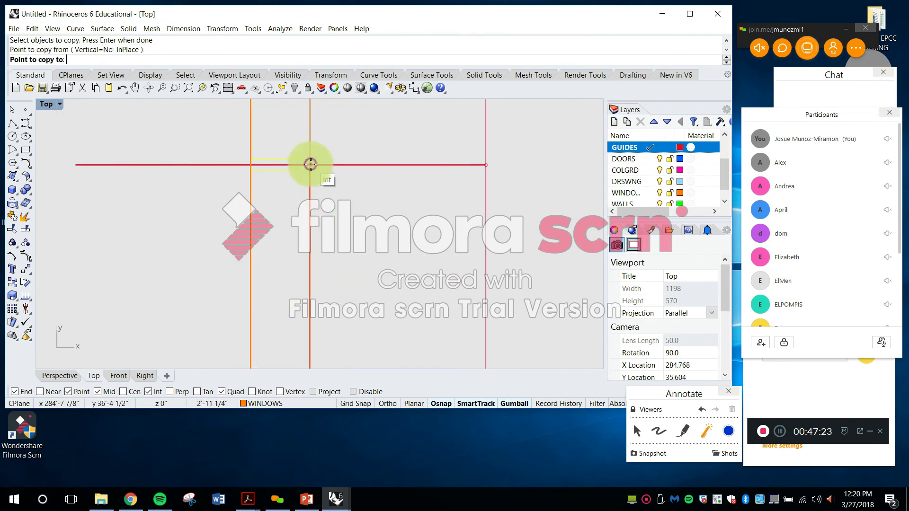
Place a second copy of the frame rectangle where the upper horizontal guide crosses the opening's right edge and finish copying
scroll(311, 165, down, 10)
right_drag(310, 162, 311, 236)
scroll(312, 163, up, 8)
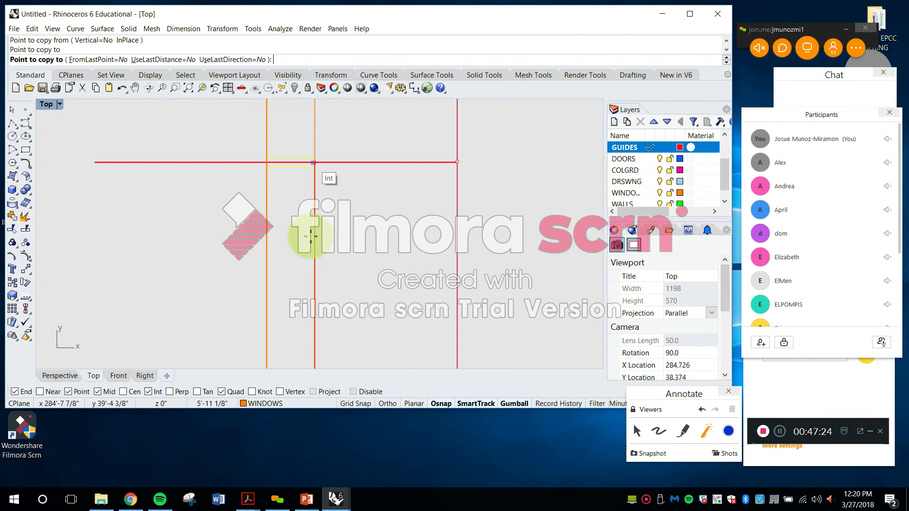
click(314, 163)
scroll(312, 167, down, 4)
right_drag(331, 137, 311, 236)
scroll(311, 235, down, 4)
key(Return)
click(319, 150)
scroll(317, 236, down, 8)
Select all the guide lines and division points and shift them to the right, clear of the window
key(Escape)
drag(355, 335, 330, 186)
drag(329, 261, 351, 280)
key(Escape)
Examine the frame pieces dividing the window opening and their alignment with the relocated guides
scroll(325, 164, up, 5)
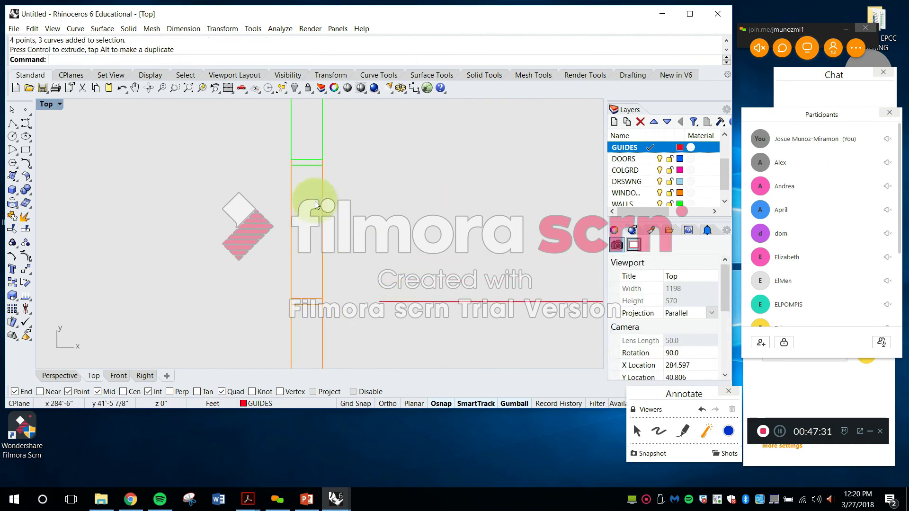
scroll(307, 189, down, 5)
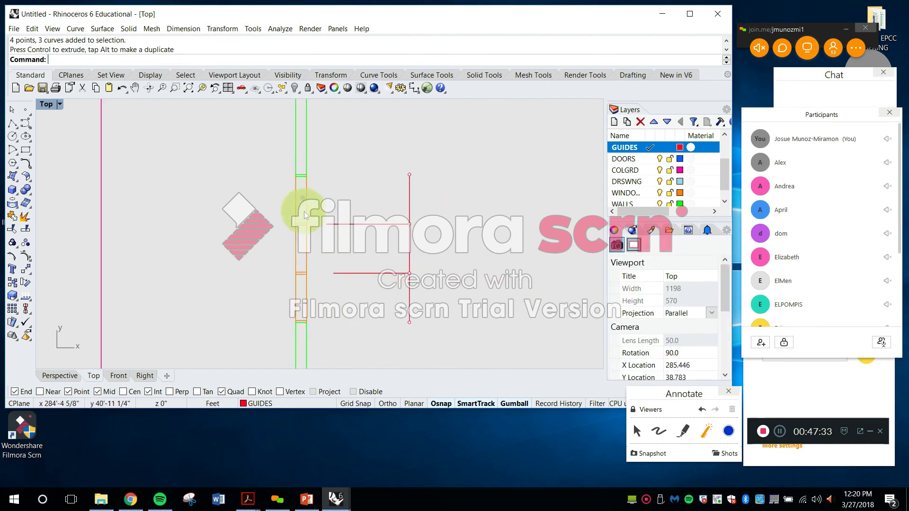
scroll(304, 209, up, 4)
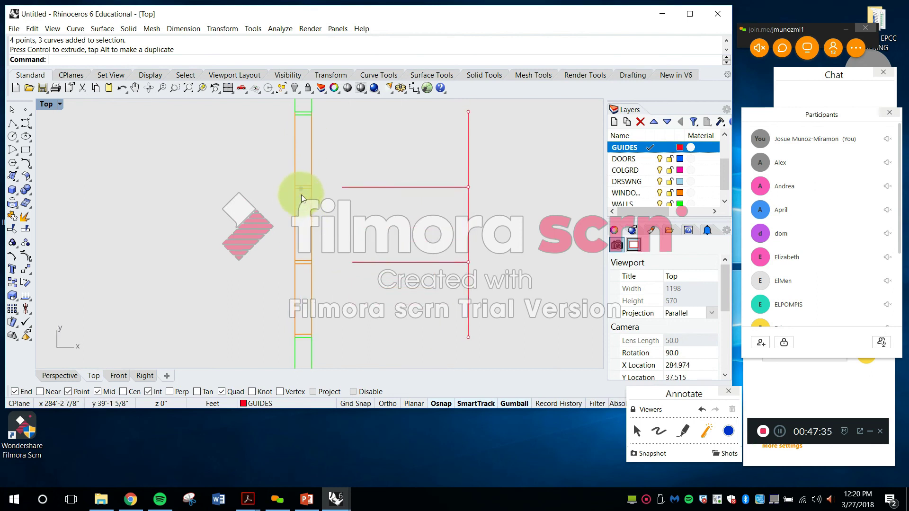
right_drag(301, 194, 301, 196)
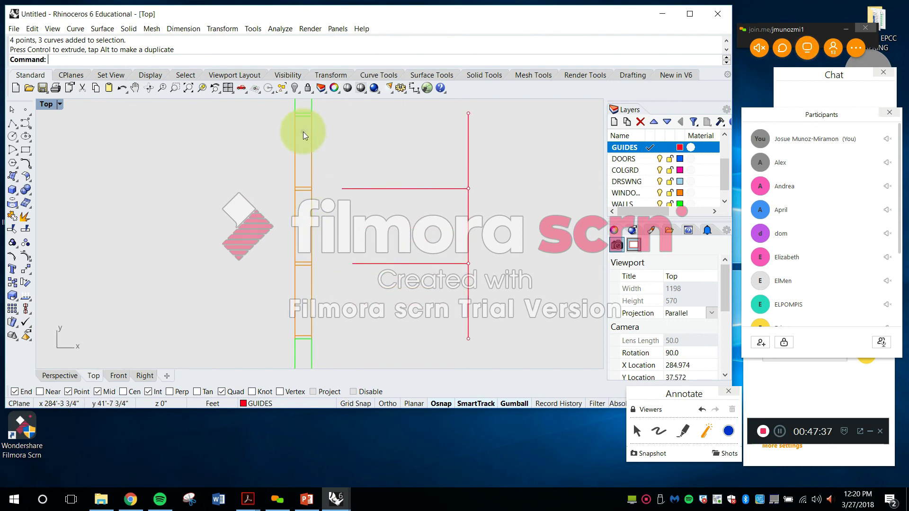
scroll(306, 139, up, 2)
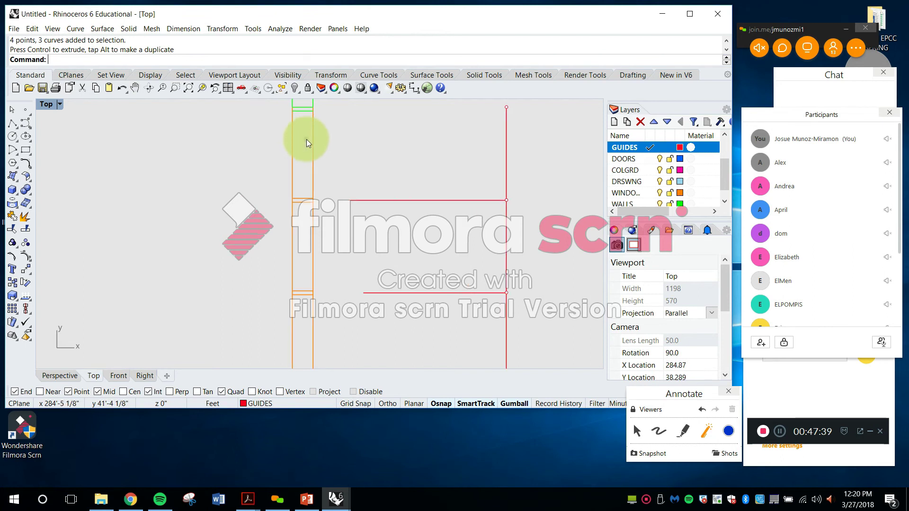
right_drag(348, 172, 355, 196)
key(Escape)
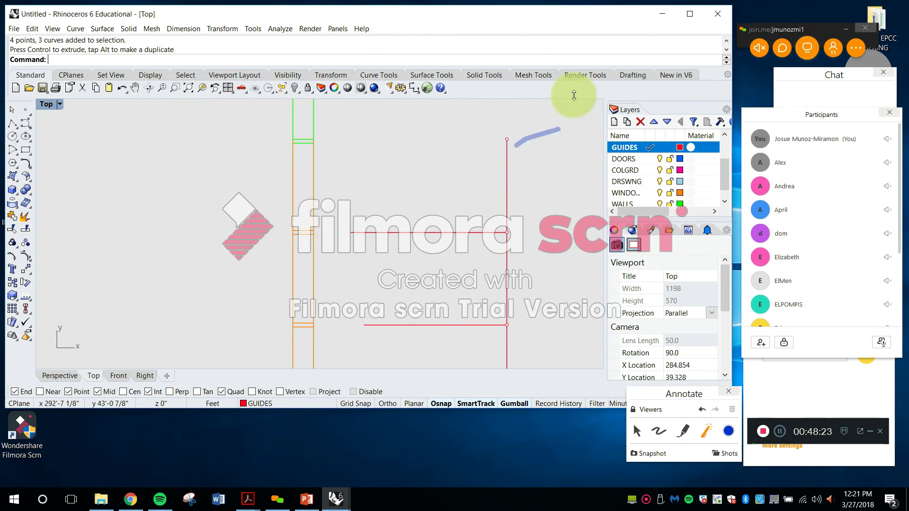
key(Escape)
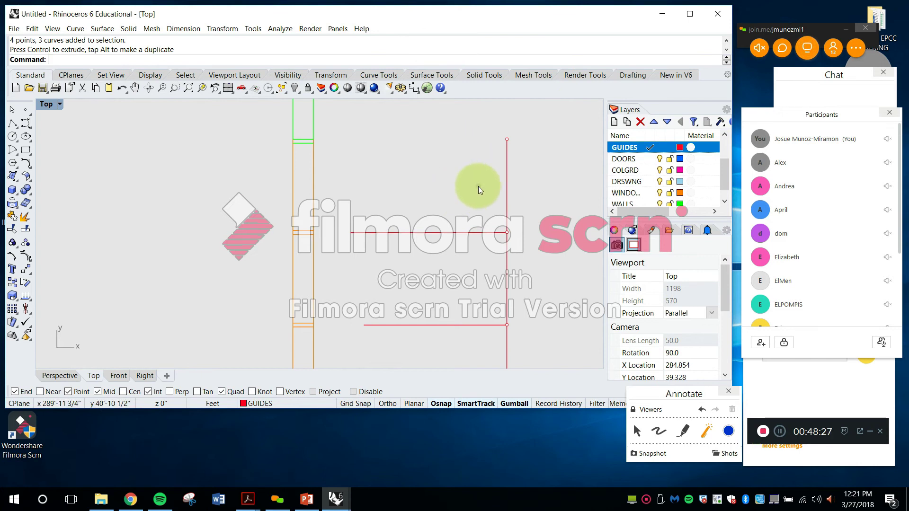
Try to draw a rectangle to the right of the window, entering .5",2' for its opposite corner
key(Escape)
text(line)
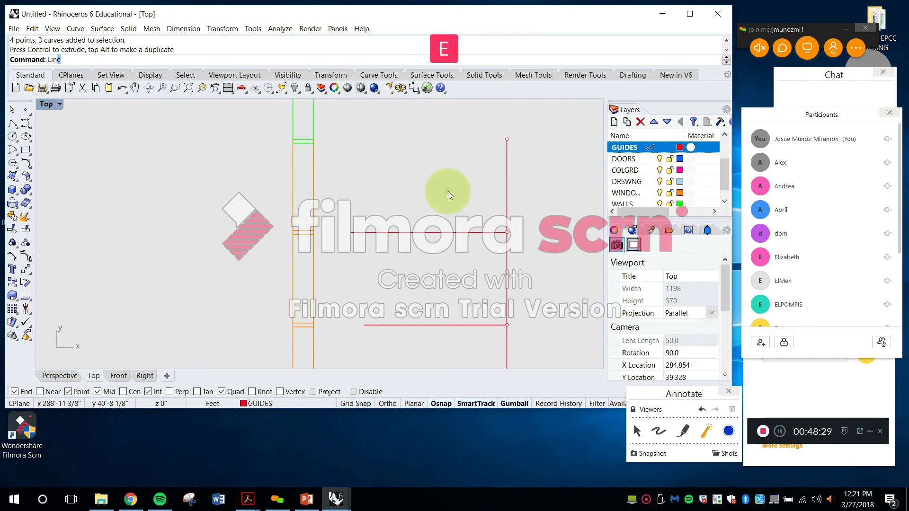
key(Return)
scroll(362, 203, up, 4)
key(Escape)
text(rec)
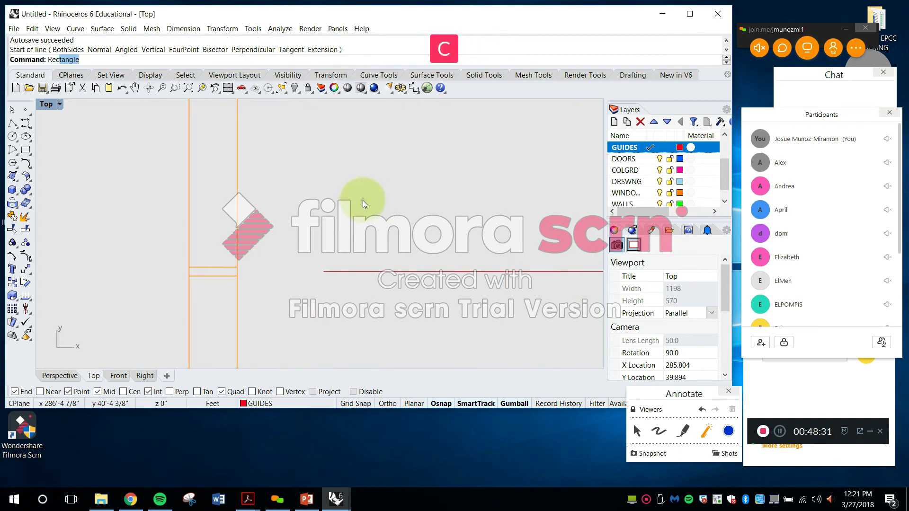
key(Return)
click(331, 235)
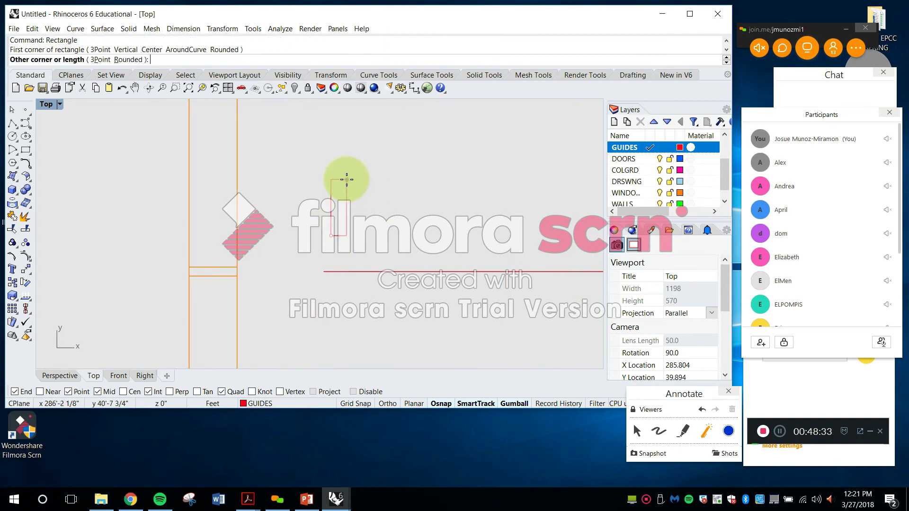
text(.5")
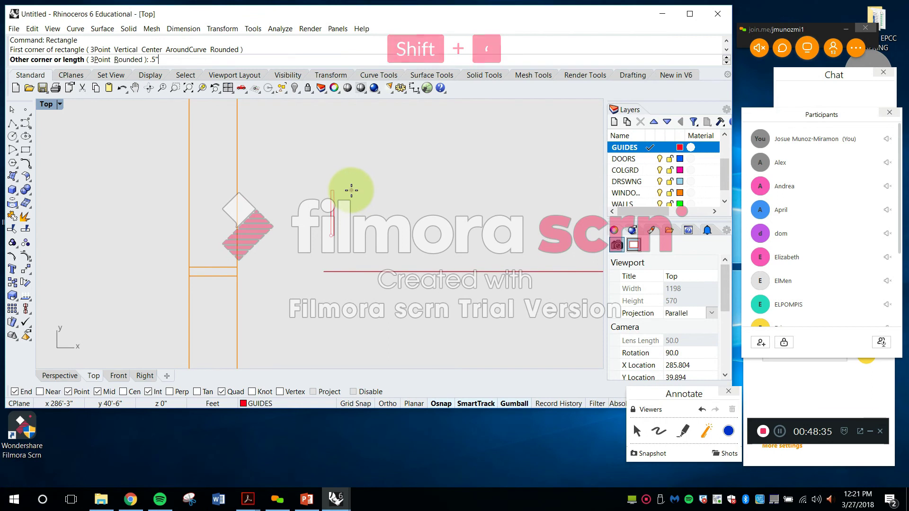
text(,2)
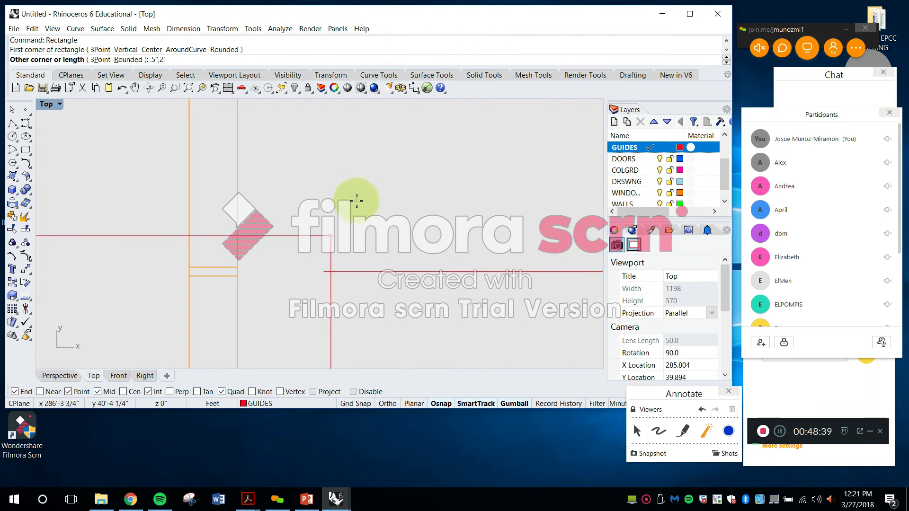
text(')
key(Return)
scroll(358, 225, down, 3)
scroll(360, 219, up, 2)
key(space)
key(Escape)
text(Rec)
key(Return)
click(360, 214)
key(Escape)
text(rect)
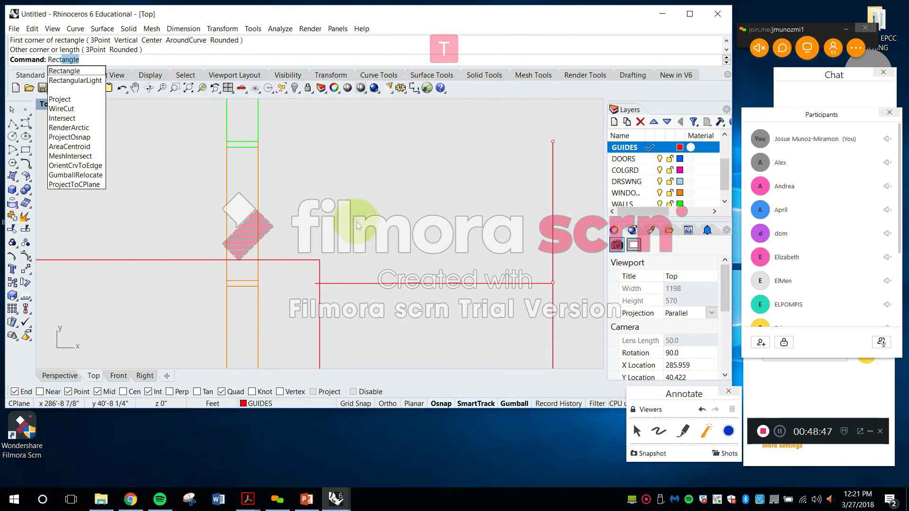
key(space)
key(shift)
text(@)
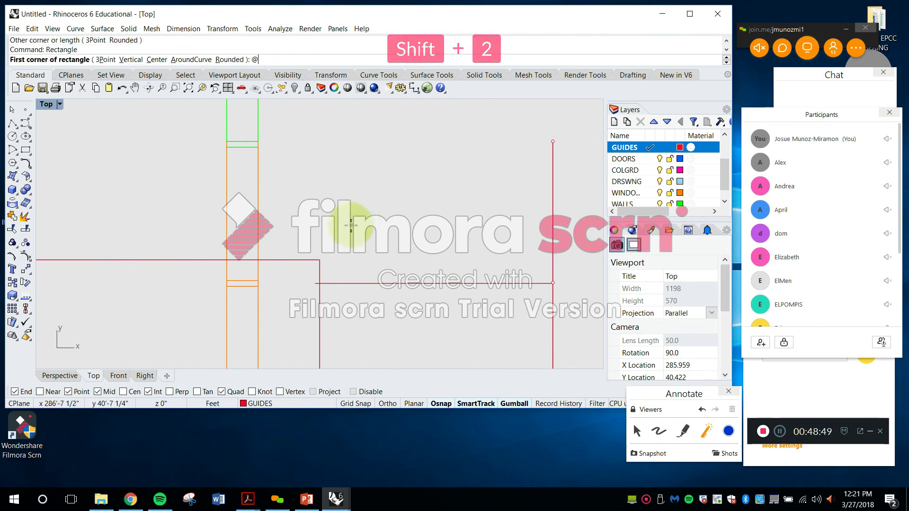
text(.5)
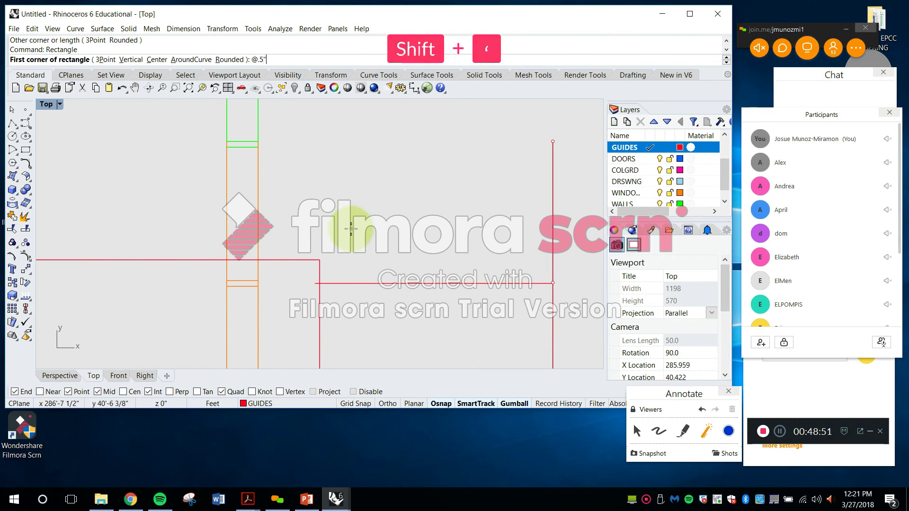
text(",)
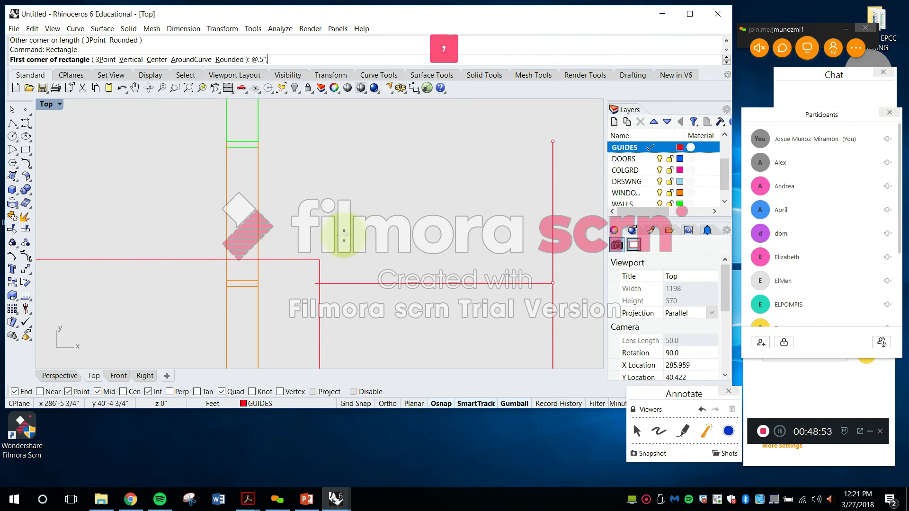
text(2')
key(Return)
scroll(343, 203, down, 2)
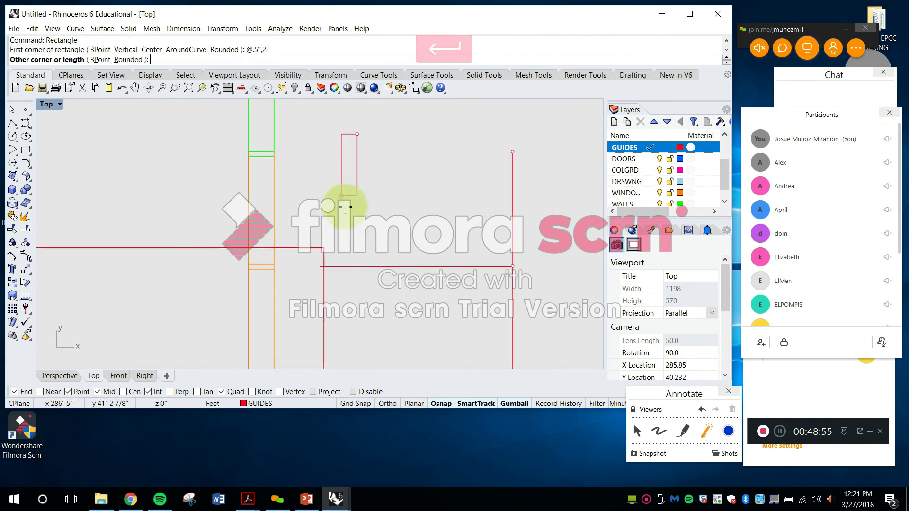
right_drag(364, 122, 371, 204)
scroll(377, 180, up, 4)
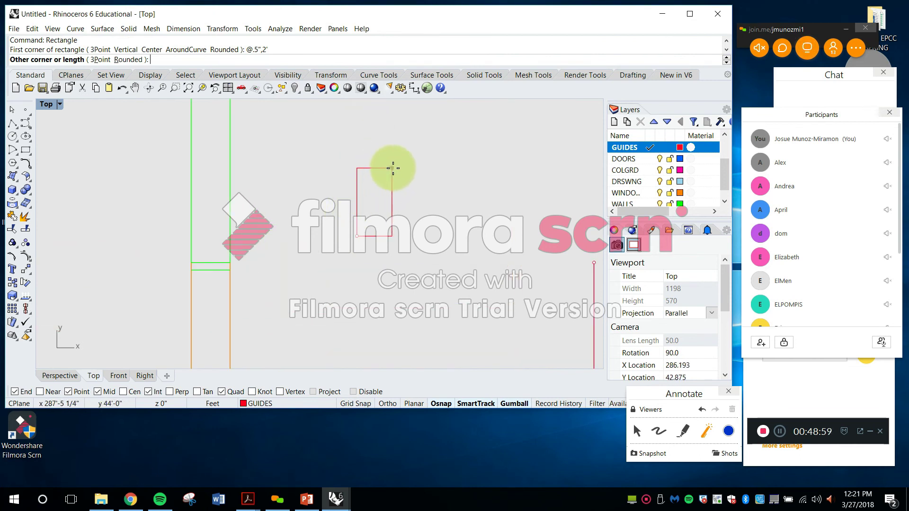
key(Escape)
Draw a rectangle in the empty space beside the wall, with the opposite corner at the relative offset @.5",2'
text(Rect)
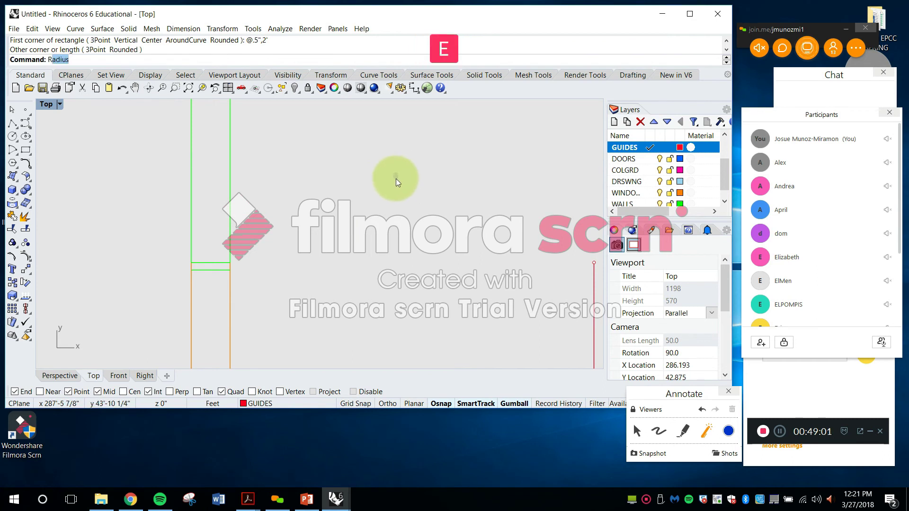
key(Return)
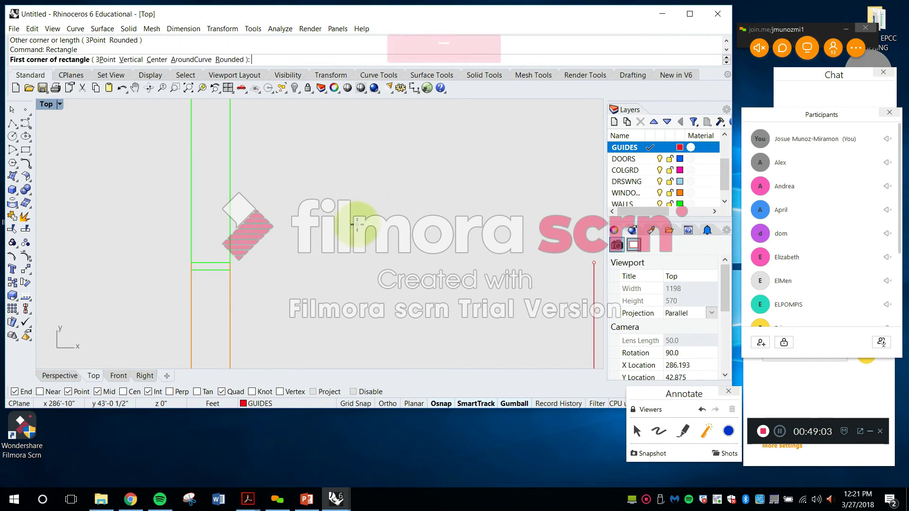
click(357, 223)
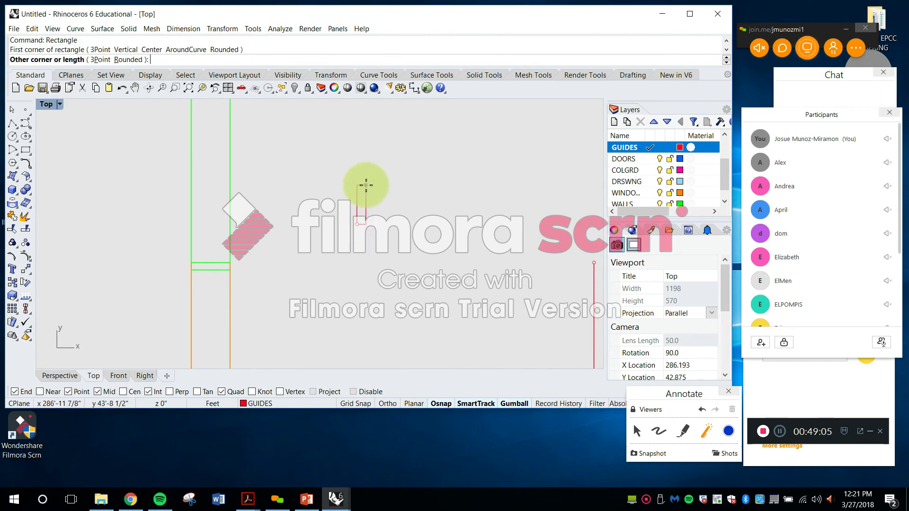
text(@.5)
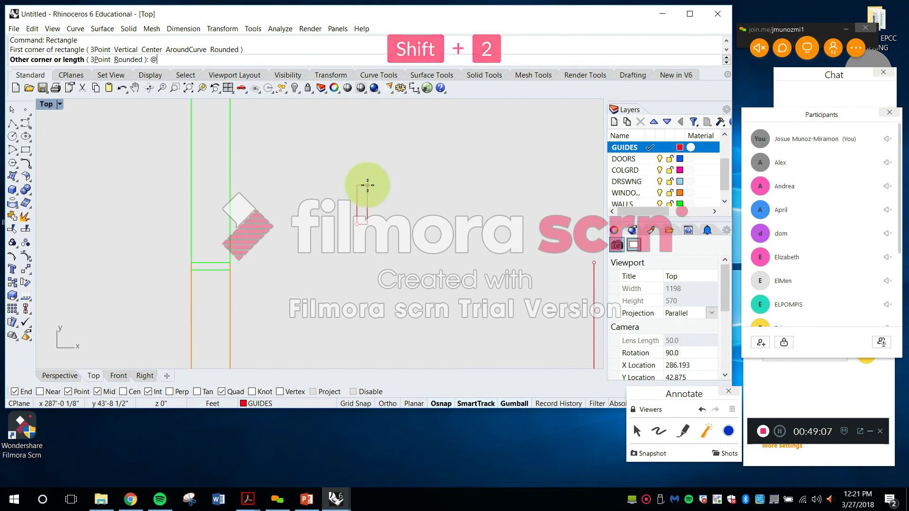
text(",)
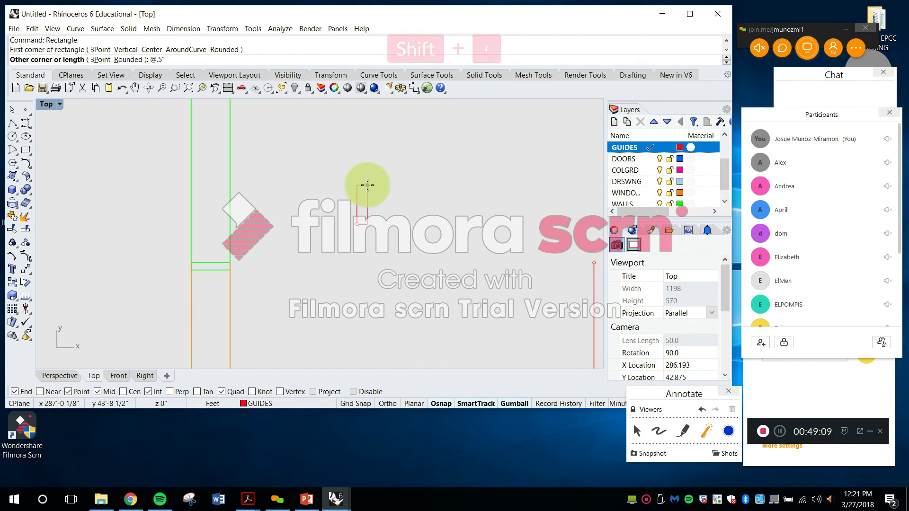
text(2')
key(Return)
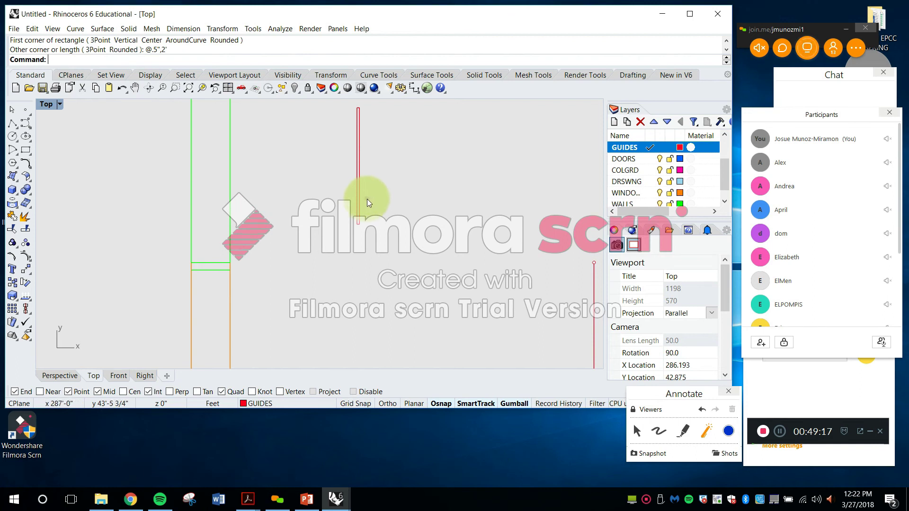
right_drag(363, 209, 365, 239)
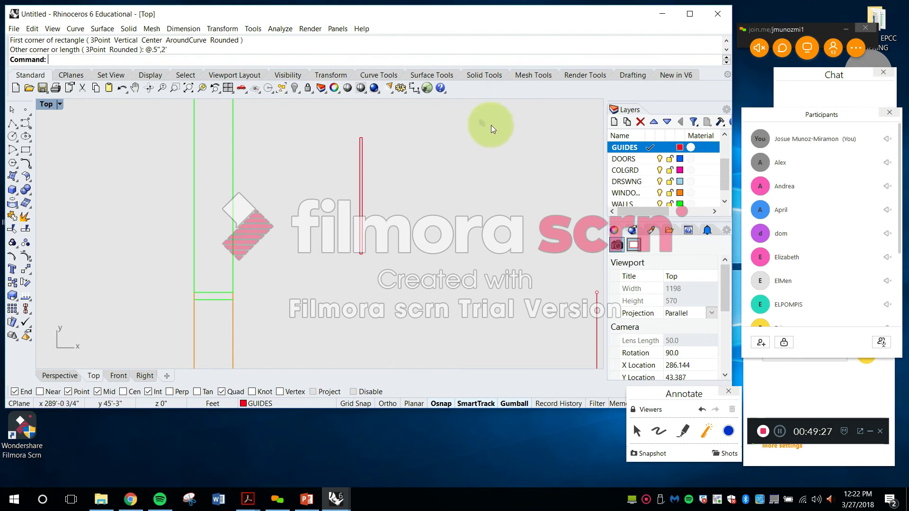
key(Escape)
Assign the thin 0.5" by 2' rectangle to the WINDOWS layer and clear the selection
scroll(393, 198, down, 3)
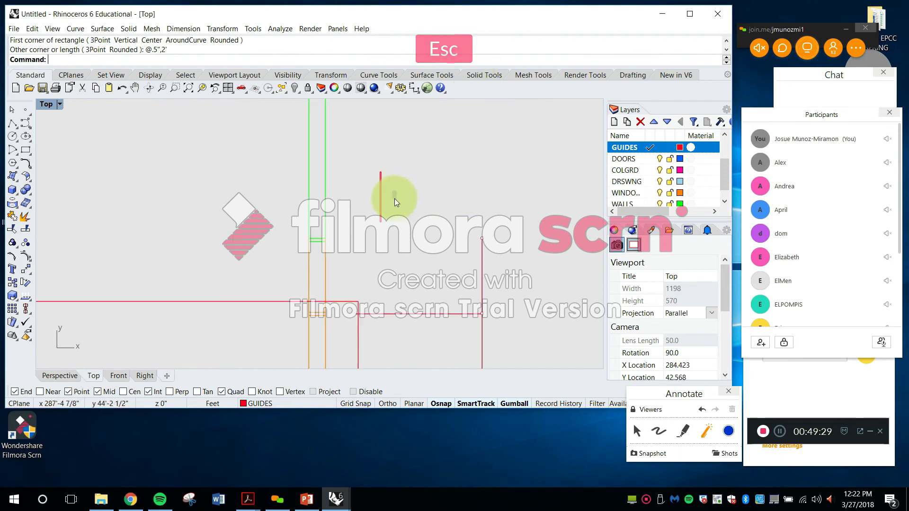
click(367, 166)
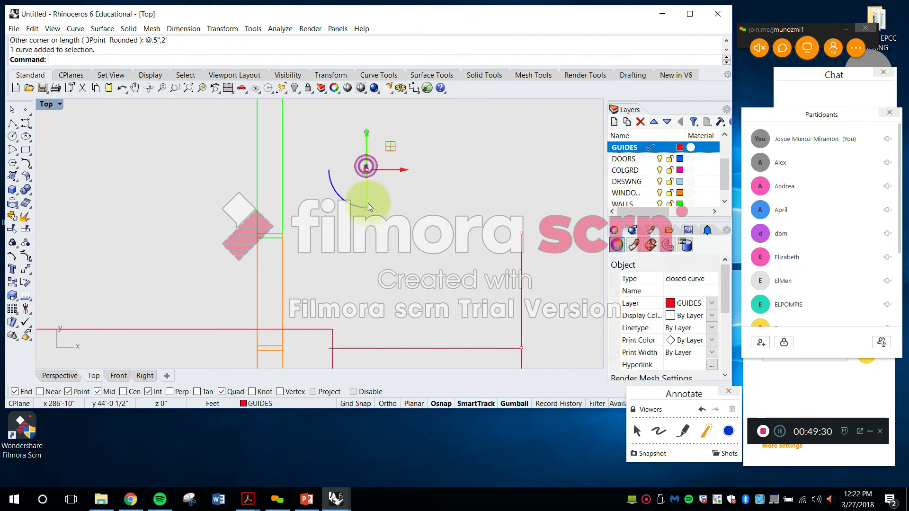
click(280, 404)
click(280, 393)
key(Escape)
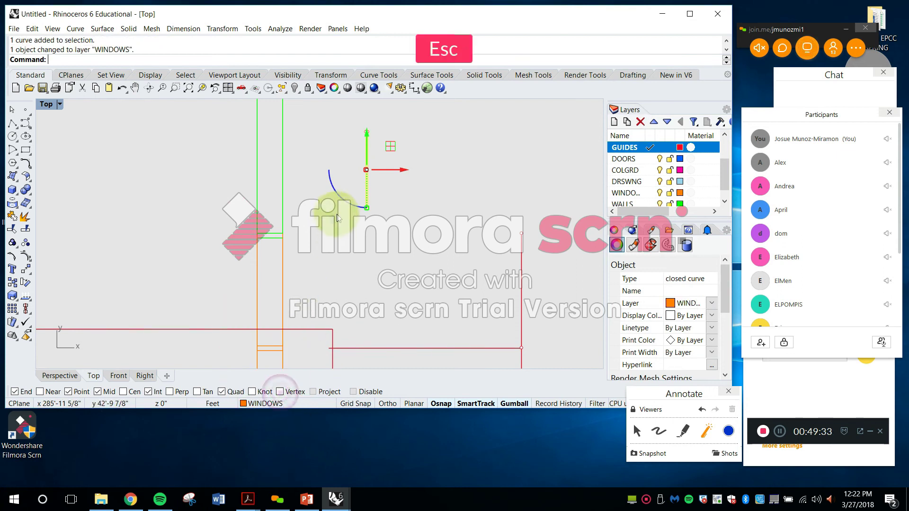
Move the thin window pane by its lower edge midpoint onto the midpoint of the upper mullion's top edge
text(move)
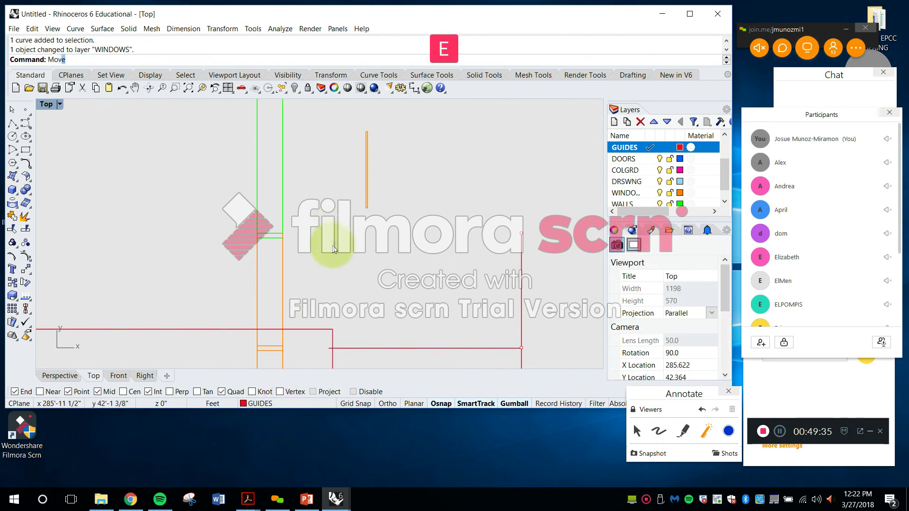
key(Return)
scroll(359, 201, up, 3)
click(373, 210)
scroll(375, 218, up, 2)
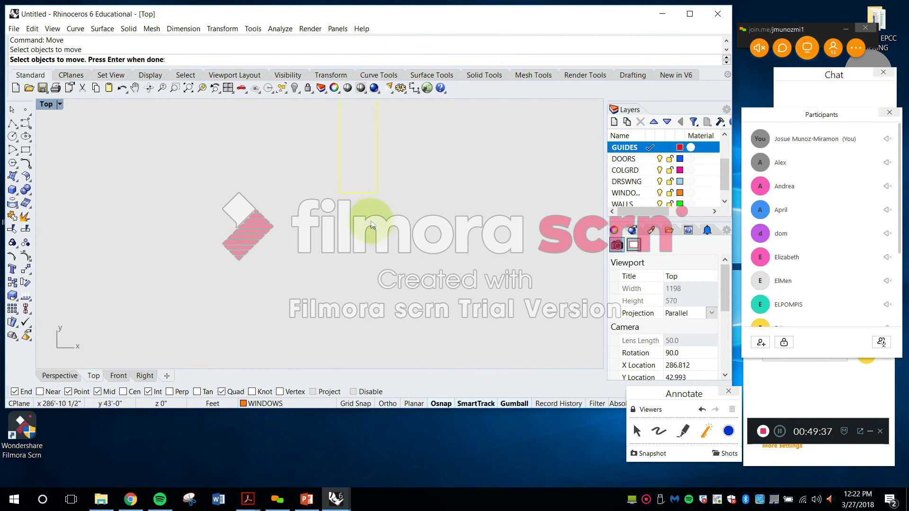
key(Return)
click(356, 190)
scroll(362, 182, down, 3)
scroll(299, 269, up, 2)
scroll(298, 249, up, 2)
click(303, 254)
scroll(319, 234, down, 10)
scroll(319, 201, up, 6)
scroll(320, 154, up, 4)
scroll(333, 178, down, 15)
scroll(370, 232, down, 12)
scroll(389, 255, down, 2)
scroll(389, 256, up, 6)
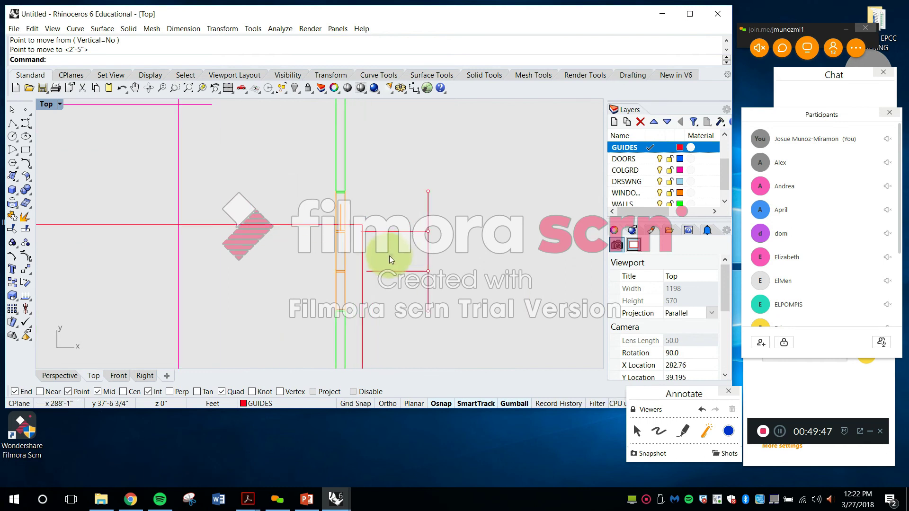
Delete the large closed guide rectangle that crosses the window
scroll(327, 236, down, 12)
key(Escape)
click(319, 232)
key(Delete)
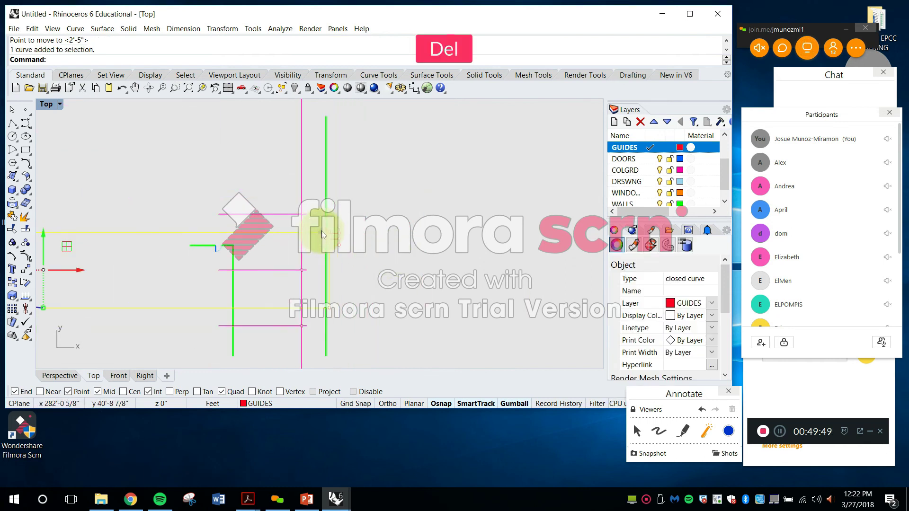
Stretch the pane upward by moving its two top corner points to the underside of the upper jamb
scroll(336, 239, up, 3)
scroll(355, 249, up, 15)
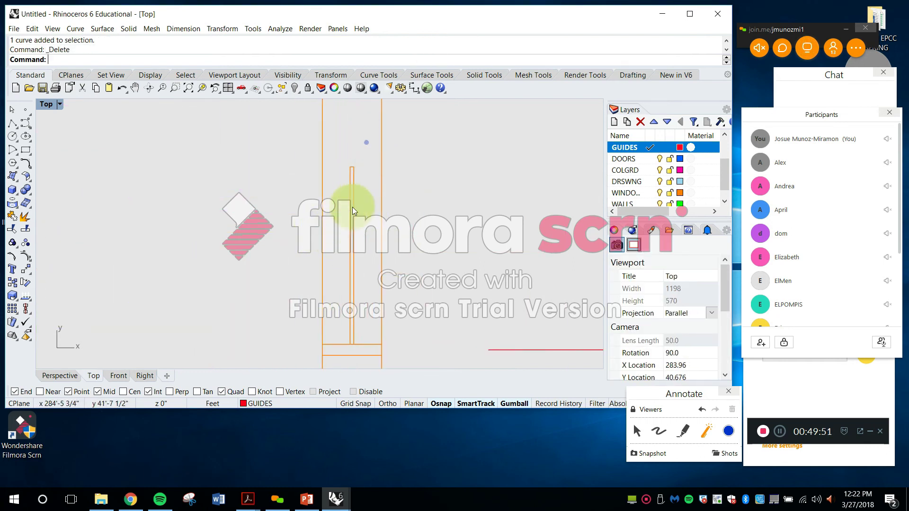
click(323, 287)
scroll(317, 281, up, 3)
scroll(331, 278, down, 3)
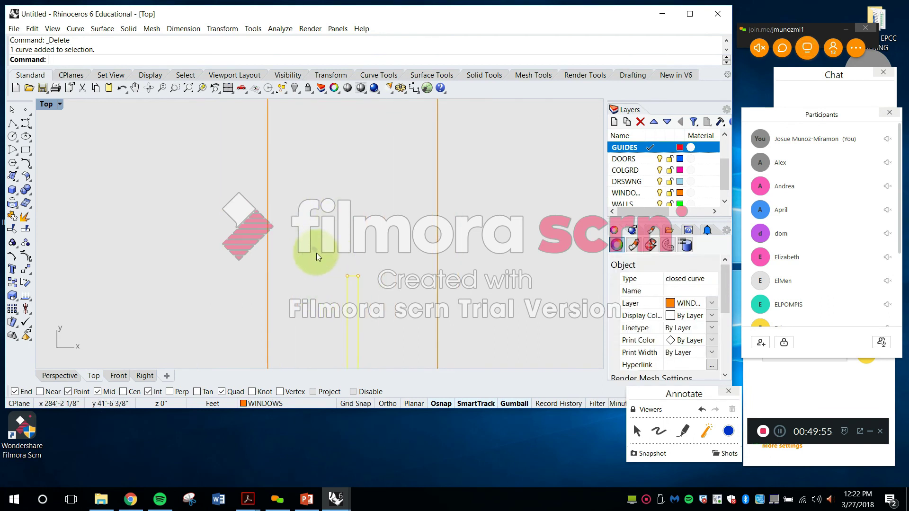
drag(338, 272, 370, 288)
text(mov)
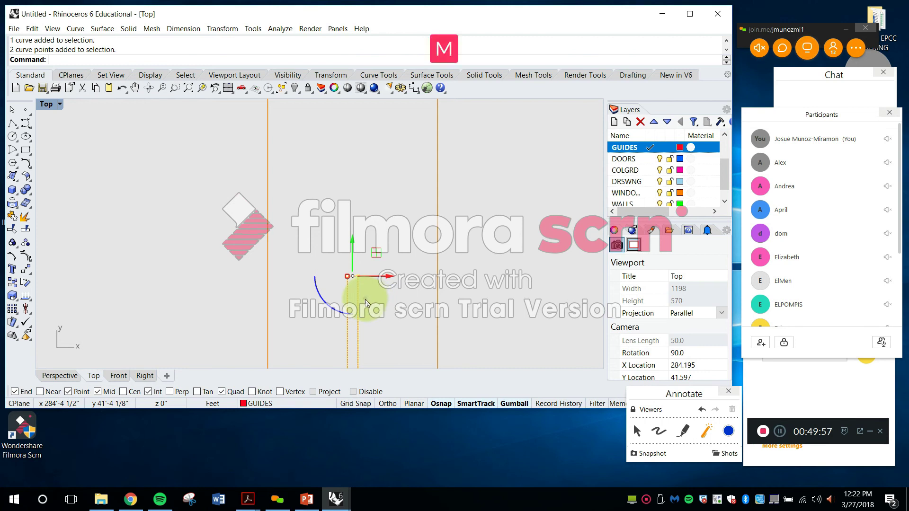
key(Return)
click(357, 276)
scroll(359, 269, down, 3)
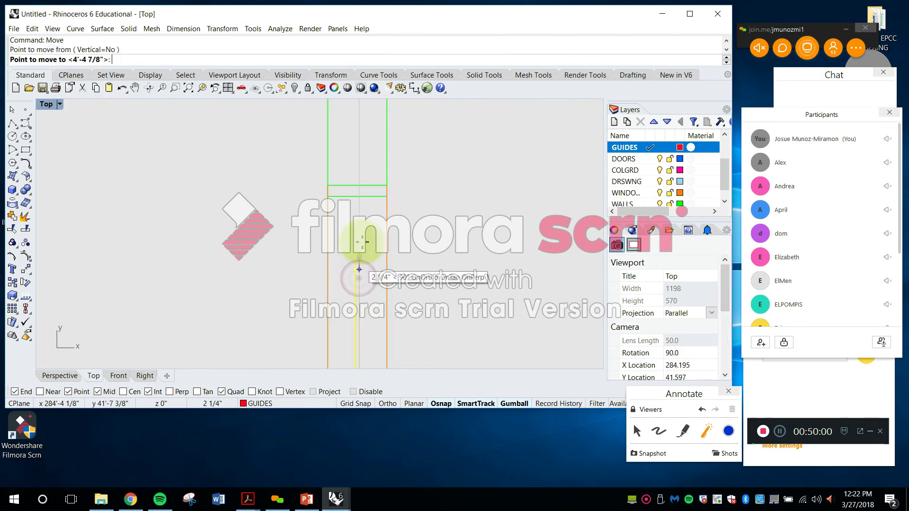
click(359, 197)
key(Escape)
Examine the overlapping curves at the upper end of the window opening and the layers they are on
scroll(373, 227, down, 13)
scroll(381, 244, up, 13)
right_drag(375, 241, 371, 196)
scroll(370, 197, down, 6)
scroll(380, 160, up, 4)
click(389, 135)
key(Escape)
click(381, 152)
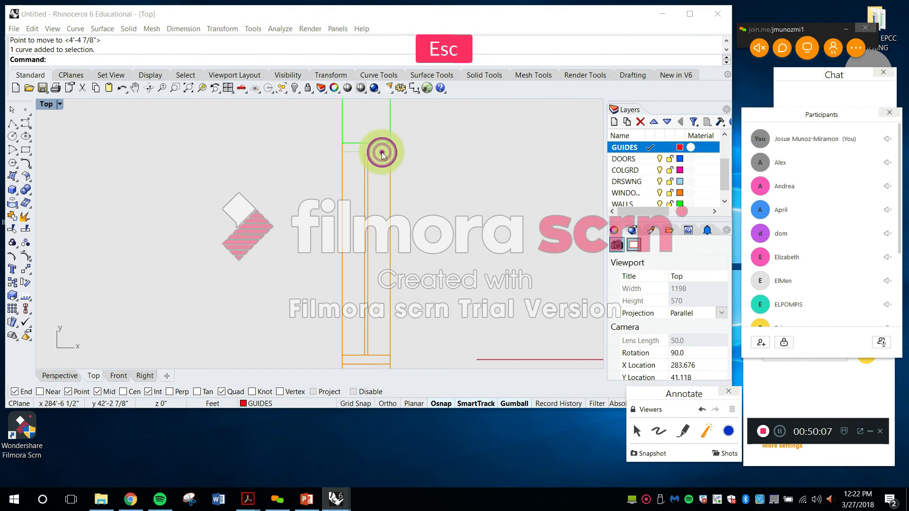
click(380, 146)
key(Escape)
click(385, 154)
key(Escape)
click(383, 151)
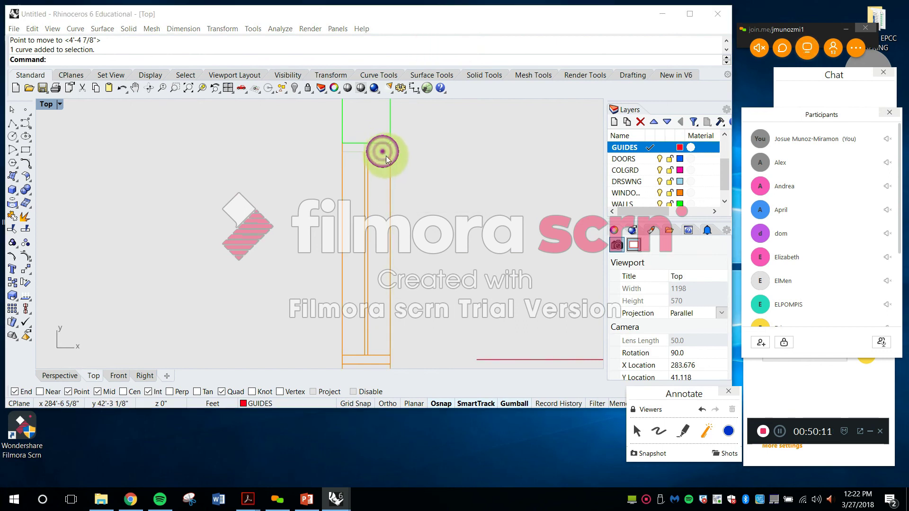
click(406, 180)
key(Escape)
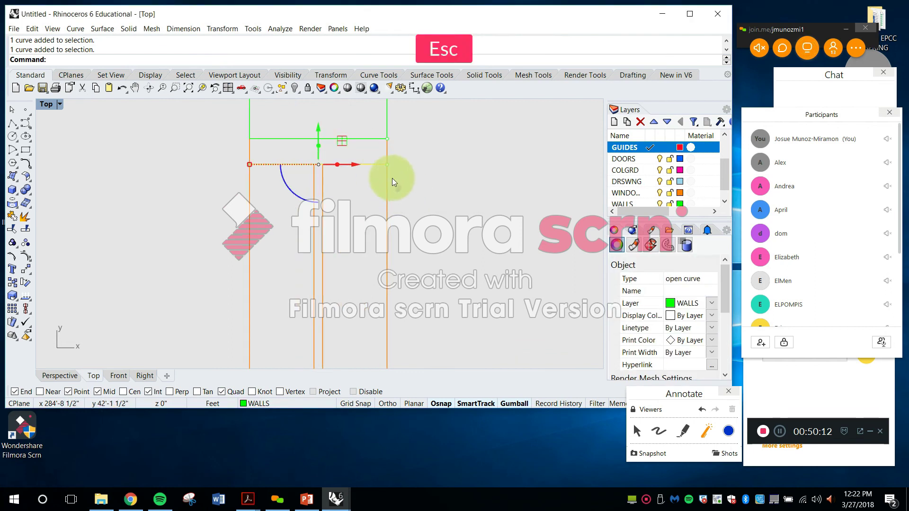
key(Escape)
click(387, 188)
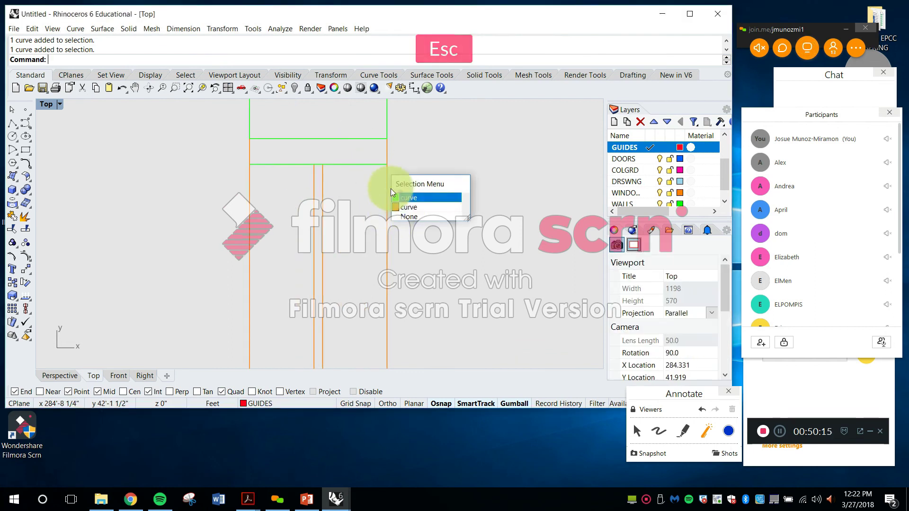
key(Escape)
Copy the pane from its top midpoint to the midpoints beneath the two mullions to fill the middle and lower openings
scroll(397, 213, down, 15)
scroll(405, 243, up, 6)
text(Copy)
key(Return)
scroll(379, 166, up, 5)
click(359, 175)
scroll(359, 172, up, 14)
key(Return)
click(345, 147)
scroll(347, 149, down, 8)
scroll(352, 157, down, 11)
scroll(359, 335, up, 11)
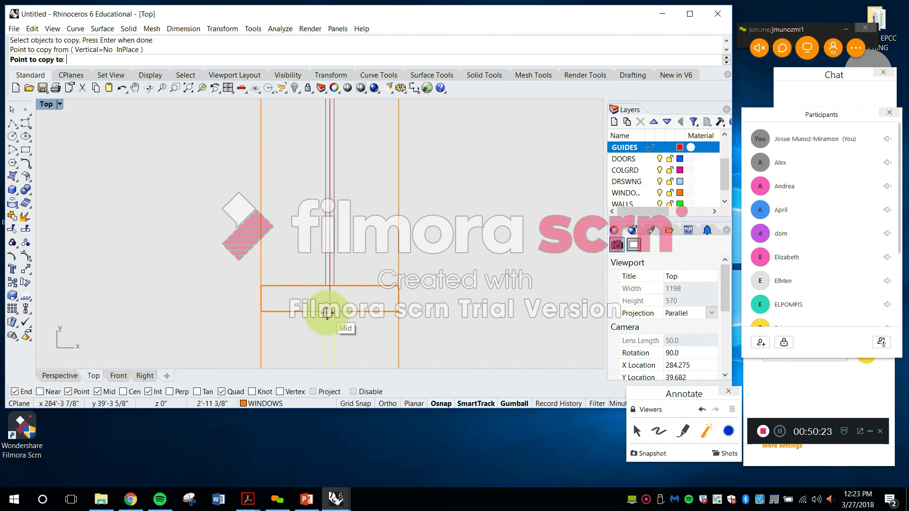
click(327, 312)
scroll(348, 315, down, 4)
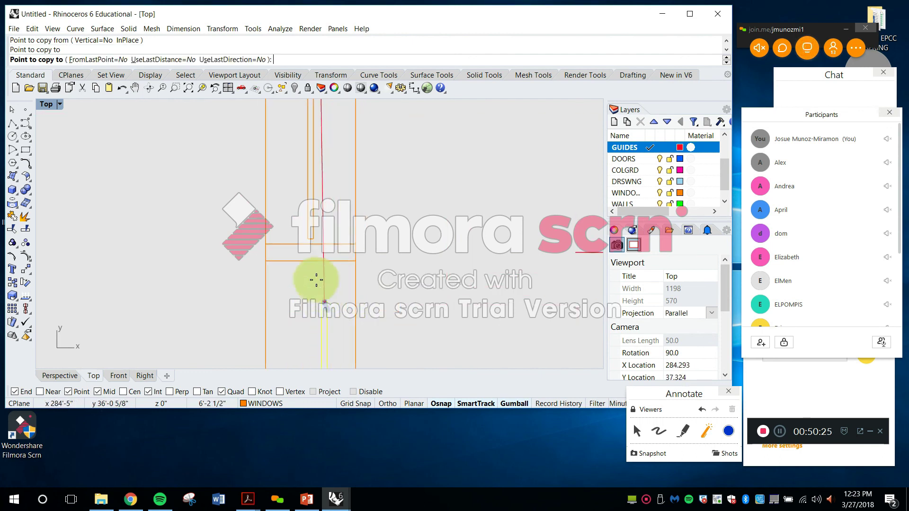
key(Escape)
Stretch the middle pane by moving its two bottom corner points to the top edge of the lower mullion
scroll(307, 236, up, 5)
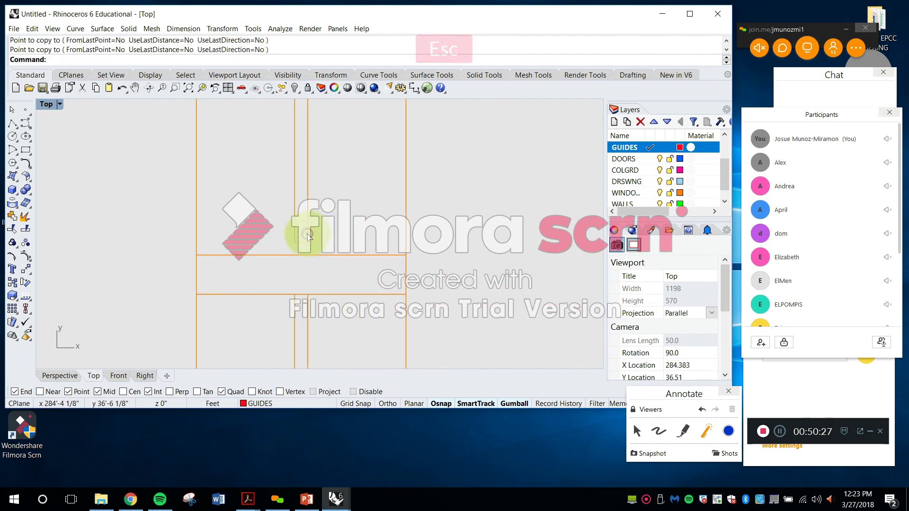
click(308, 235)
scroll(310, 242, up, 8)
drag(264, 226, 326, 273)
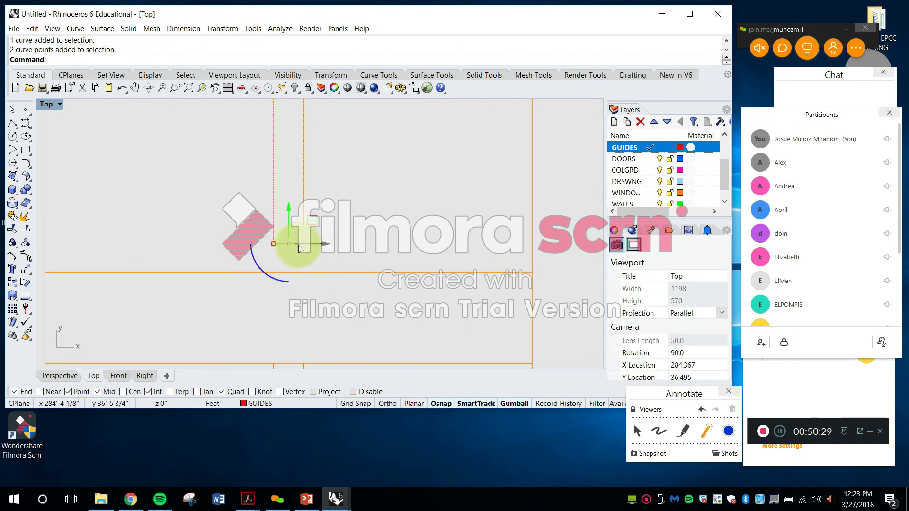
text(mov)
key(space)
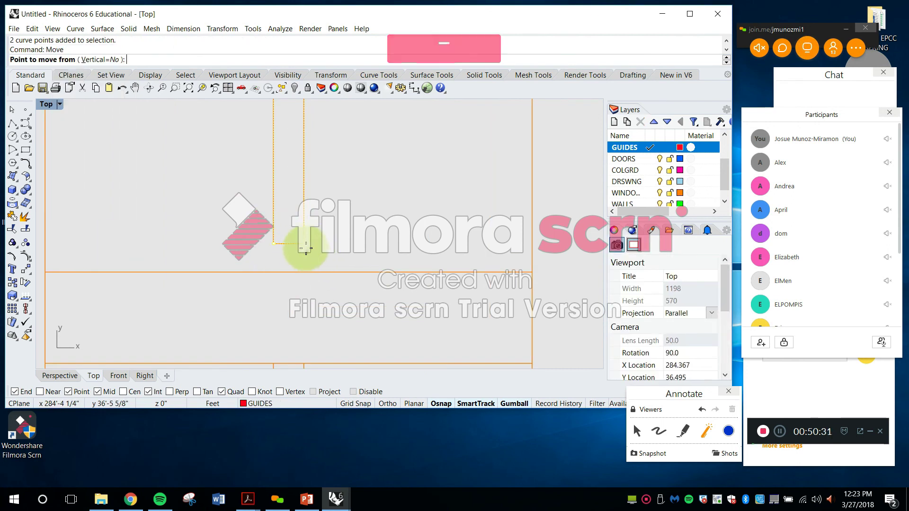
click(305, 244)
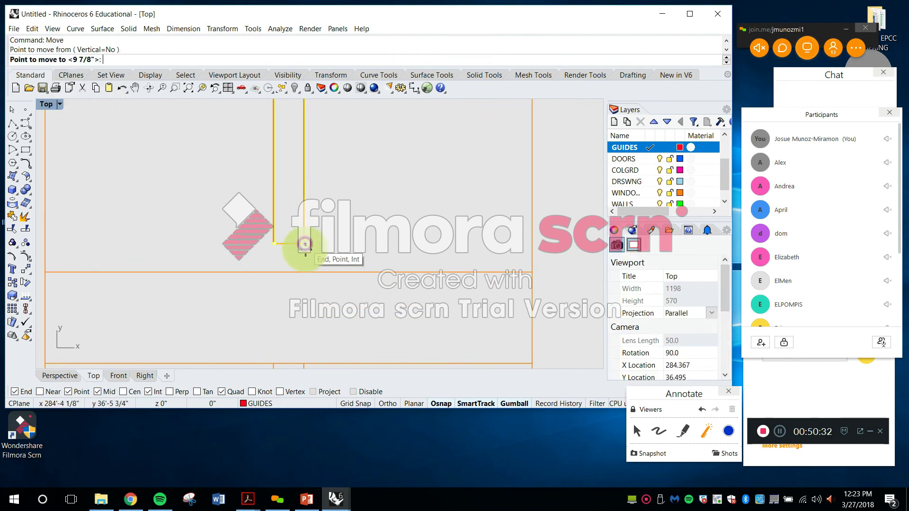
click(308, 271)
scroll(332, 253, down, 8)
scroll(335, 311, up, 10)
click(332, 310)
scroll(309, 314, up, 5)
drag(263, 296, 355, 314)
text(VE)
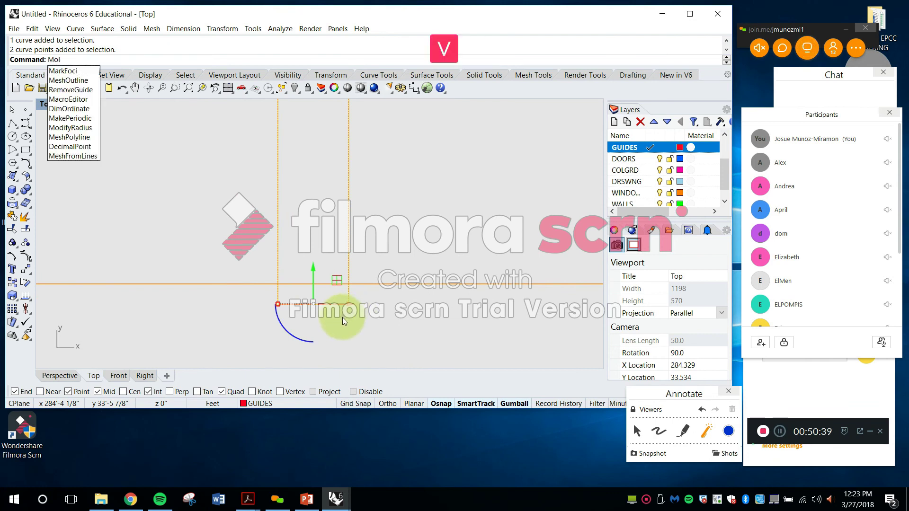
key(Return)
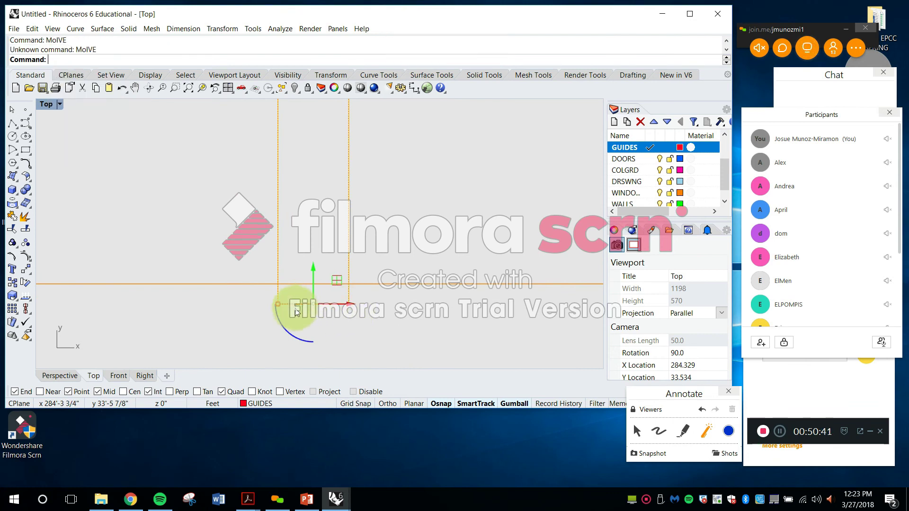
key(Escape)
Shorten the lower pane by moving its two bottom corner points up to the lower jamb's edge, and clear the selection
click(279, 303)
drag(269, 300, 368, 335)
text(,)
key(BackSpace)
text(MOVE)
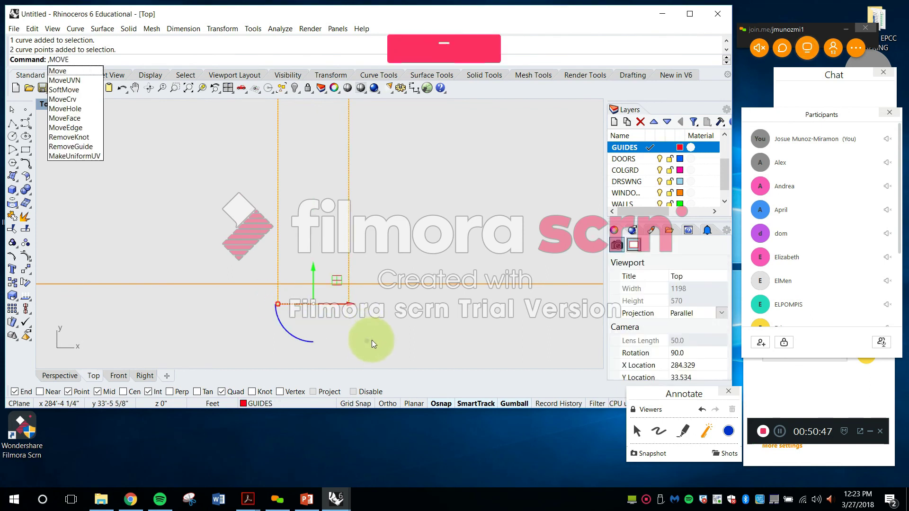
key(Return)
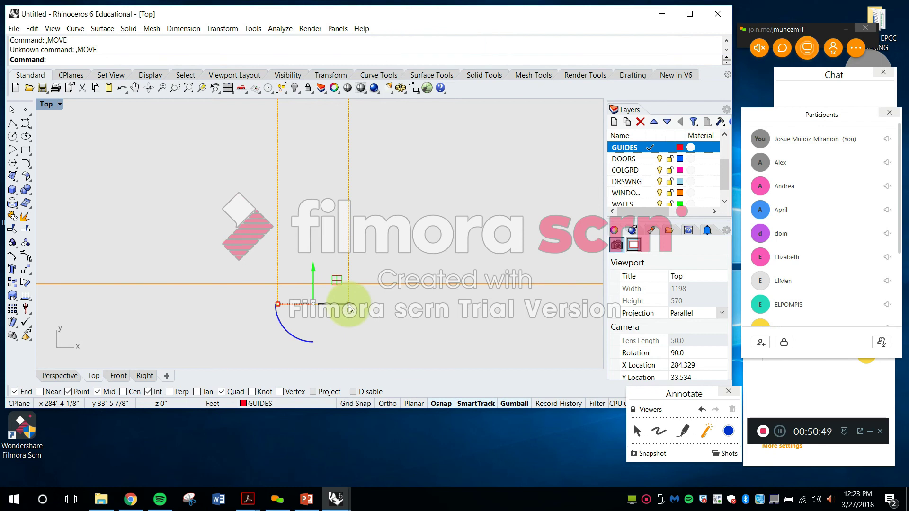
text(Move)
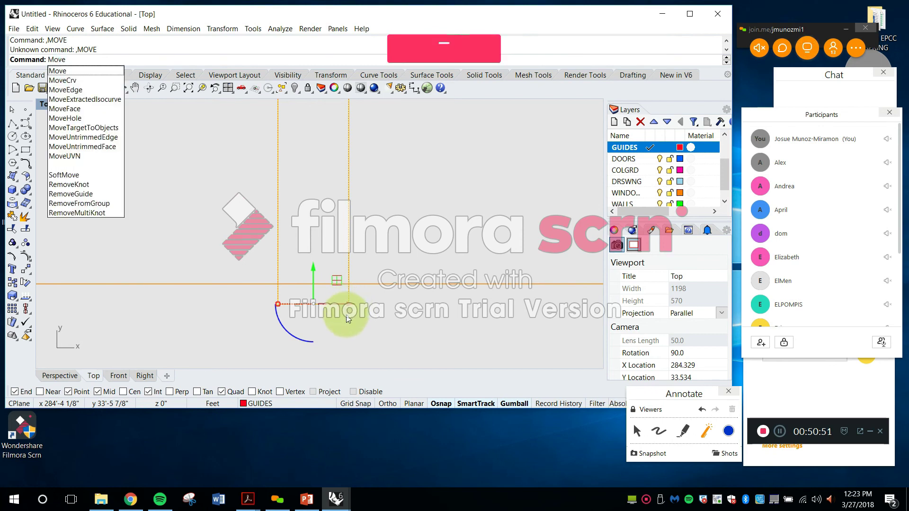
key(Return)
click(349, 306)
key(Escape)
scroll(357, 297, down, 4)
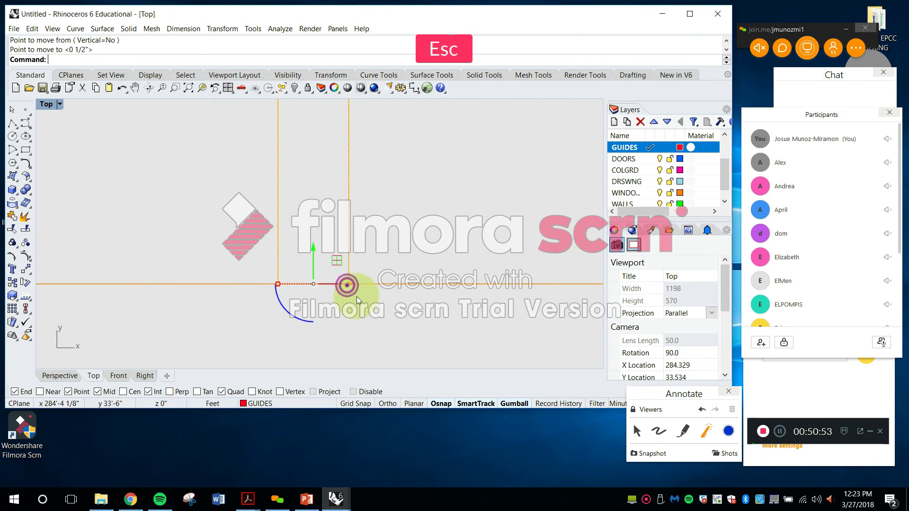
scroll(434, 264, down, 10)
key(Escape)
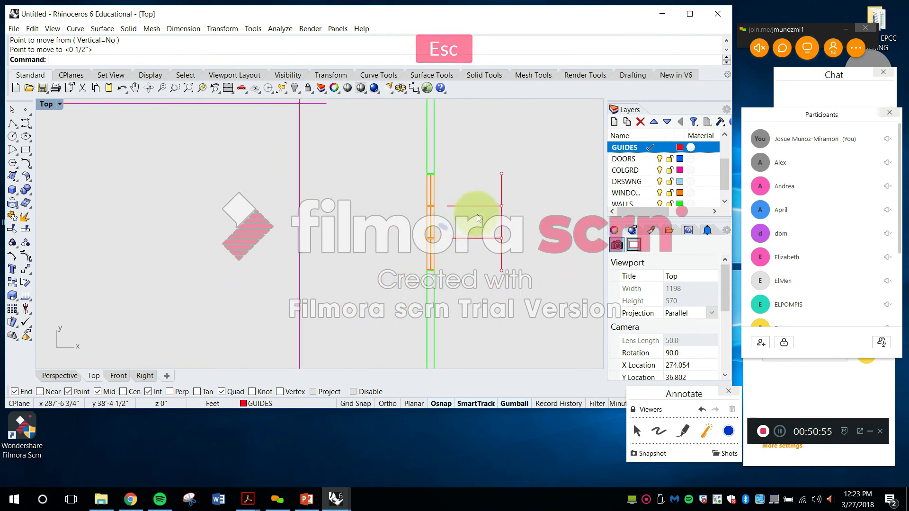
Delete the remaining red guide lines and points beside the window
scroll(479, 211, up, 6)
drag(557, 320, 491, 157)
scroll(508, 224, down, 6)
key(Delete)
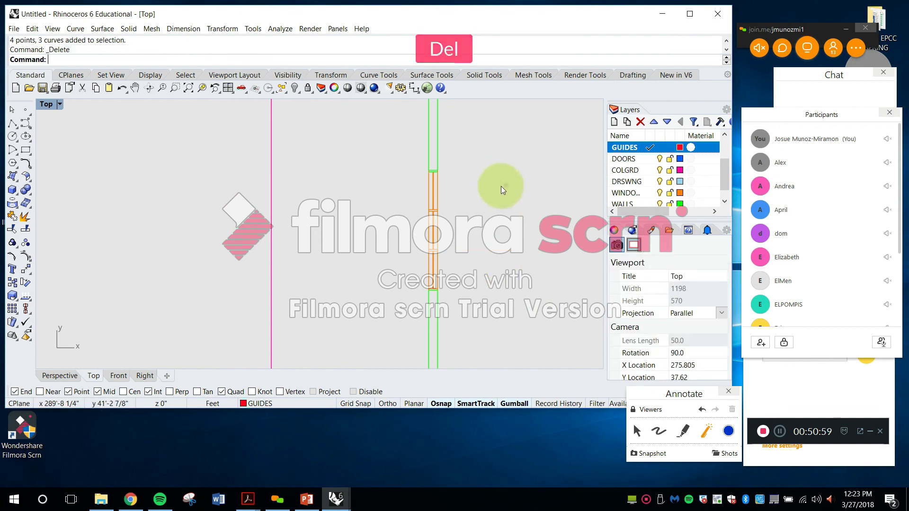
Try shifting all three panes together toward the right face of the wall
right_drag(501, 186, 458, 215)
scroll(399, 293, up, 3)
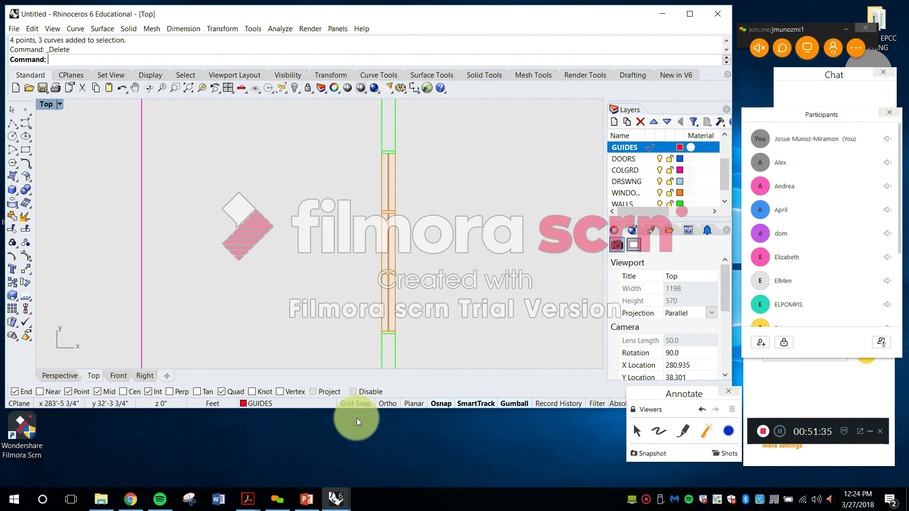
click(387, 192)
shift+click(390, 262)
shift+click(388, 294)
scroll(395, 211, up, 10)
drag(409, 297, 421, 299)
click(451, 270)
scroll(451, 270, down, 8)
Try shifting the three panes together toward the left face of the wall
right_drag(426, 230, 395, 180)
scroll(396, 181, up, 4)
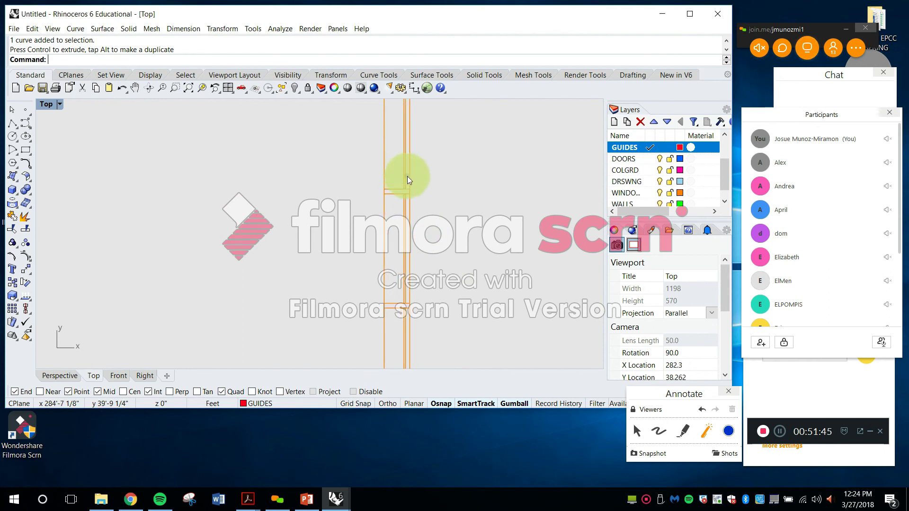
shift+click(404, 174)
shift+click(405, 211)
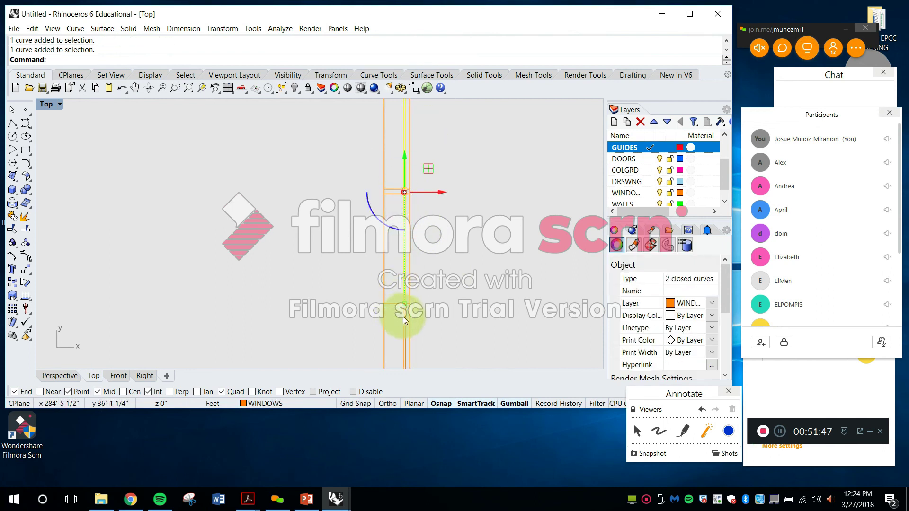
shift+click(404, 316)
drag(443, 248, 428, 249)
click(443, 204)
scroll(443, 241, down, 8)
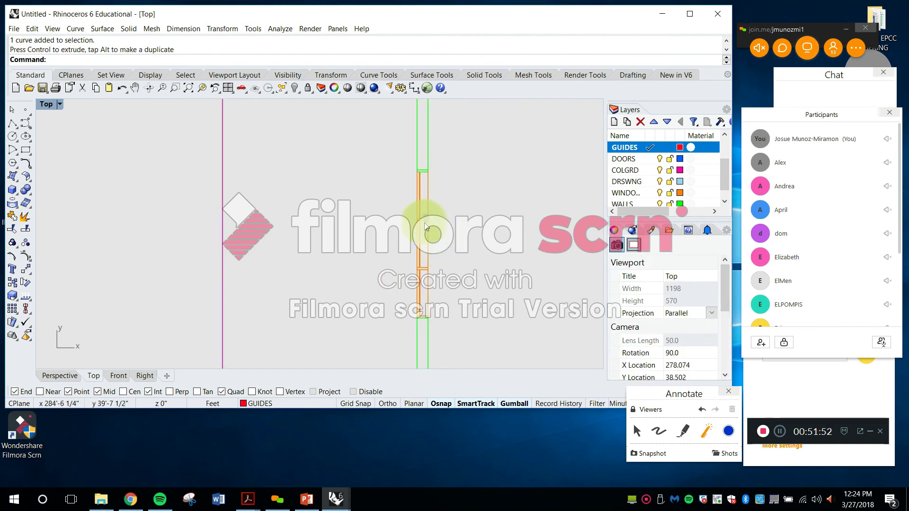
Undo the sideways moves of the three panes and clear the selection
scroll(427, 225, up, 4)
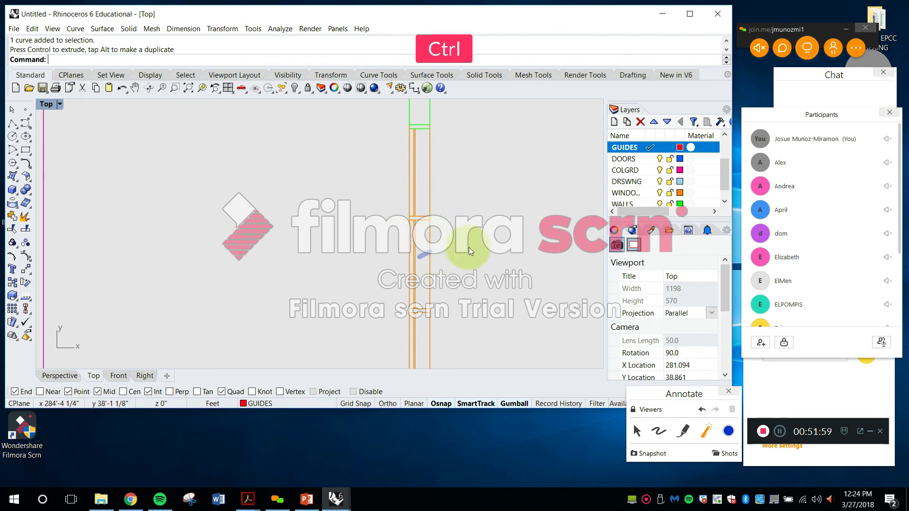
key(ctrl+z)
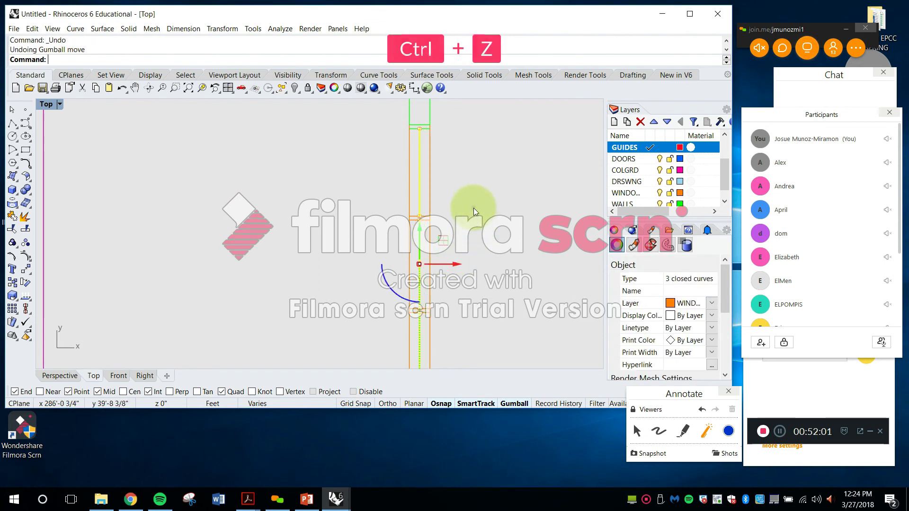
click(498, 179)
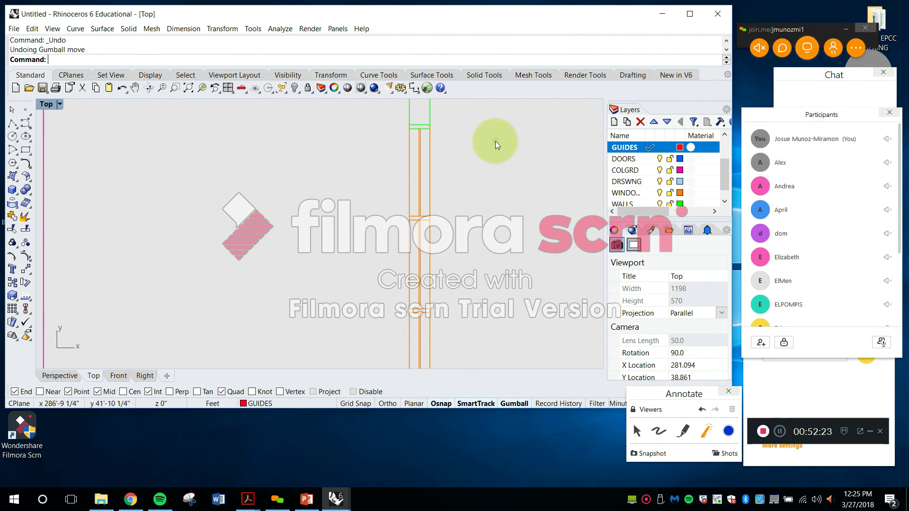
scroll(490, 198, down, 5)
mouse_move(489, 199)
right_down()
mouse_move(465, 198)
mouse_move(473, 176)
mouse_move(399, 202)
right_up()
scroll(472, 174, down, 8)
scroll(333, 188, up, 10)
scroll(409, 206, down, 10)
right_drag(457, 193, 415, 240)
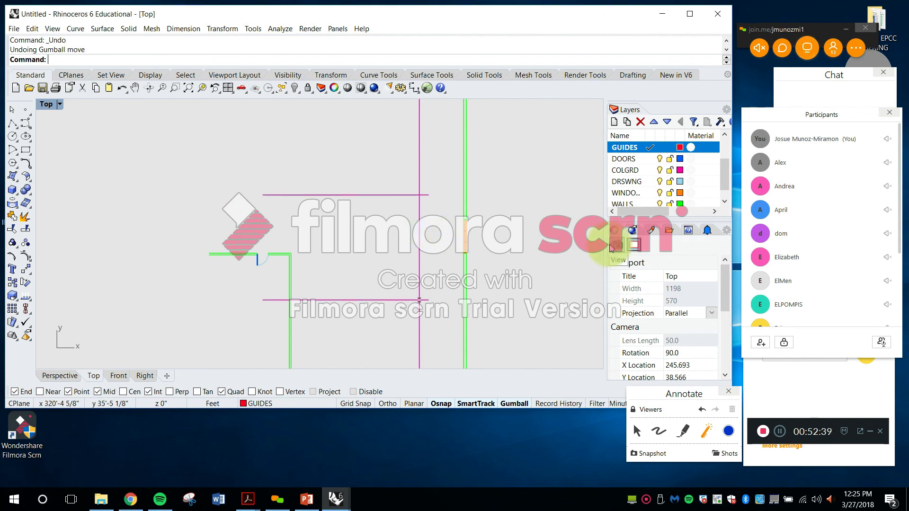
scroll(525, 242, down, 5)
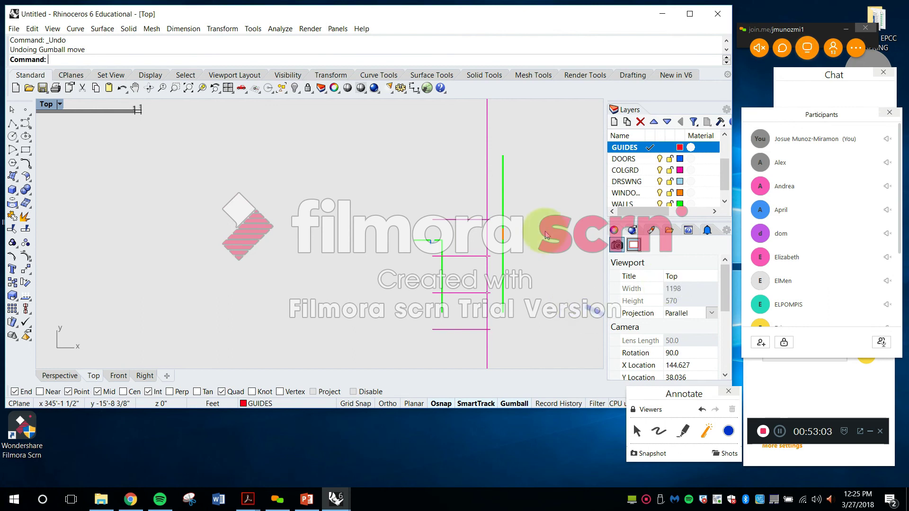
Draw a straight horizontal line in the empty area above the column grid's top horizontal line
right_drag(392, 237, 445, 324)
right_drag(430, 257, 447, 264)
key(Escape)
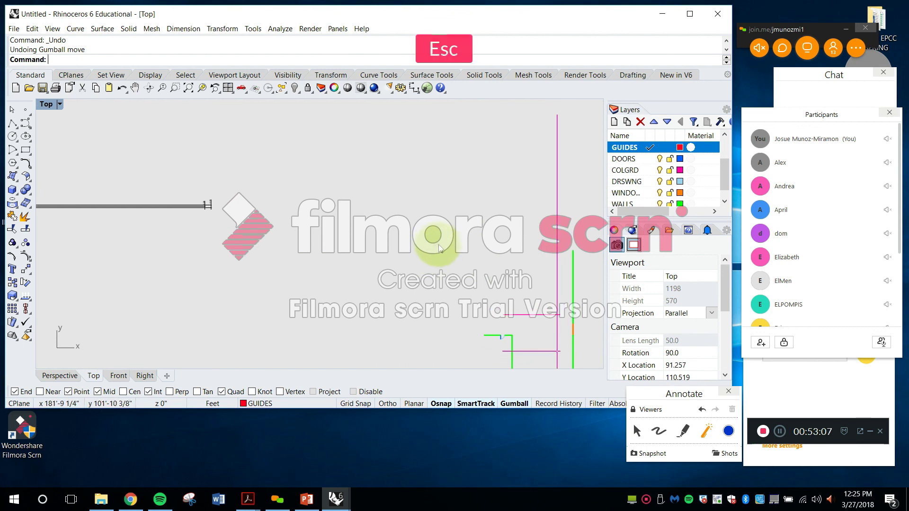
text(lin)
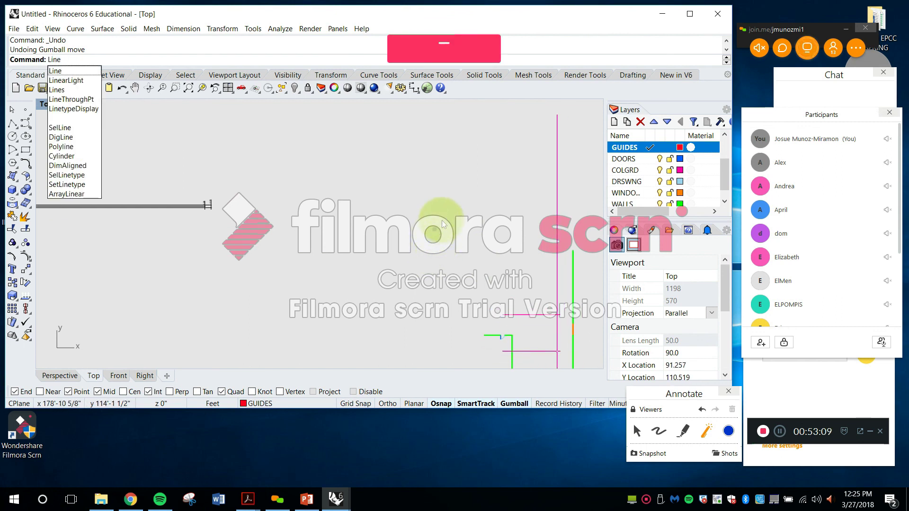
key(Return)
scroll(433, 203, down, 6)
scroll(417, 203, up, 4)
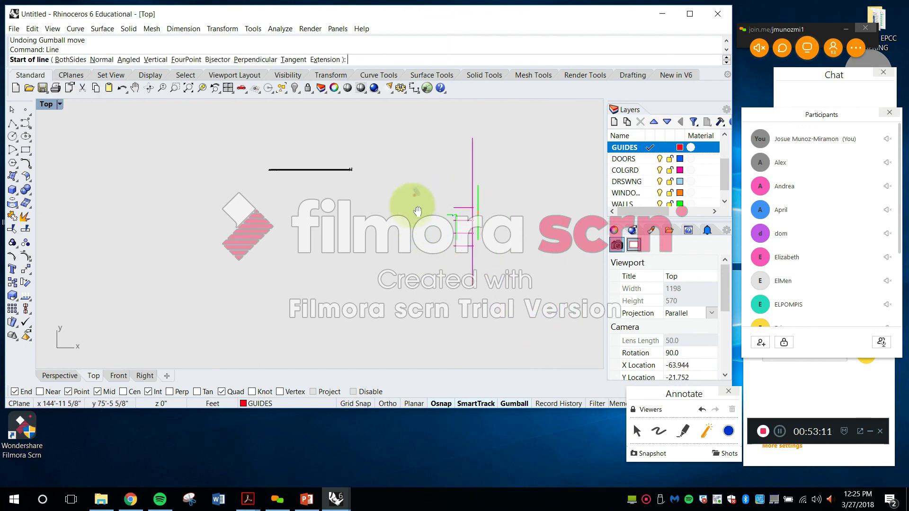
scroll(325, 183, up, 3)
scroll(323, 183, down, 8)
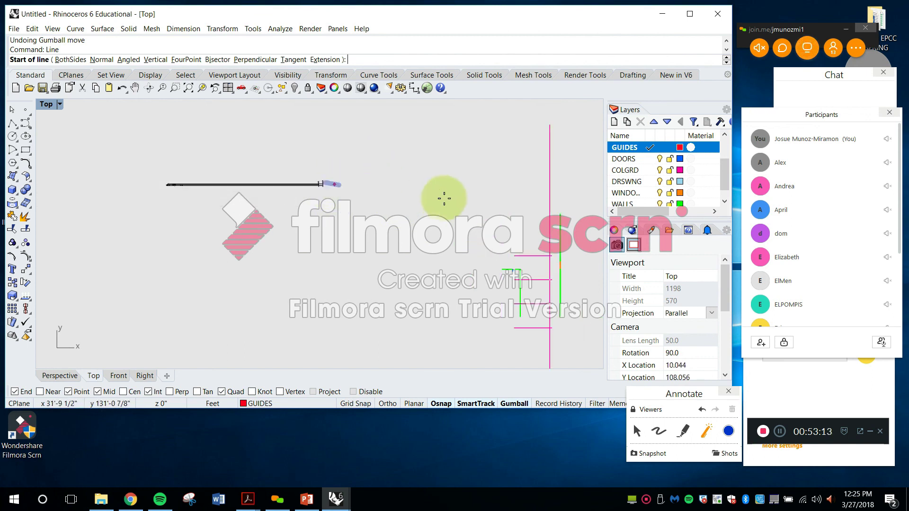
scroll(526, 241, up, 7)
scroll(473, 213, up, 1)
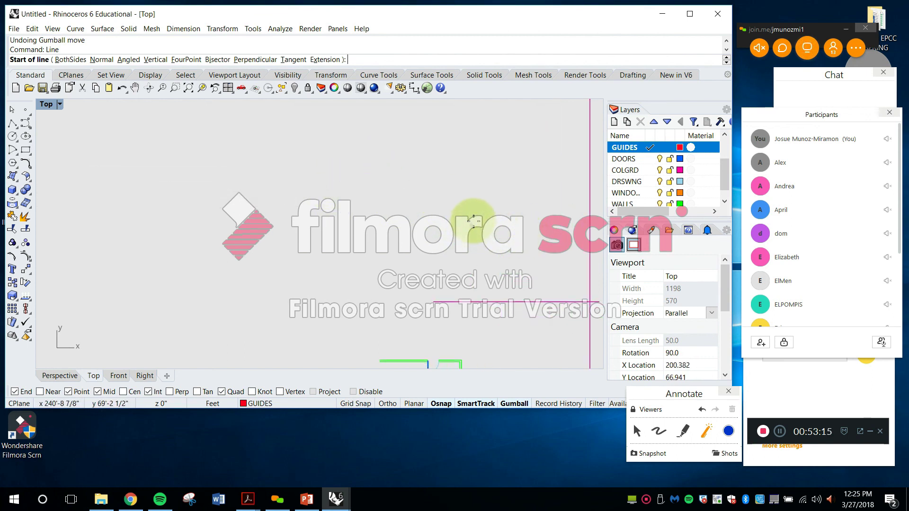
click(479, 207)
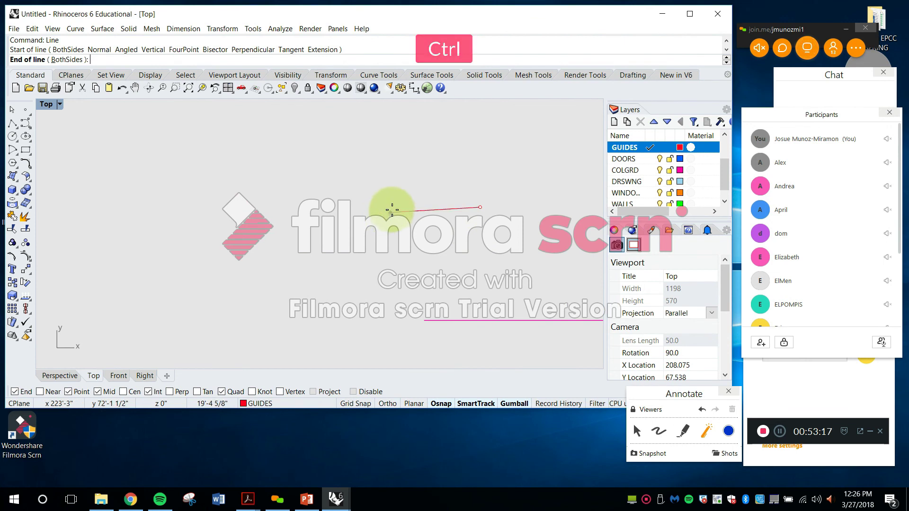
key(shift)
click(375, 207)
key(Escape)
Create a new layer named STRS and give it a light purple colour
scroll(646, 180, down, 1)
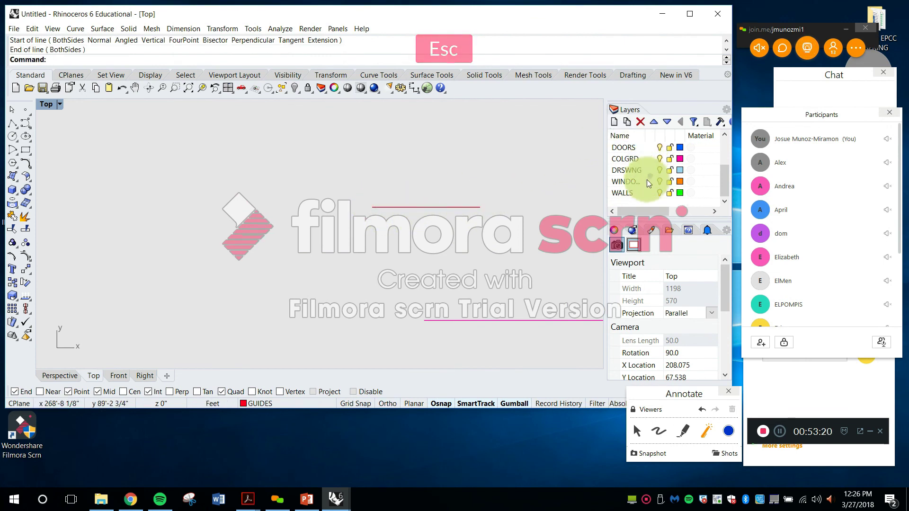
click(614, 122)
text(STRS)
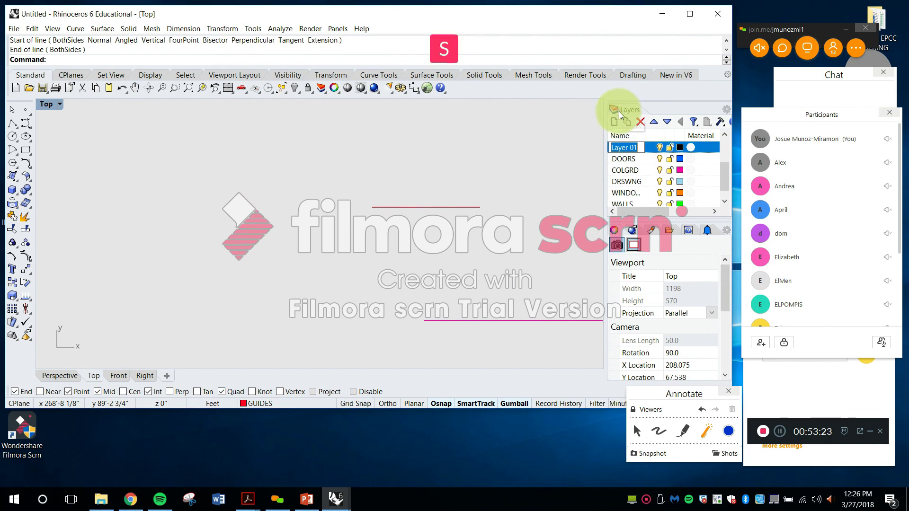
key(Return)
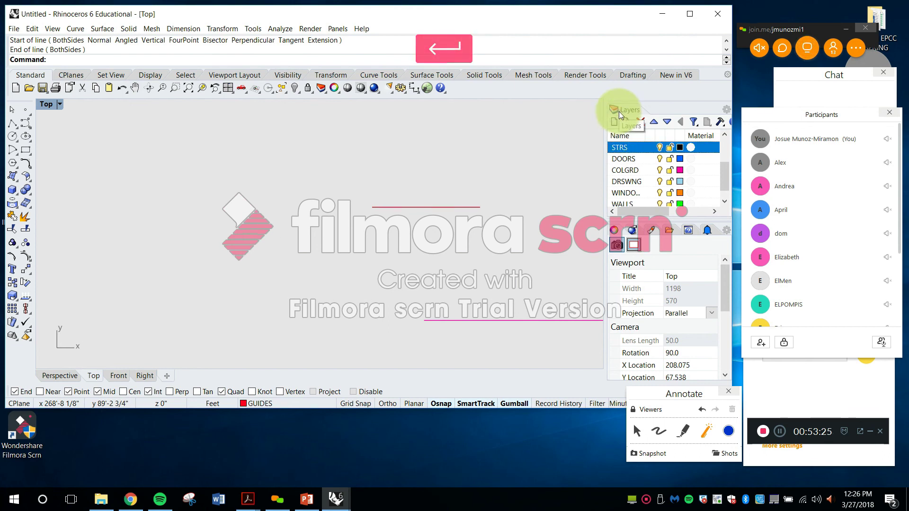
click(679, 147)
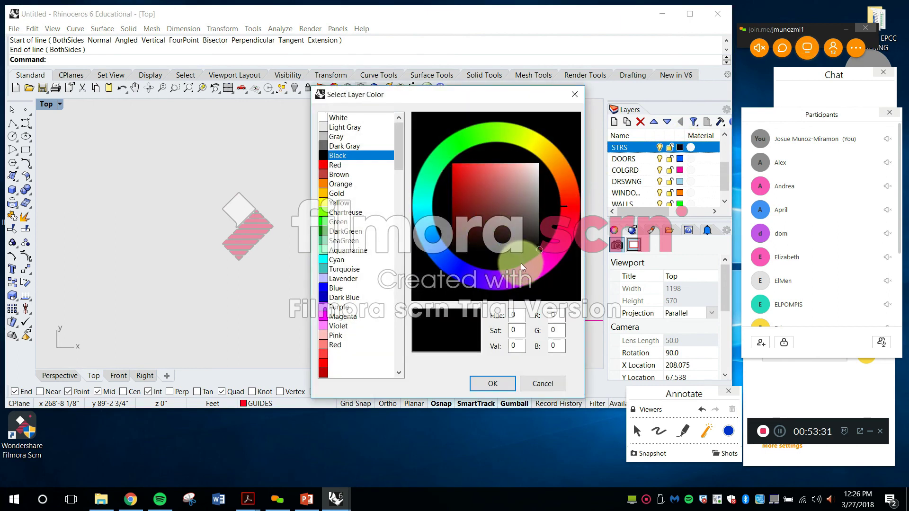
click(510, 276)
click(484, 376)
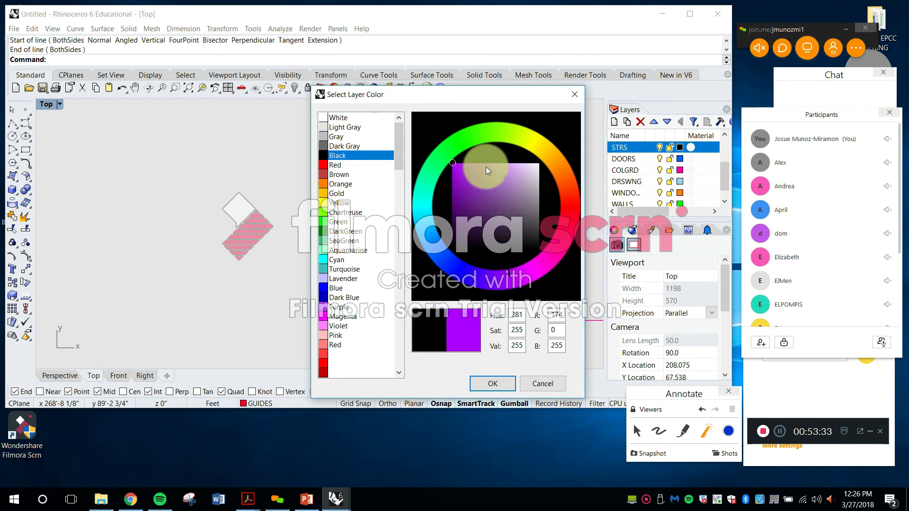
click(487, 170)
click(492, 384)
Assign the new horizontal line to the STRS layer
click(473, 207)
click(283, 404)
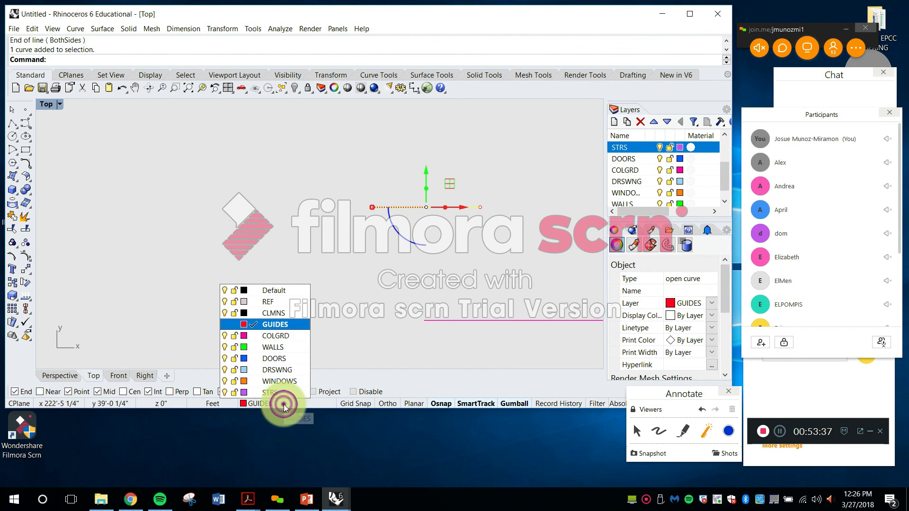
click(276, 393)
key(Escape)
Offset the purple stair line upward by 1 foot
scroll(476, 222, down, 12)
right_drag(476, 217, 425, 200)
scroll(443, 239, up, 10)
key(Escape)
scroll(470, 233, down, 4)
scroll(470, 233, down, 2)
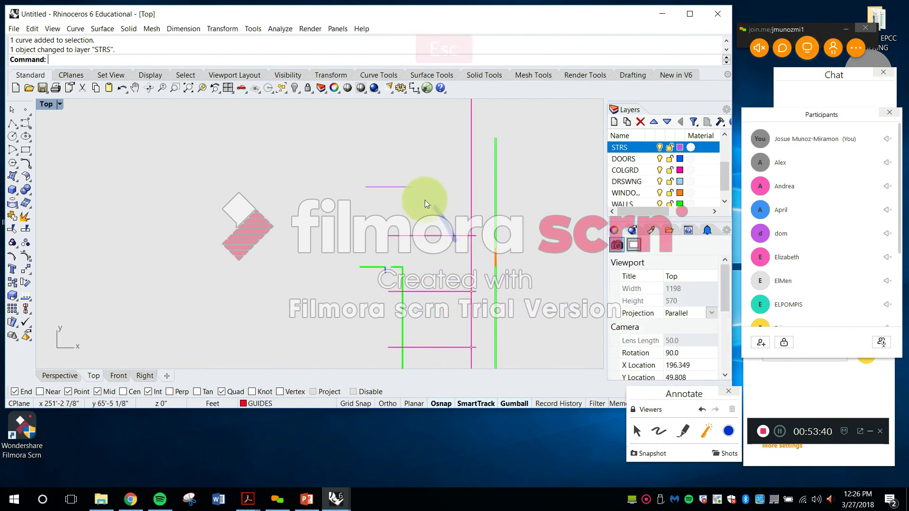
scroll(409, 189, up, 6)
key(Escape)
scroll(407, 192, up, 4)
text(o)
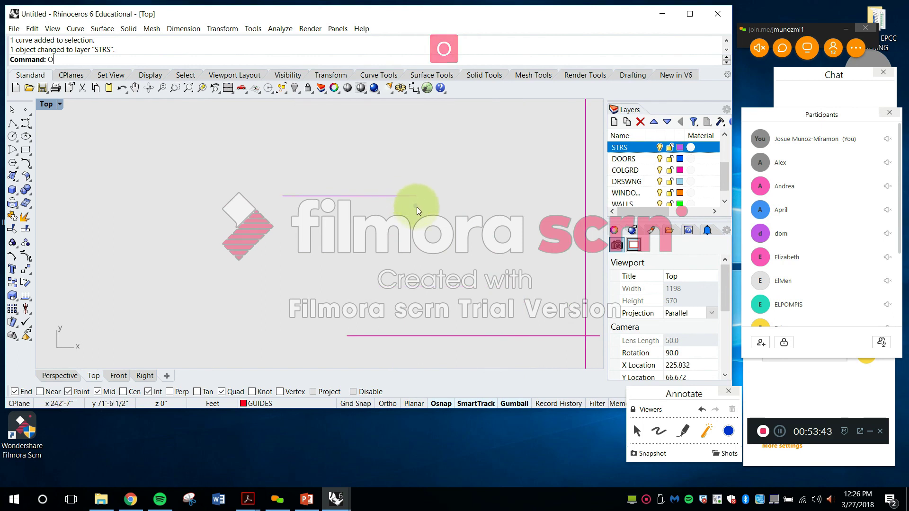
text(ff)
key(Return)
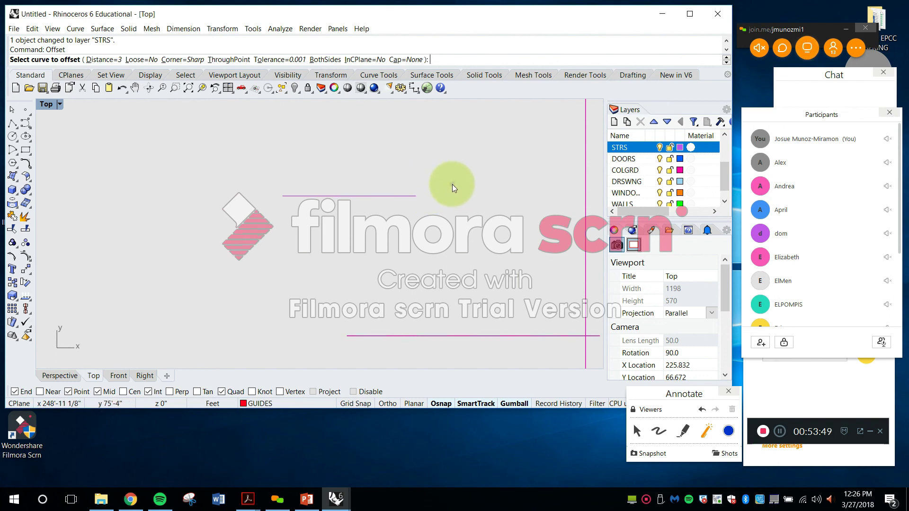
click(406, 191)
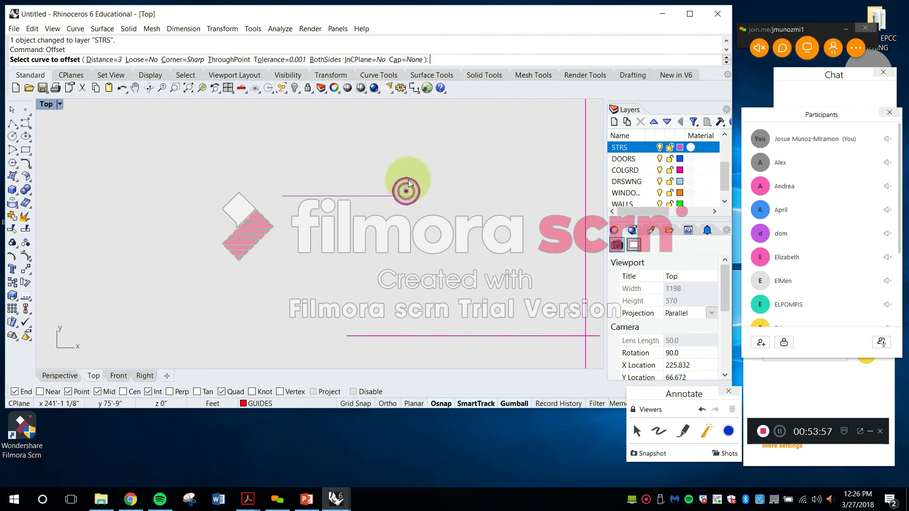
text(1)
key(Return)
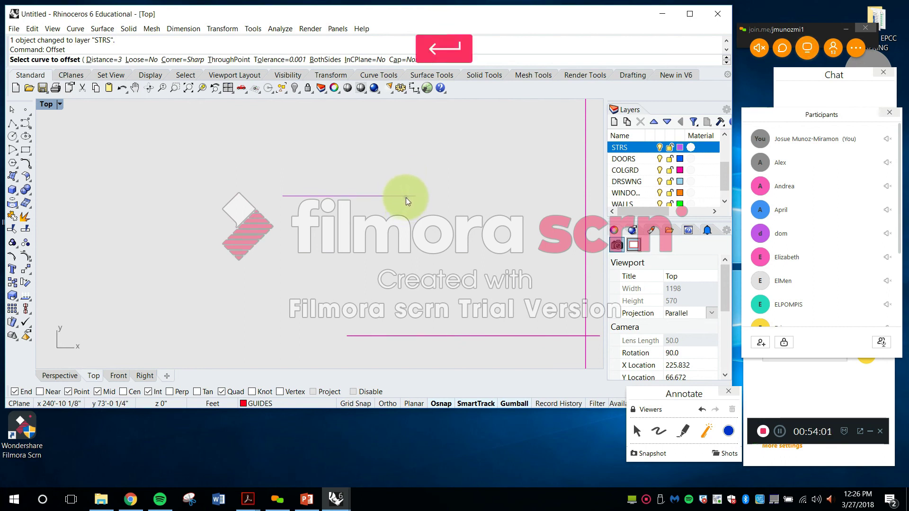
click(405, 195)
click(405, 166)
scroll(404, 192, up, 3)
key(Escape)
Assign the offset line to the STRS layer
click(405, 188)
right_click(313, 403)
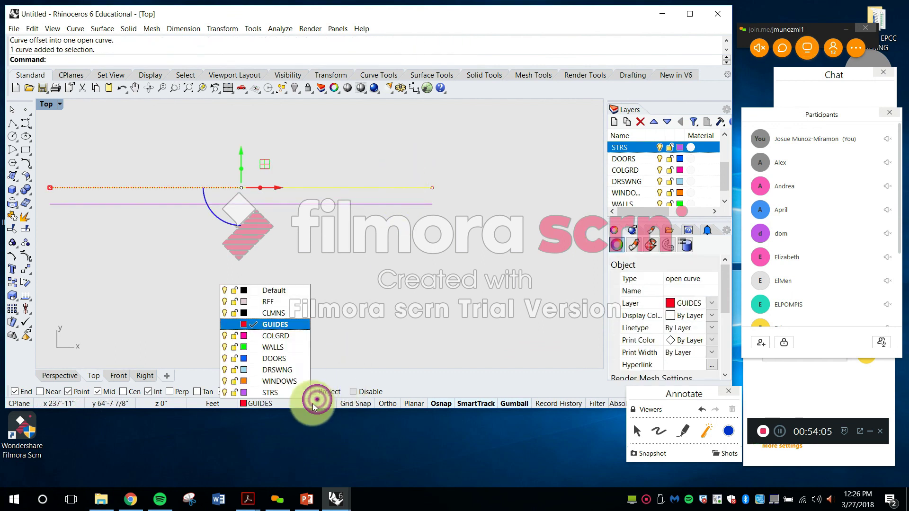
click(288, 392)
key(Escape)
Measure the distance between the right ends of the two stair lines
right_drag(420, 244, 449, 252)
text(d: D)
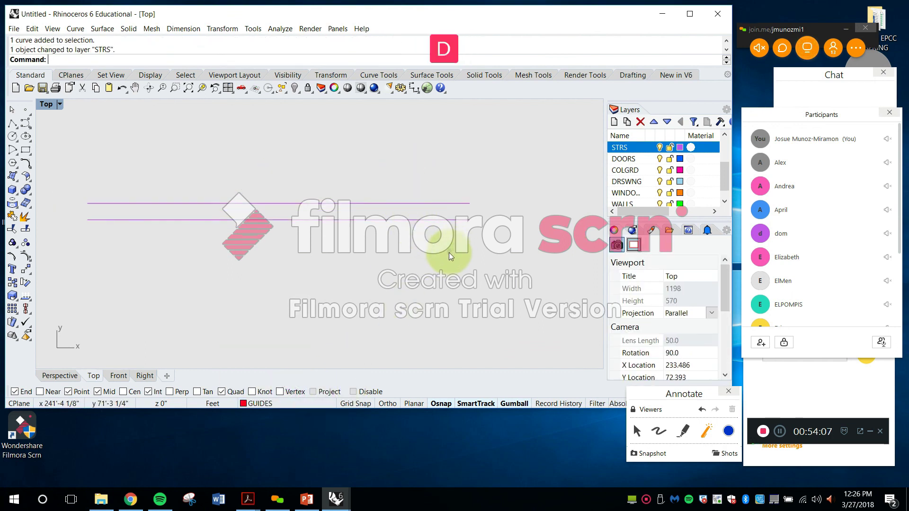
text(istance)
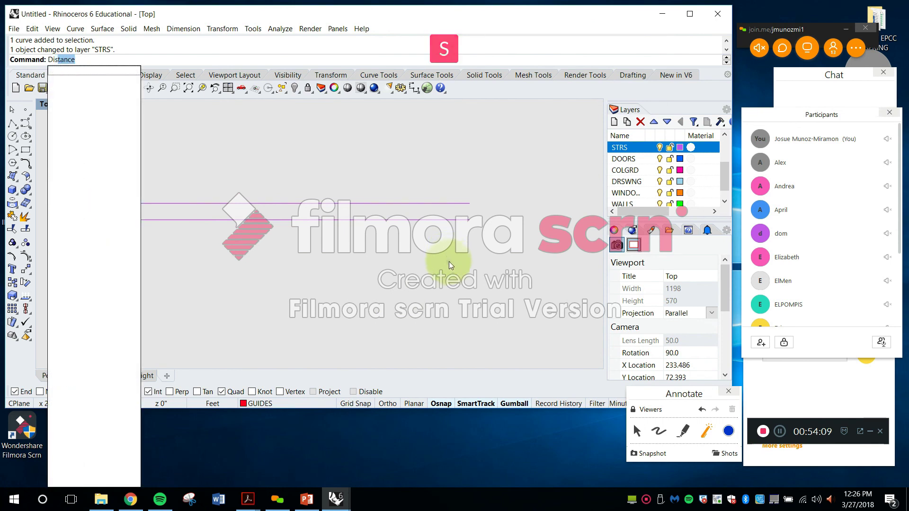
key(space)
click(470, 219)
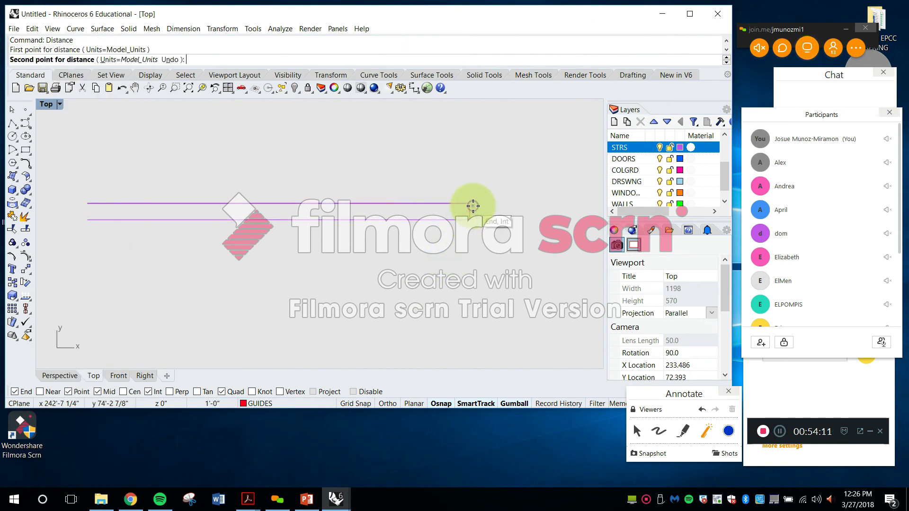
click(469, 203)
key(Escape)
Copy the upper stair line upward three times, reusing the 1-foot gap between the two lines as spacing
right_drag(418, 193, 450, 187)
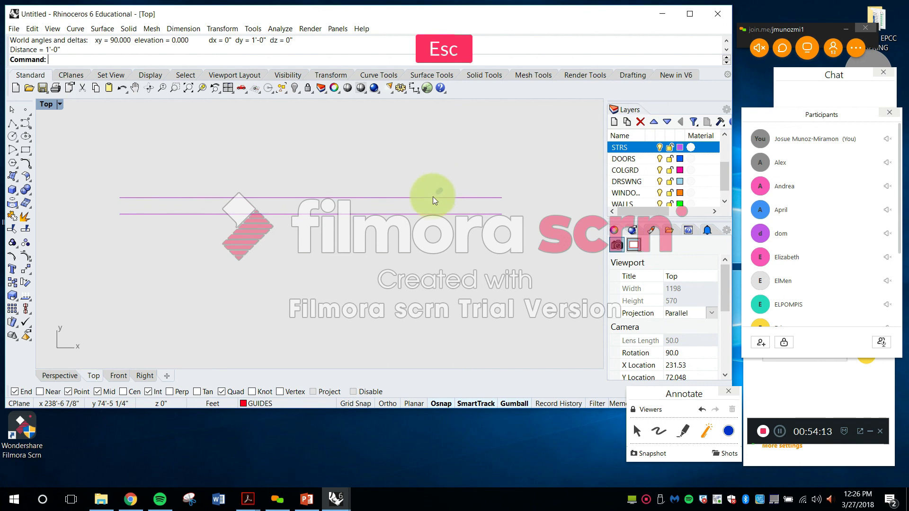
text(Copy)
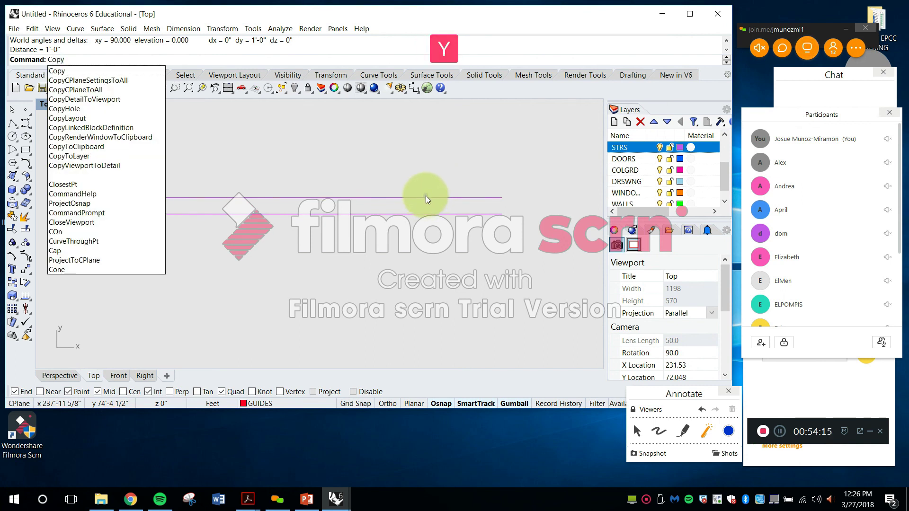
key(Return)
click(448, 198)
key(Return)
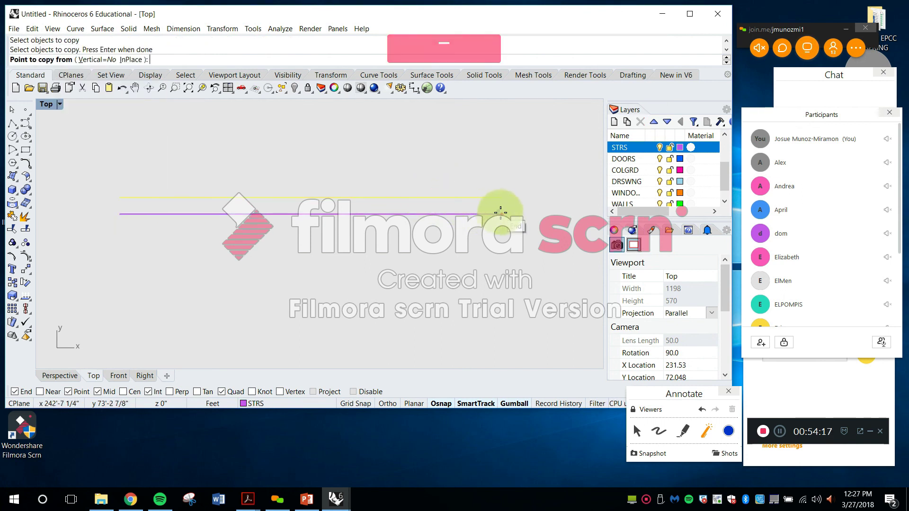
click(500, 214)
click(501, 198)
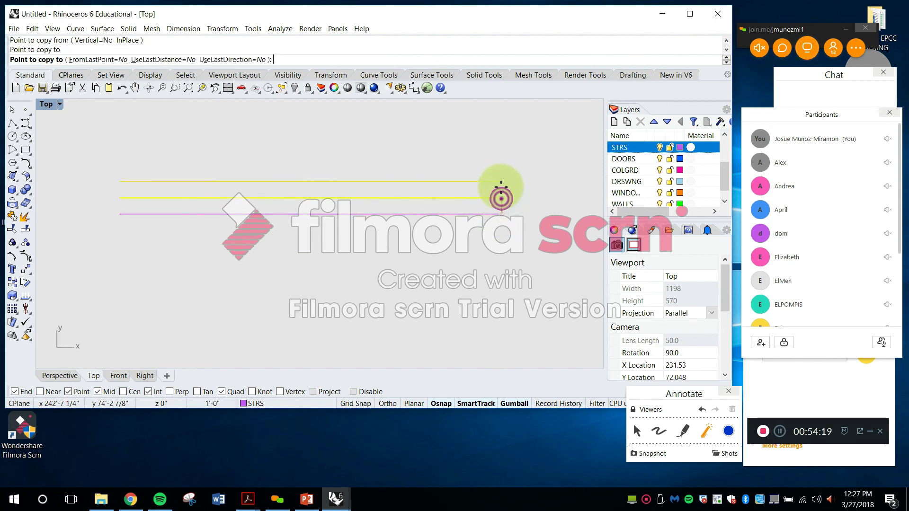
click(500, 182)
click(500, 164)
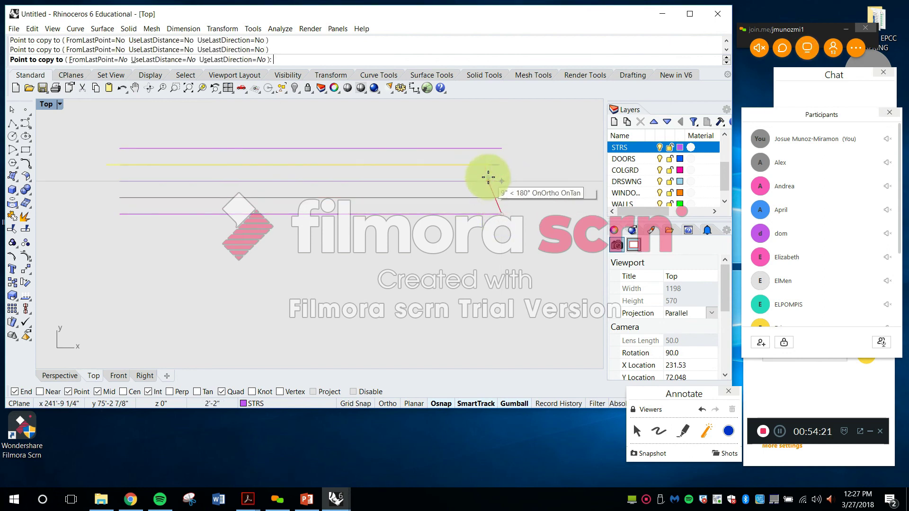
key(Return)
key(Escape)
Copy the lowest stair line horizontally to the left of the five stair lines
scroll(503, 223, down, 3)
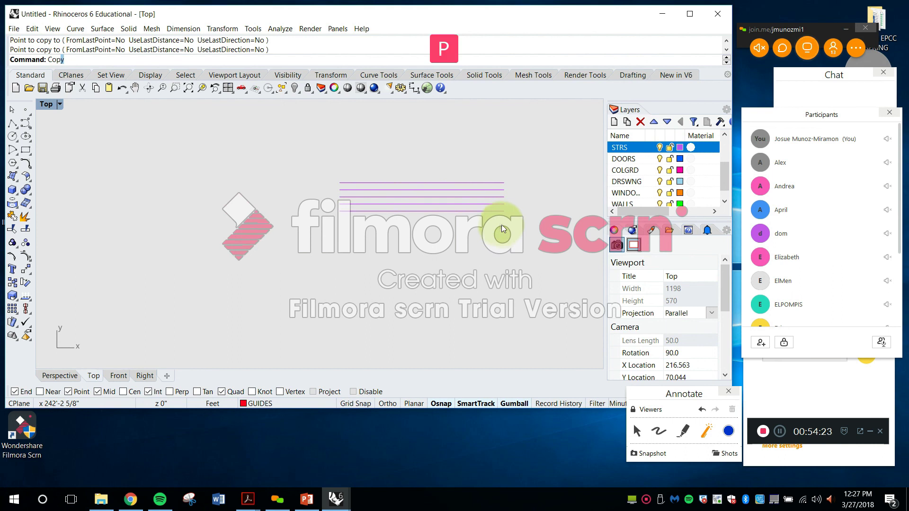
click(471, 211)
key(space)
click(492, 235)
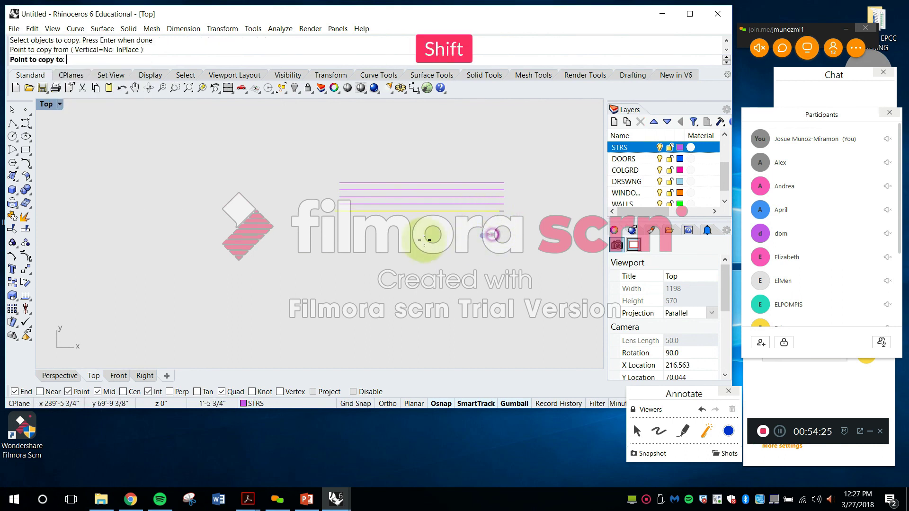
key(Escape)
Start an array of the newly copied stair line with 1 item in X, 10 in Y and 1 in Z
right_drag(308, 263, 370, 270)
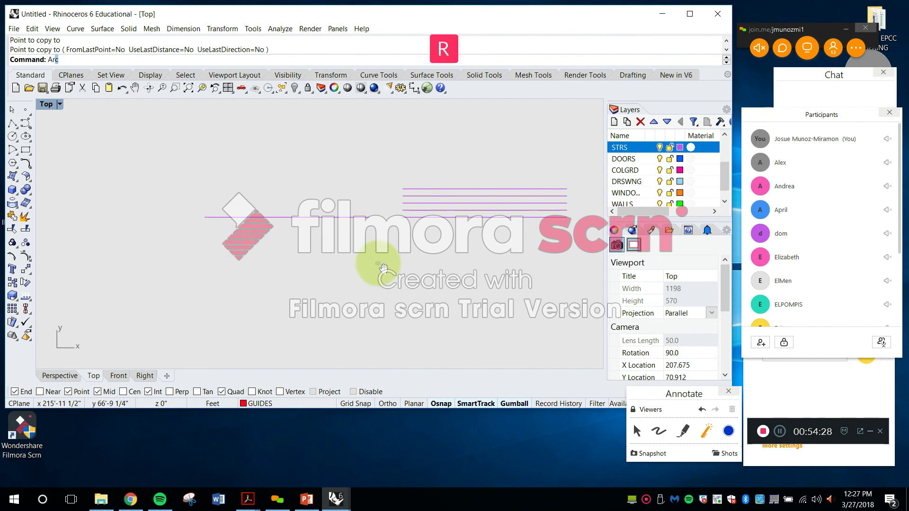
text(Arra)
key(Return)
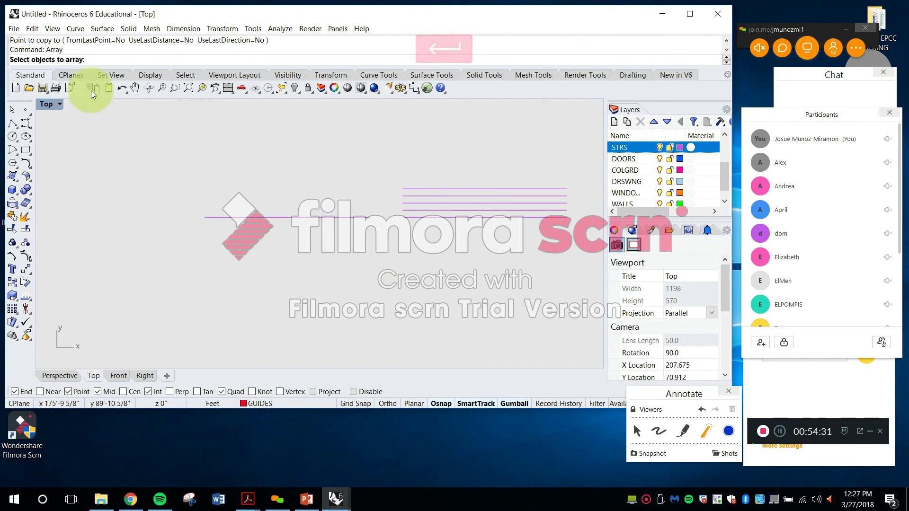
click(239, 219)
scroll(299, 219, up, 2)
key(Return)
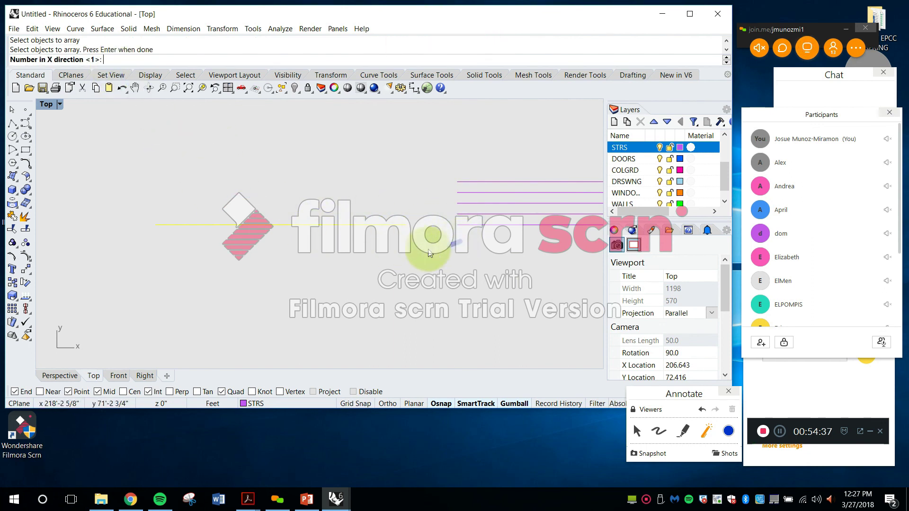
key(Return)
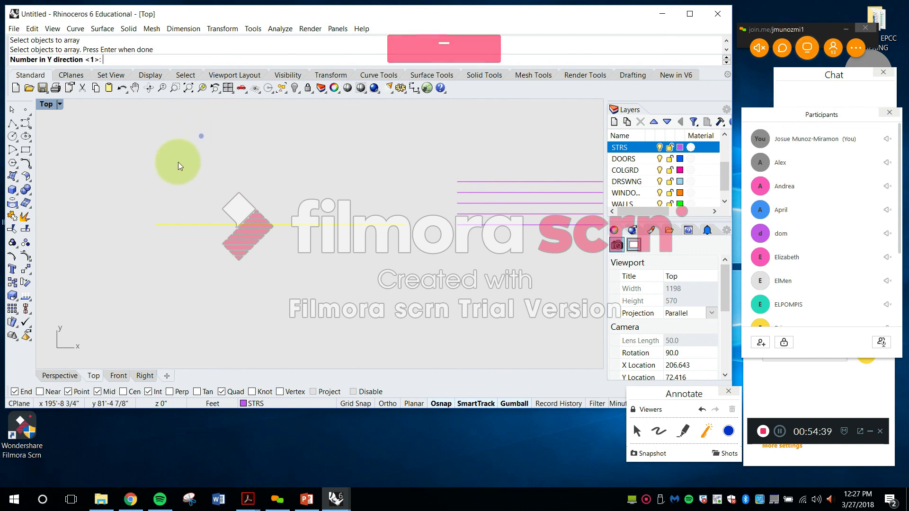
right_drag(209, 182, 206, 228)
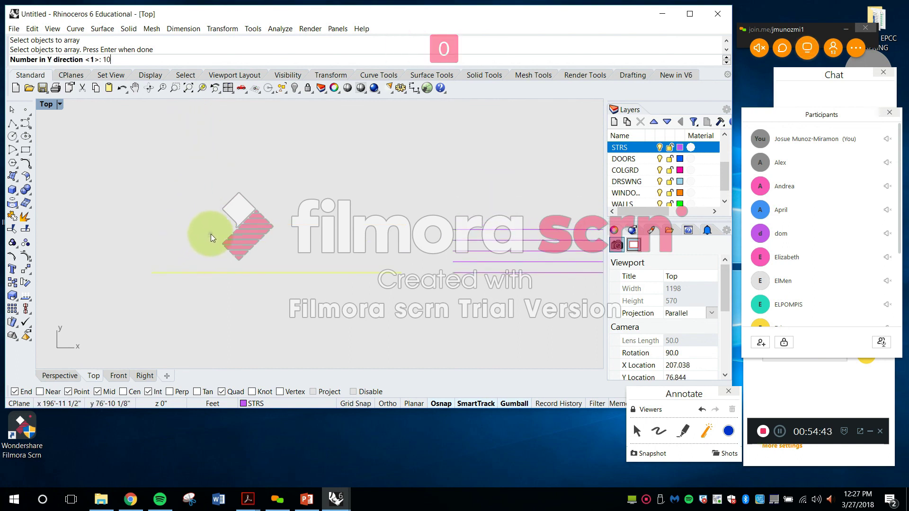
key(Return)
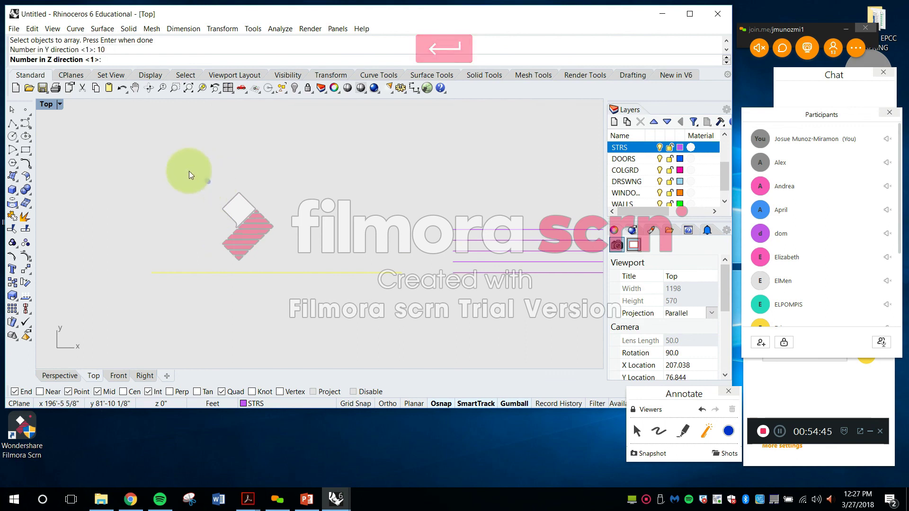
key(Return)
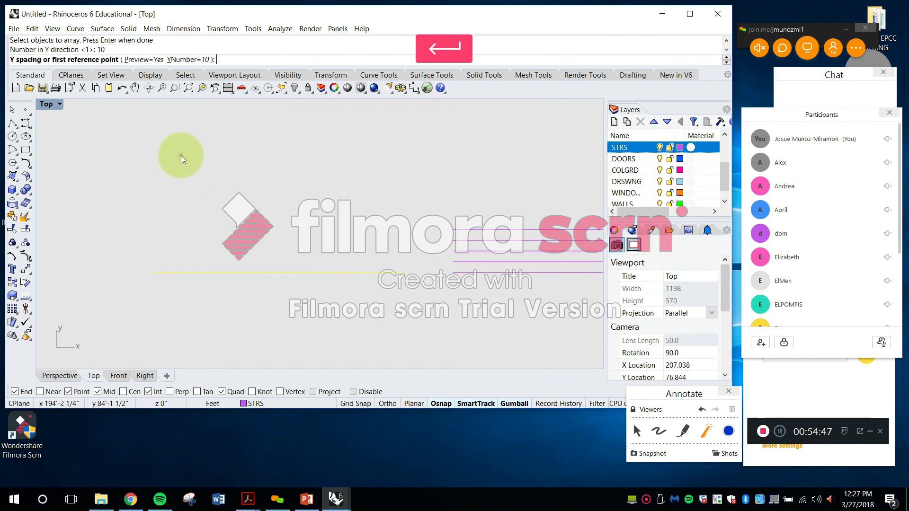
Space the arrayed stair lines 1 foot apart going upward from the source line's right end and accept the array
click(406, 273)
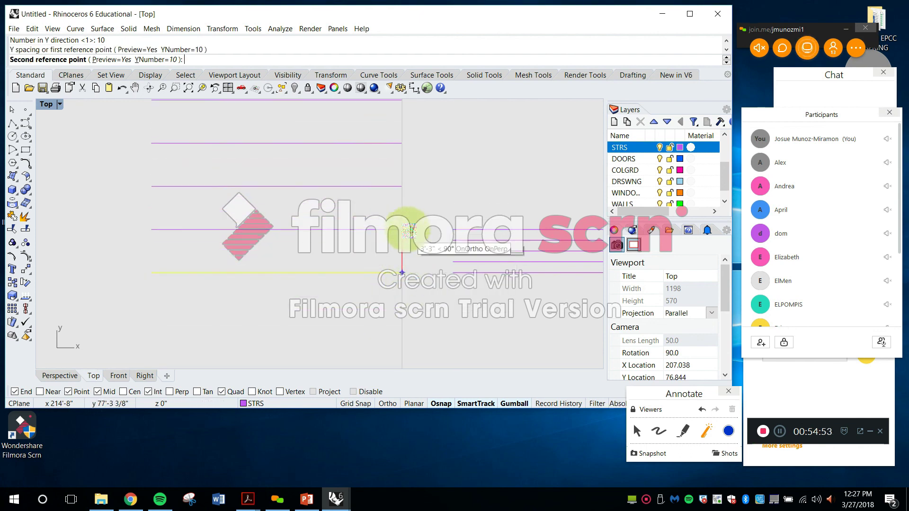
text(1)
key(Return)
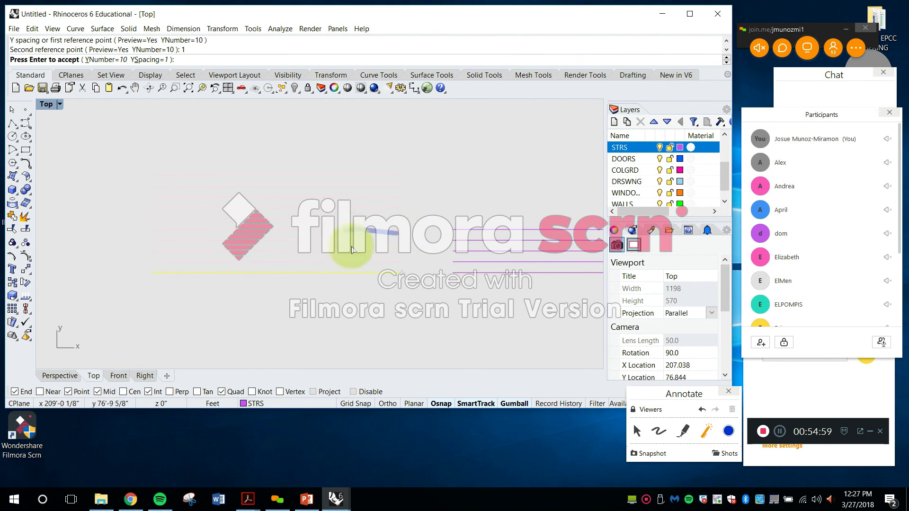
right_drag(350, 220, 413, 219)
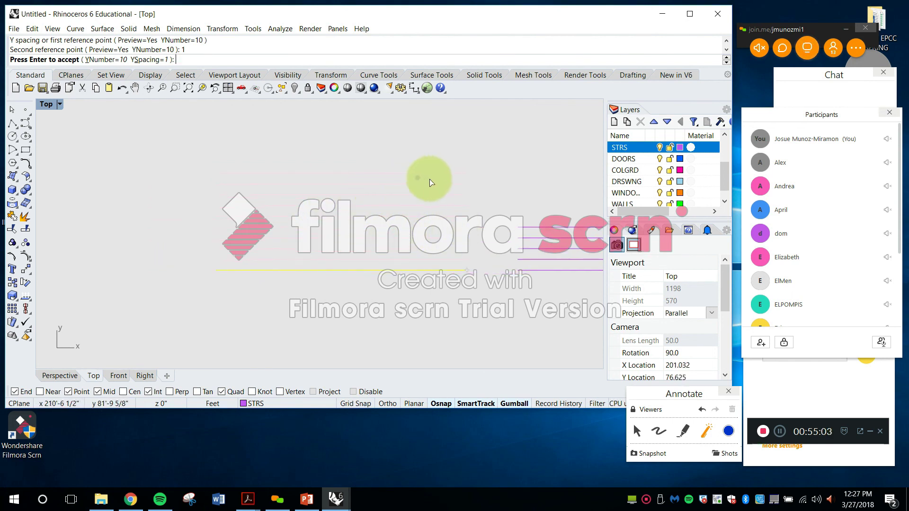
scroll(355, 240, up, 8)
scroll(383, 260, down, 8)
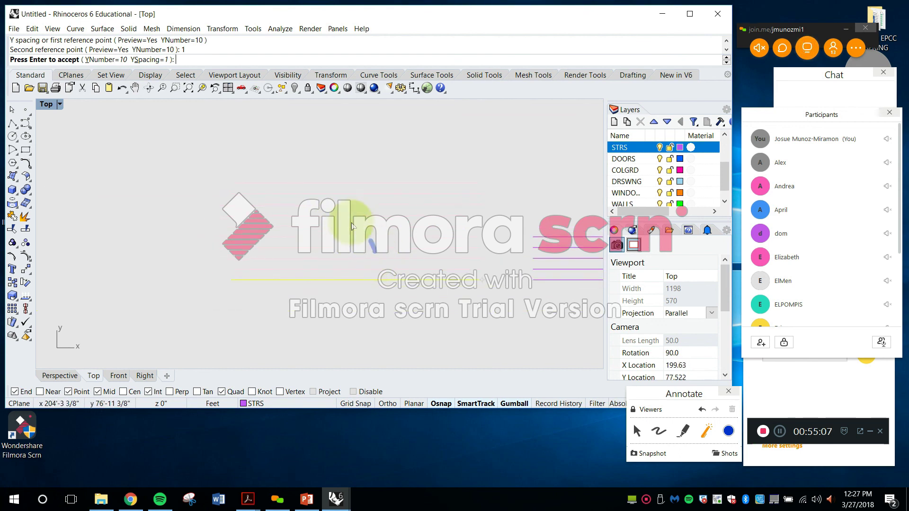
right_drag(473, 193, 387, 186)
right_click(435, 207)
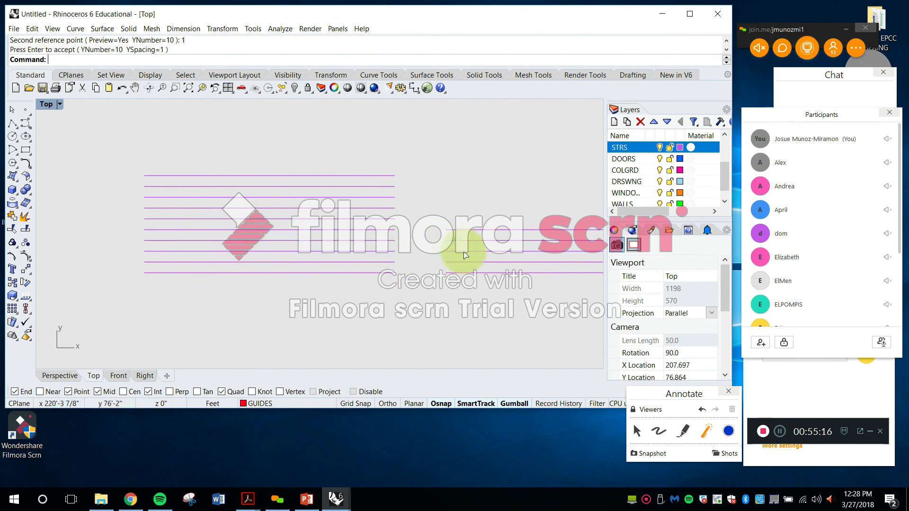
Delete the five original stair lines to the right of the new array
scroll(428, 228, down, 3)
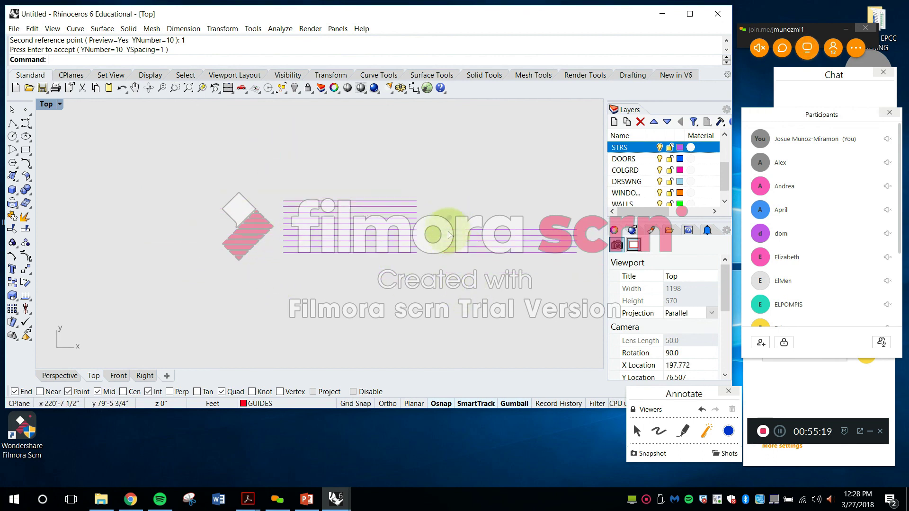
scroll(417, 211, down, 6)
scroll(397, 204, up, 8)
key(Escape)
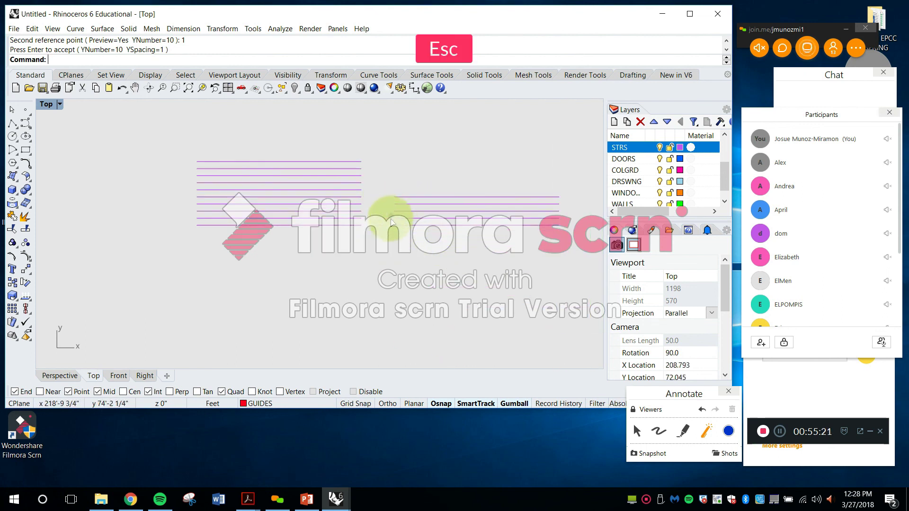
scroll(370, 218, up, 4)
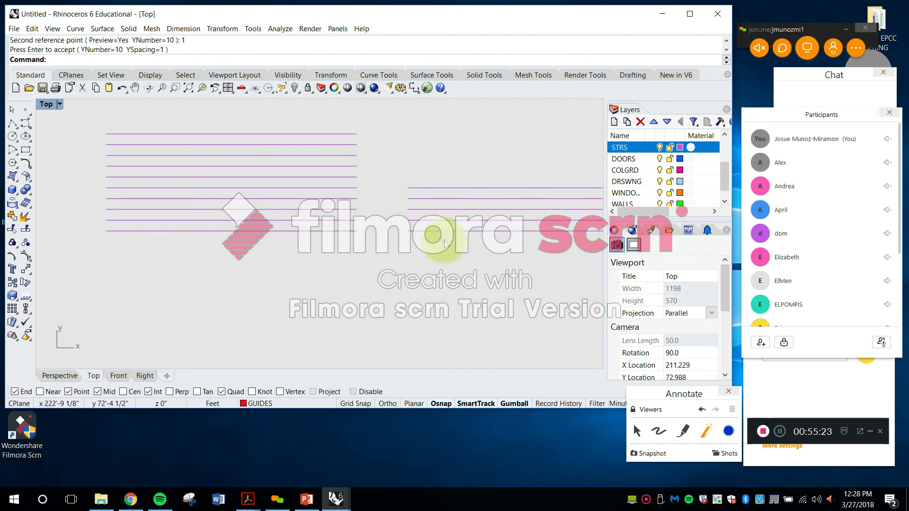
drag(492, 279, 464, 187)
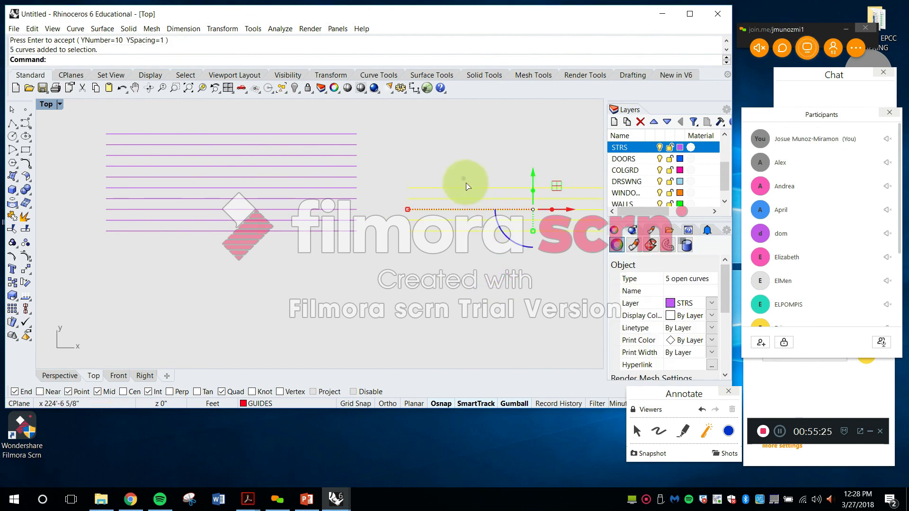
key(Delete)
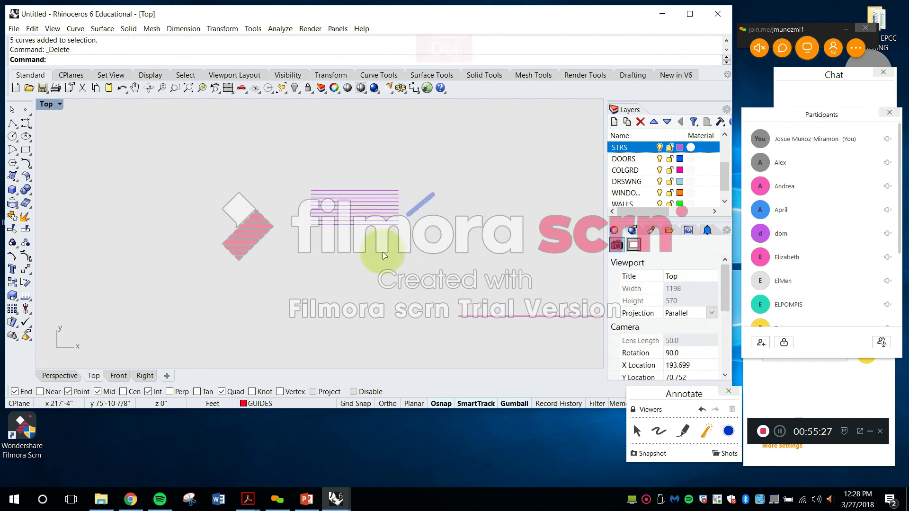
Create a new layer named FLOOR
scroll(432, 194, down, 4)
scroll(428, 207, up, 4)
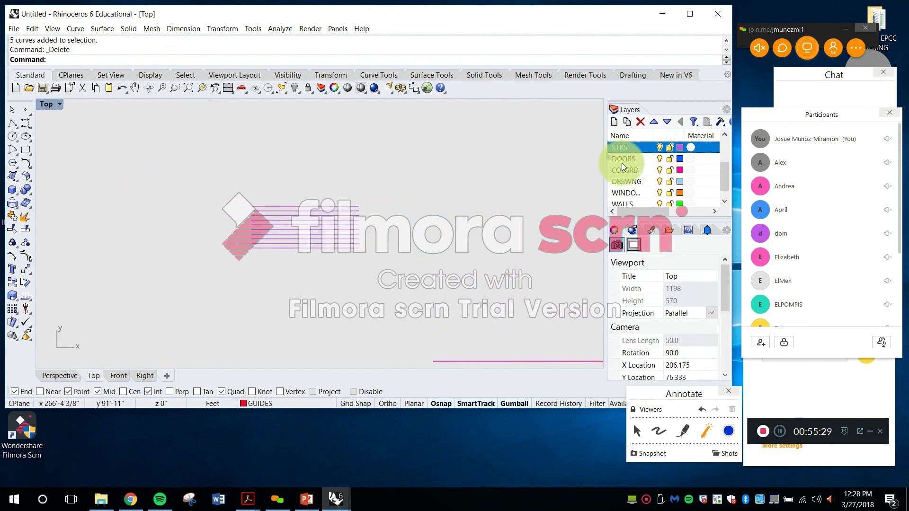
click(613, 122)
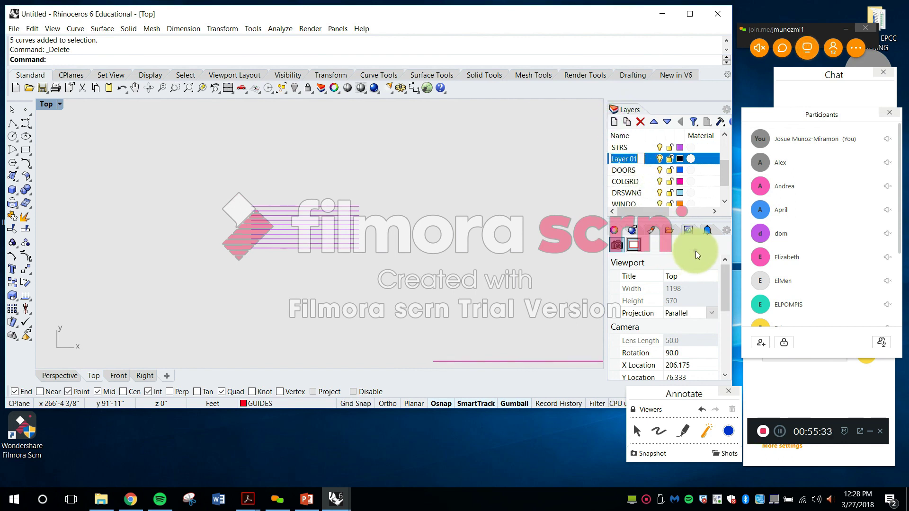
text(FL)
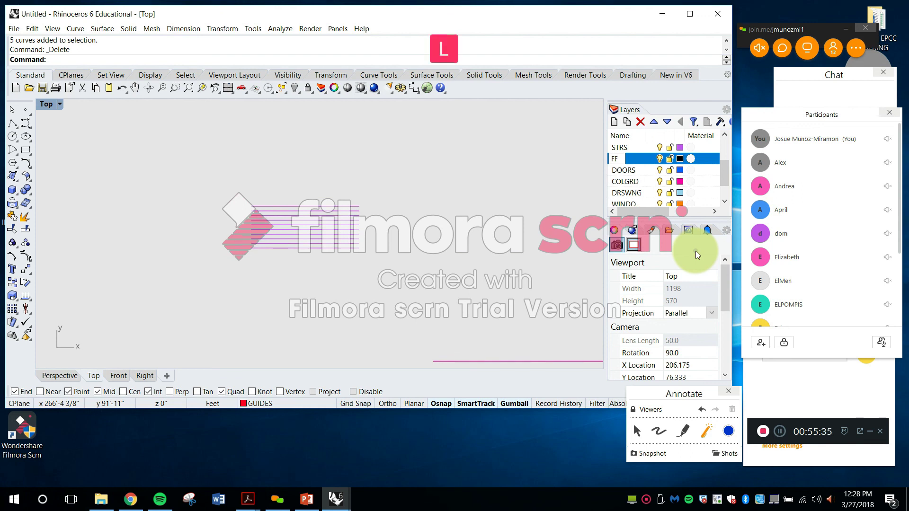
key(BackSpace)
text(LOOR)
key(Return)
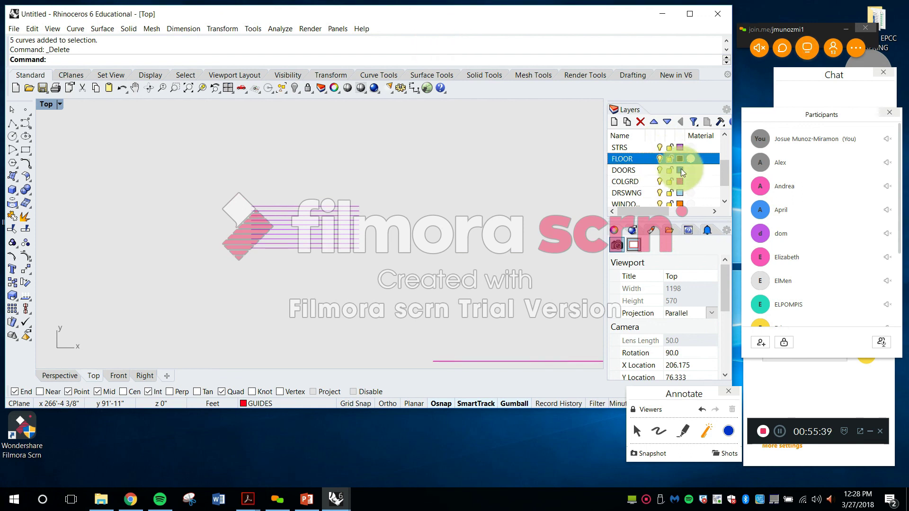
Color the FLOOR layer bright purple and make it the current layer
click(680, 159)
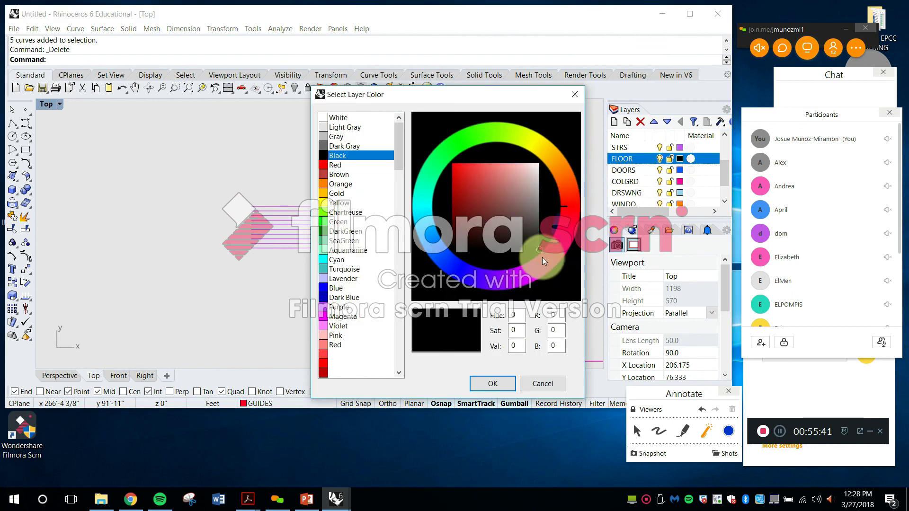
click(515, 280)
click(492, 382)
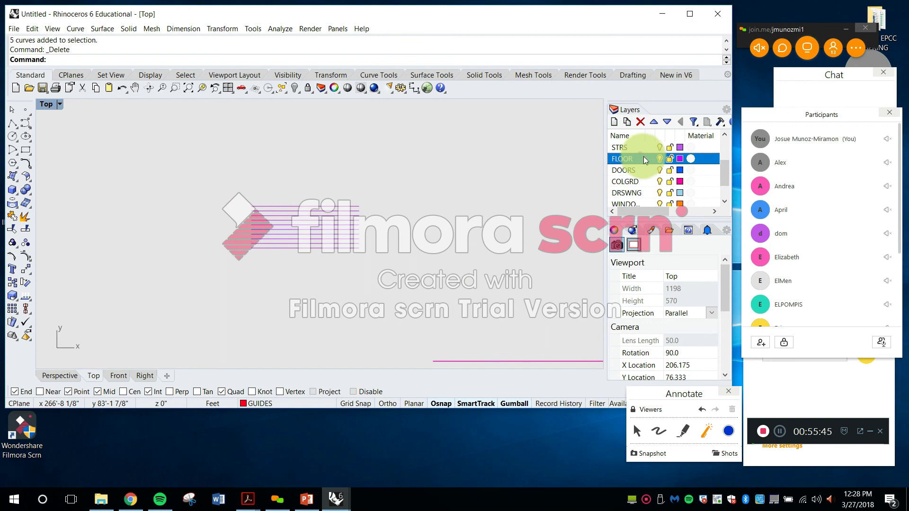
click(679, 160)
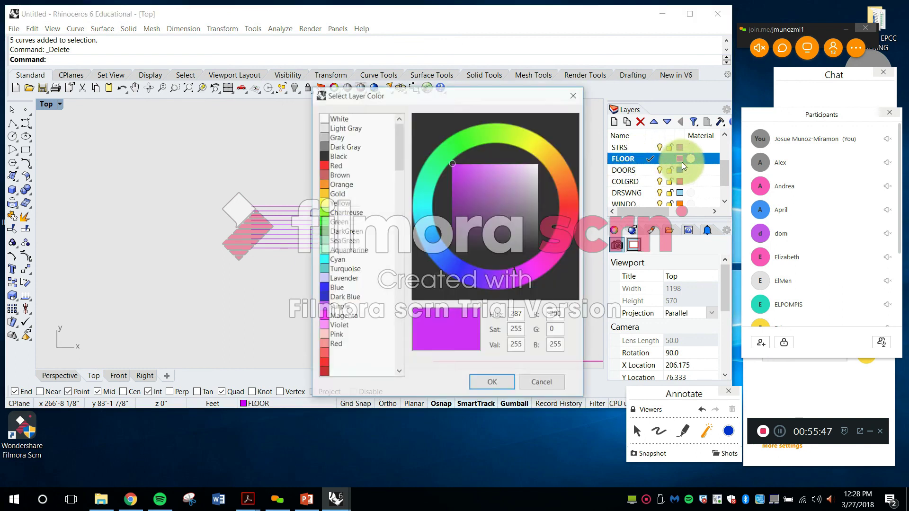
click(492, 383)
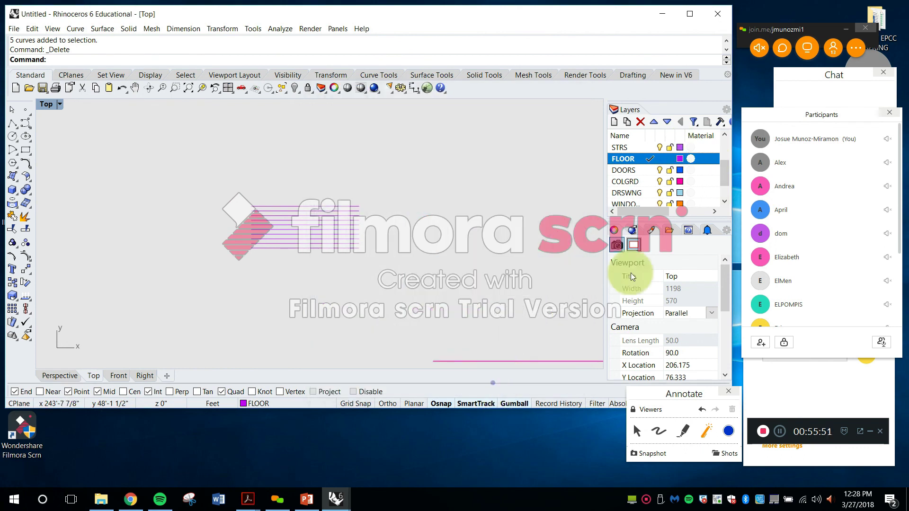
Change the STRS layer color to a pale purple with hue 281, saturation 51 and value 222
click(680, 148)
click(512, 179)
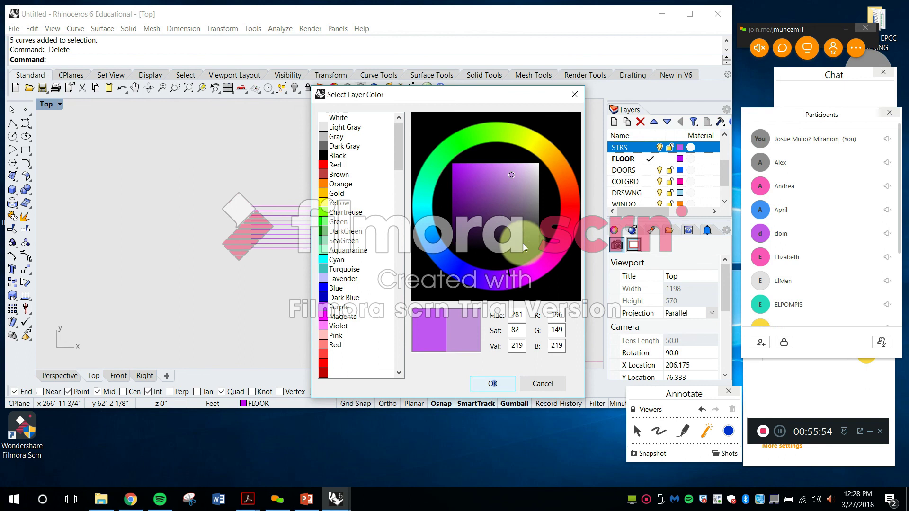
click(520, 175)
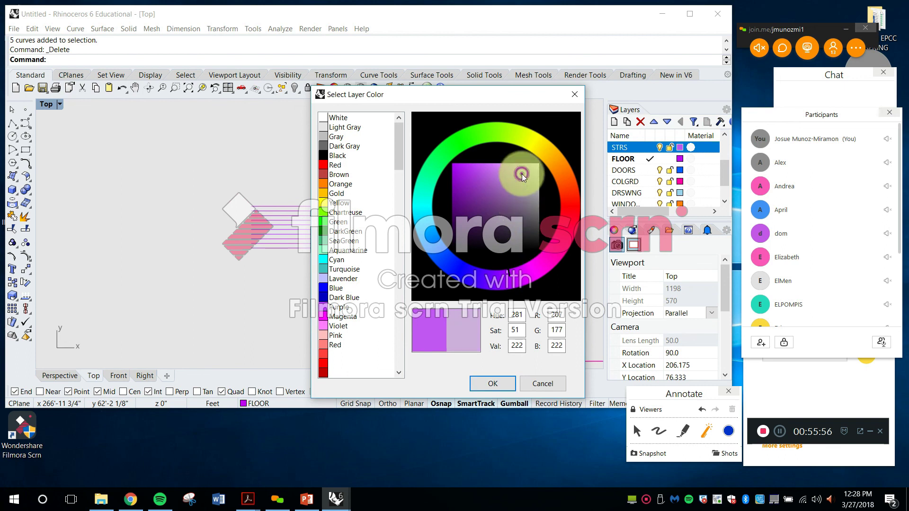
click(496, 379)
key(Escape)
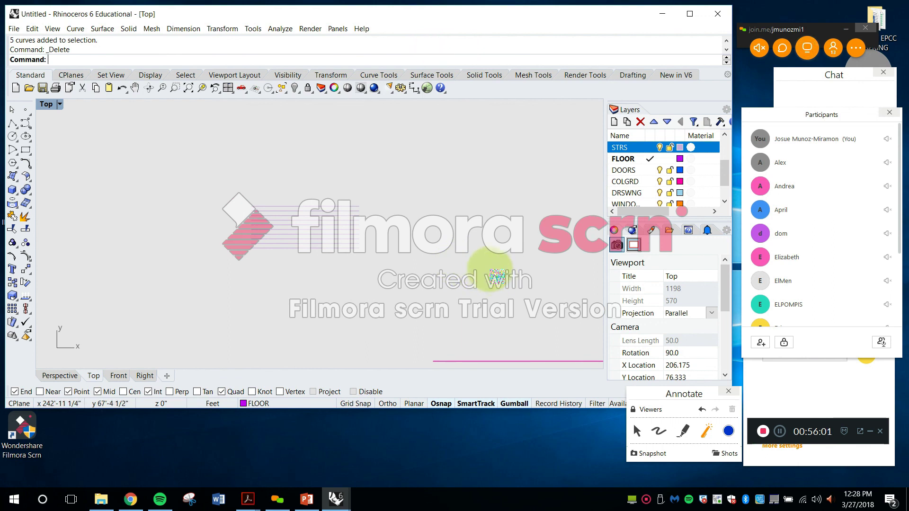
key(Escape)
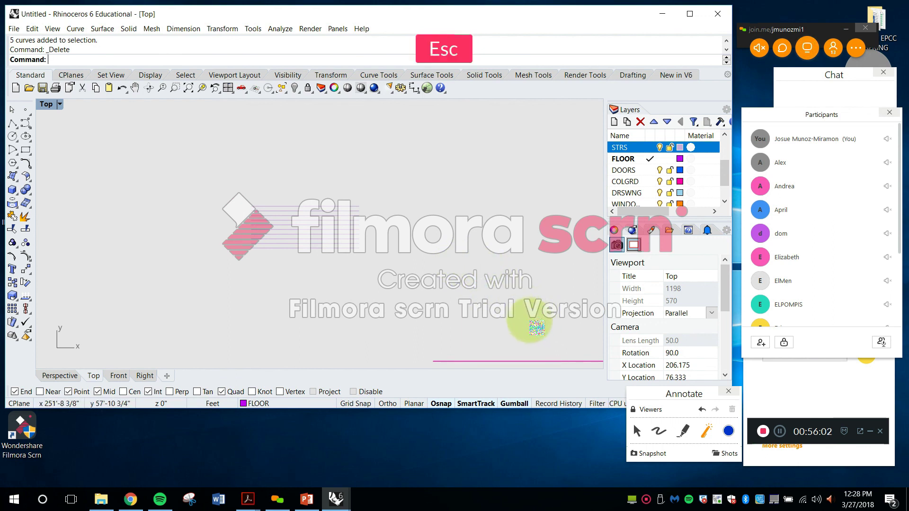
Start a polyline on the FLOOR layer from the lower-left end of the stair treads, running horizontally left, then about 92 ft vertically up
key(p)
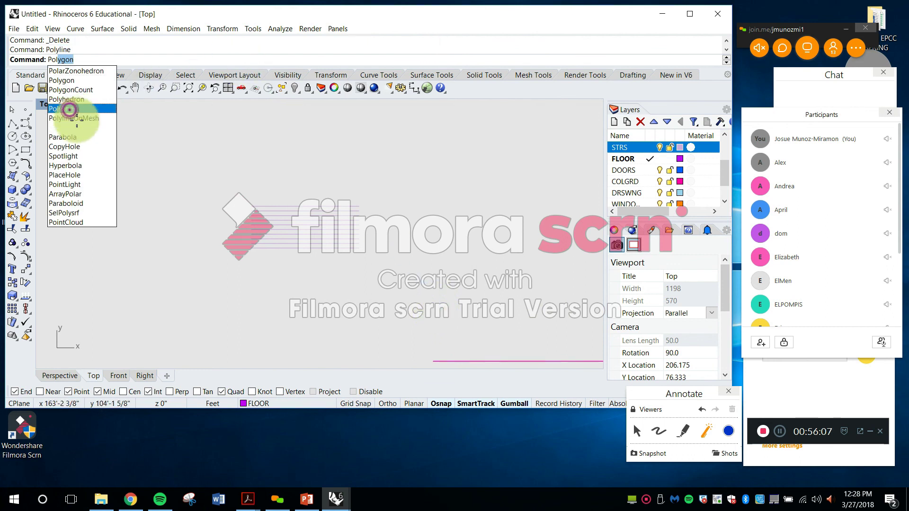
click(71, 109)
scroll(307, 253, up, 1)
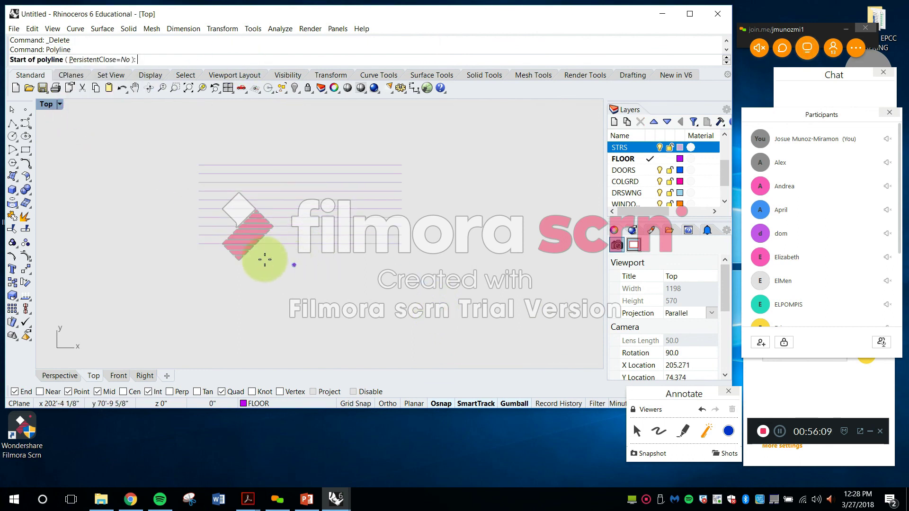
click(195, 245)
scroll(188, 249, down, 5)
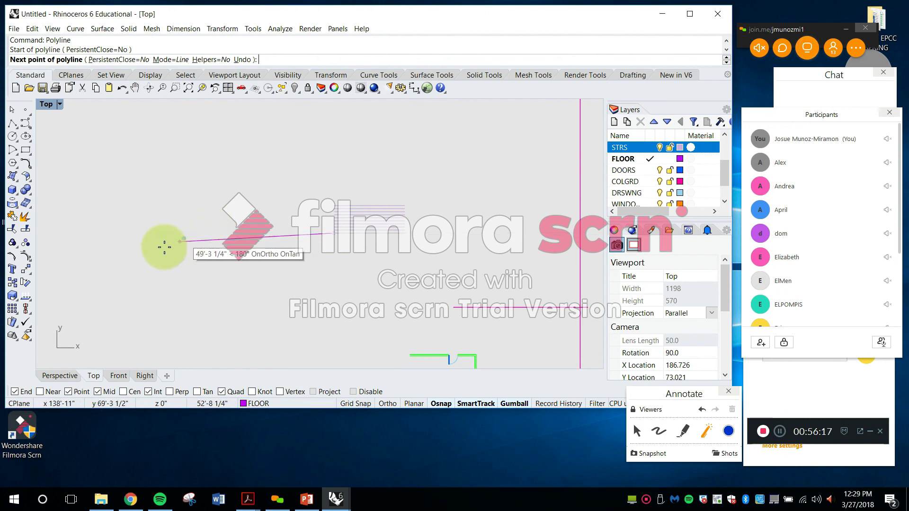
click(122, 234)
right_drag(181, 191, 224, 249)
shift+scroll(171, 149, down, 4)
shift+right_drag(168, 161, 146, 225)
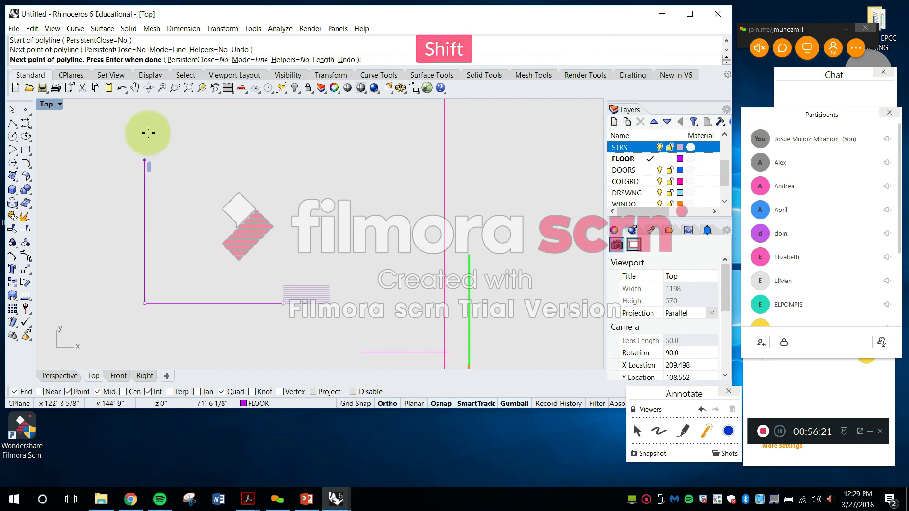
shift+right_drag(148, 133, 142, 166)
click(139, 157)
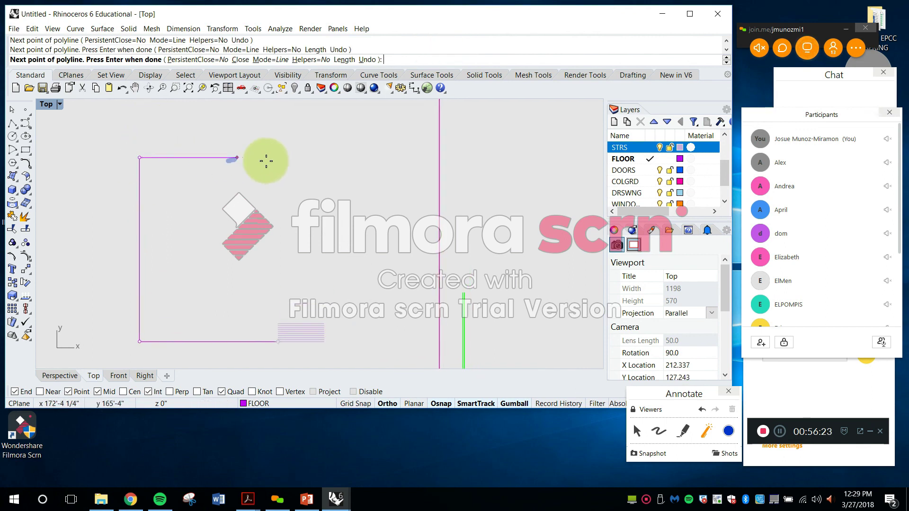
Finish the floor outline as a closed rectangle, with its top edge extending past the stairs and its bottom edge aligned with the lowest tread
click(344, 158)
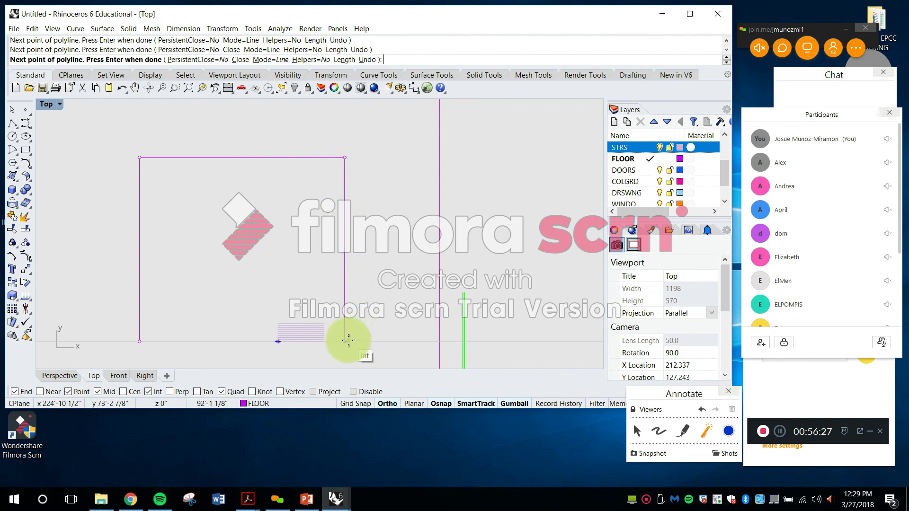
click(346, 341)
scroll(346, 340, up, 5)
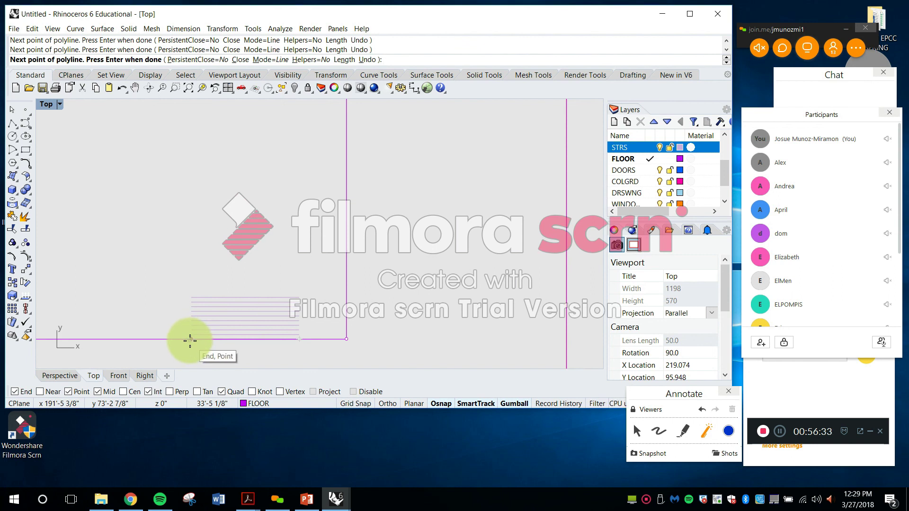
text(C)
key(Return)
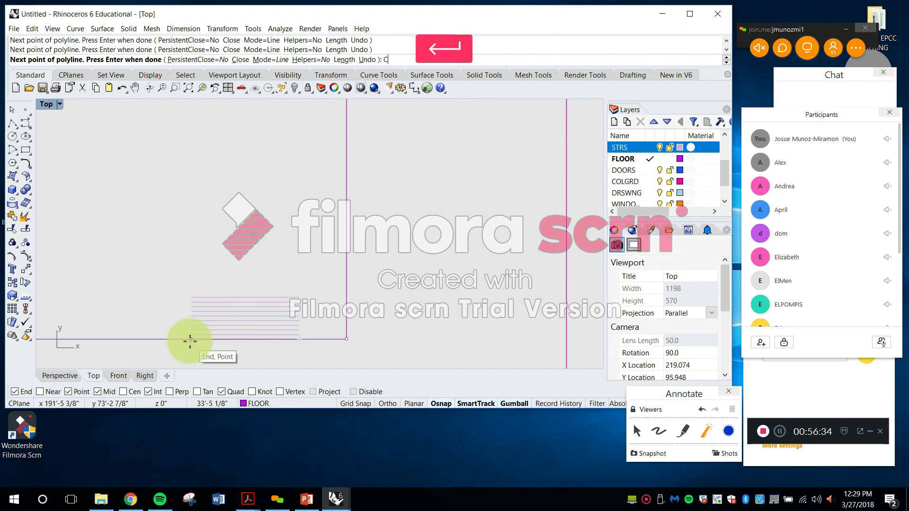
scroll(279, 279, down, 4)
scroll(359, 242, up, 2)
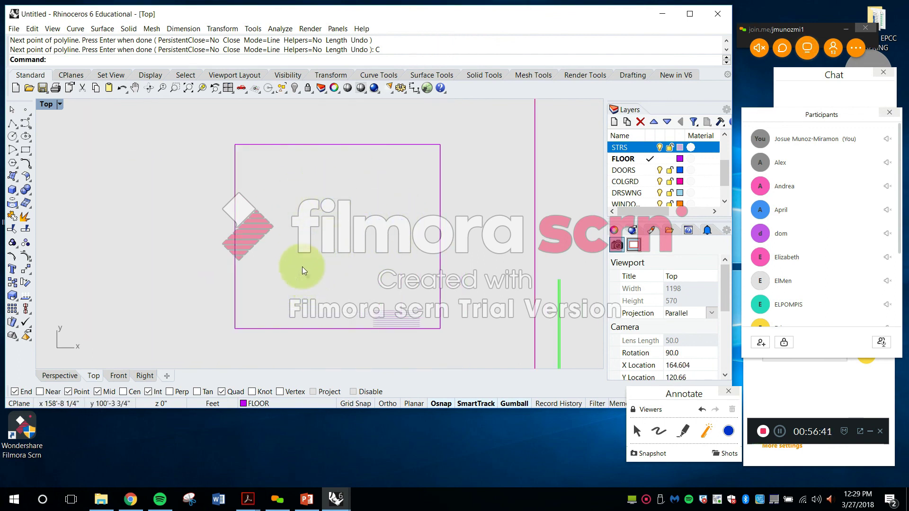
right_drag(257, 265, 319, 207)
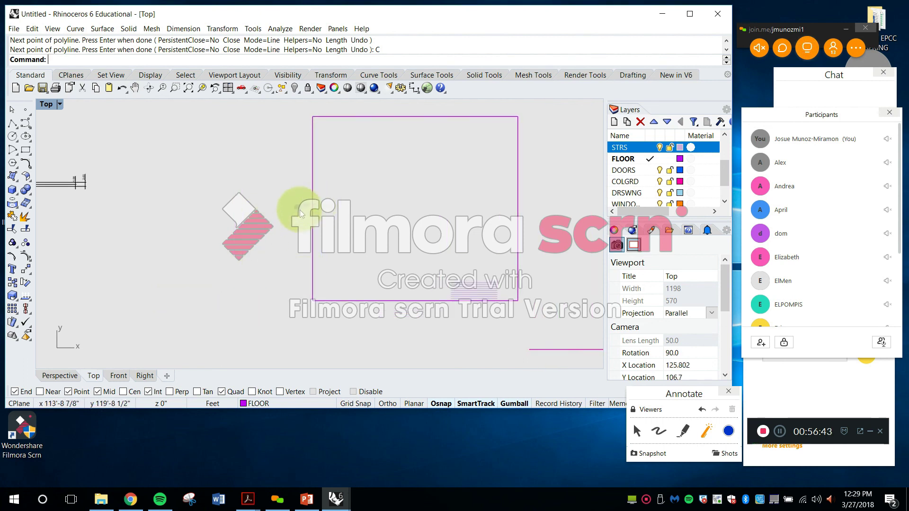
Draw a line over the floor rectangle's left edge, from its upper-left to its lower-left corner
key(Escape)
text(li)
key(Return)
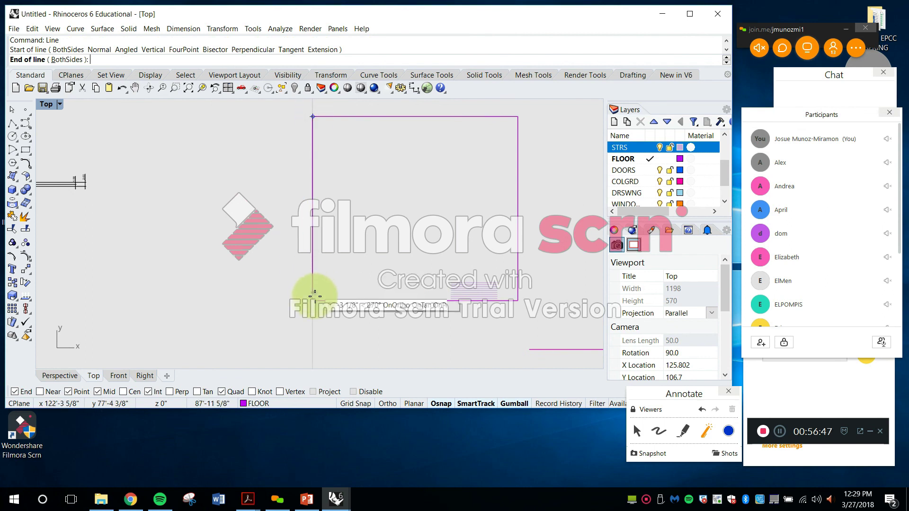
key(Escape)
text(M)
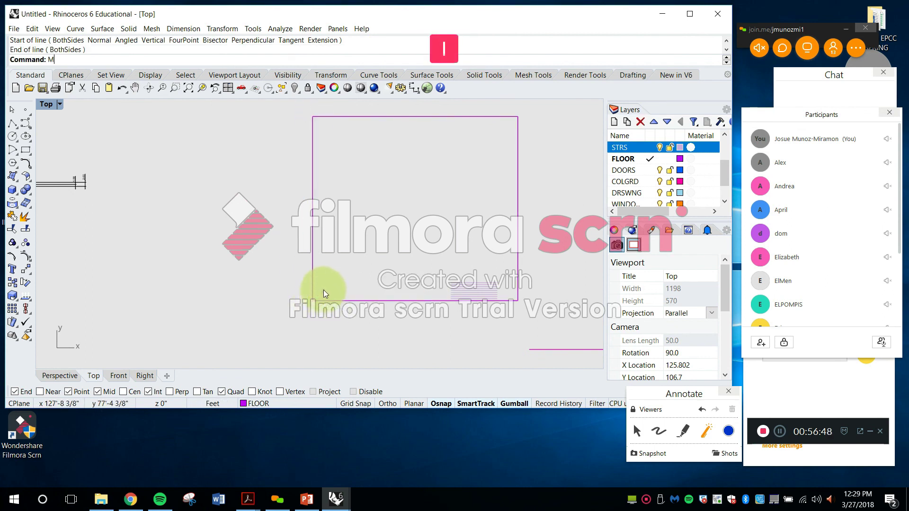
text(I)
key(Escape)
right_click(312, 294)
key(Escape)
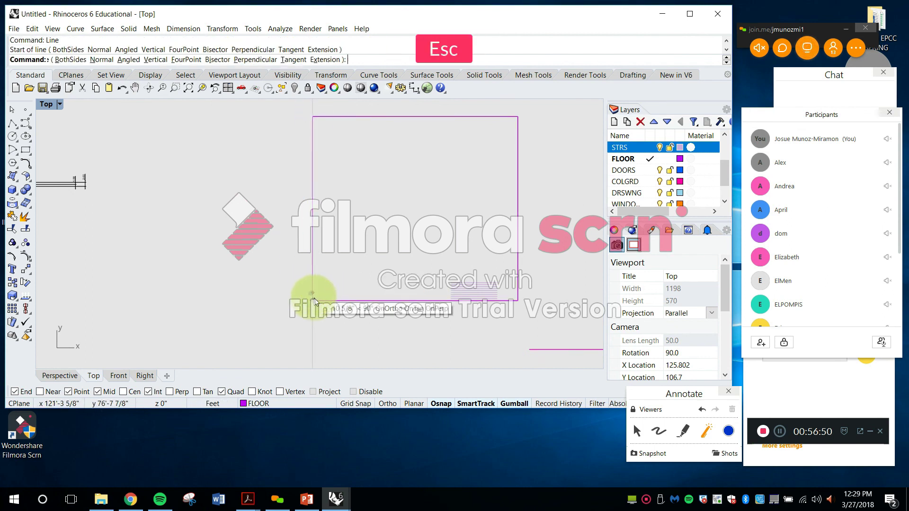
text(Move)
key(space)
click(311, 277)
key(Escape)
click(315, 196)
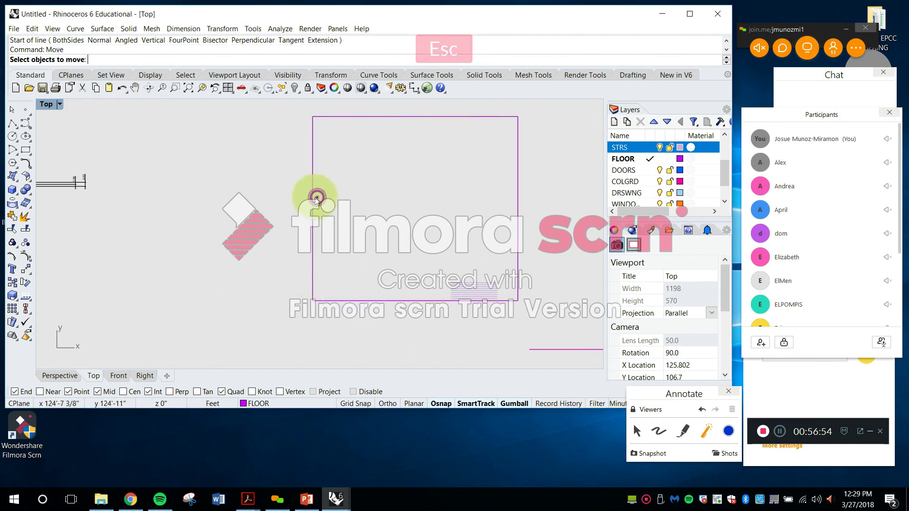
key(Escape)
click(314, 210)
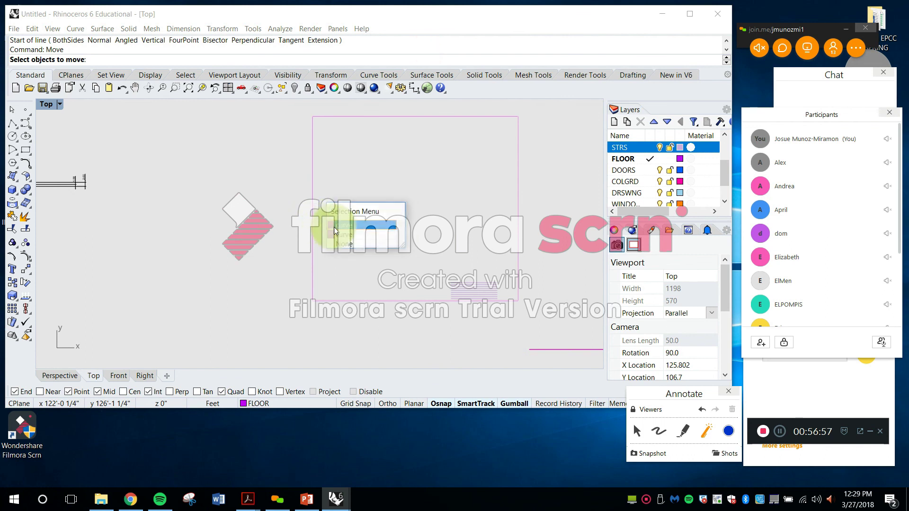
click(333, 226)
key(Escape)
click(316, 258)
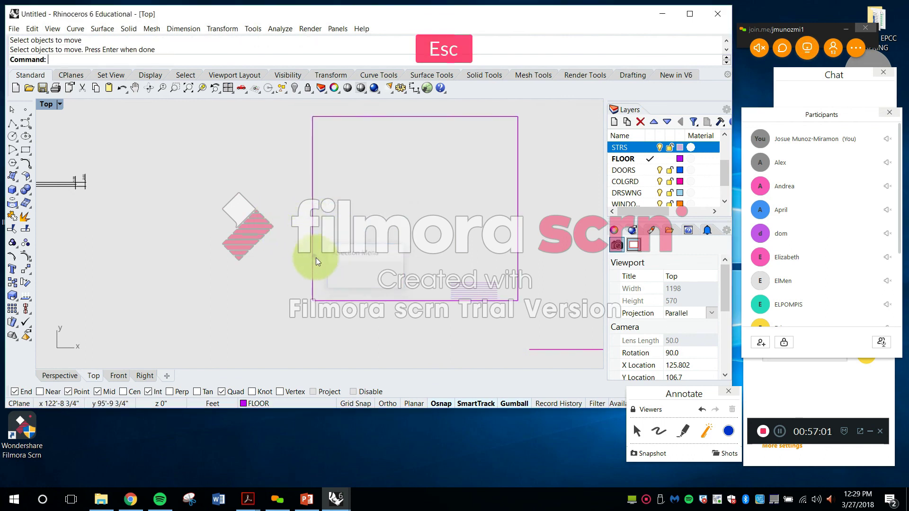
Try to move the line overlapping the floor rectangle's left edge by 5', using a base point outside the rectangle
click(313, 251)
click(343, 288)
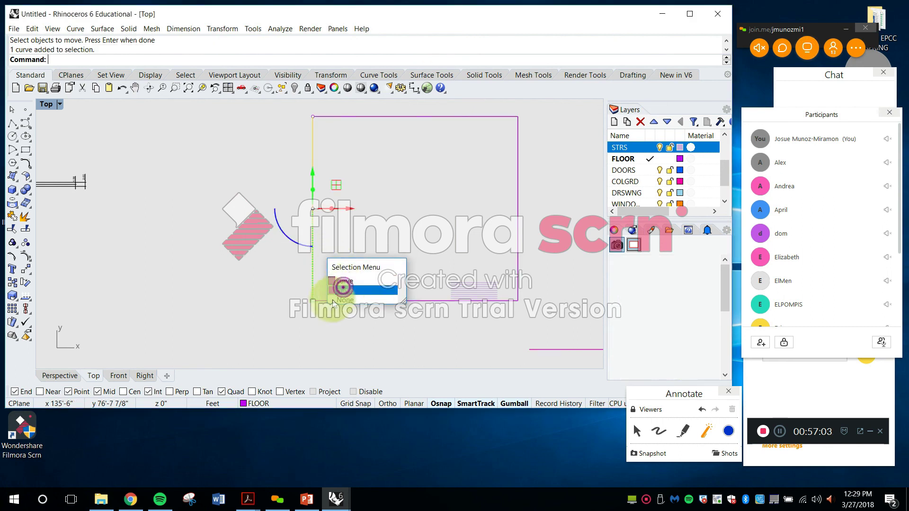
text(Move)
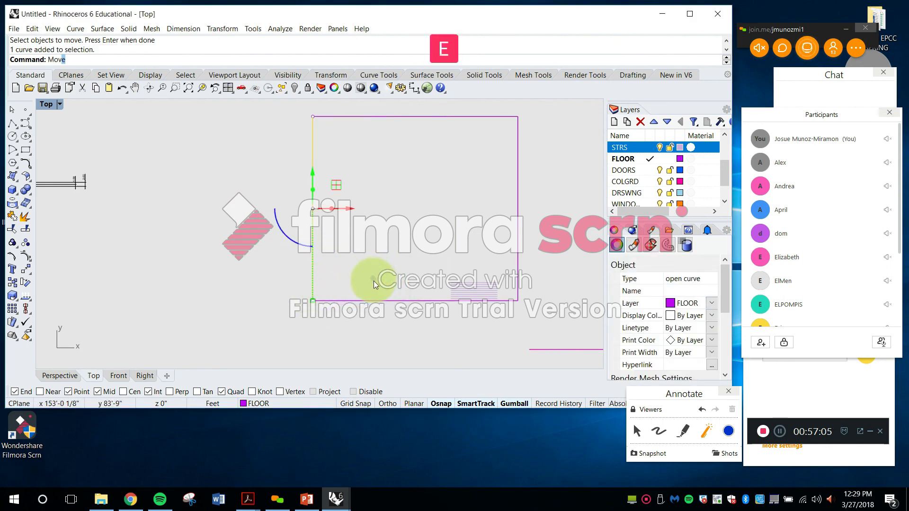
key(Return)
click(285, 293)
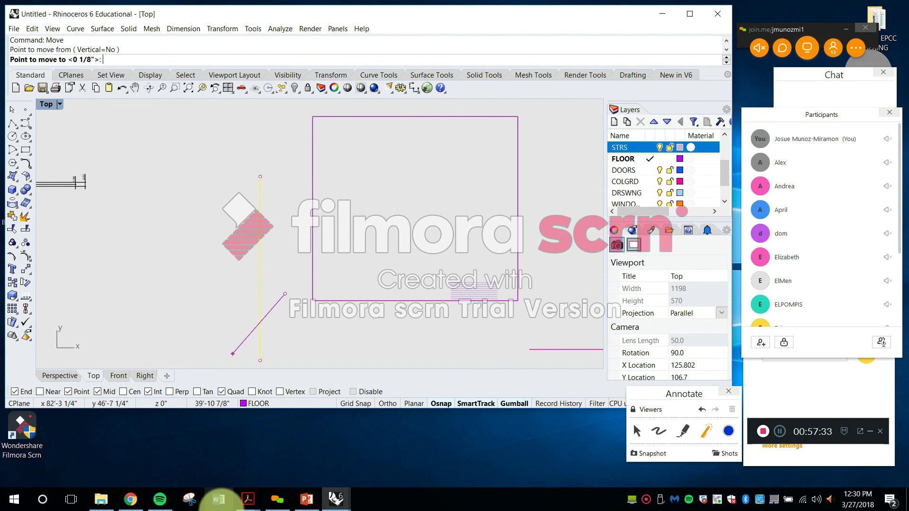
text(5')
key(Return)
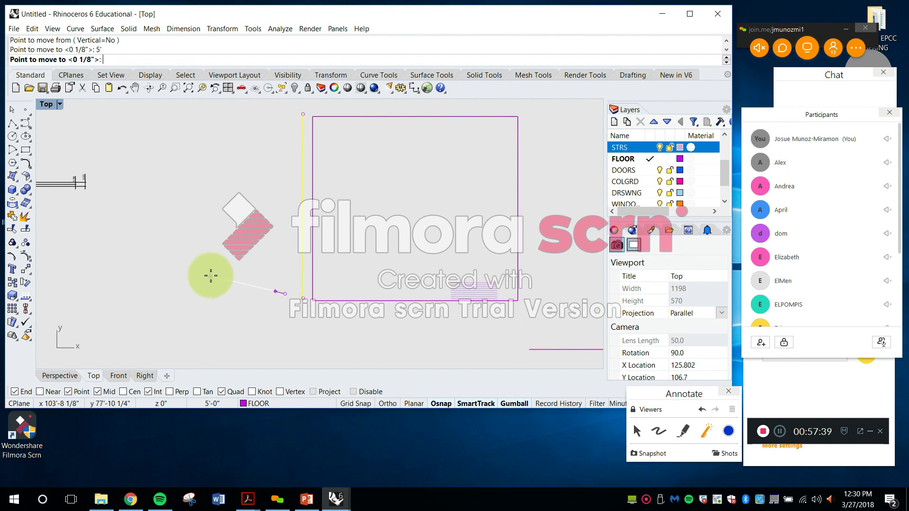
key(Escape)
key(Escape)
Move the line overlapping the floor rectangle's left edge 5' horizontally to the left
text(Move)
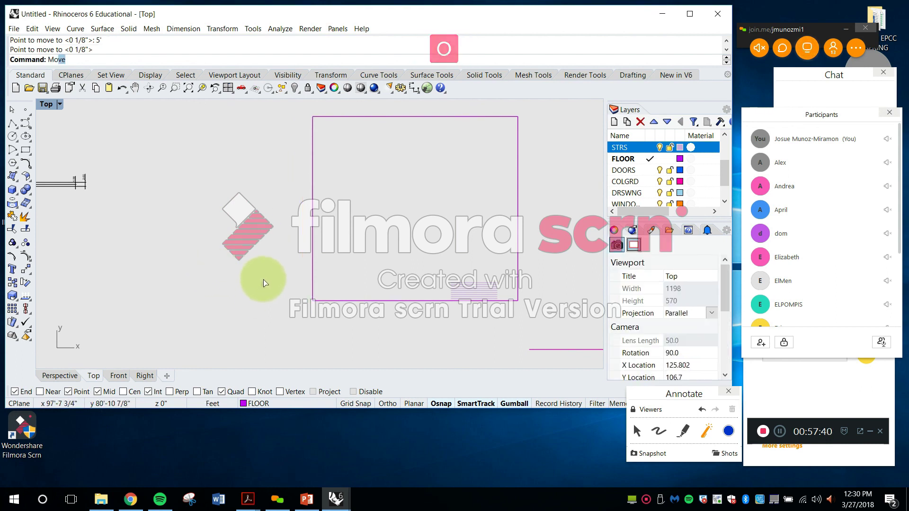
key(space)
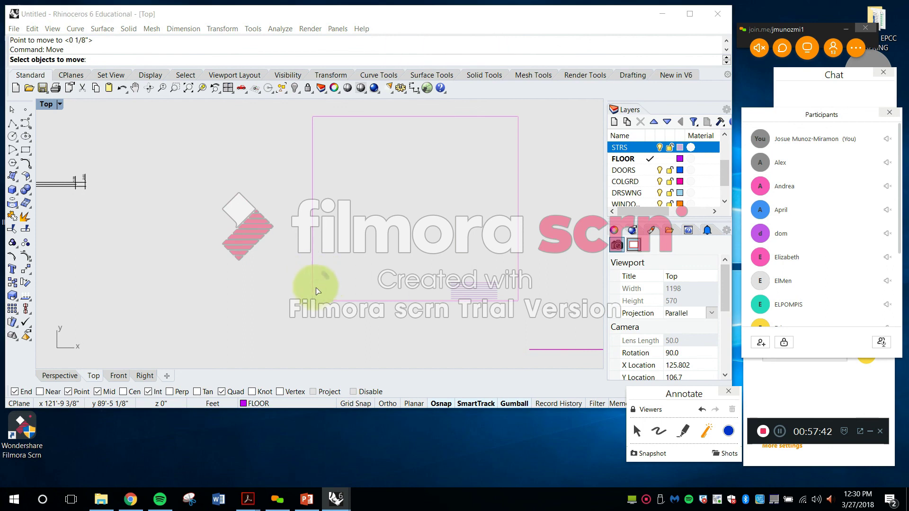
click(314, 289)
right_click(313, 287)
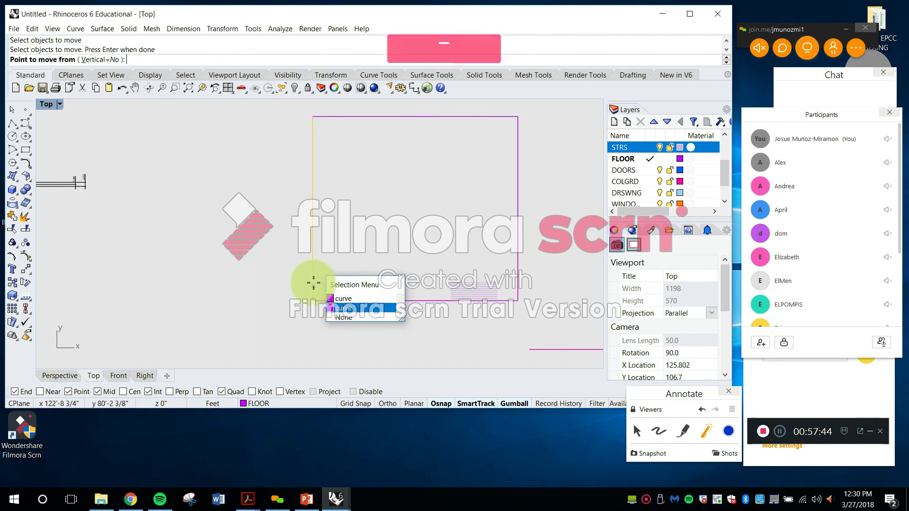
click(309, 116)
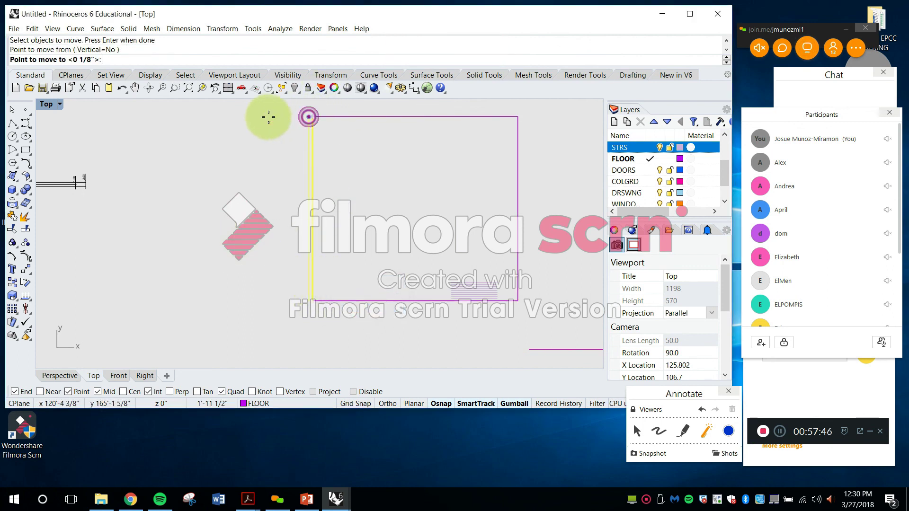
text(5')
key(Return)
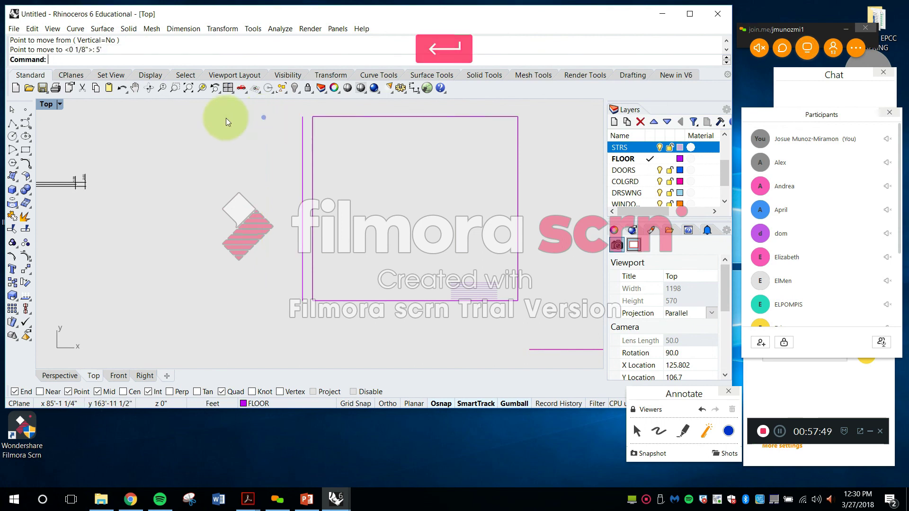
scroll(370, 314, up, 8)
key(Escape)
scroll(234, 287, up, 8)
text(Diameter)
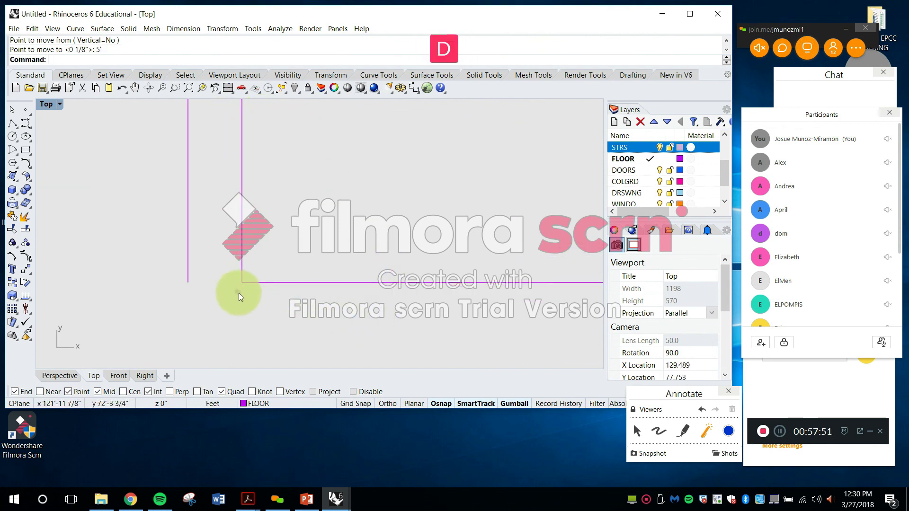
key(space)
key(Escape)
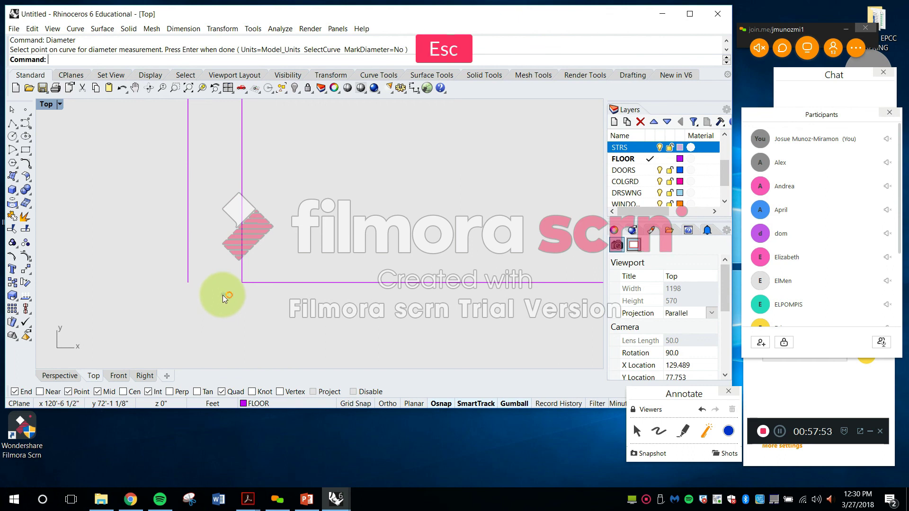
Measure the distance between the floor rectangle's lower-left corner and the lower end of the offset line
text(Distance)
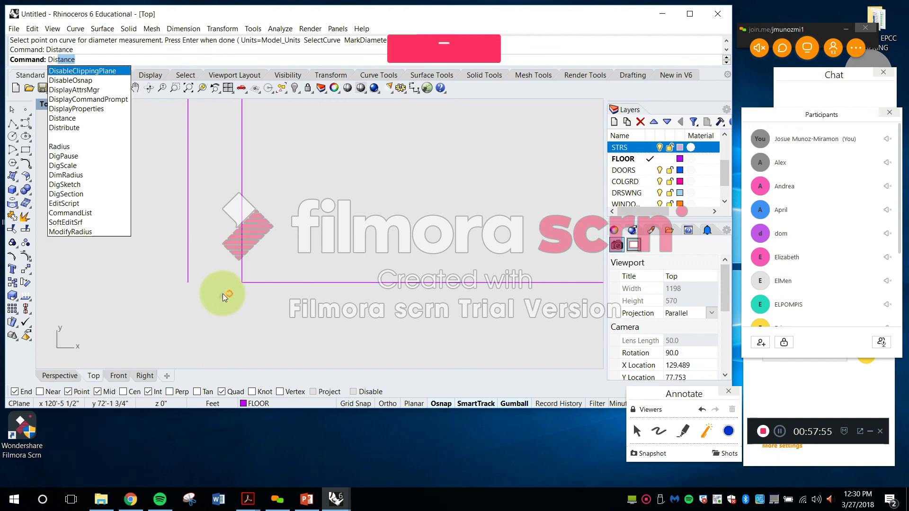
key(Return)
click(242, 283)
click(188, 283)
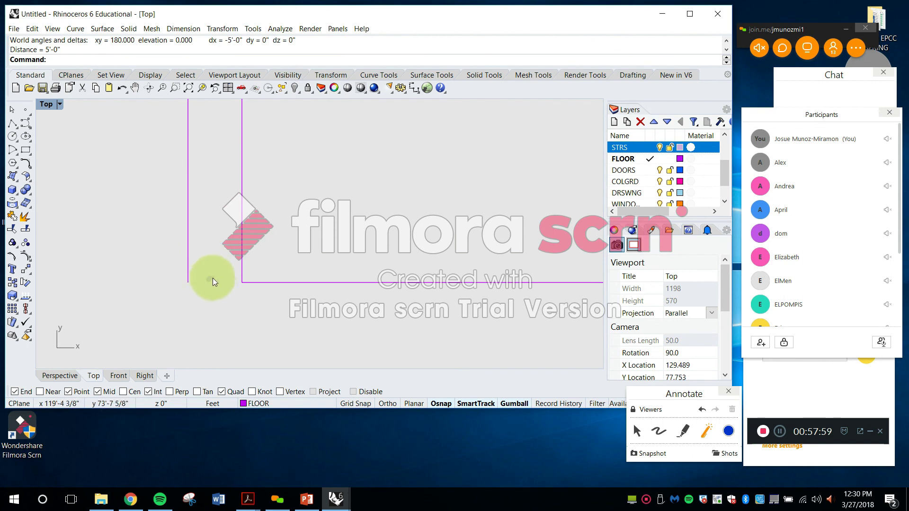
scroll(212, 277, down, 5)
scroll(202, 247, up, 5)
Draw a horizontal line about 5' long, going left from the lower end of the offset vertical line
key(Escape)
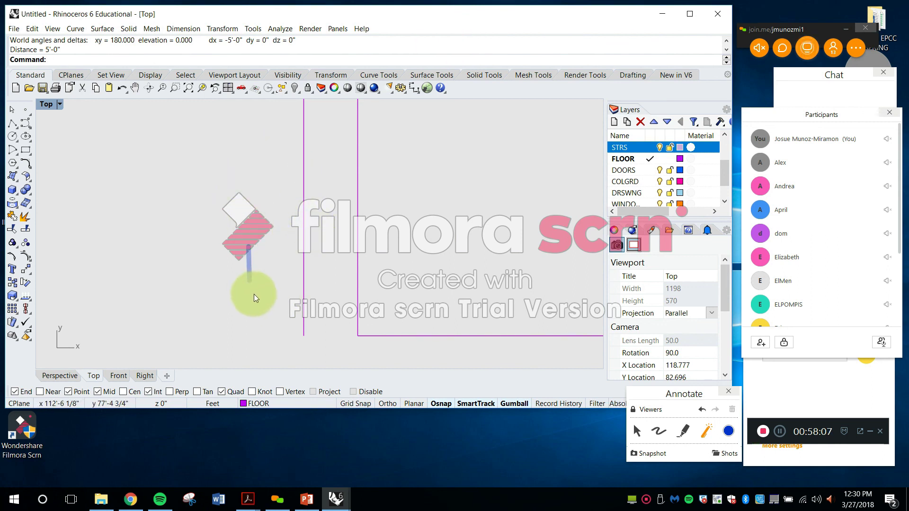
key(Escape)
text(line)
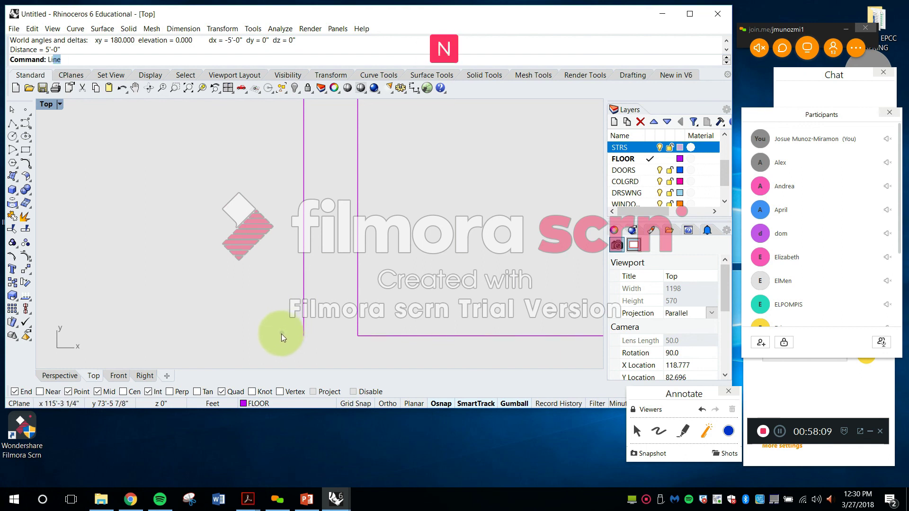
key(Return)
click(301, 334)
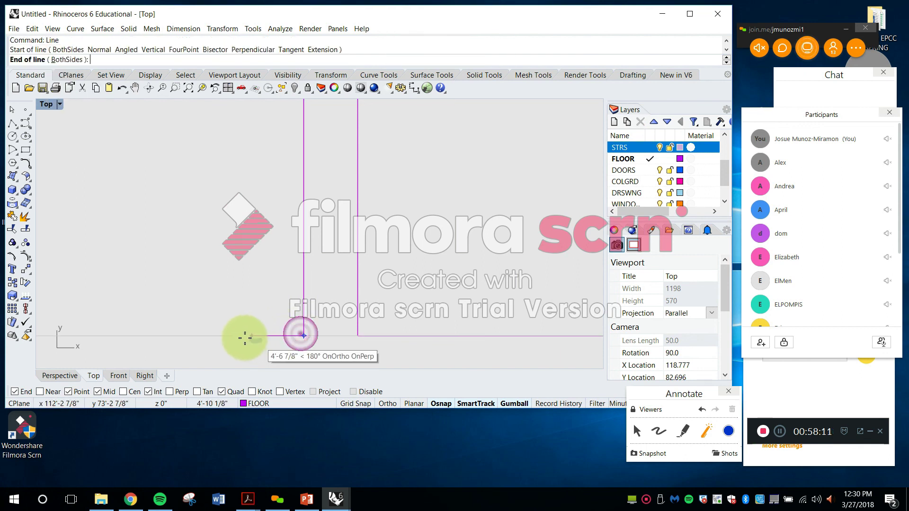
click(245, 335)
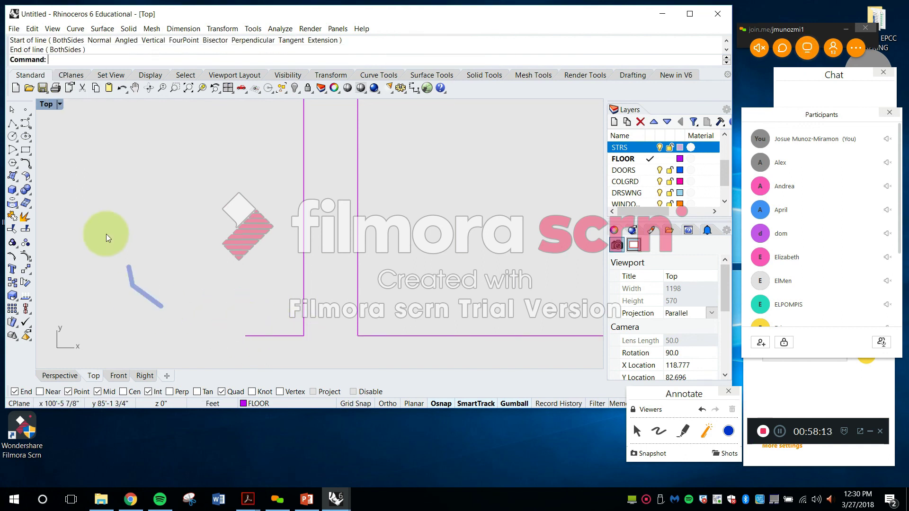
scroll(242, 253, down, 6)
right_drag(246, 177, 289, 301)
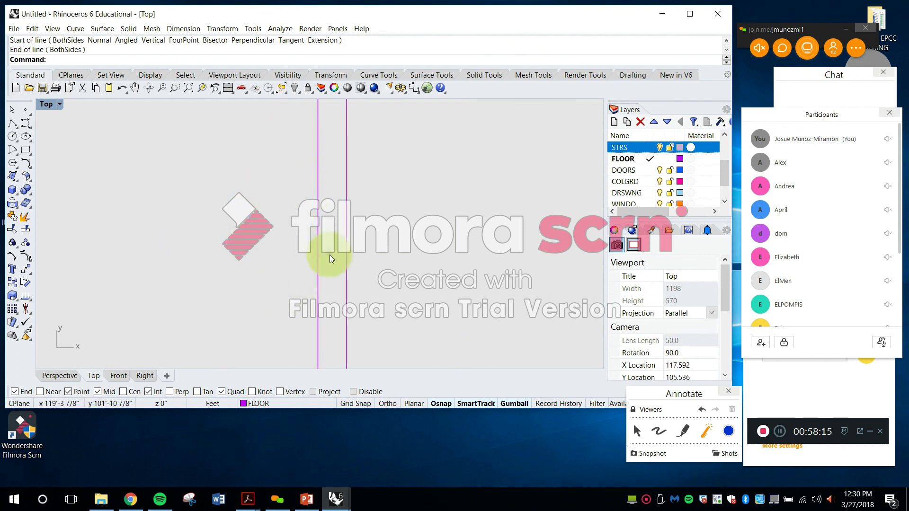
scroll(341, 239, down, 8)
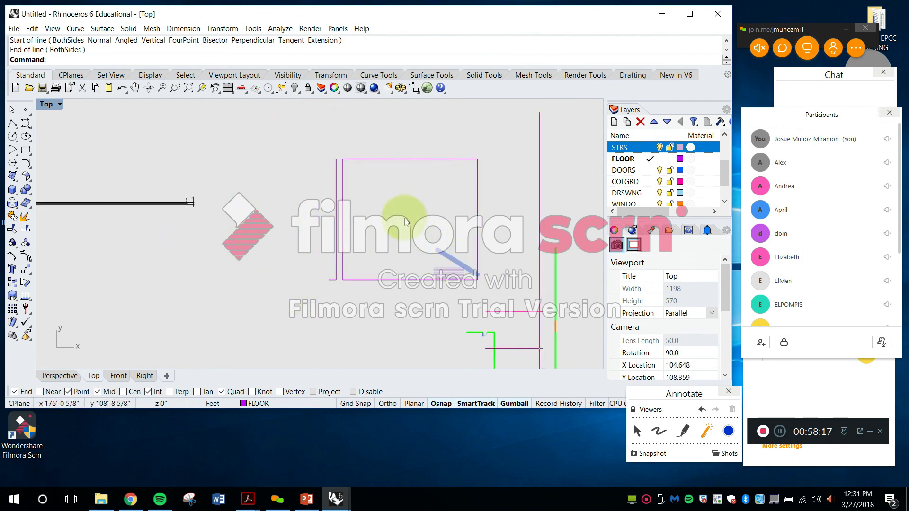
key(Escape)
scroll(331, 222, up, 5)
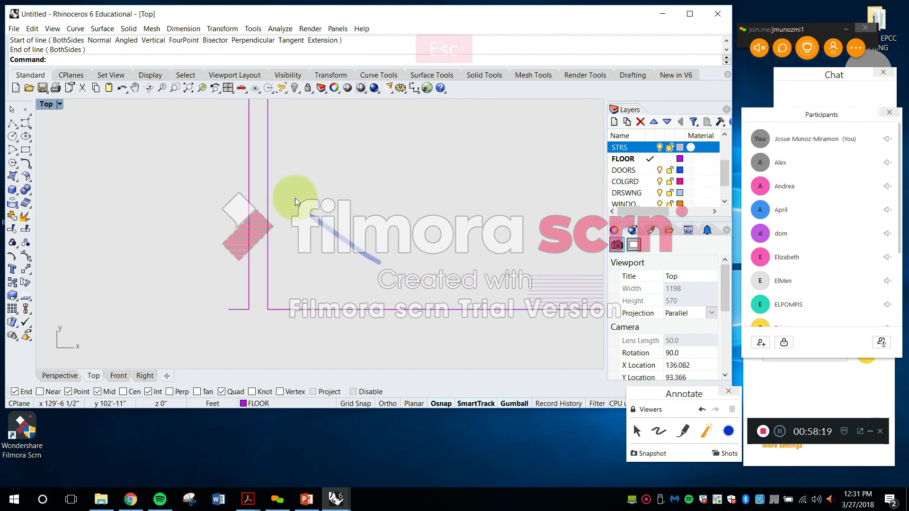
scroll(248, 190, up, 4)
right_drag(256, 190, 235, 136)
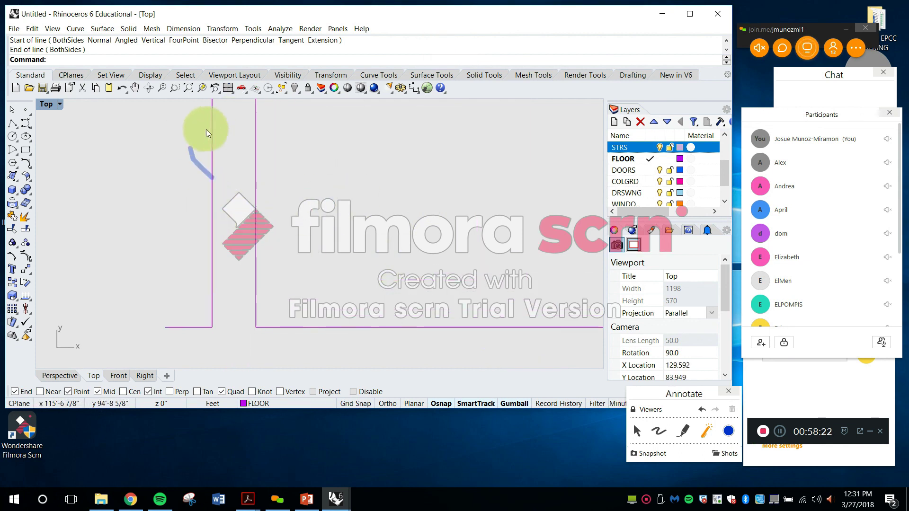
scroll(419, 262, down, 6)
scroll(443, 271, up, 5)
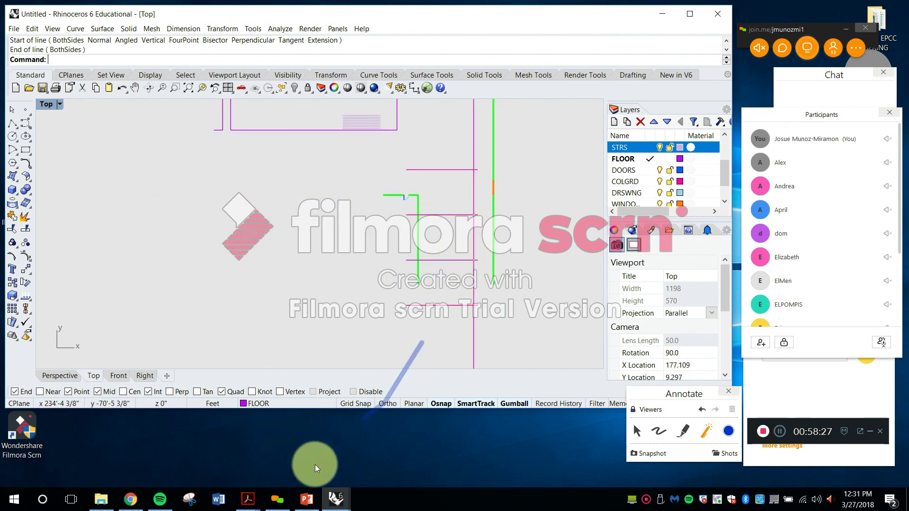
Consult the plan-drawing stages on page 8 of Architectural Graphics_Ching.pdf in Adobe Acrobat, and return to the Rhino drawing
click(250, 498)
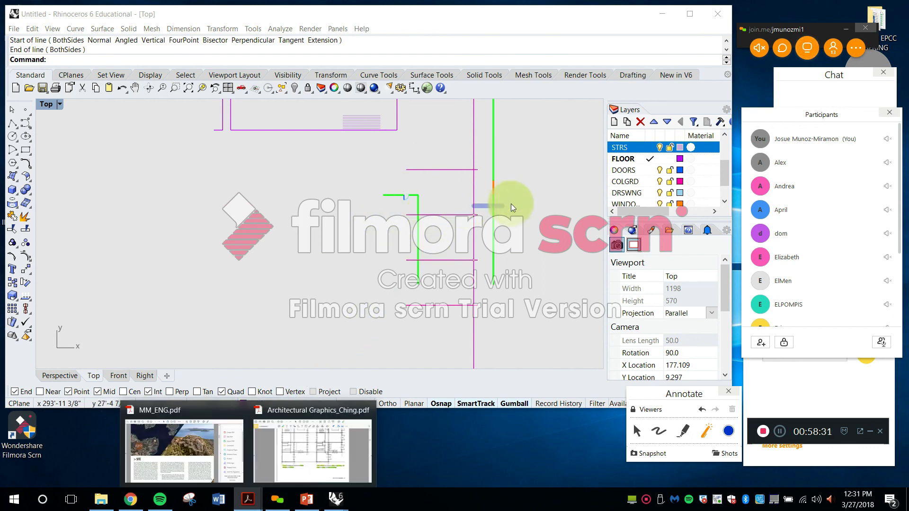
scroll(467, 213, up, 5)
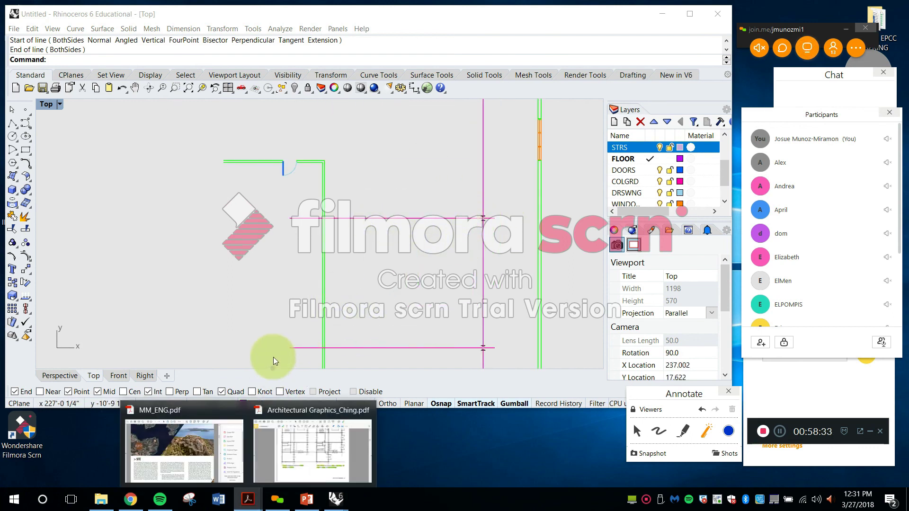
click(312, 447)
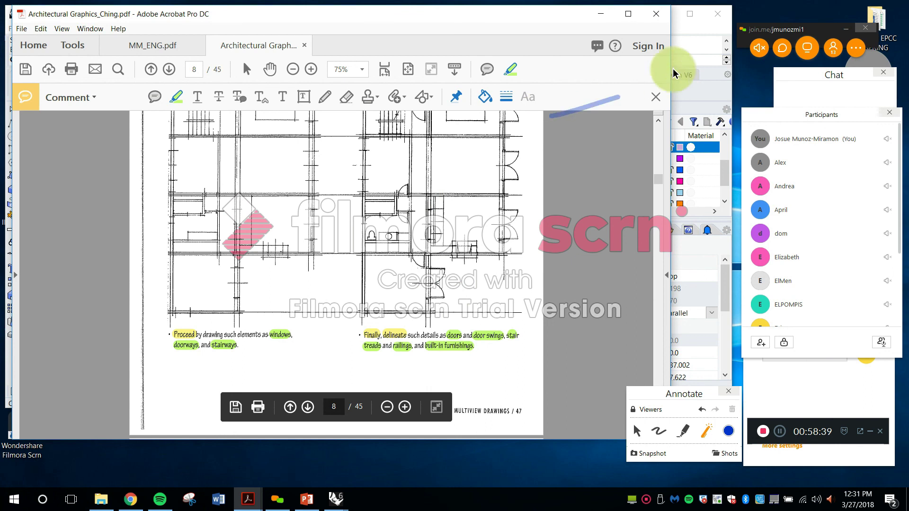
click(682, 31)
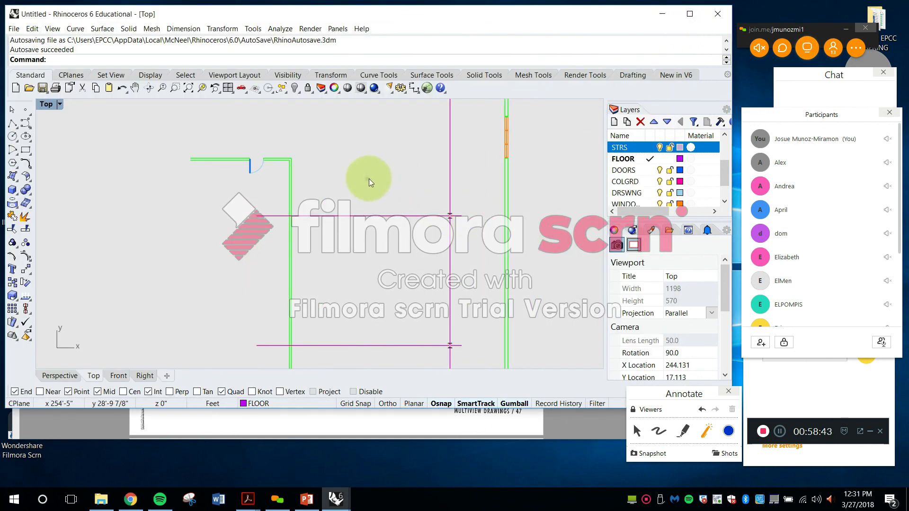